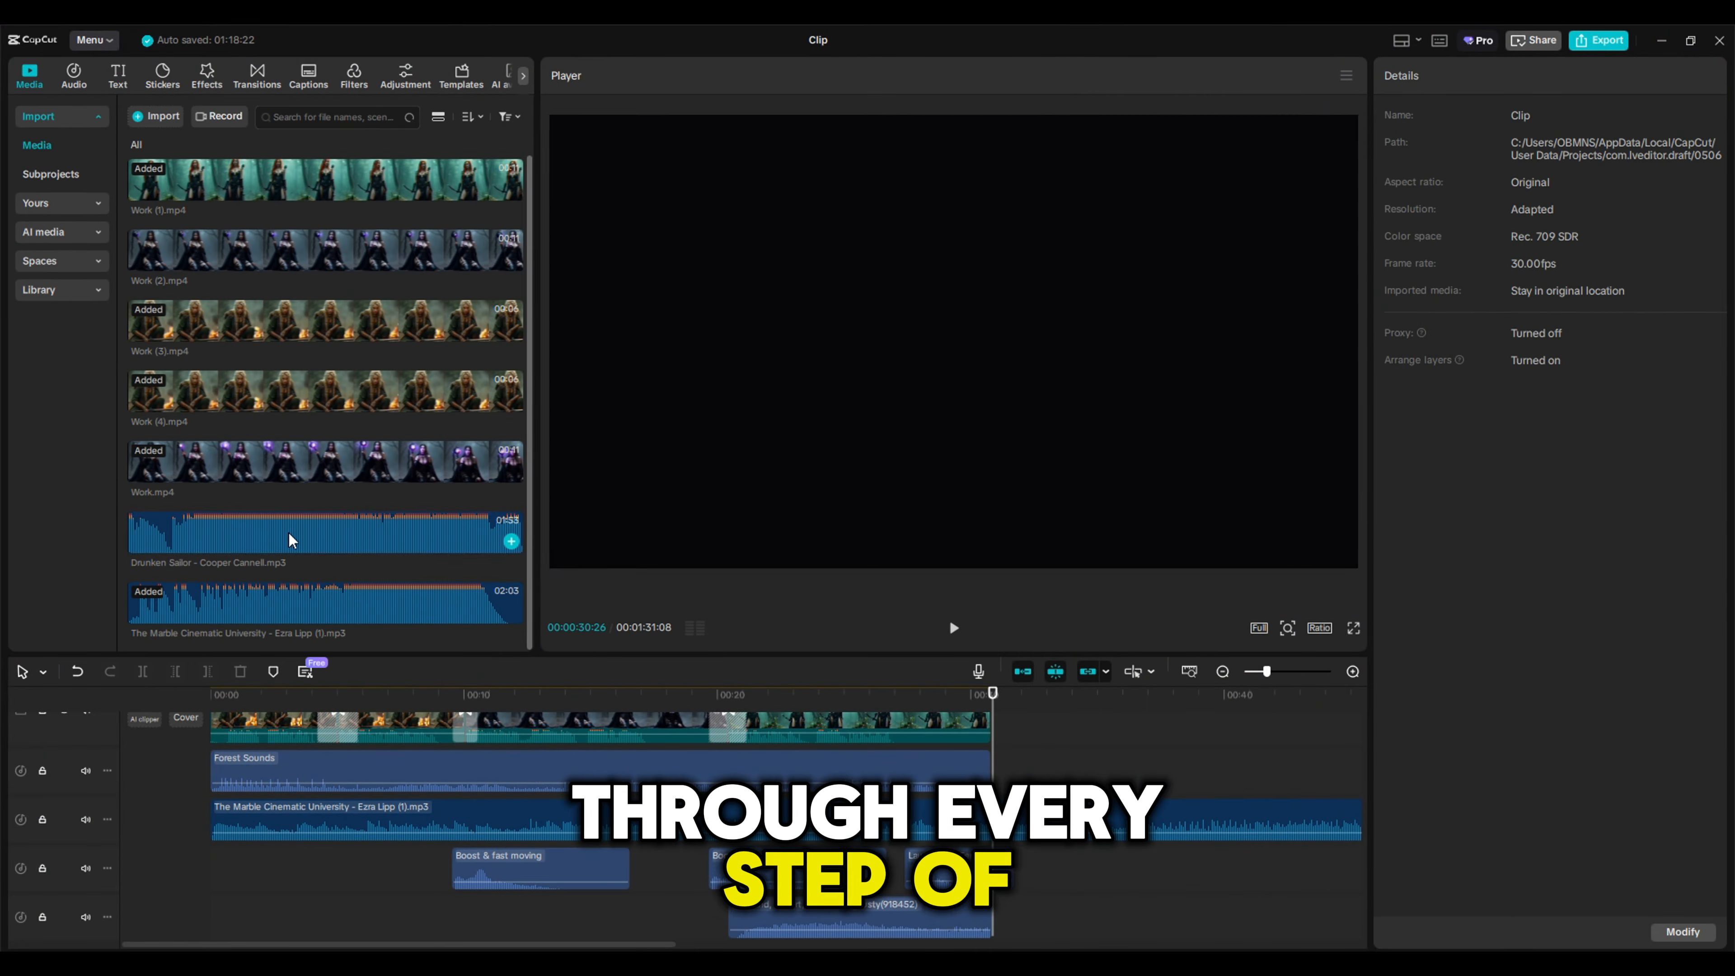
click(292, 540)
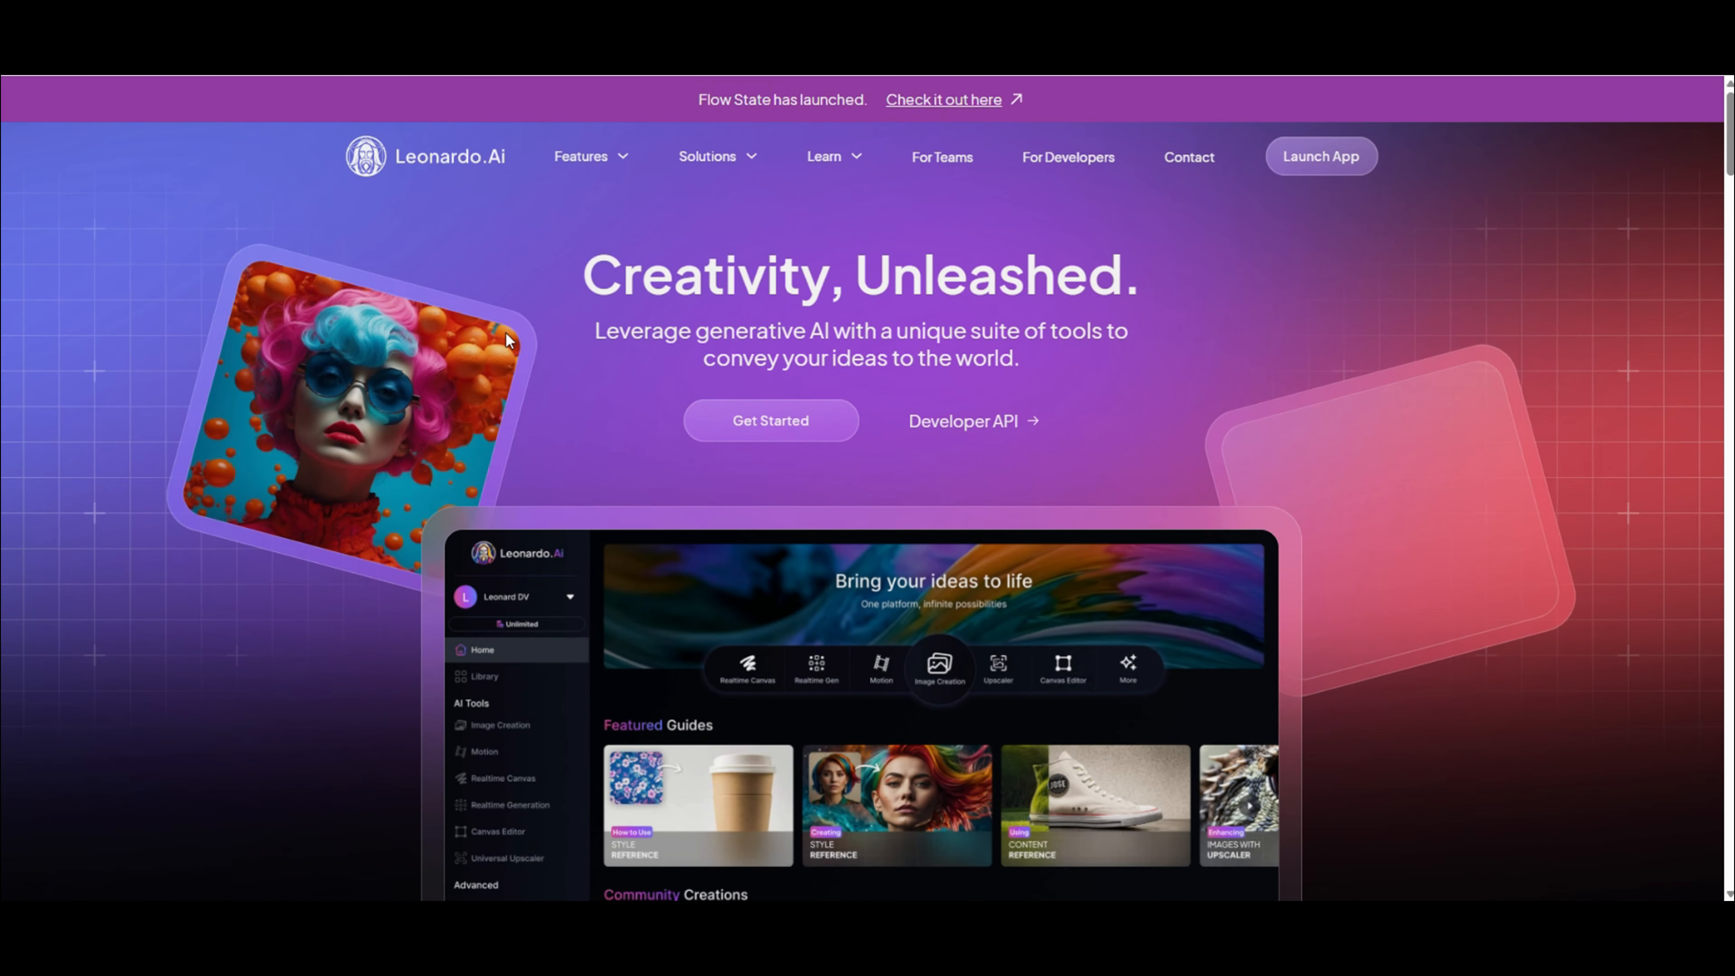
Launch the Leonardo.Ai app, sign in with the Google account and check the token balance
click(1311, 159)
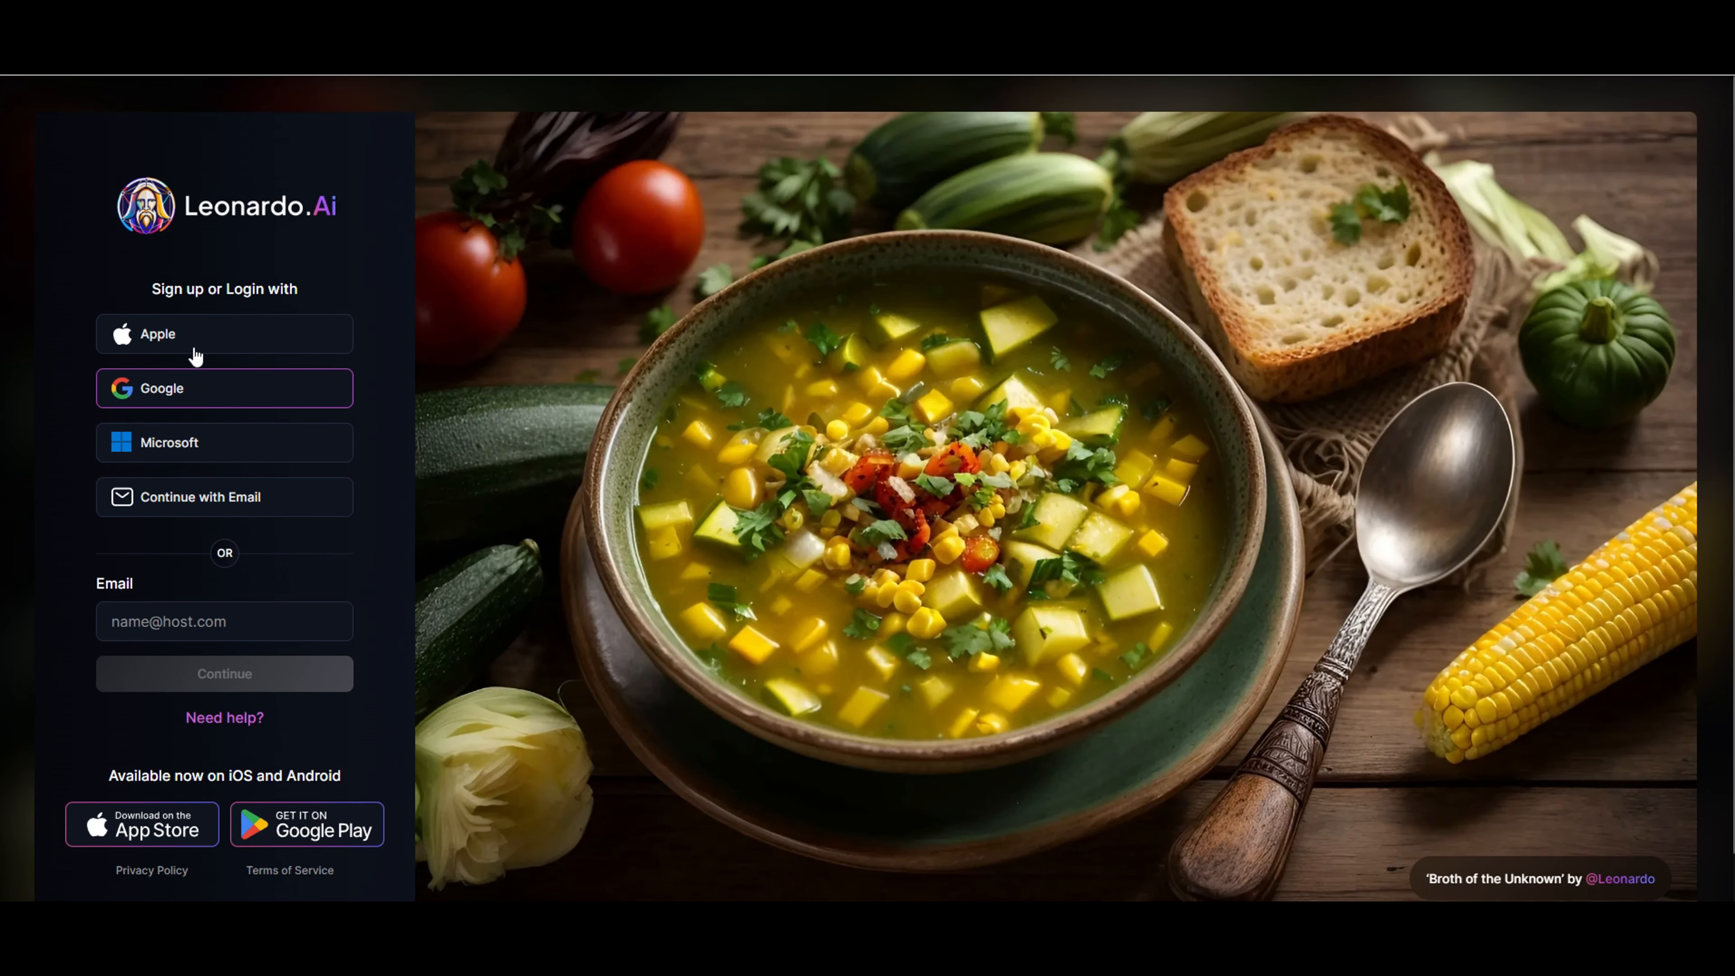
click(193, 390)
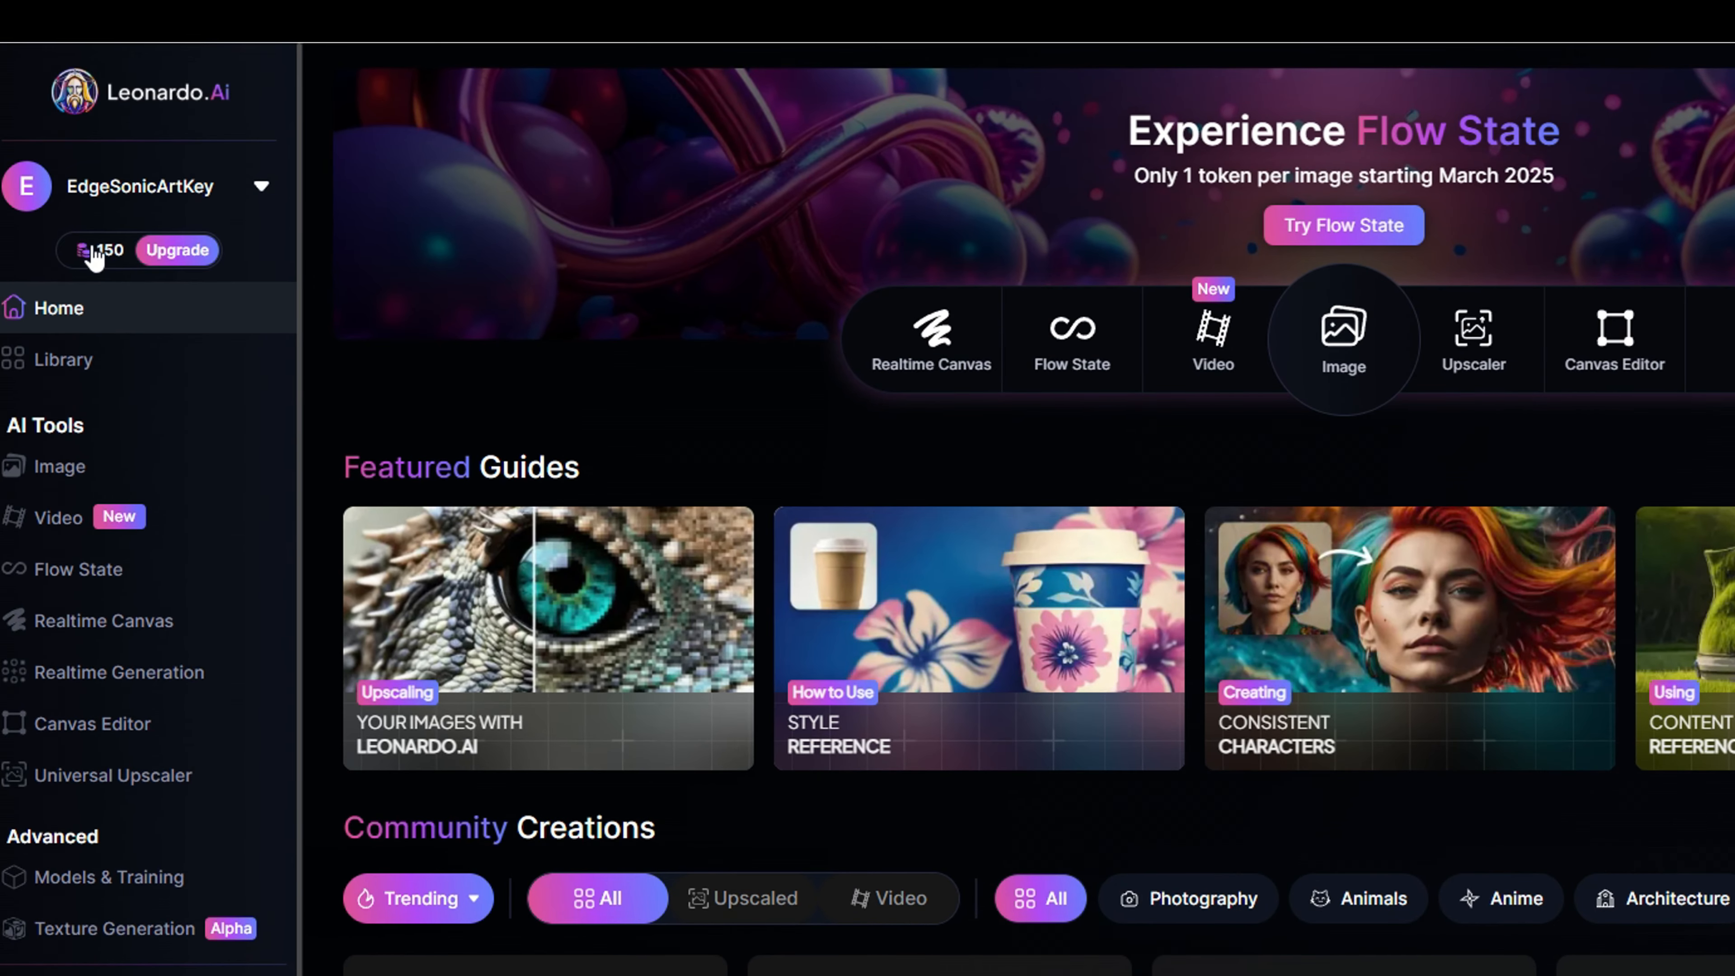
mouse_move(102, 254)
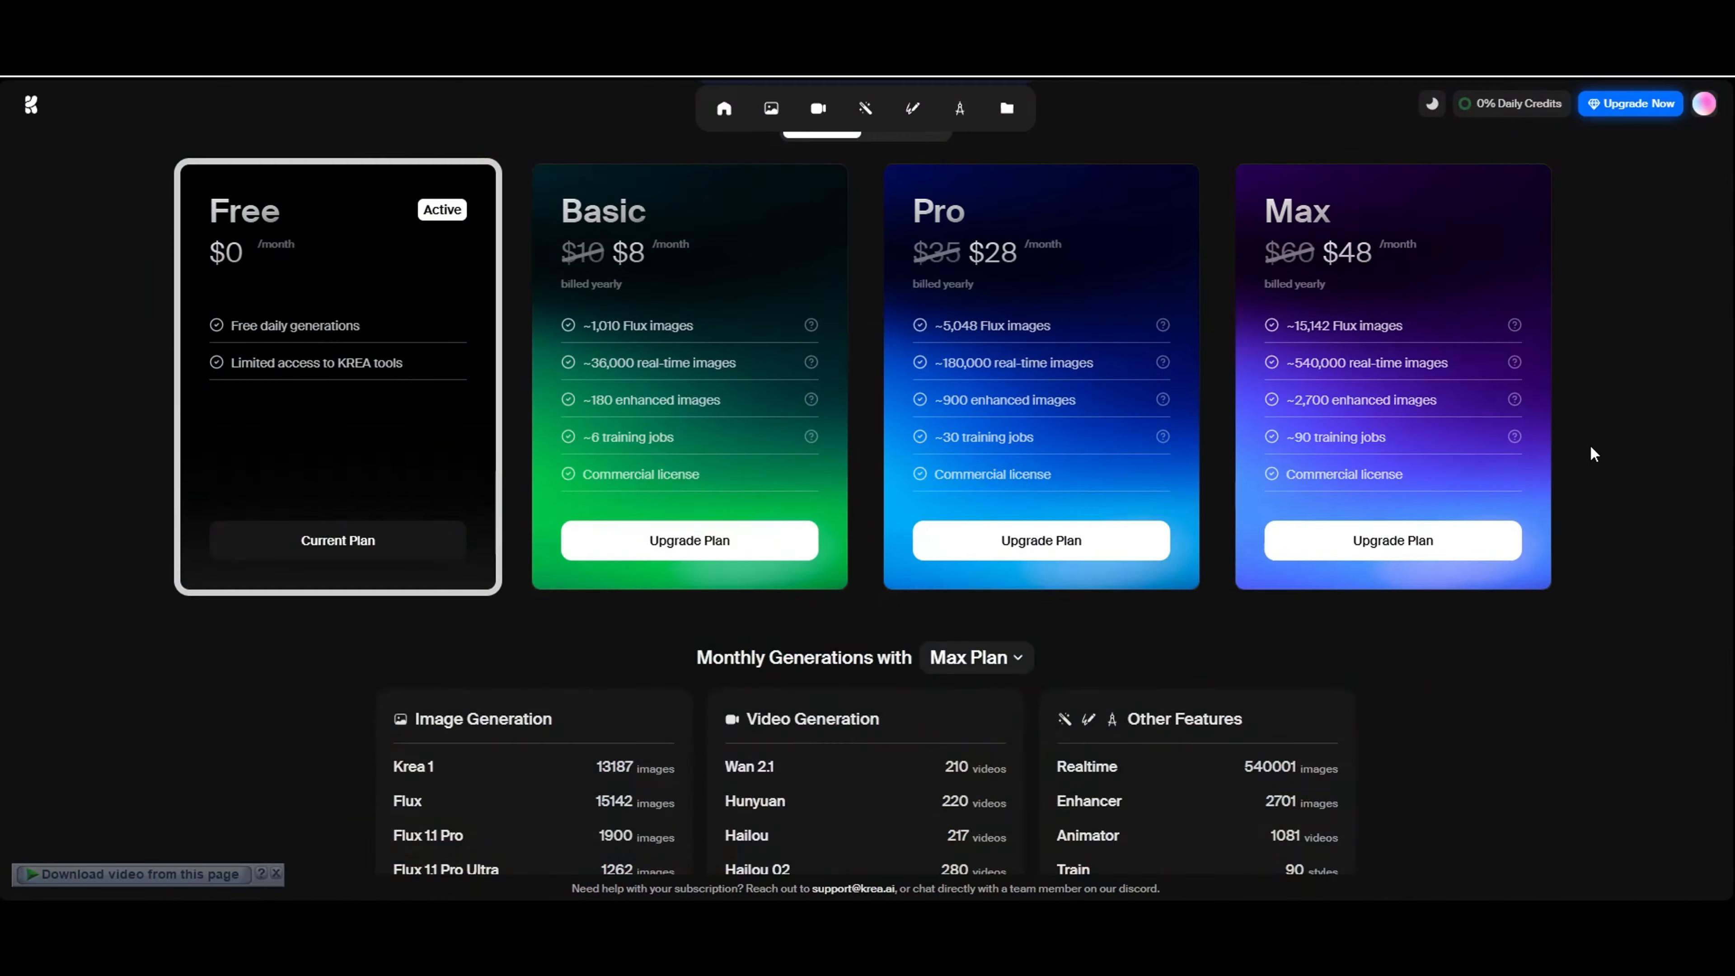
Switch to Krea's subscription page and review the plan prices and the monthly generation allowances of the Max Plan
scroll(1592, 447, up, 3)
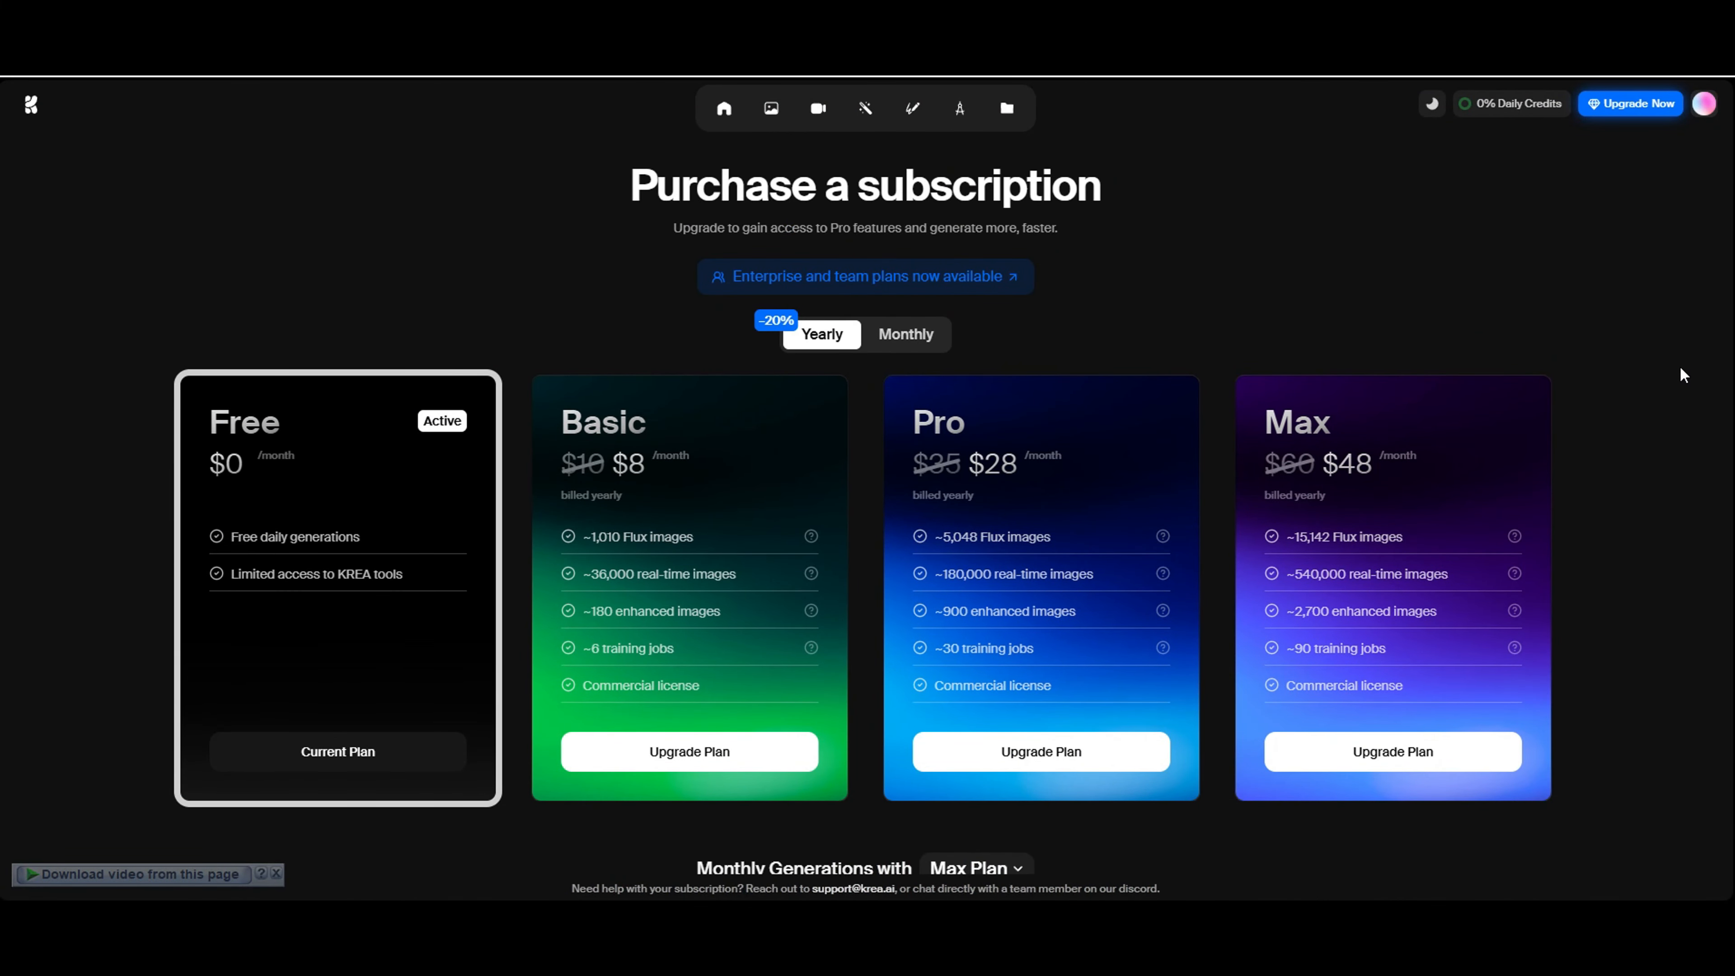
scroll(1682, 368, down, 5)
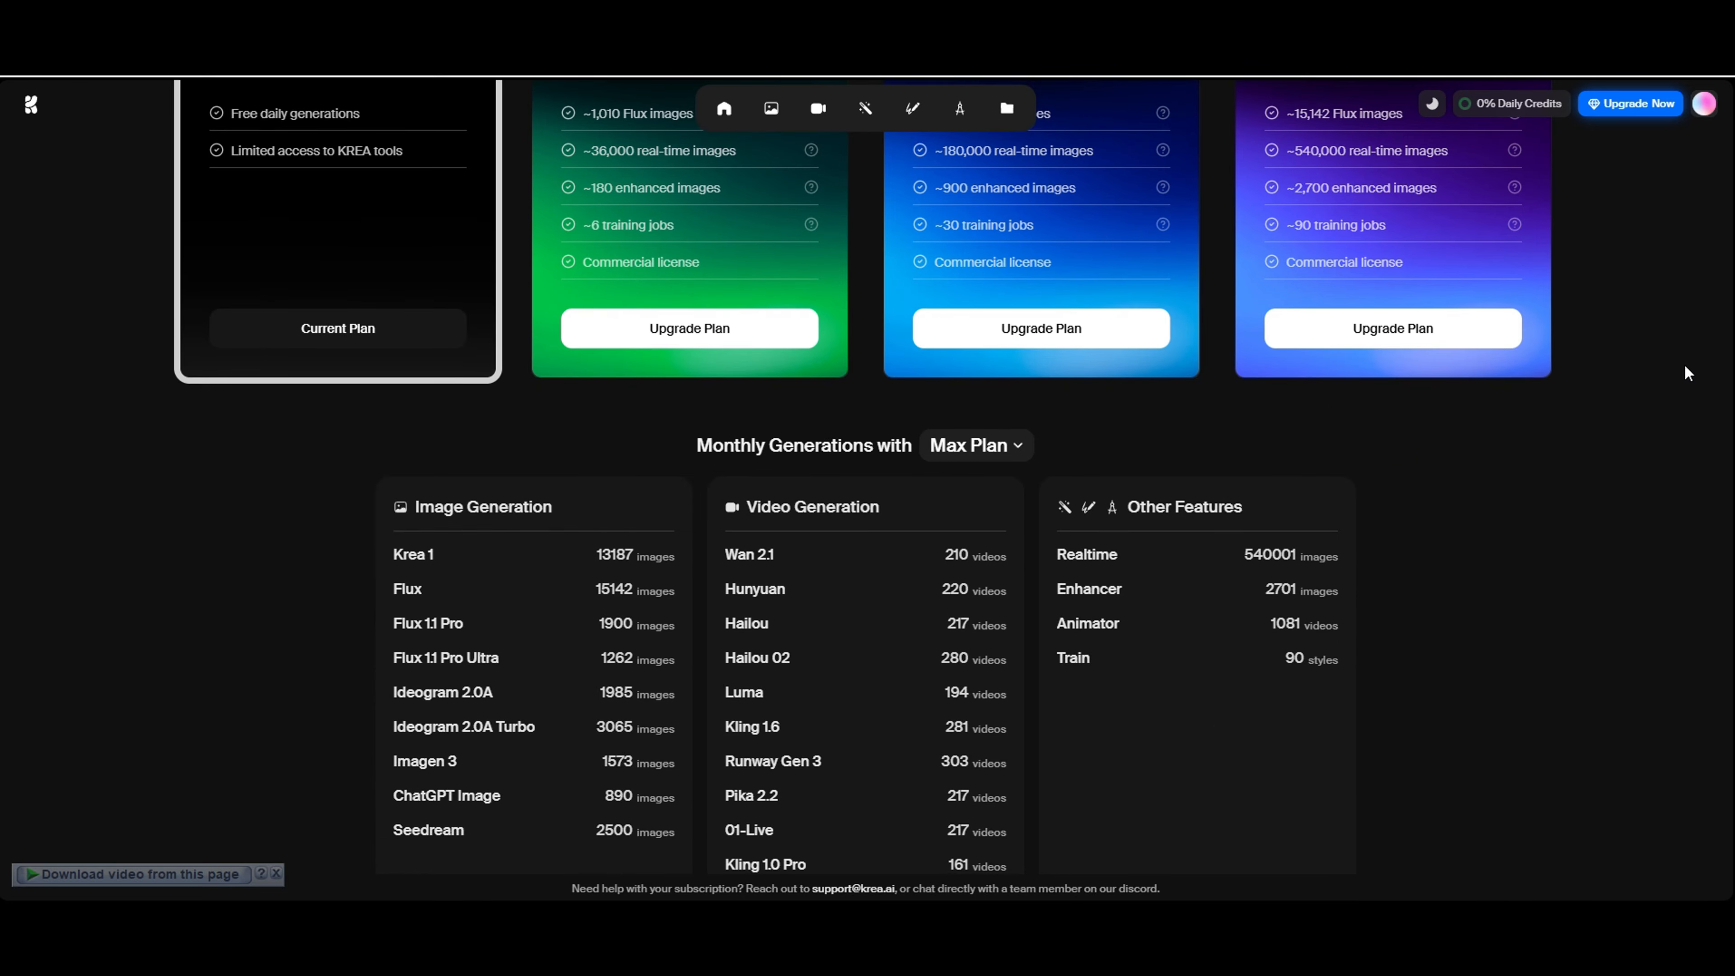
scroll(1680, 372, down, 3)
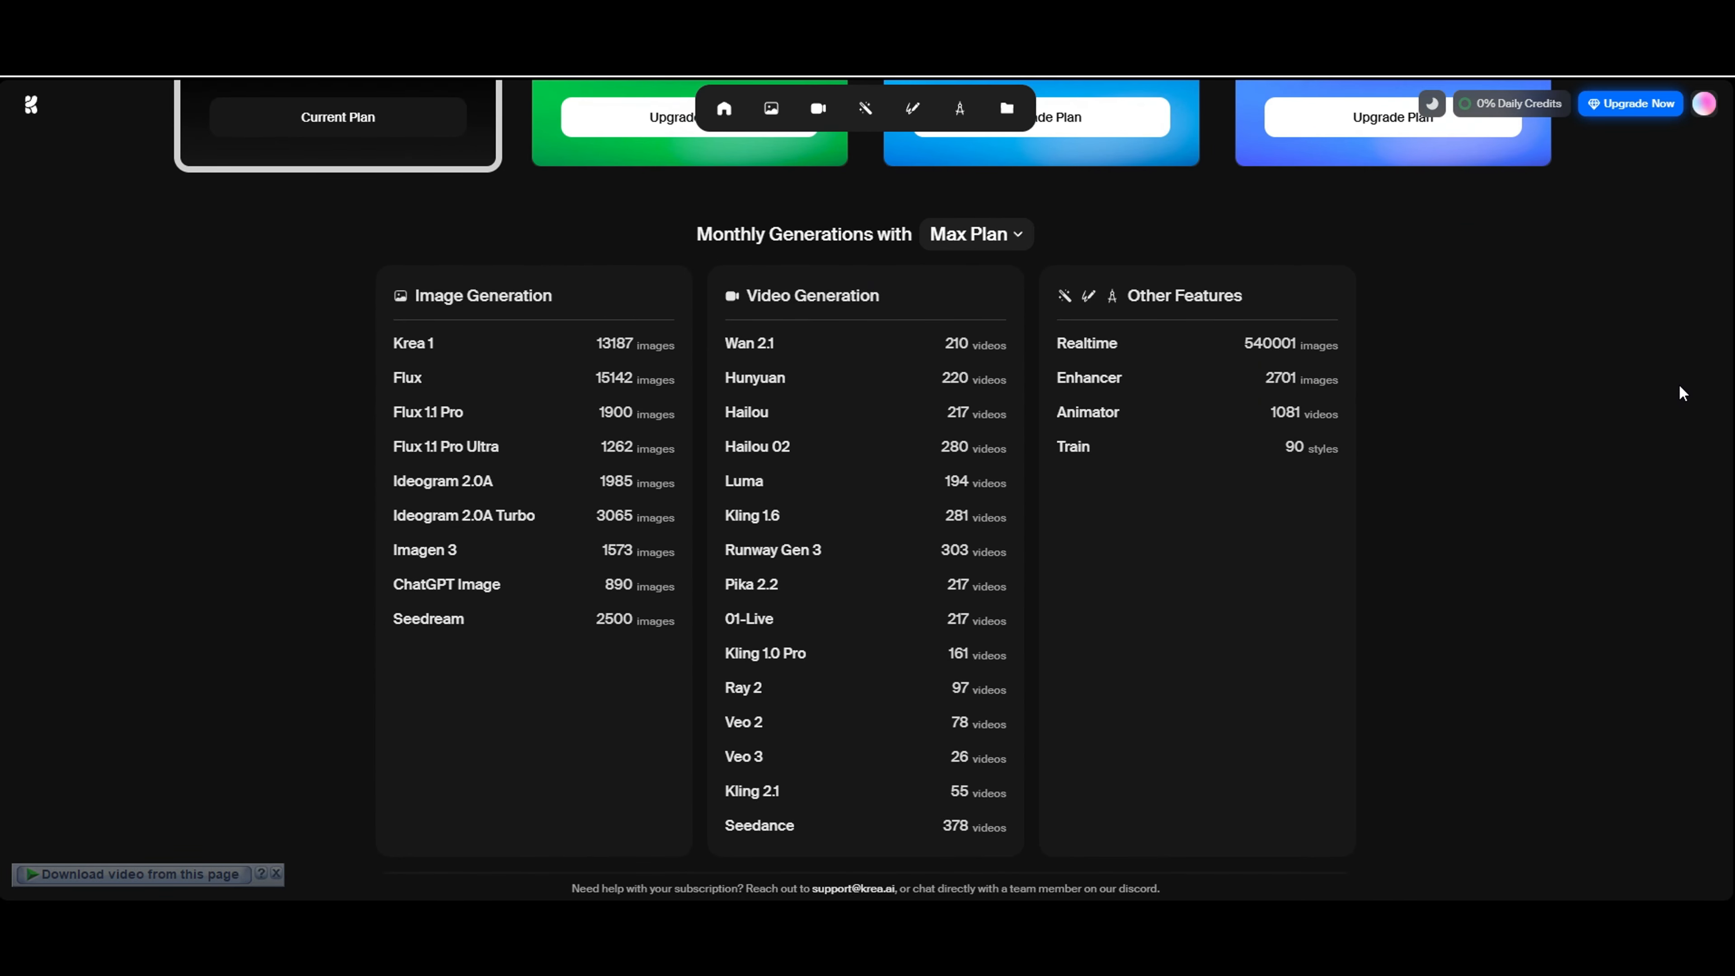
scroll(1679, 386, up, 3)
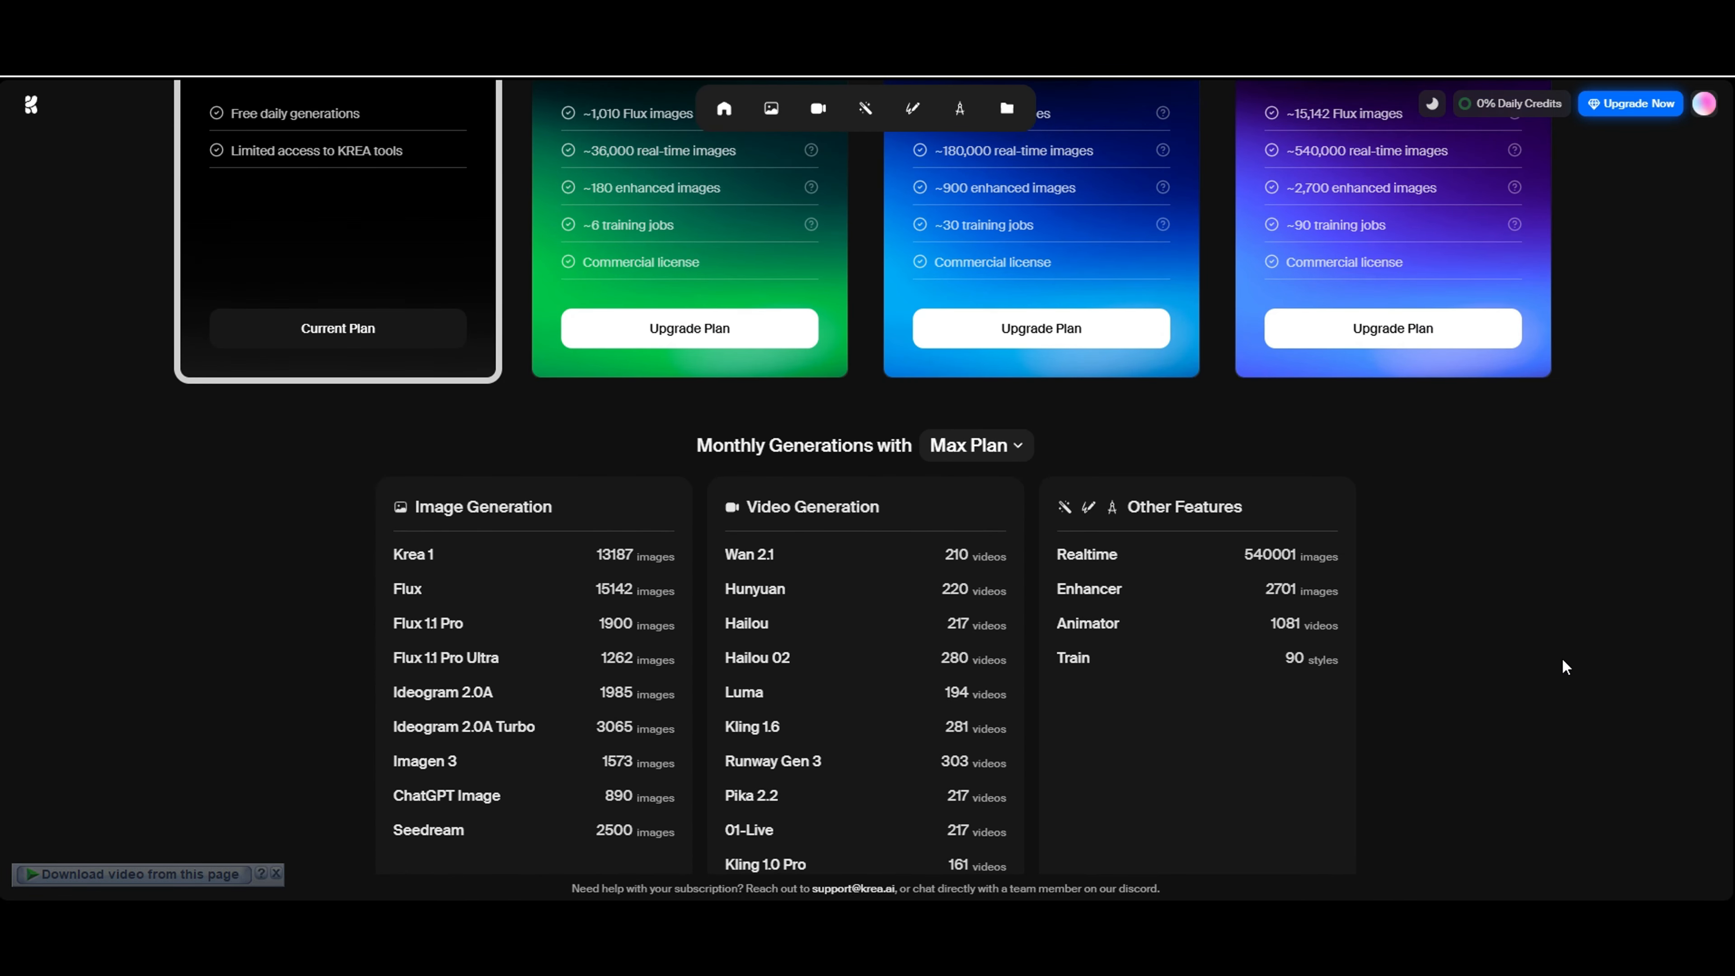
scroll(1571, 649, up, 3)
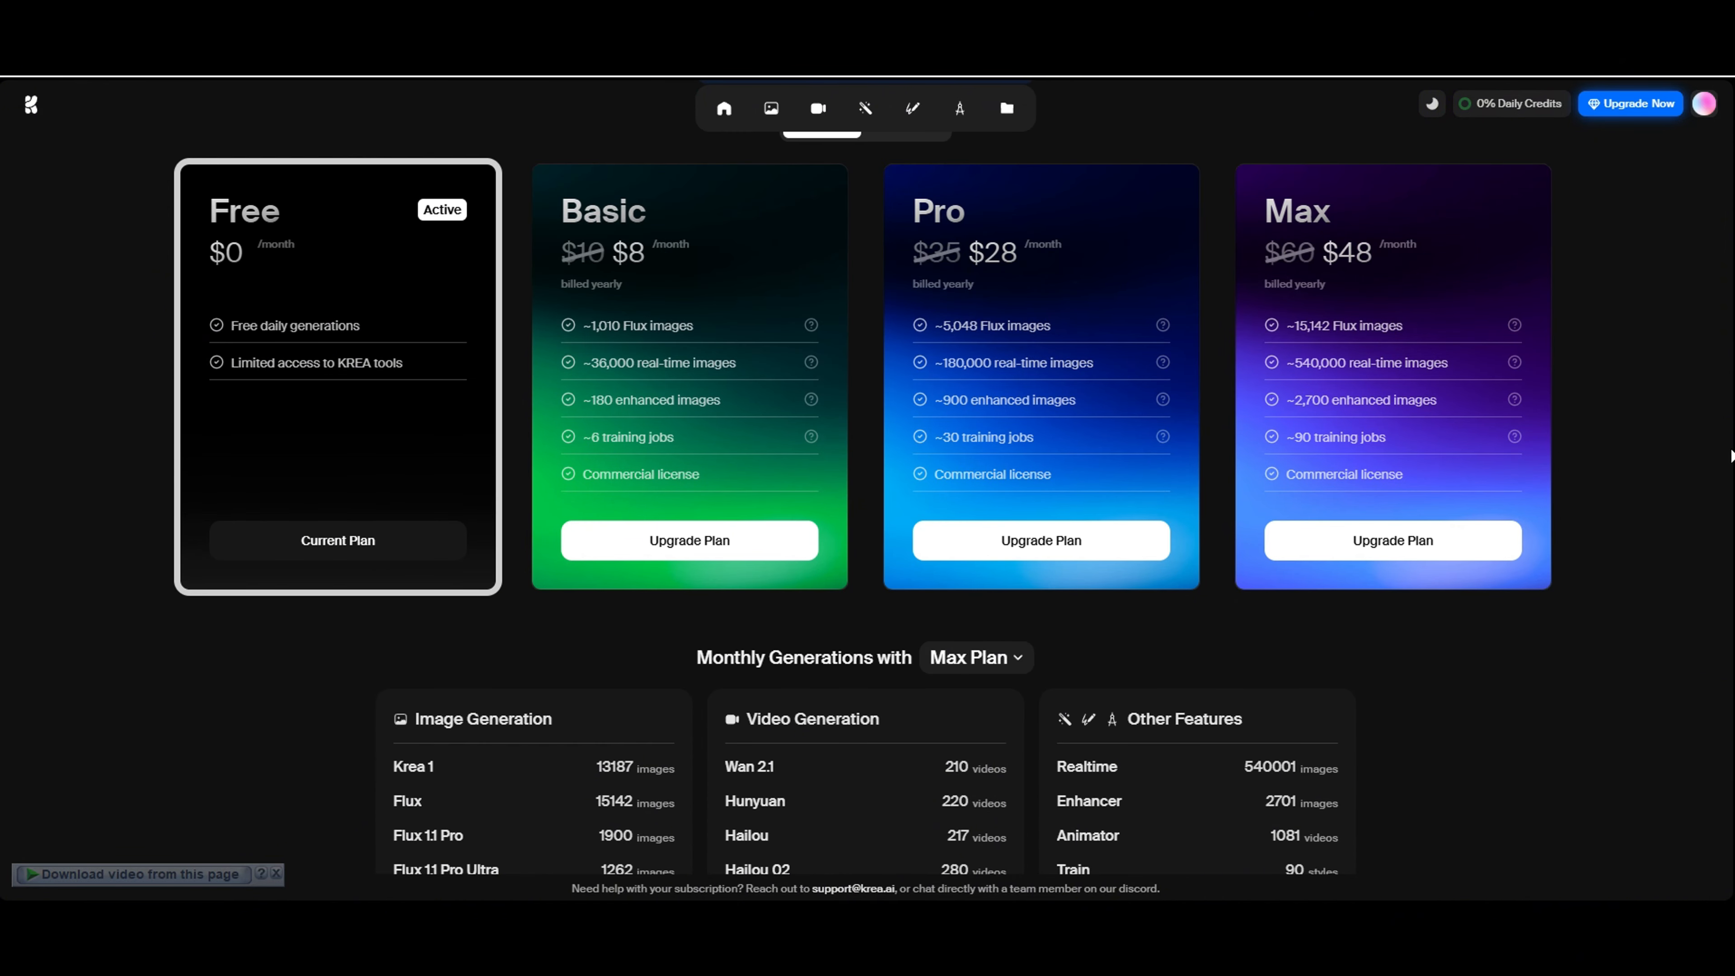
scroll(1704, 464, down, 3)
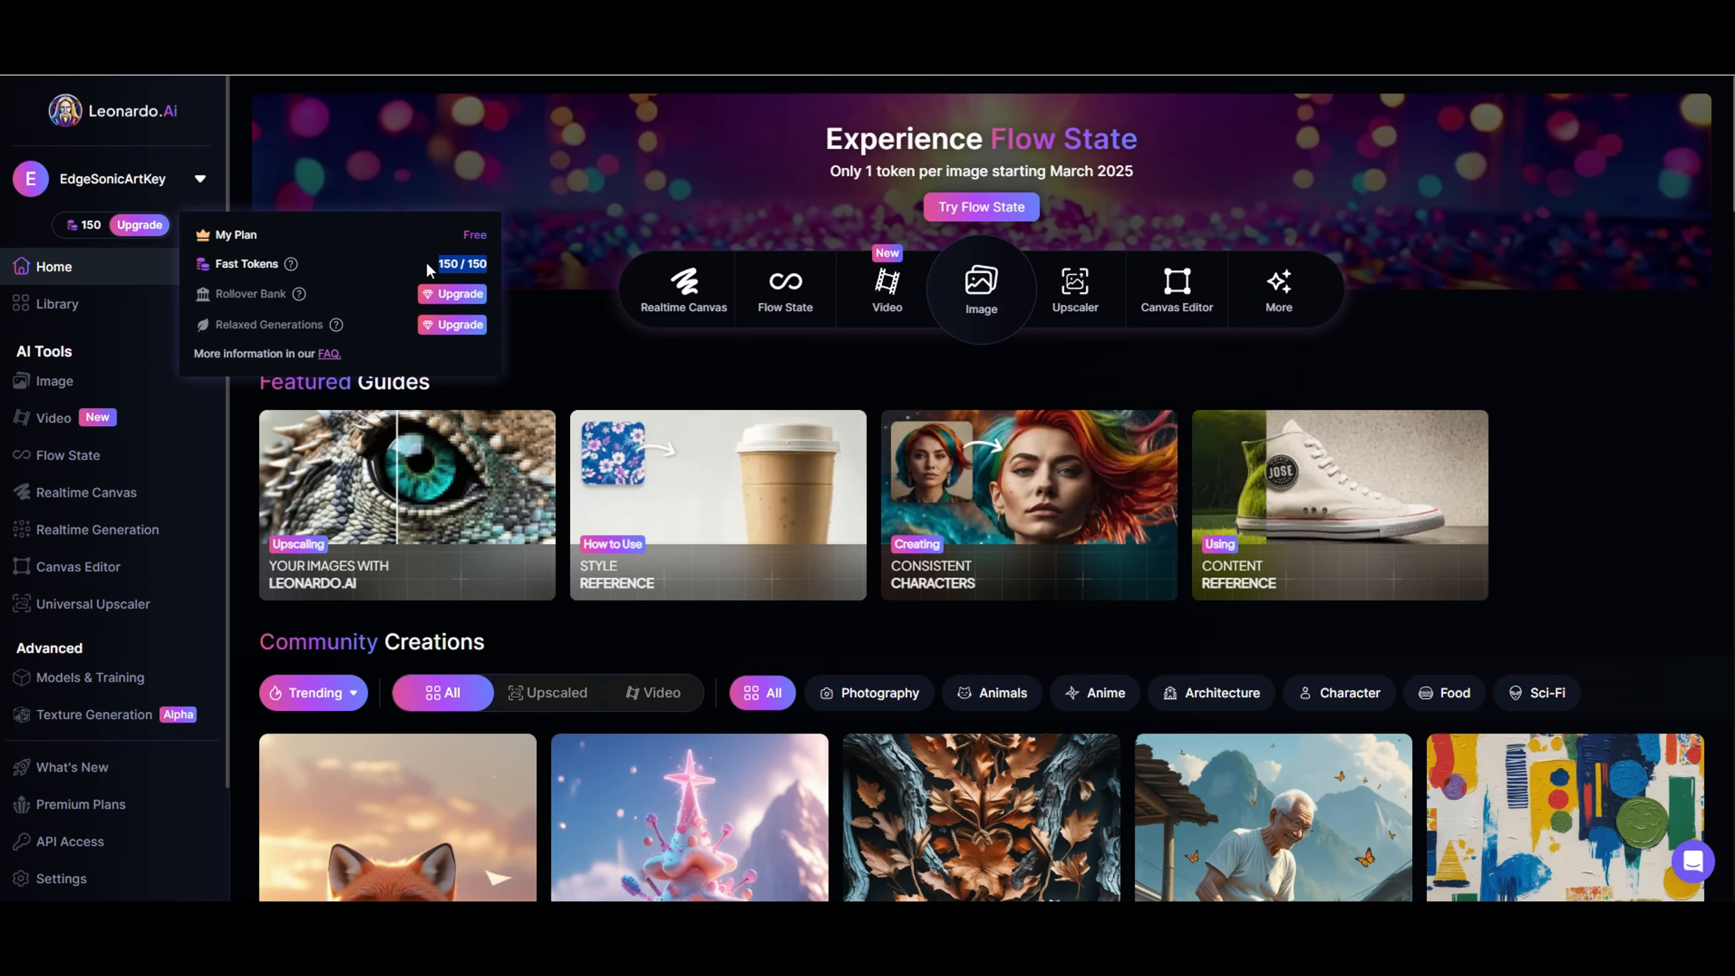
Return to Leonardo.Ai, open its Image creation tool and look through the generation history
click(199, 179)
click(199, 179)
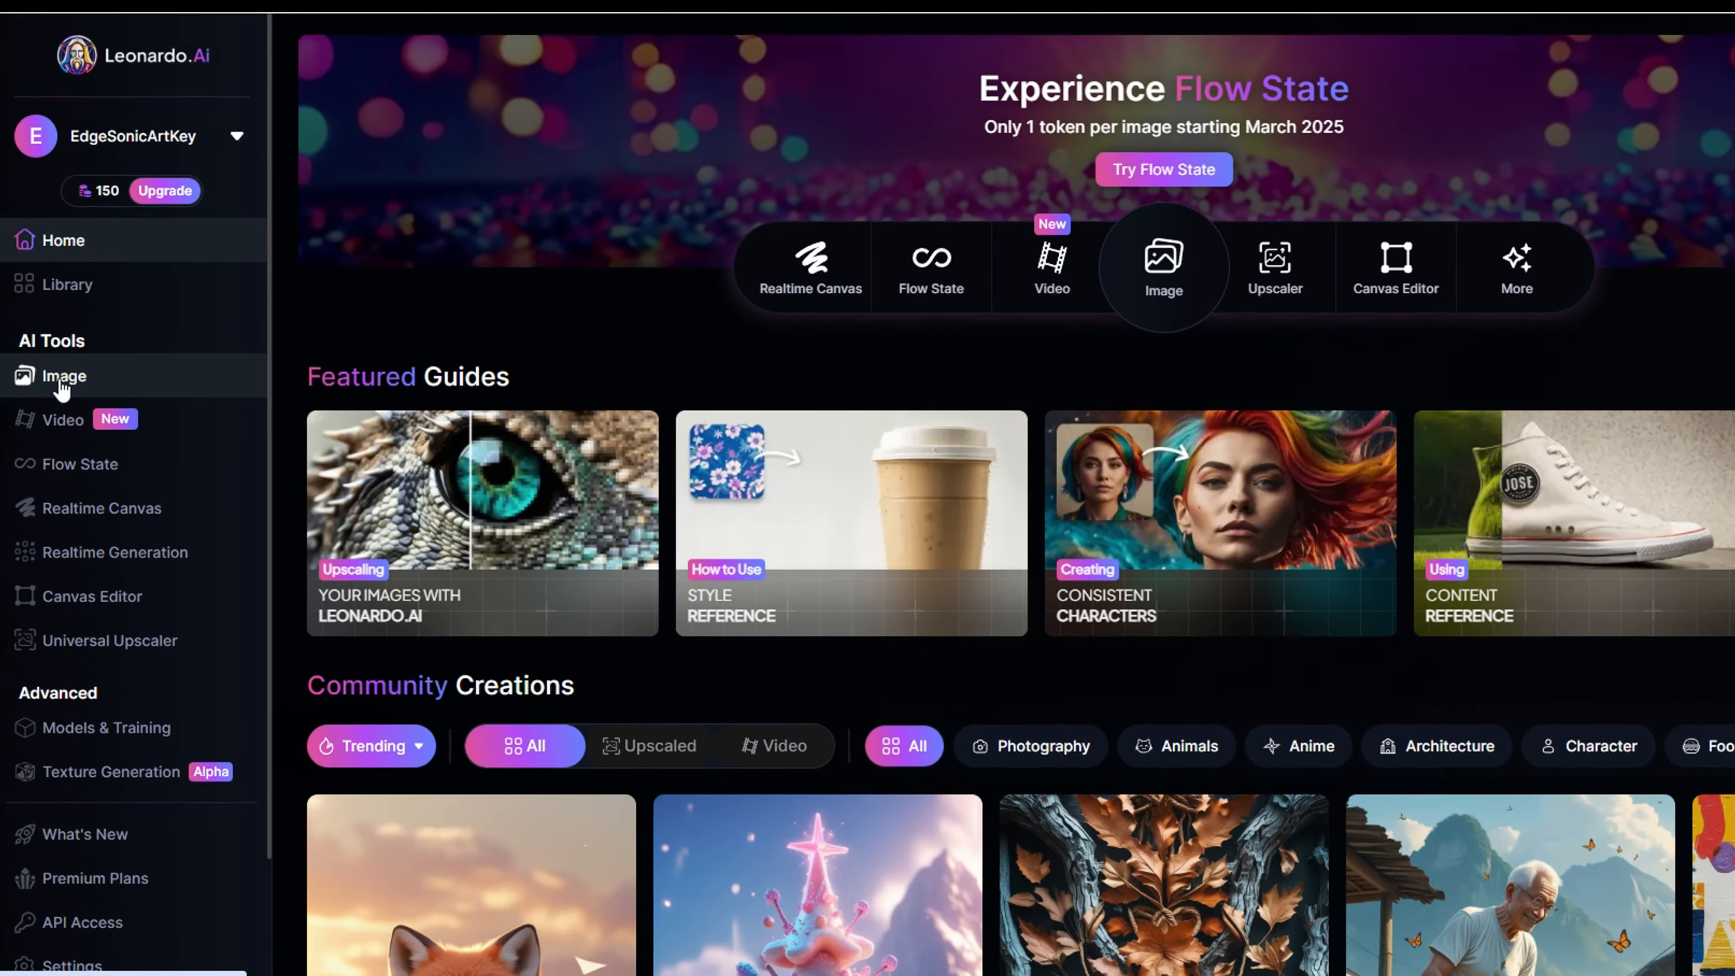
click(68, 375)
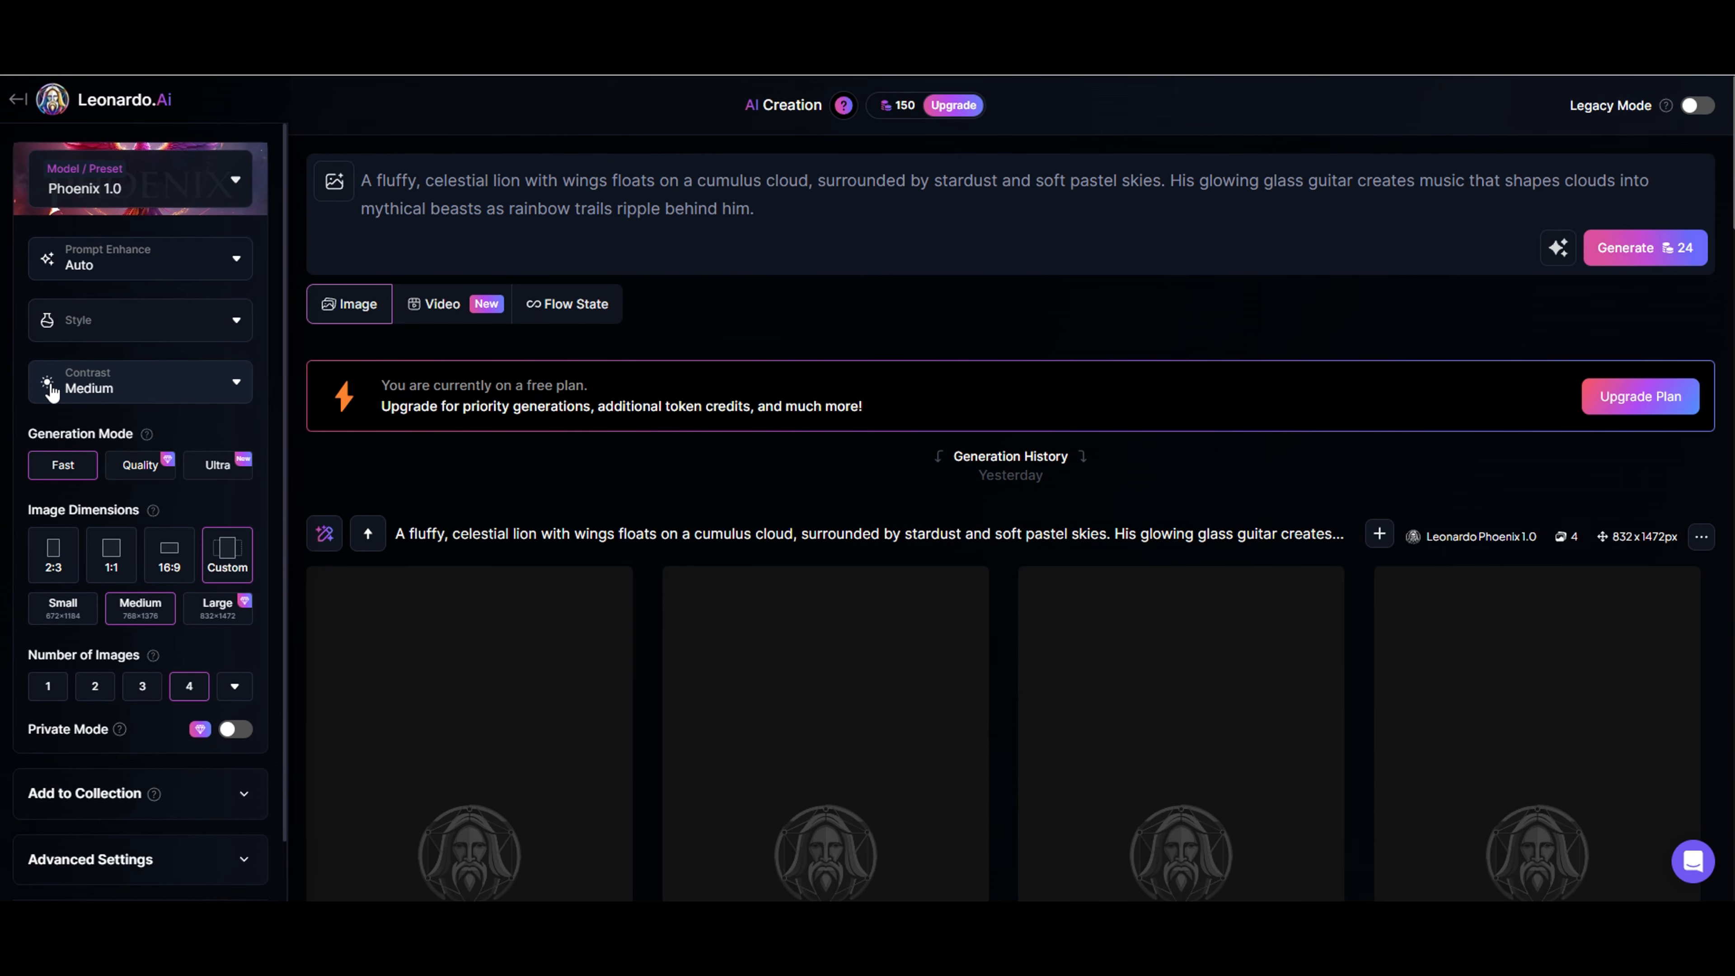
scroll(846, 690, down, 10)
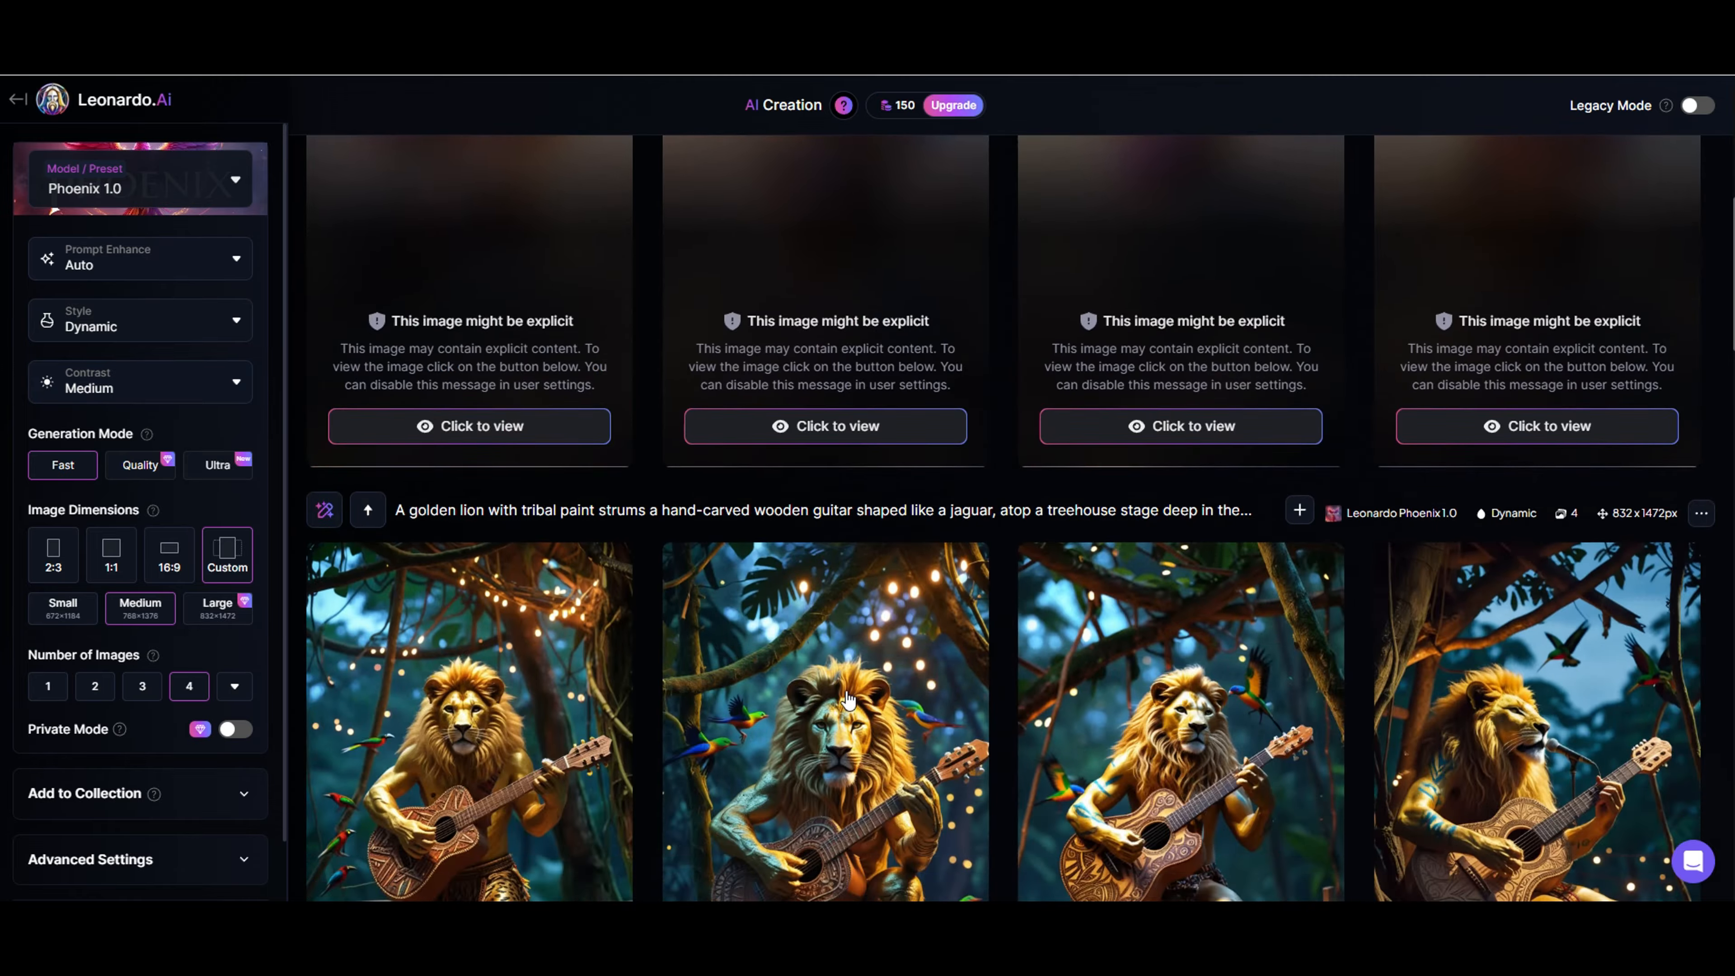
scroll(847, 697, down, 5)
scroll(848, 698, up, 15)
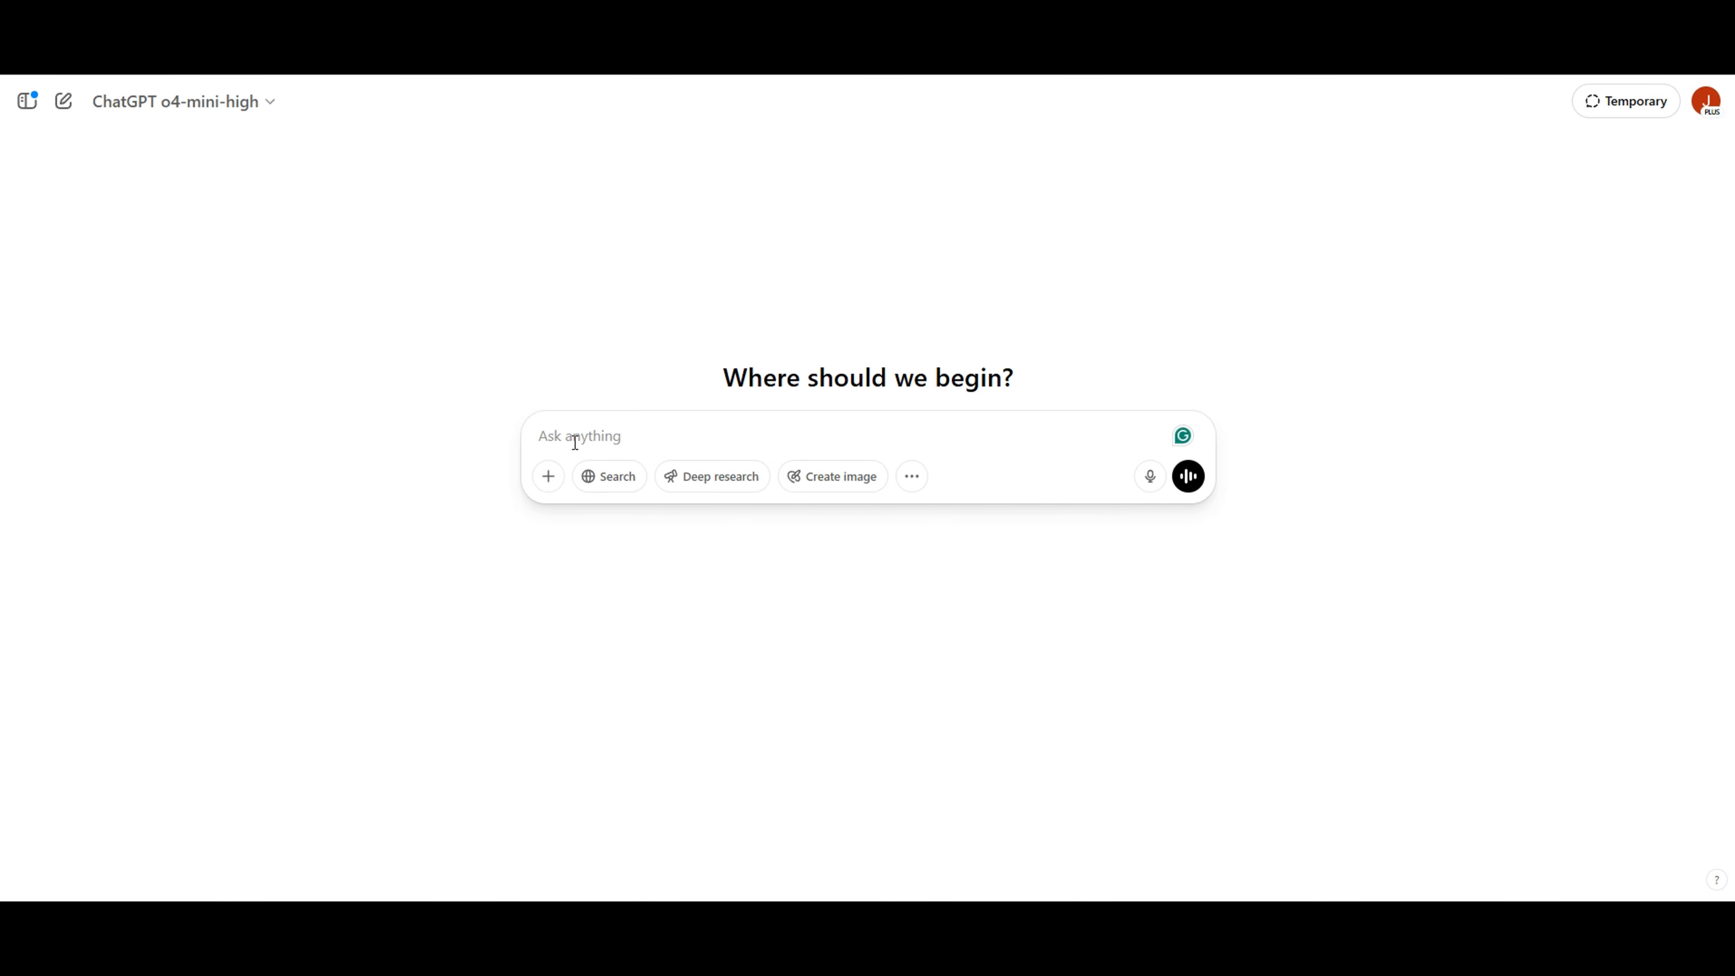
Switch to ChatGPT, attach The Witcher poster image and send the request "Describe the image"
click(548, 477)
click(589, 427)
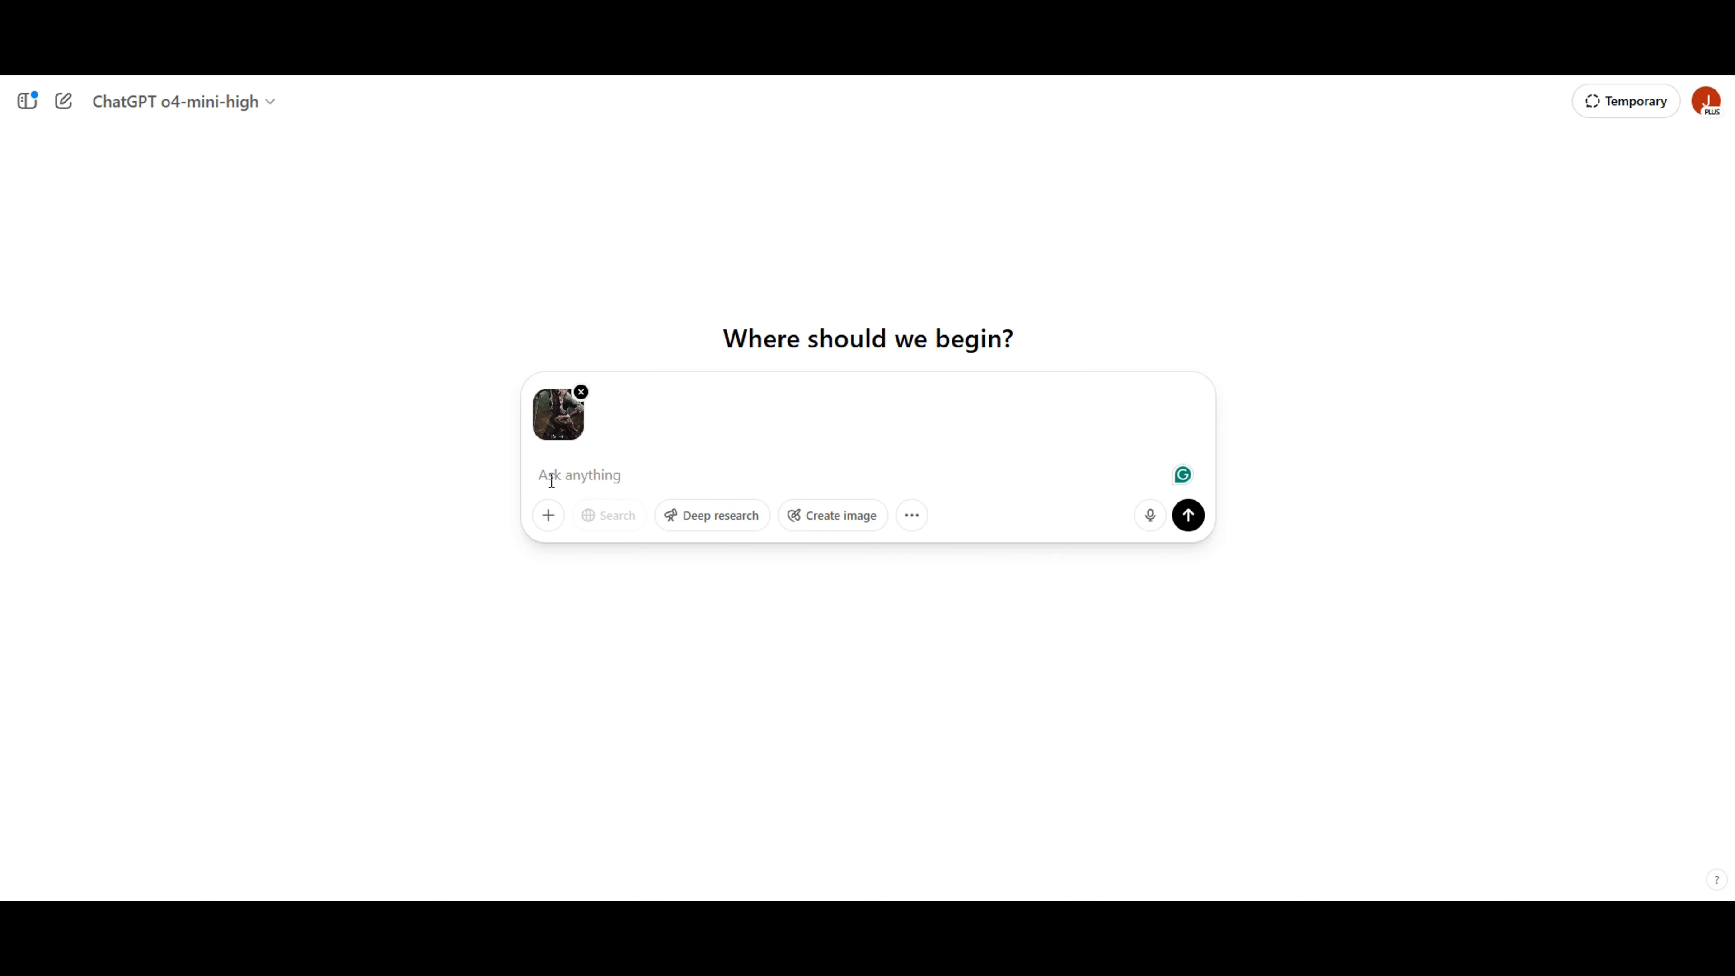
text(Describe the image)
key(Return)
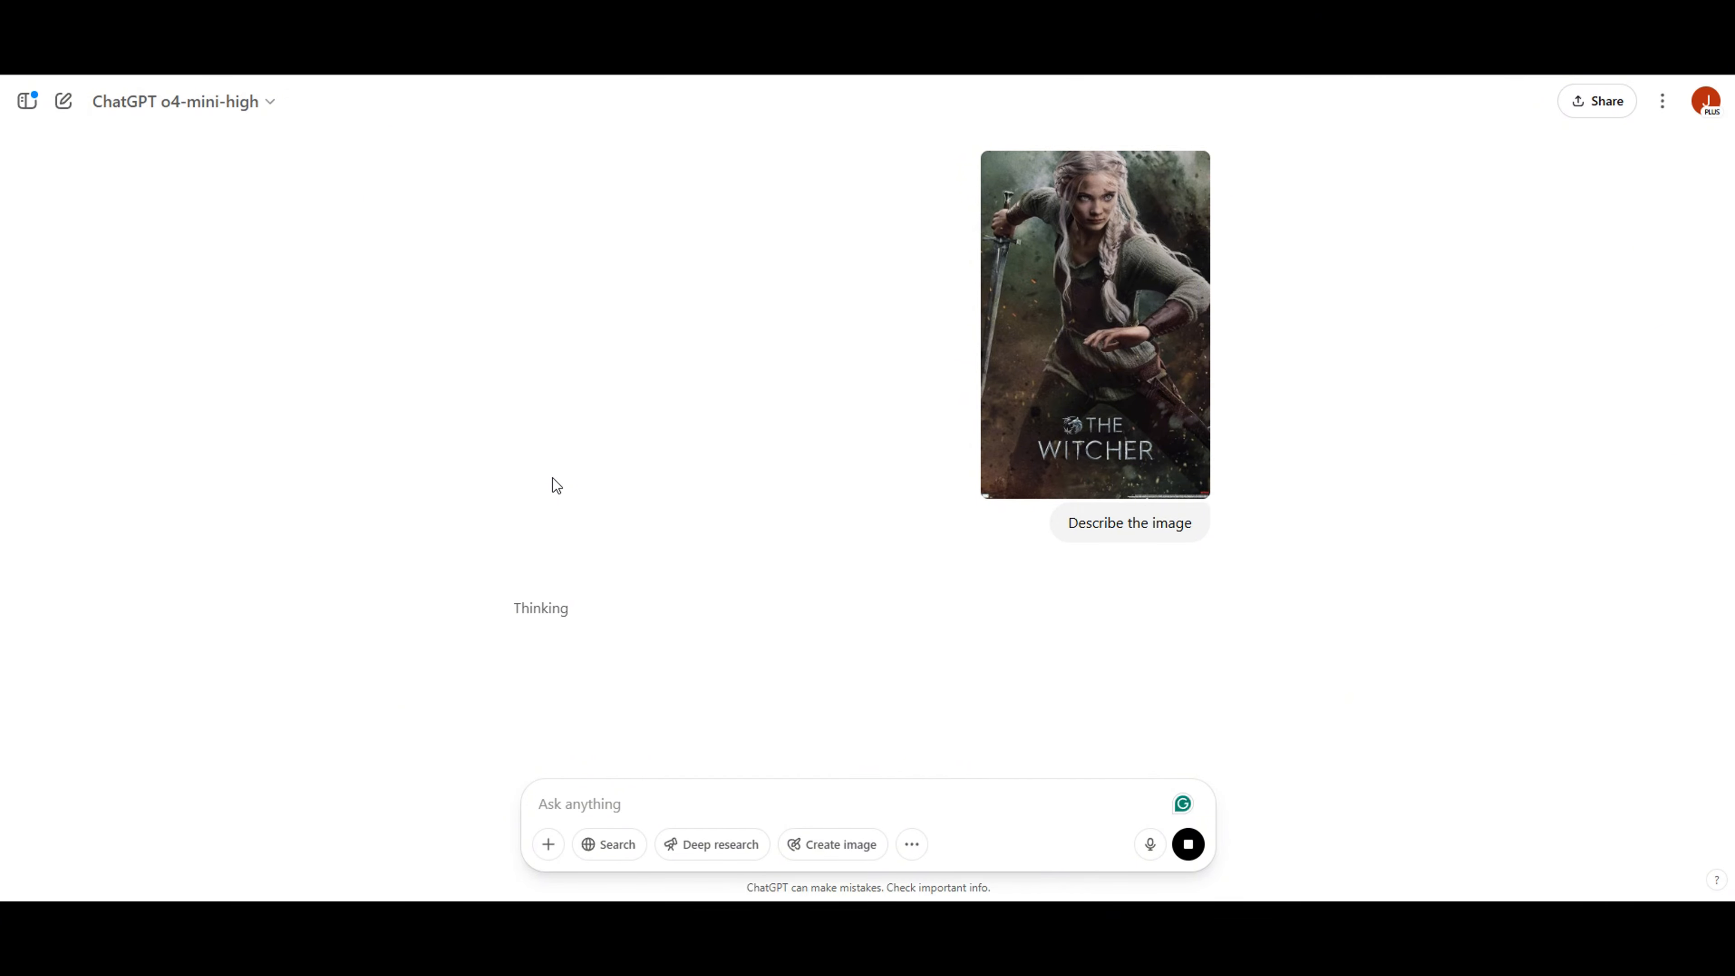
Send "Generate the image prompt of a beautiful European woman wearing the same outfit and posing similar to the woman in the picture."
scroll(557, 475, down, 3)
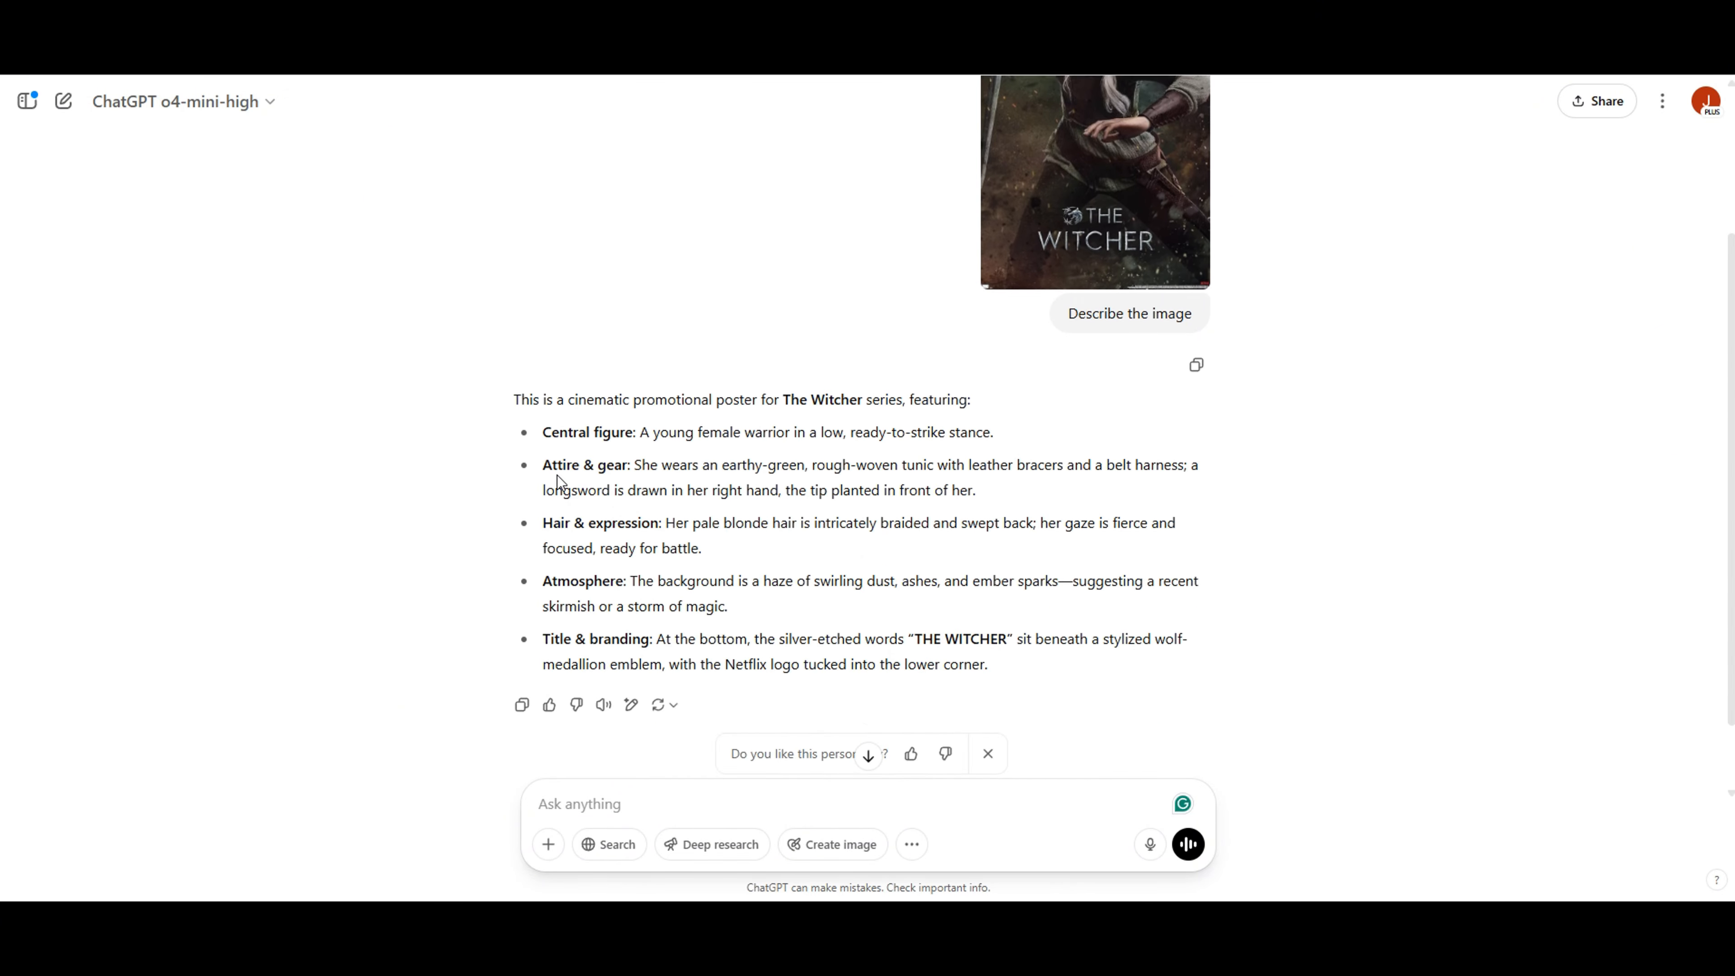
scroll(558, 475, down, 1)
text(Generate the )
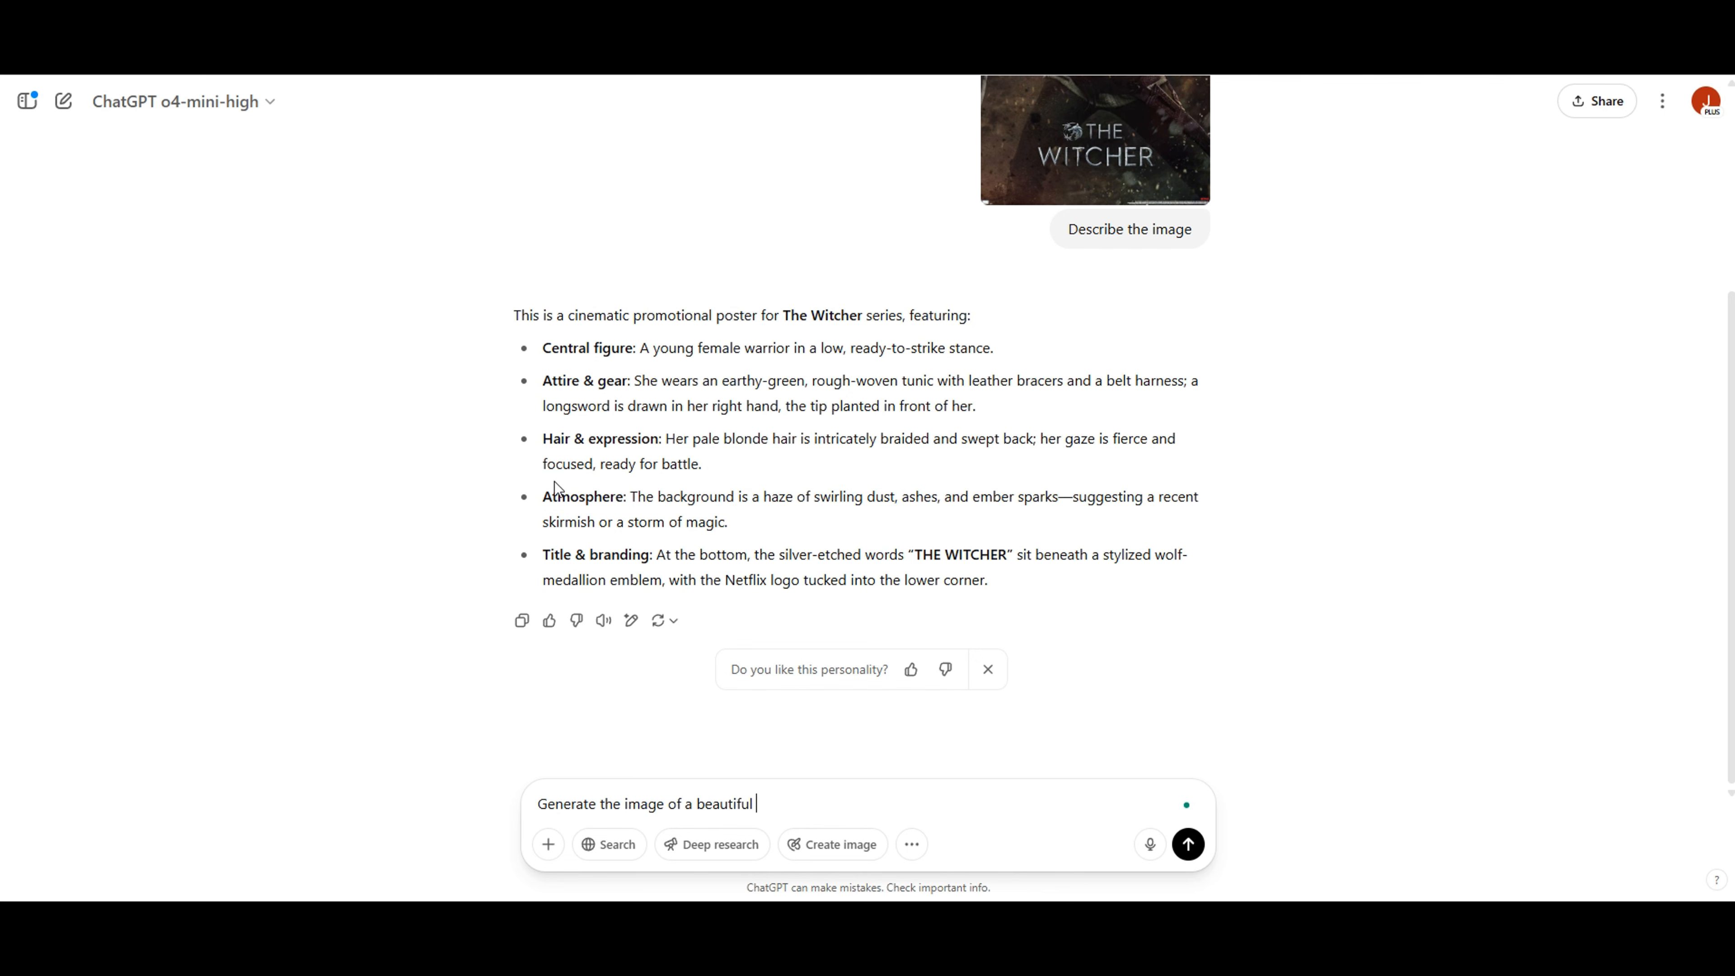
text(image prompt of a beautiful European woman wearing)
click(666, 804)
text(prompt)
click(807, 804)
text(European woman wearing)
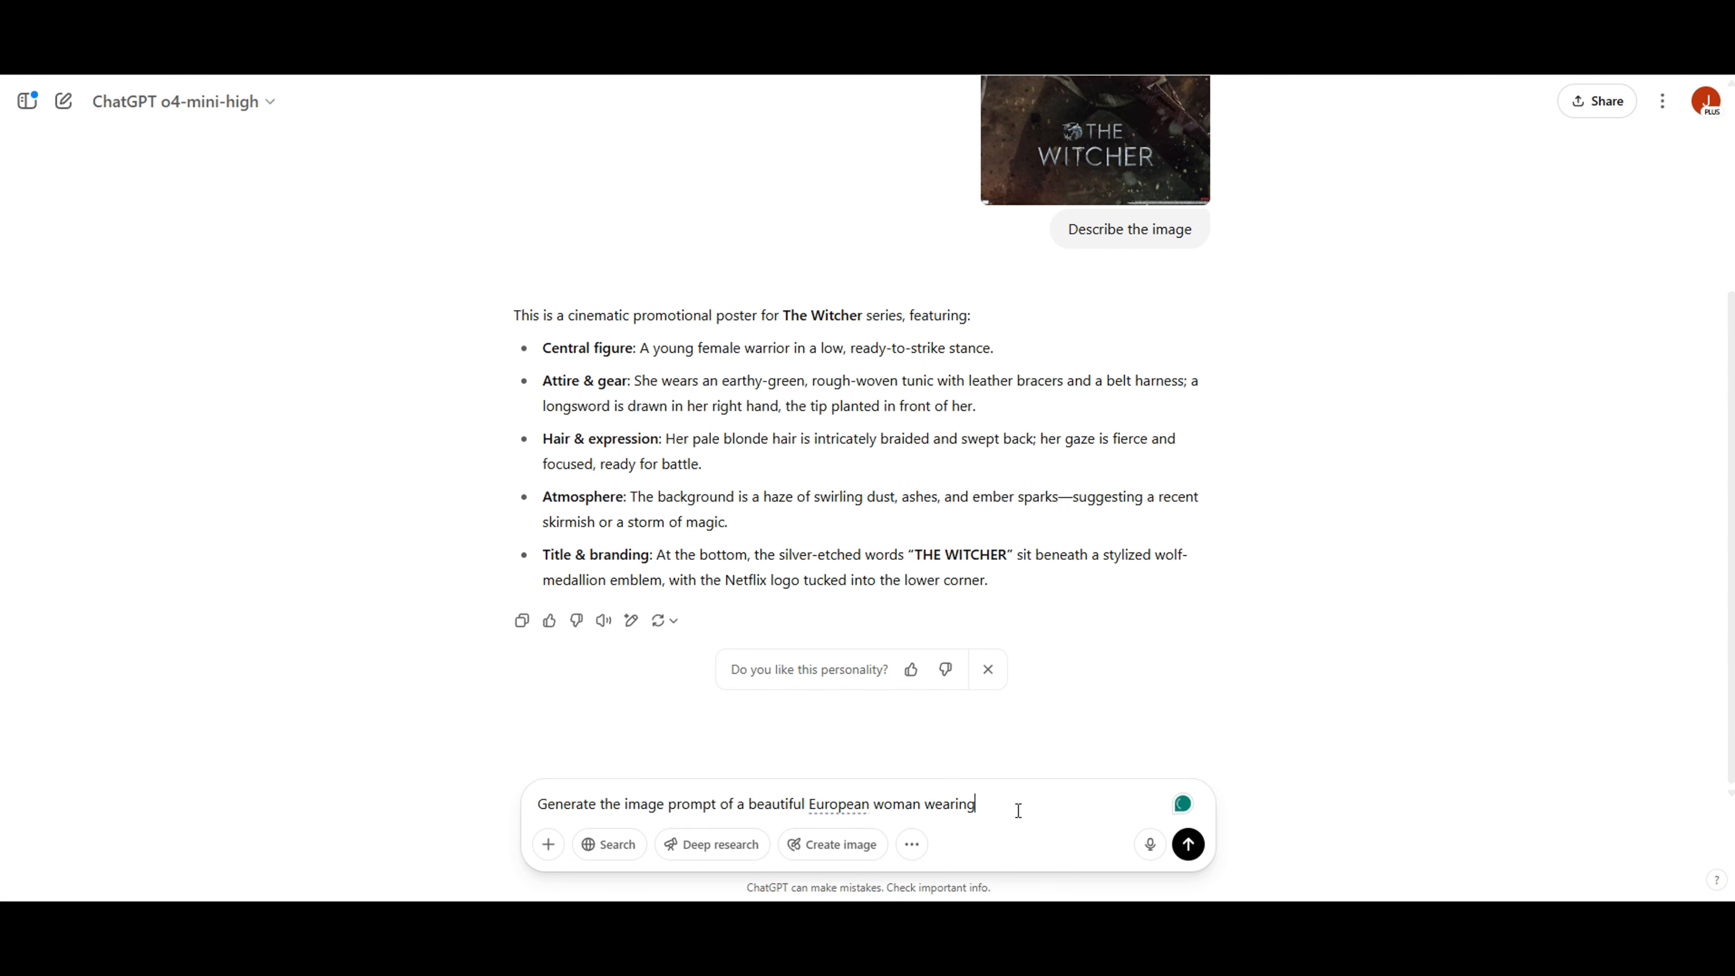
text( the same outfit and posing similar to )
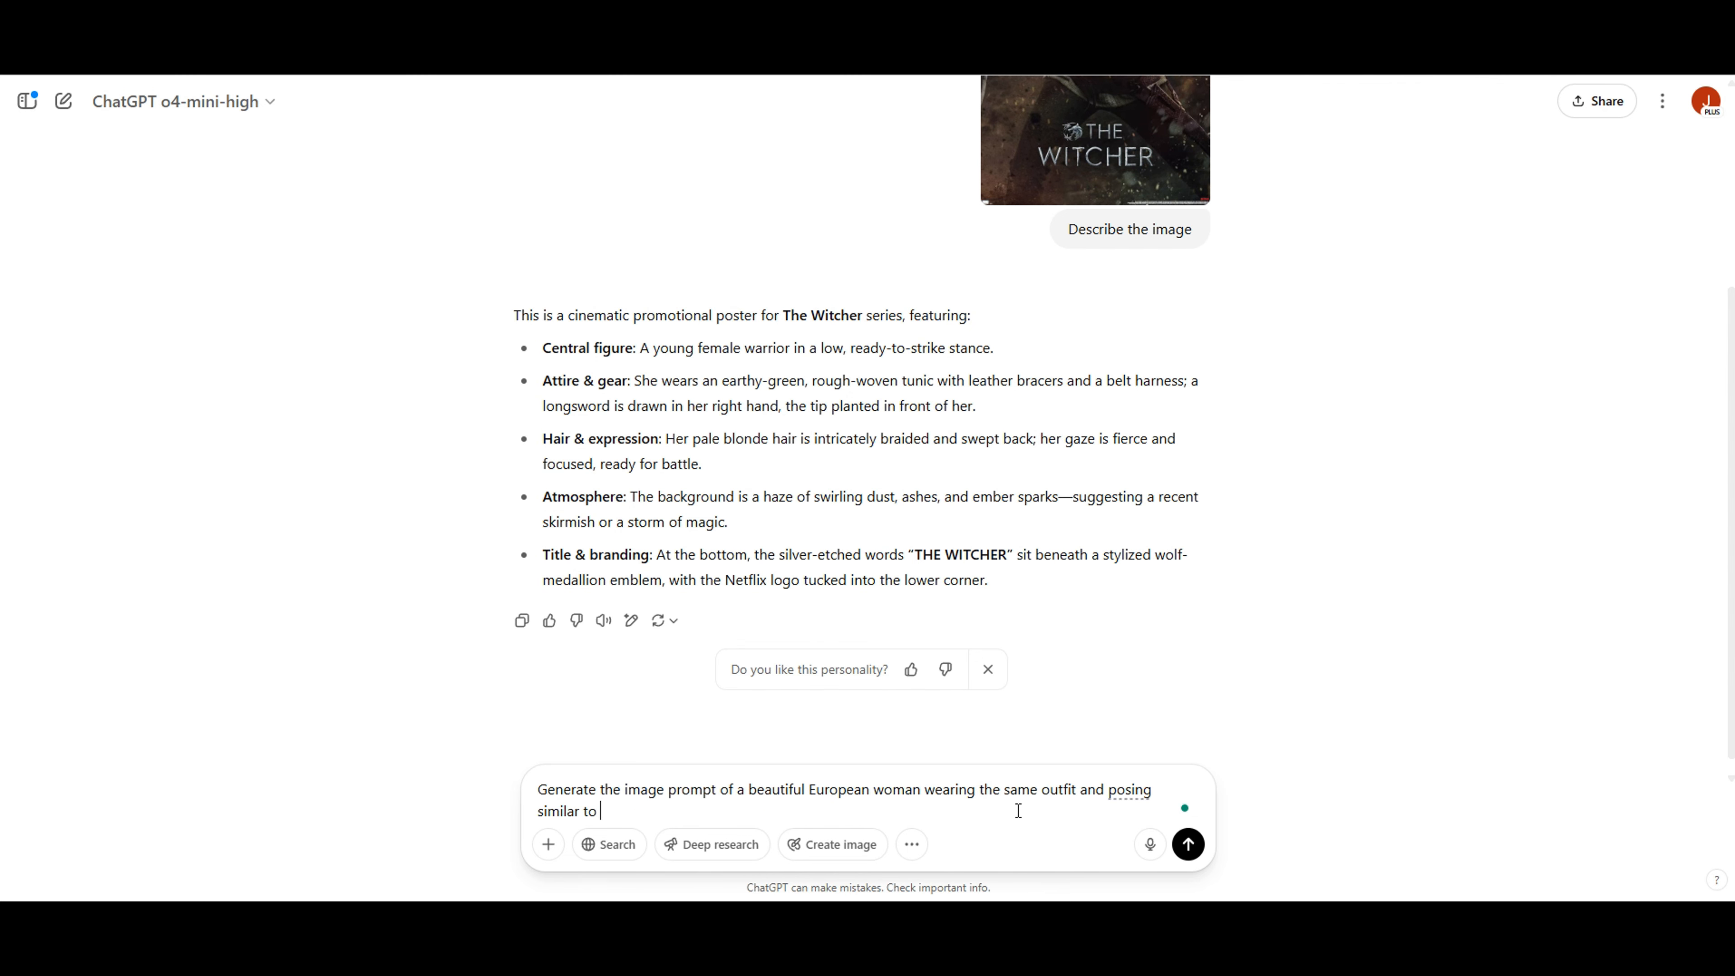
text(the woman in the picture.)
key(Return)
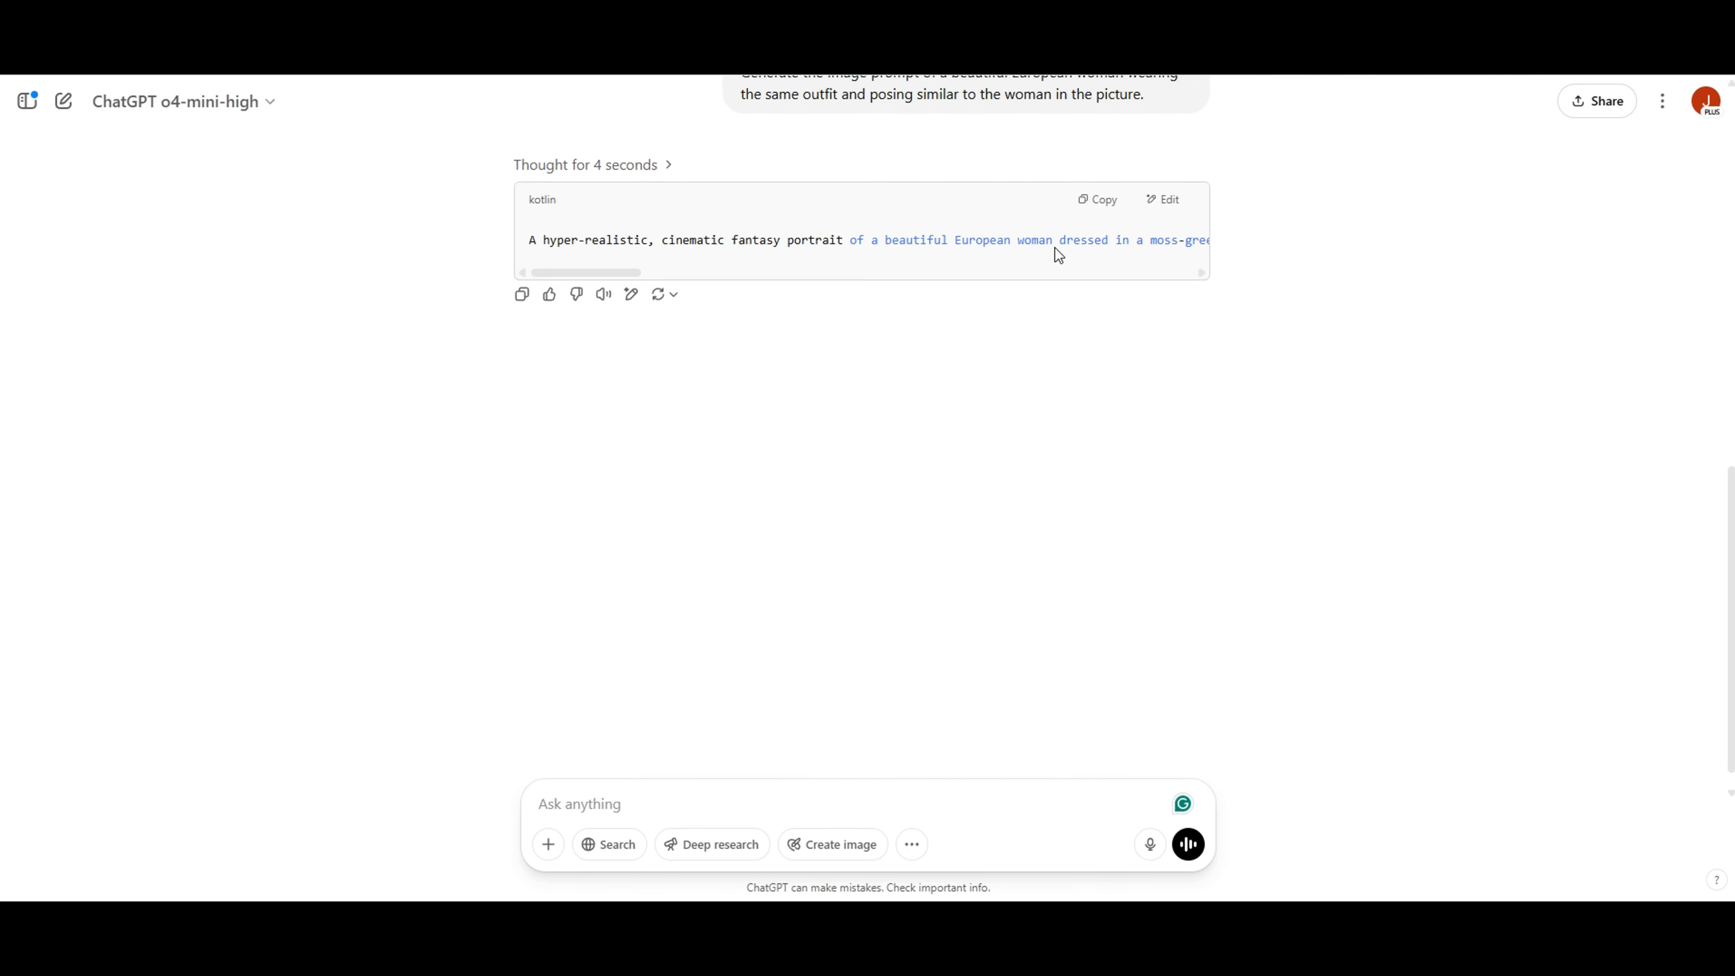
Copy the image prompt of the European woman from the code block in ChatGPT's reply
scroll(918, 450, up, 10)
scroll(867, 553, down, 10)
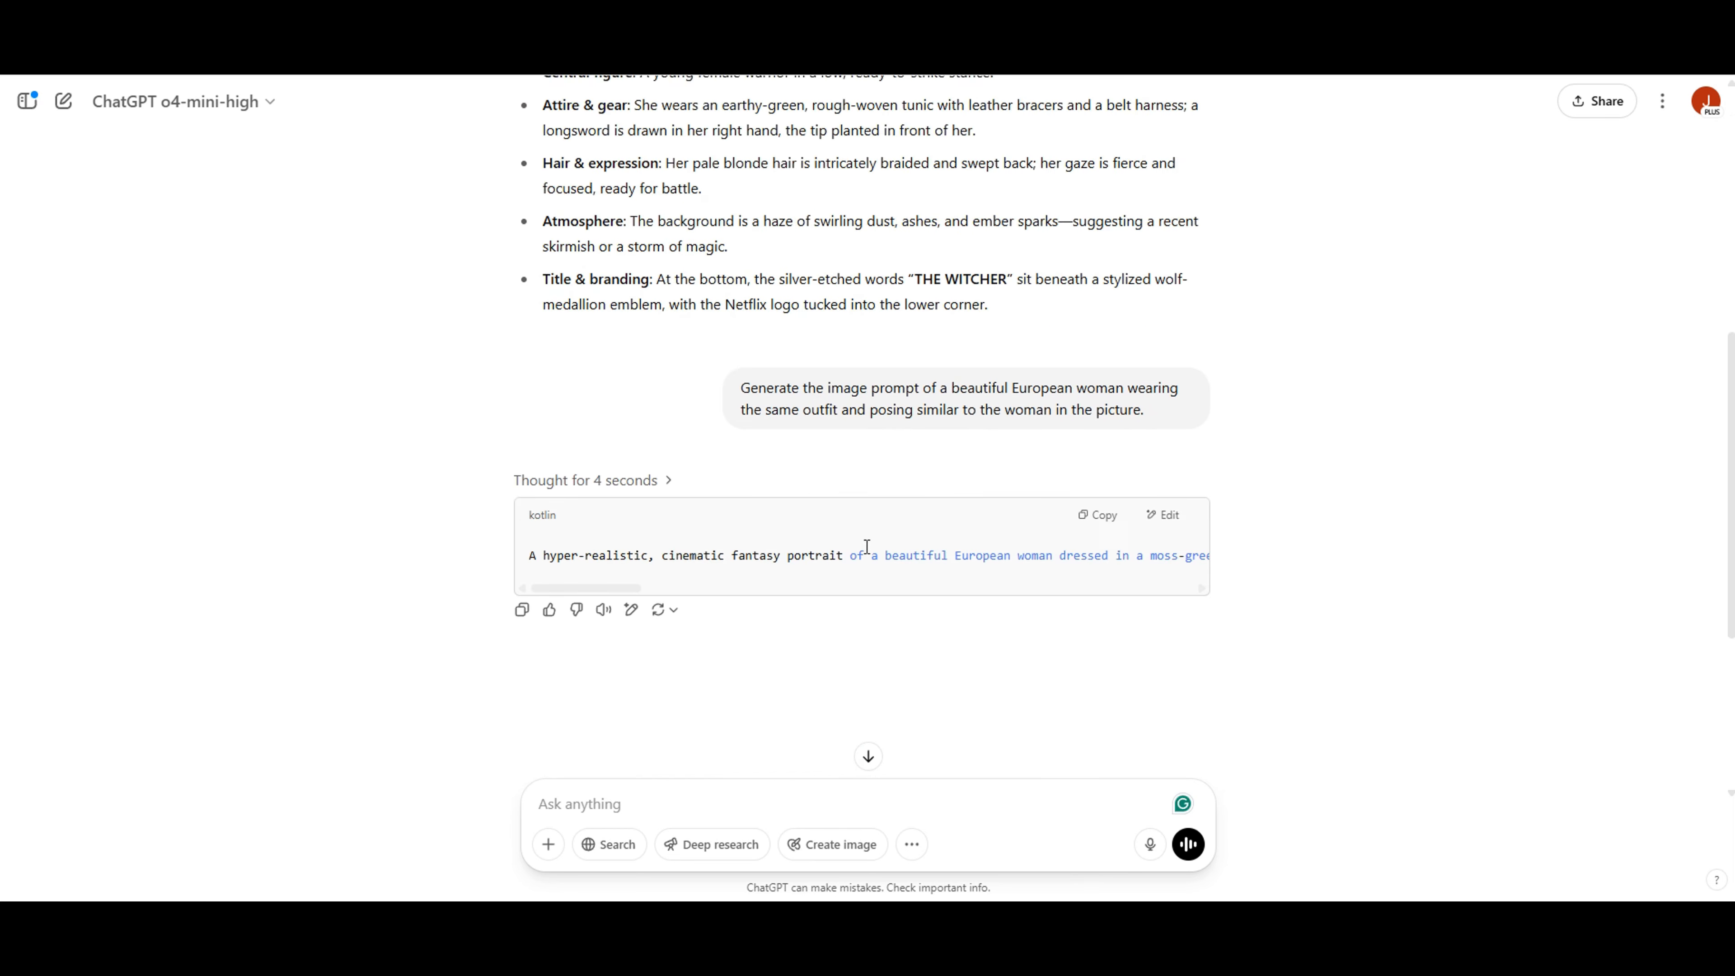
click(1103, 450)
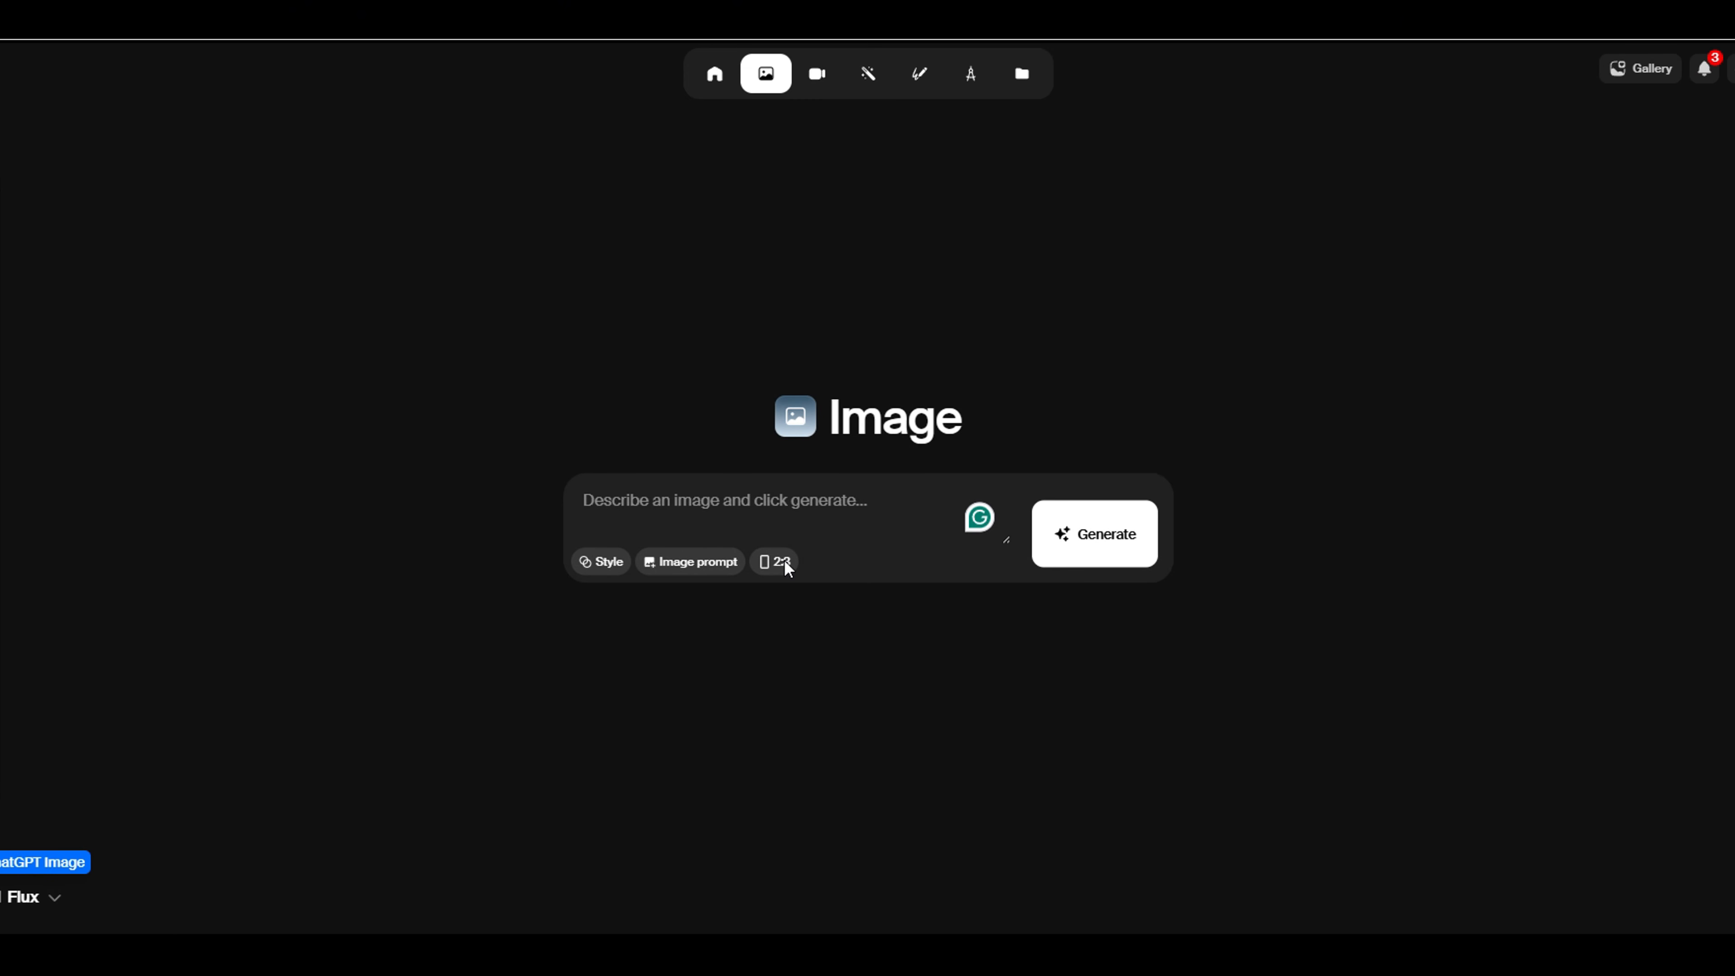
Switch to Krea's Image tool, set the aspect ratio to 16:9 and generate images from the copied prompt
click(776, 562)
click(719, 435)
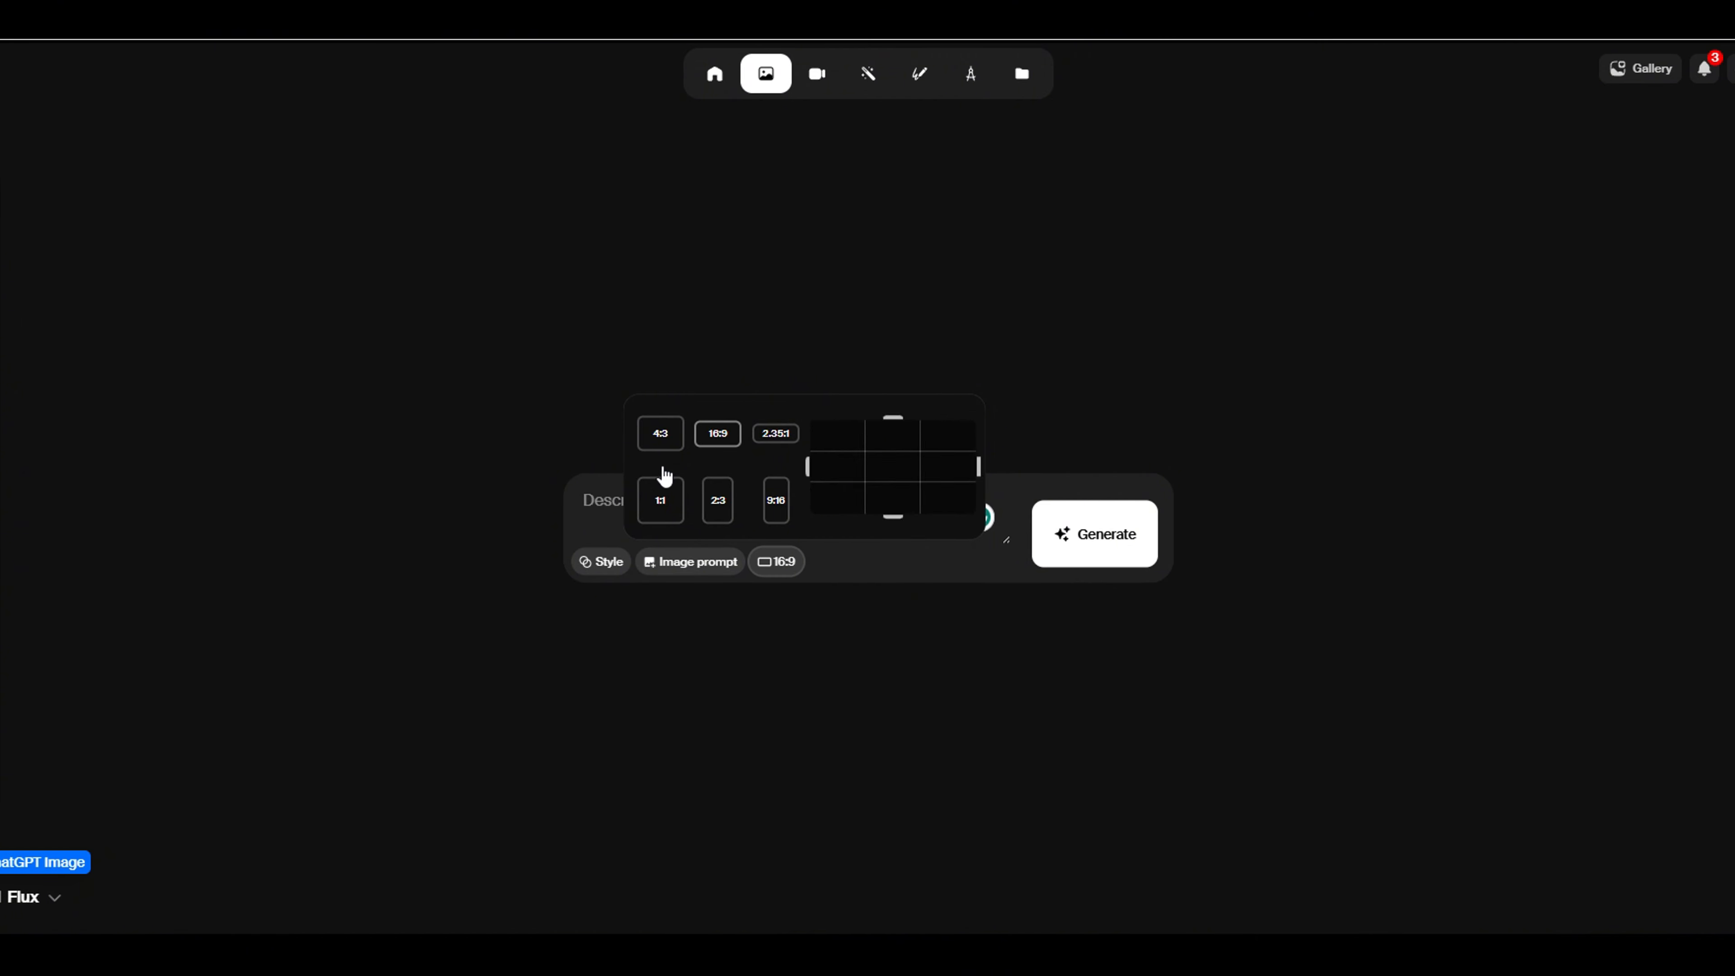
right_click(601, 506)
click(641, 280)
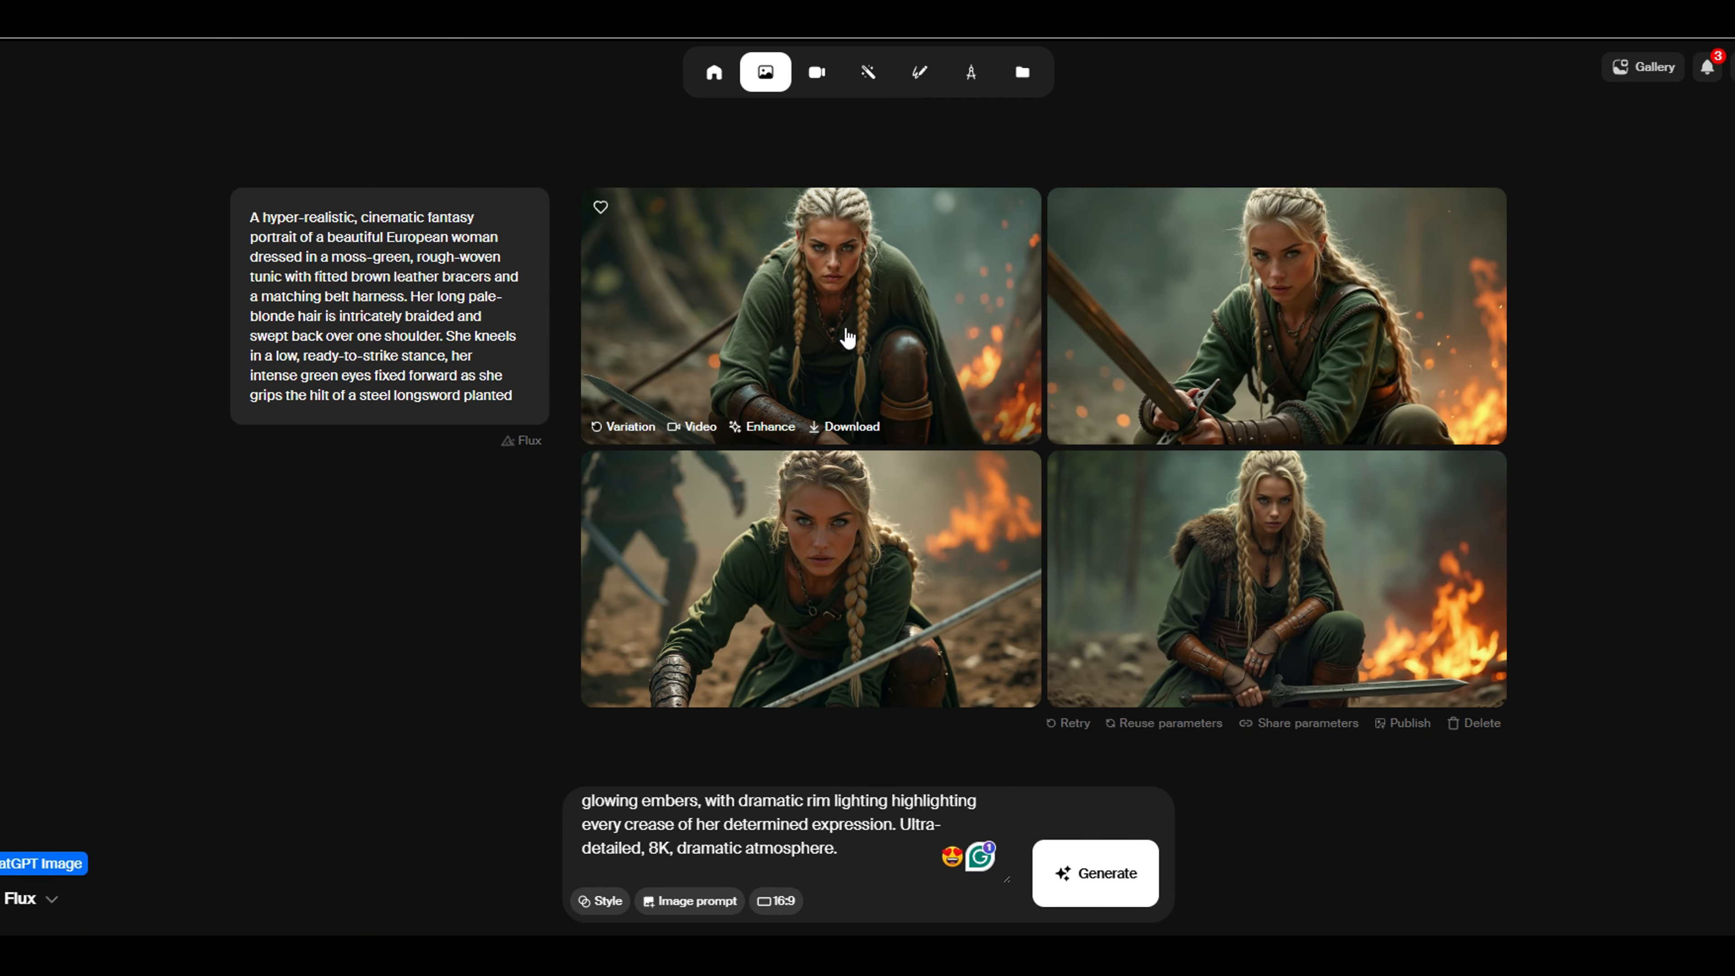
View the first two generated warrior images enlarged, one after the other
click(832, 315)
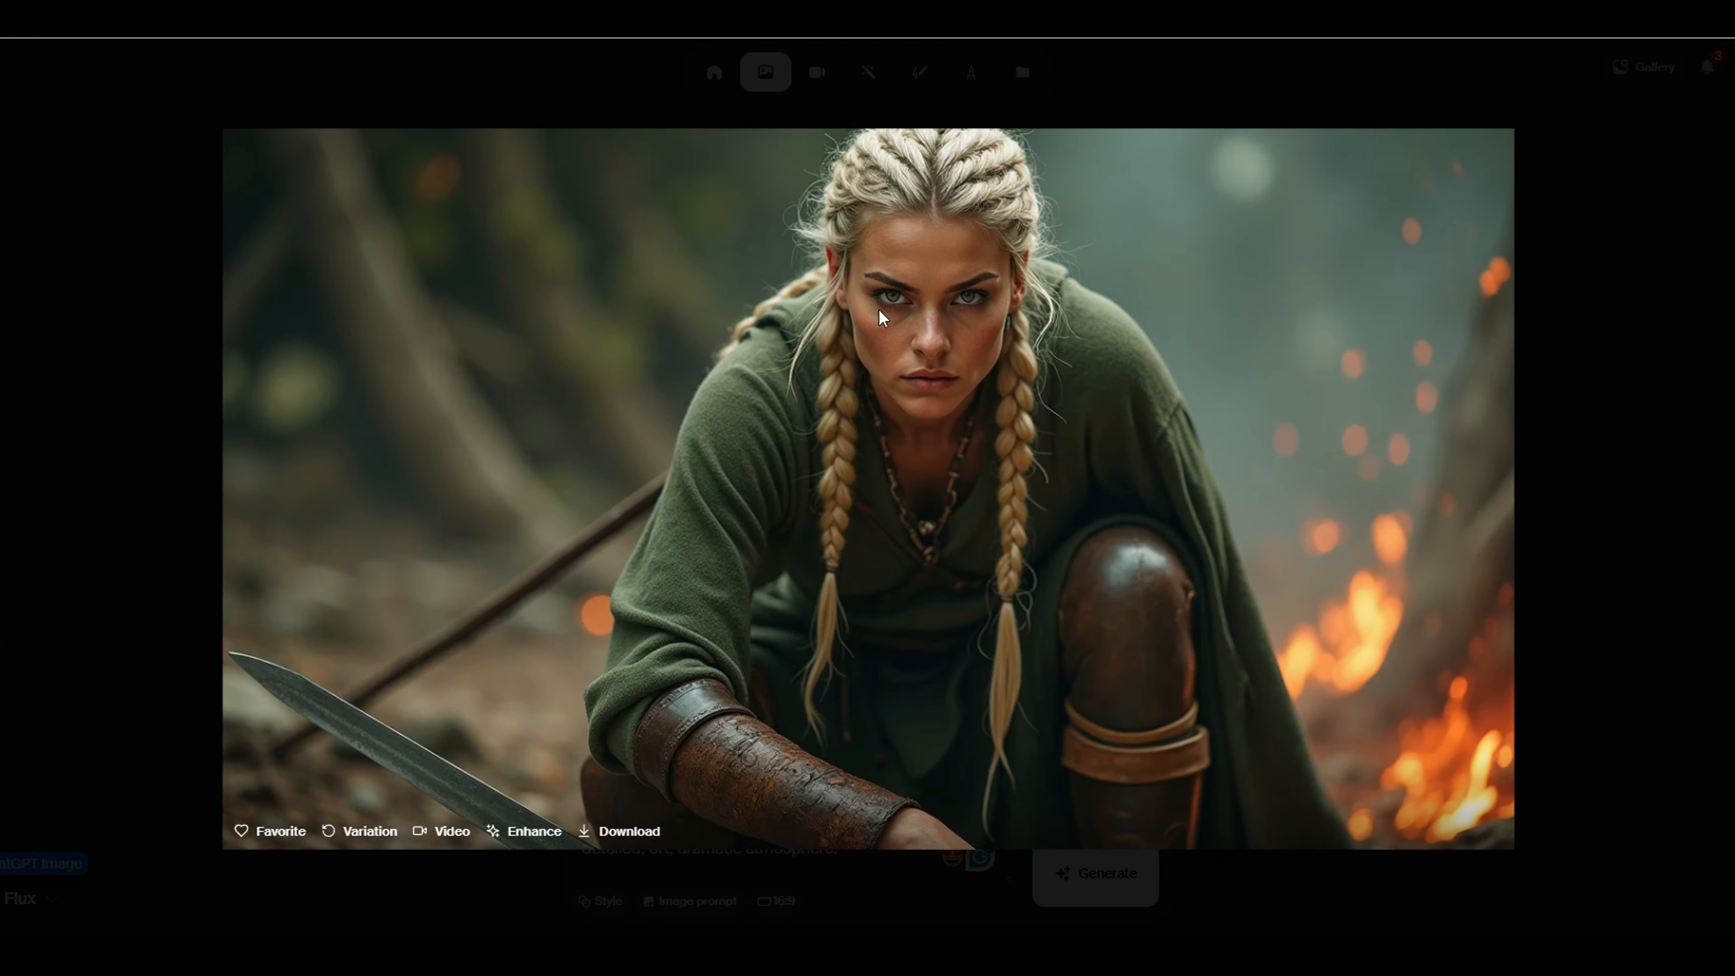
click(1581, 313)
click(1260, 292)
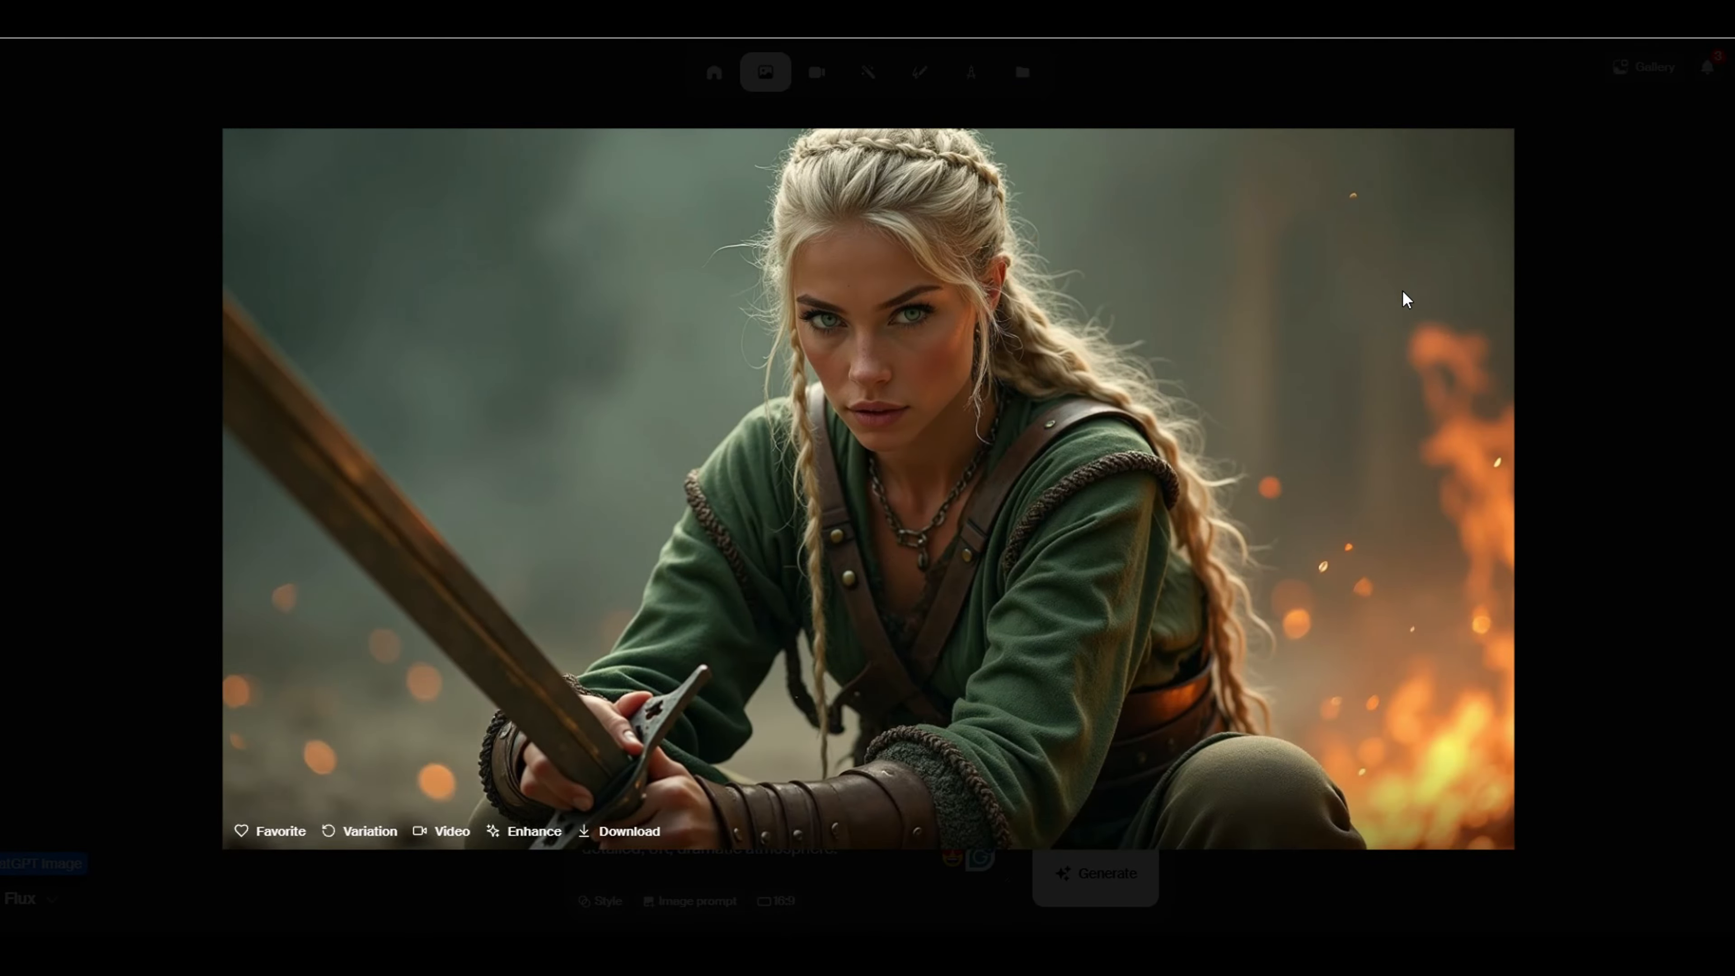
click(1600, 281)
Switch to ChatGPT and ask for a similar character who is a witch with a darker look, a beautiful European woman dressed in black
click(143, 13)
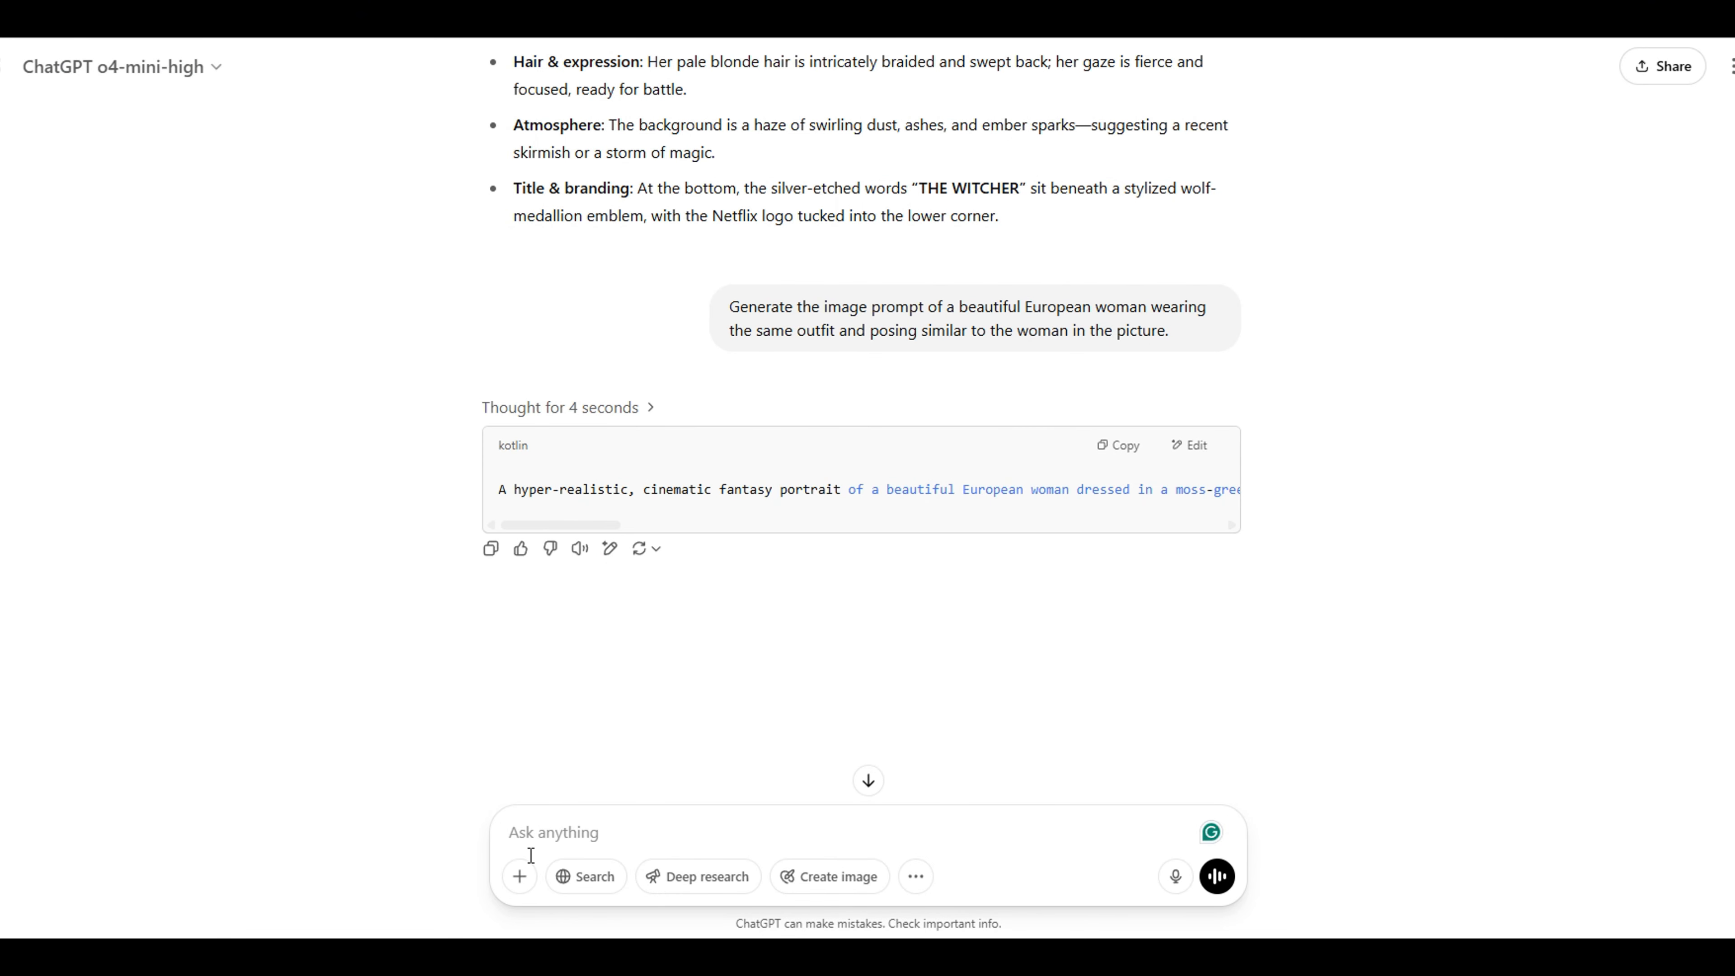
text(now create a similar character but she is a wich with a darker look)
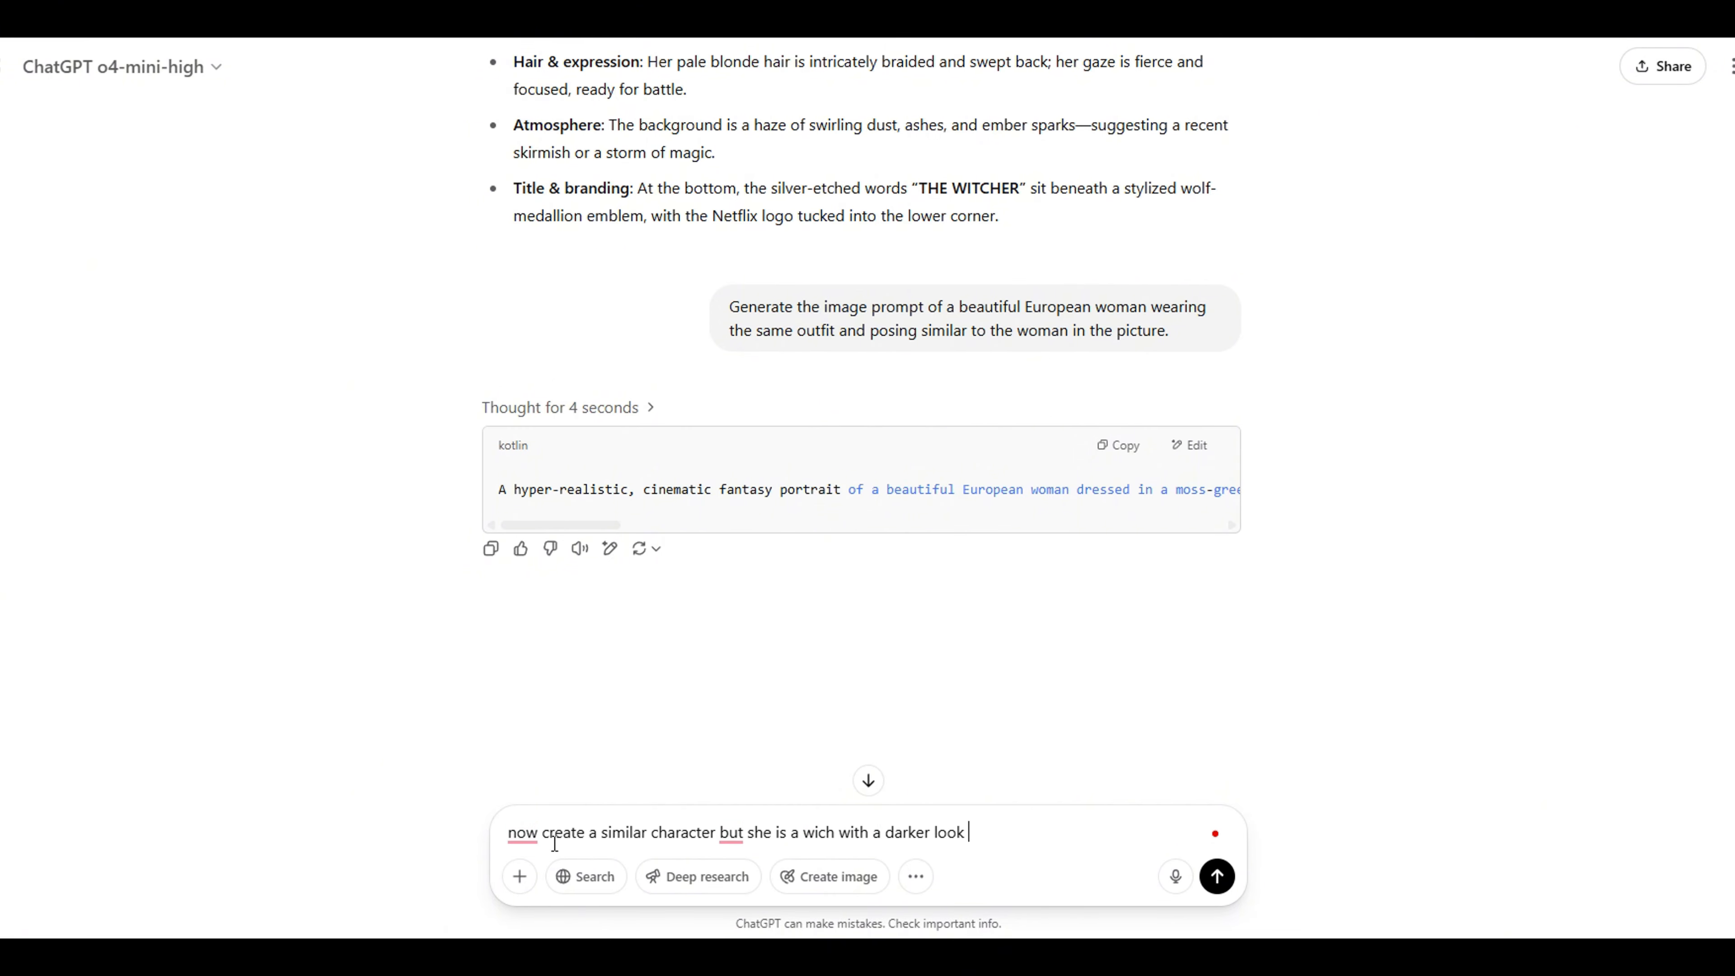
key(BackSpace)
text(. She is a beautiful eurpean woman and she is dressed in black.)
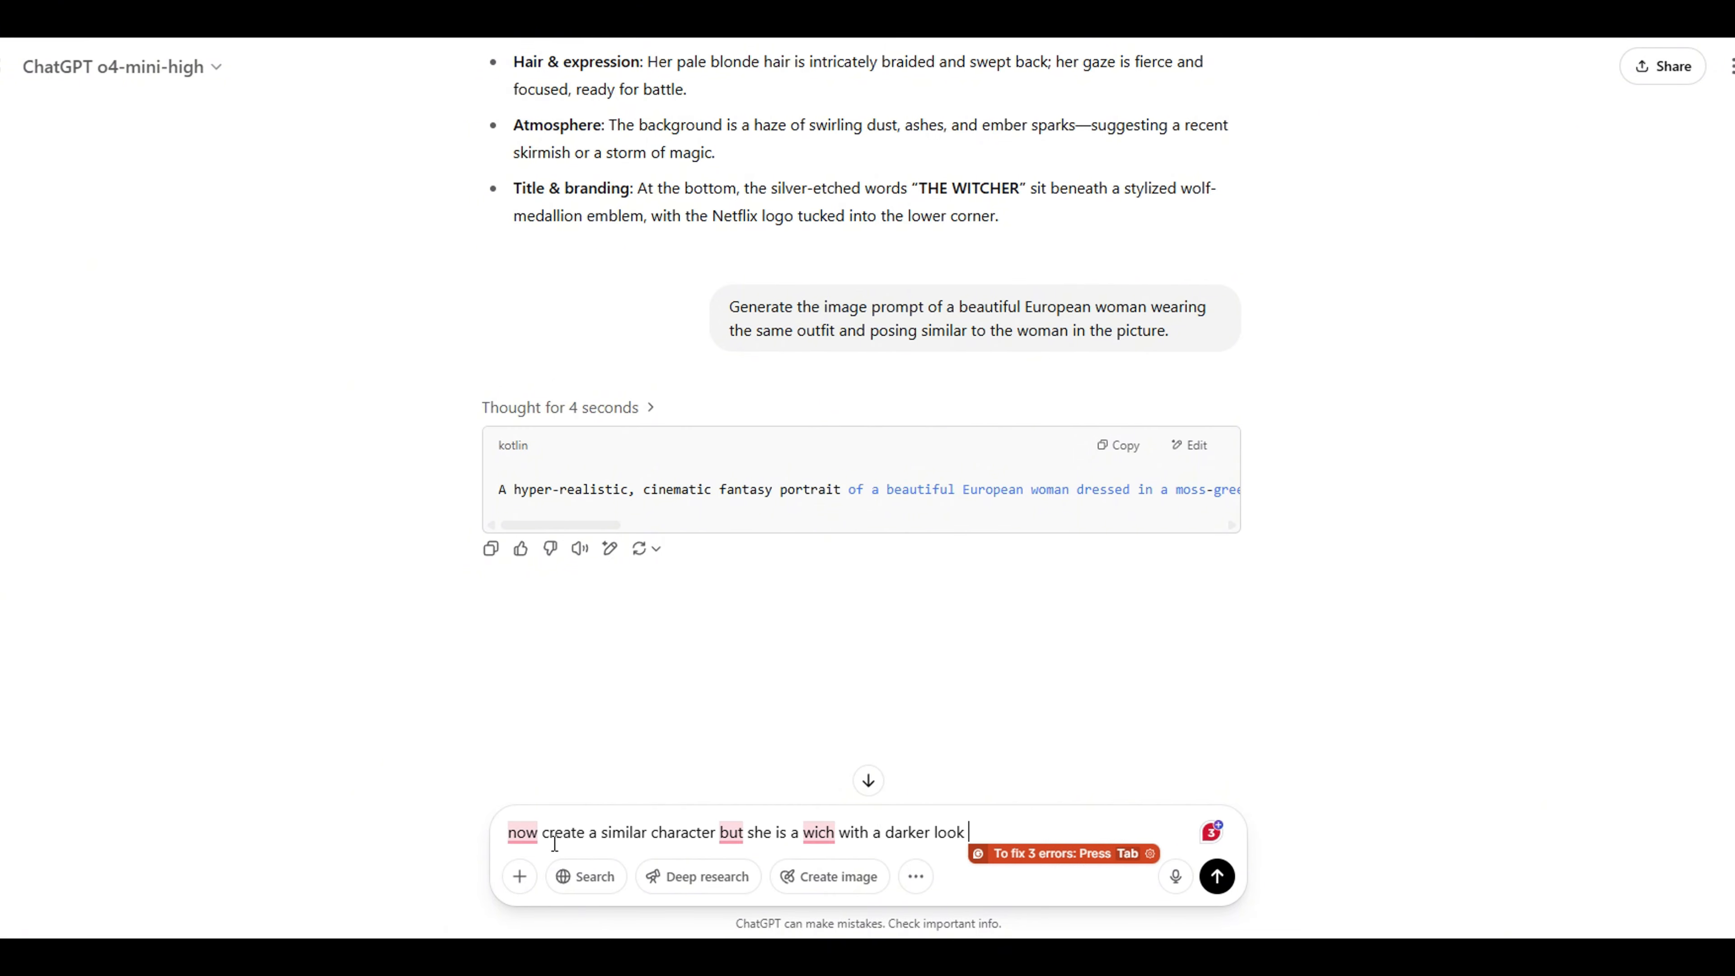
key(Return)
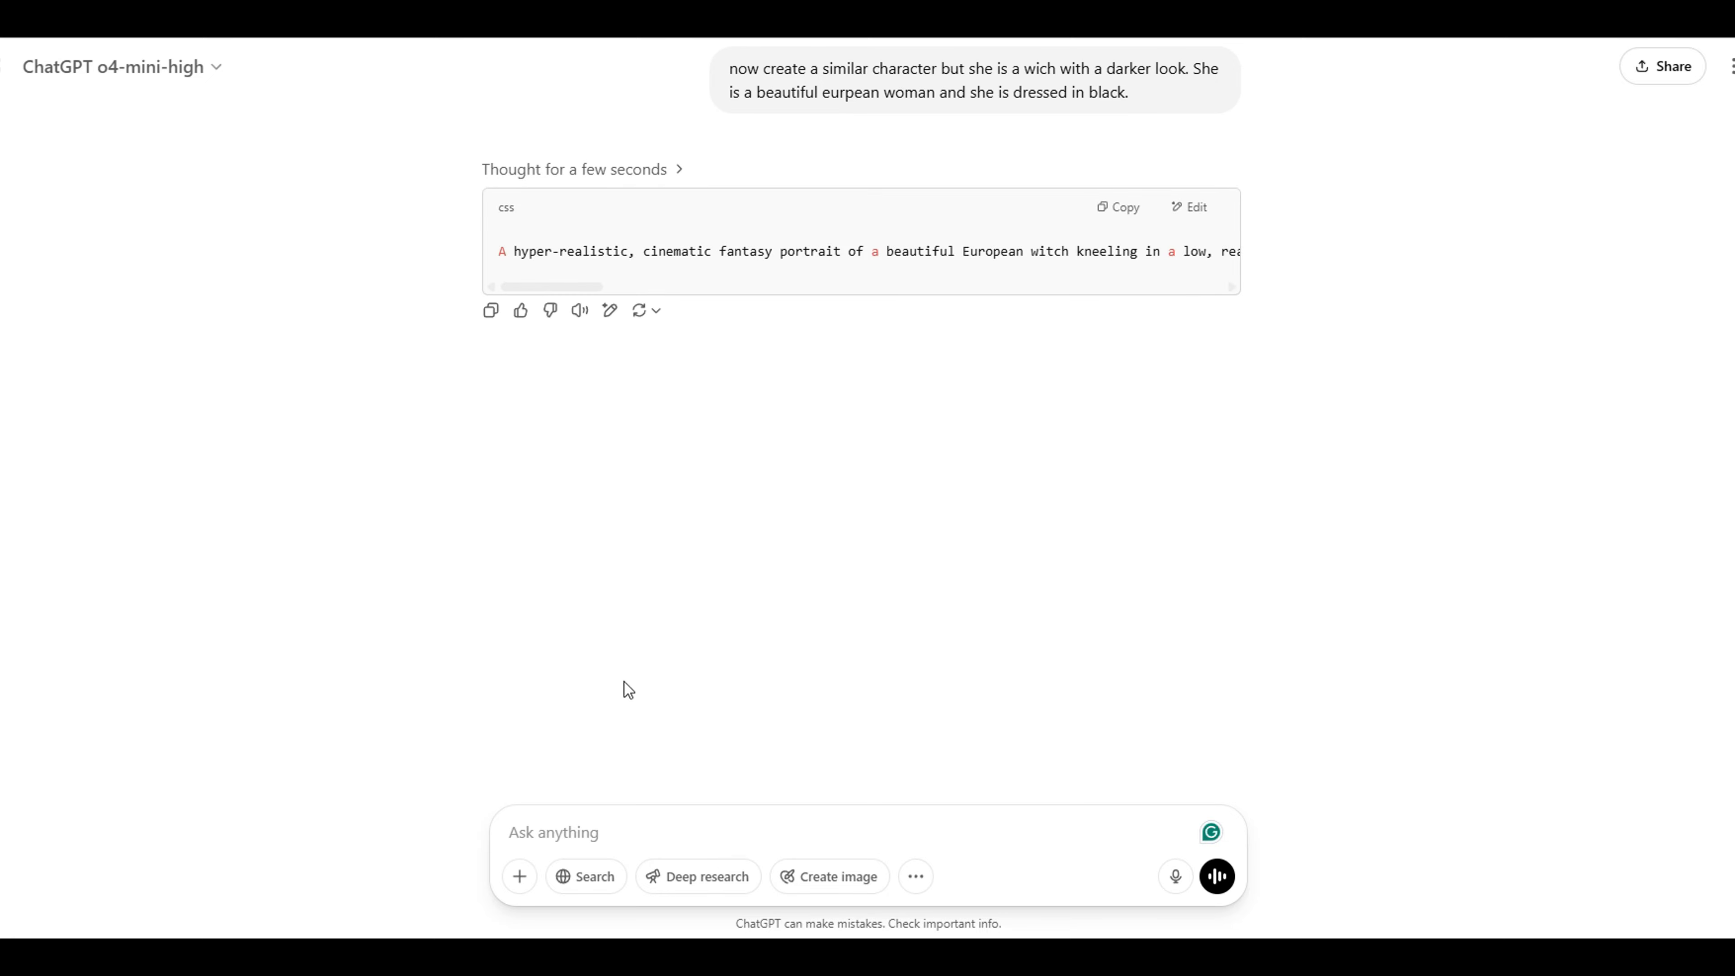
Ask ChatGPT to "write it in a paragraph" and copy the resulting witch prompt
text(write it in a paragraph)
key(Return)
triple_click(599, 217)
right_click(599, 216)
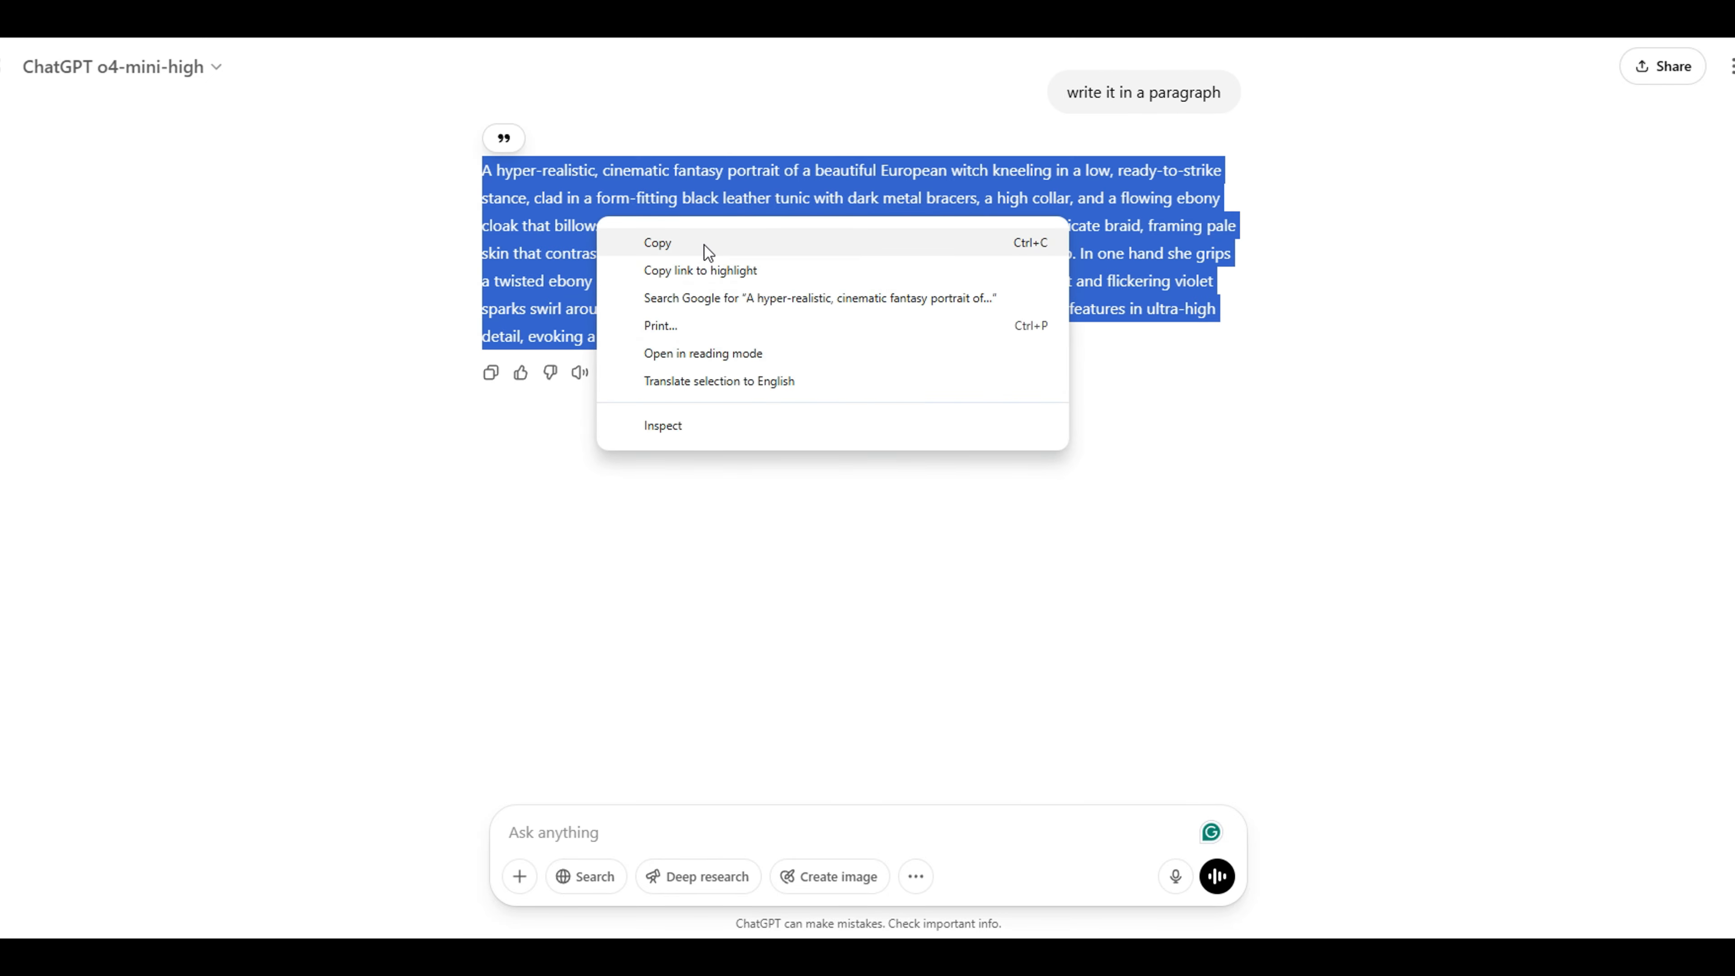
click(705, 246)
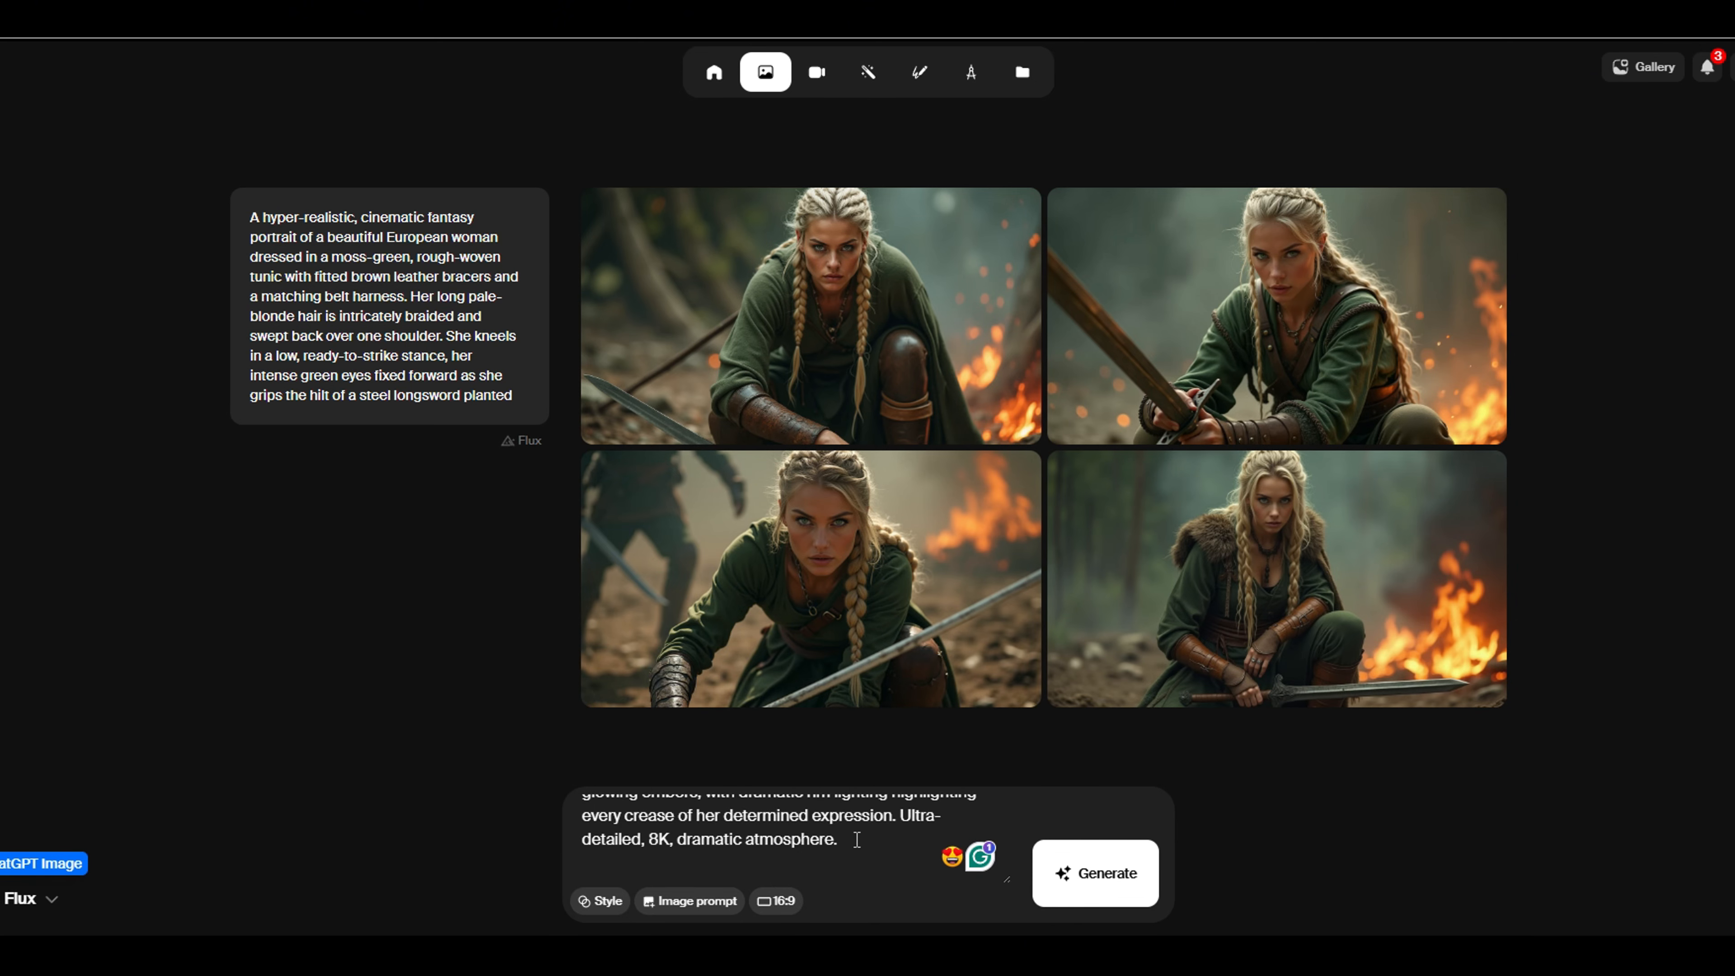
Replace the old prompt with the copied witch prompt, generate its images and enlarge the first witch result
key(ctrl+a)
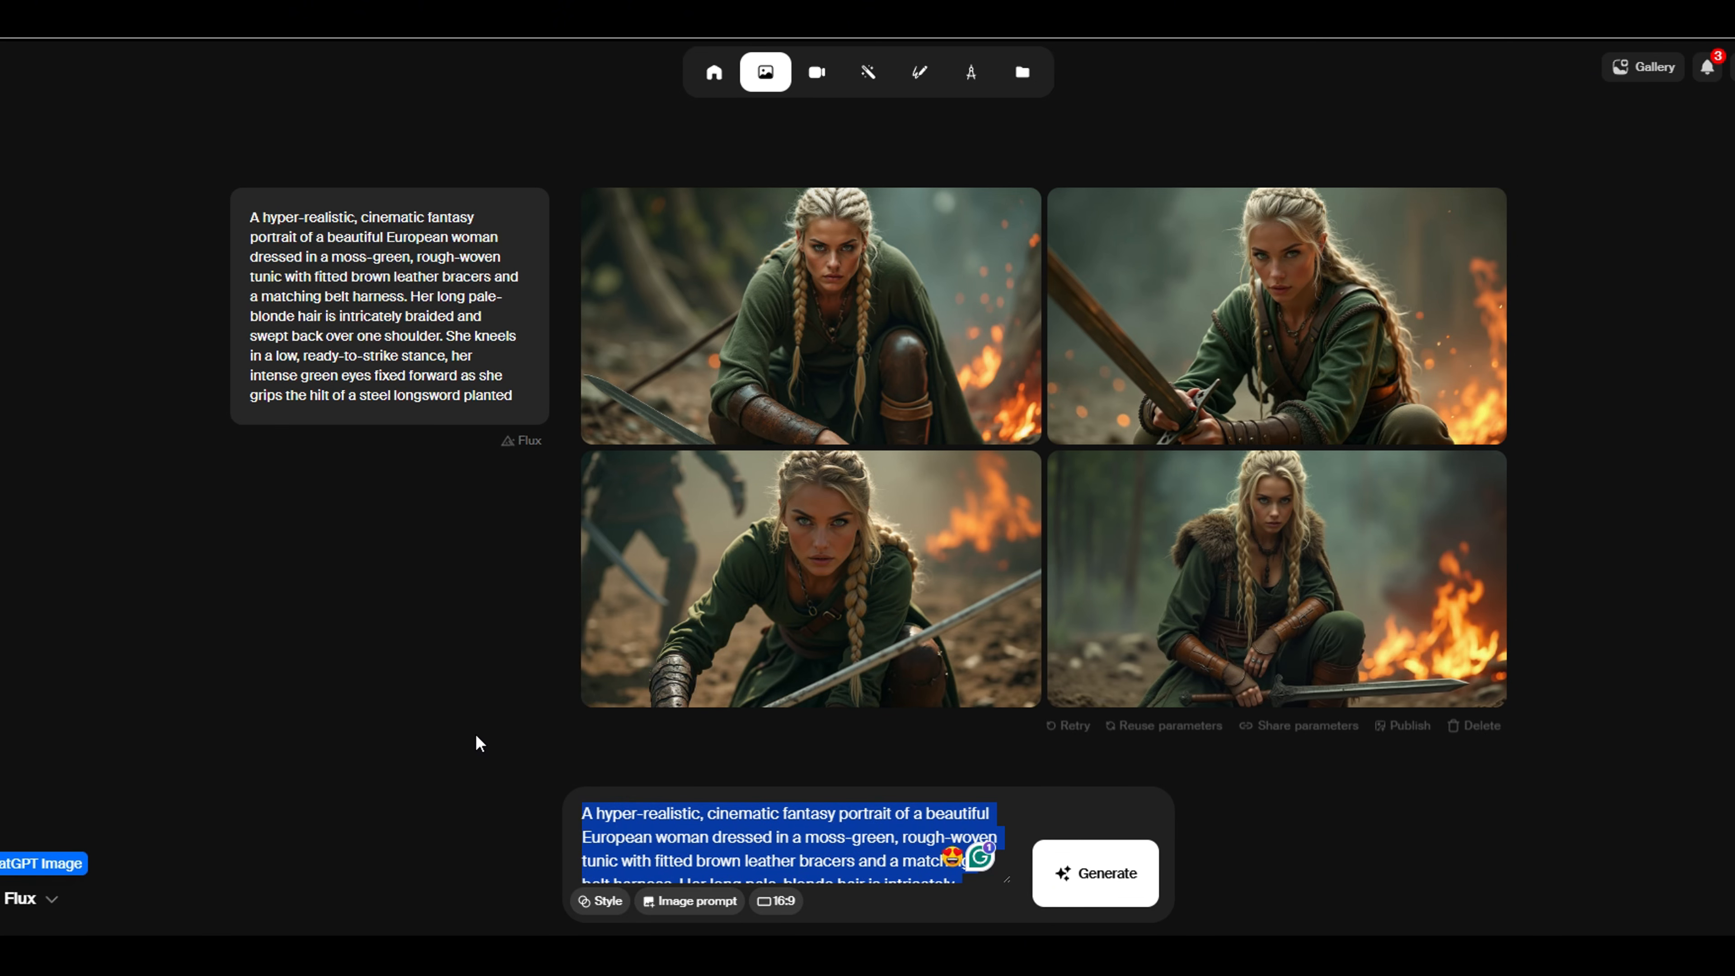
right_click(721, 813)
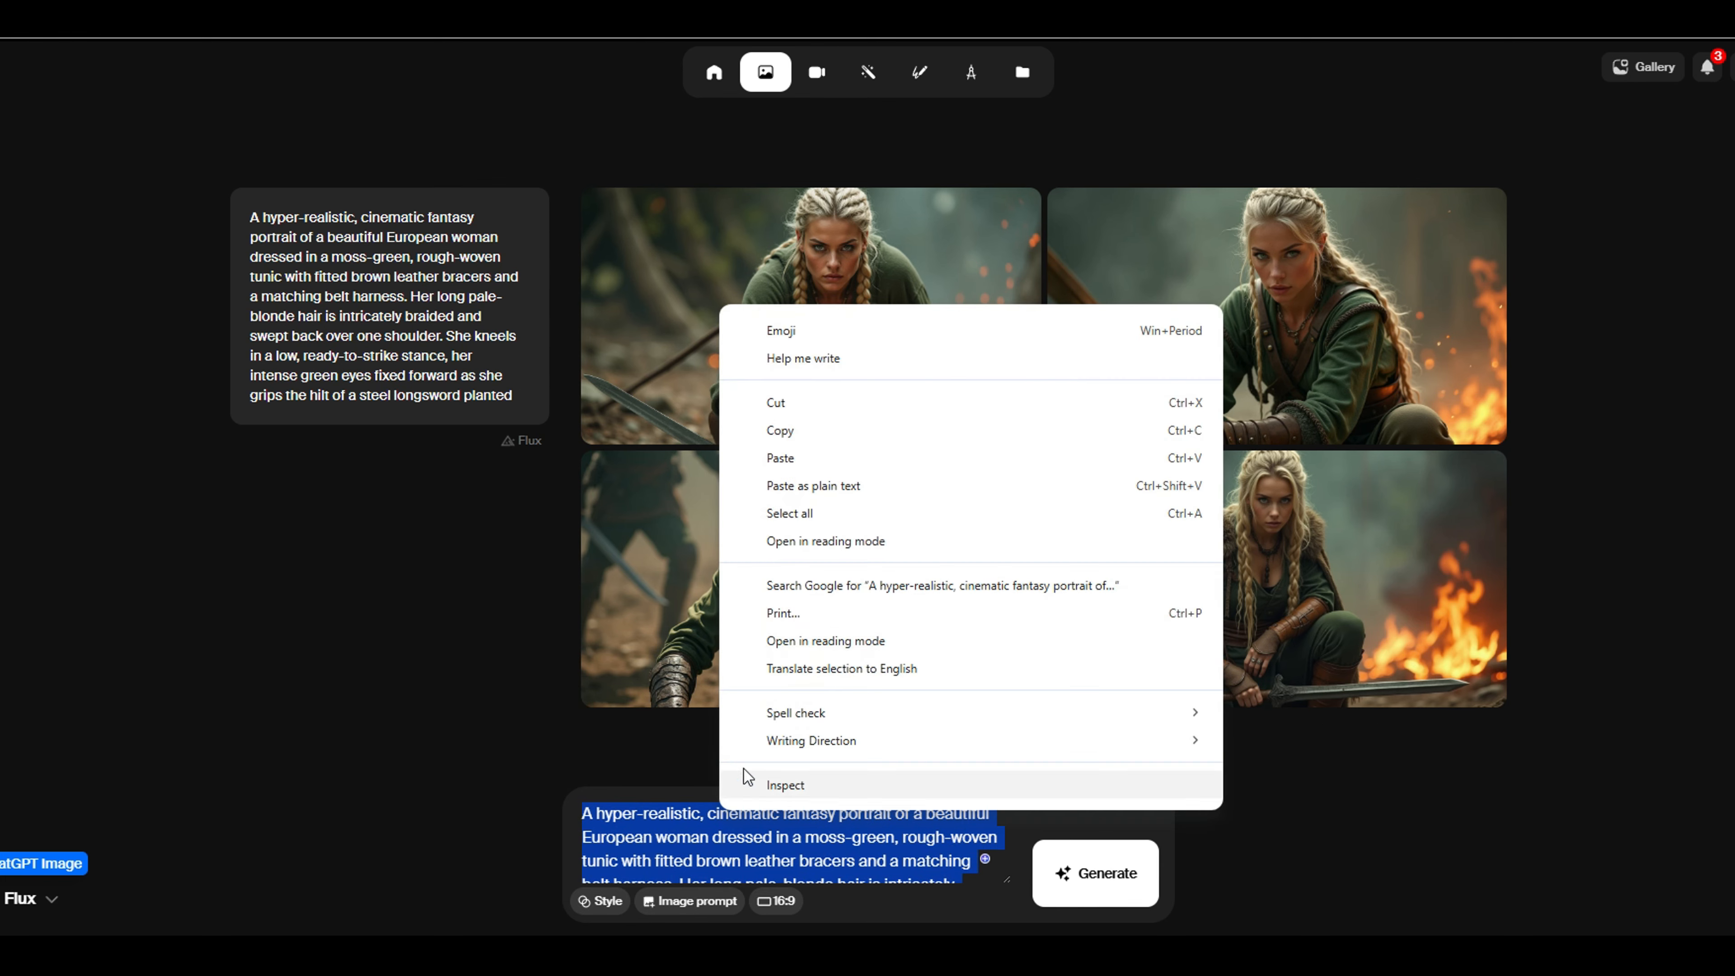
click(779, 458)
click(1074, 883)
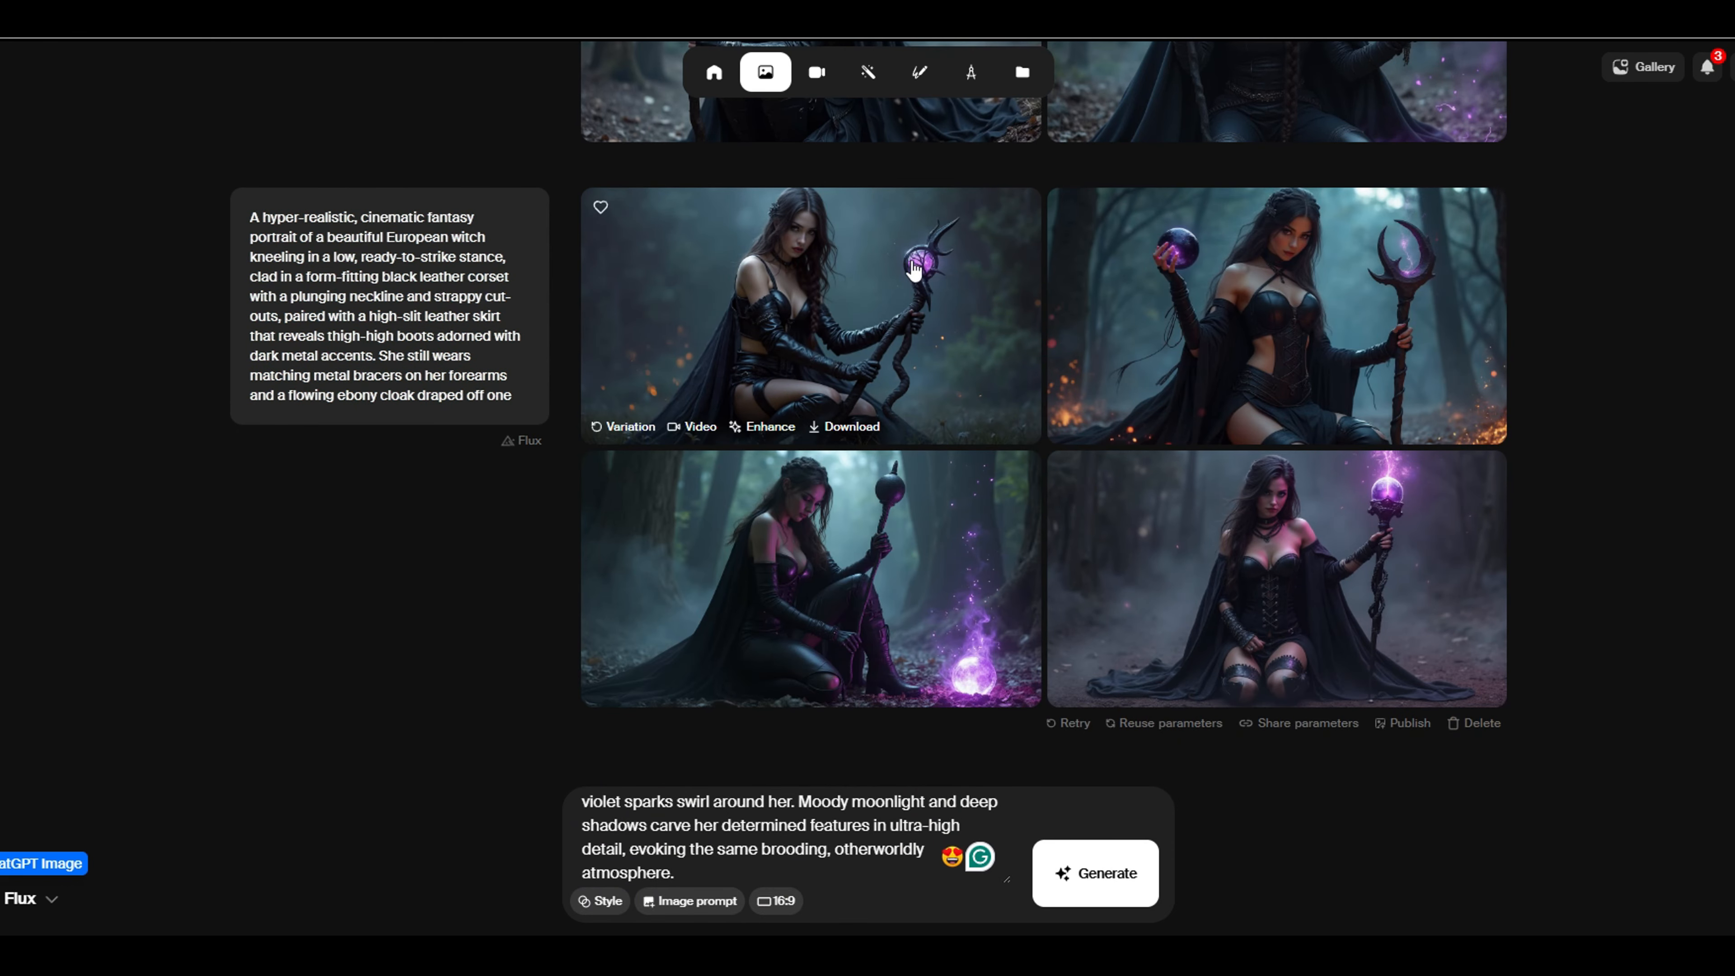
click(891, 257)
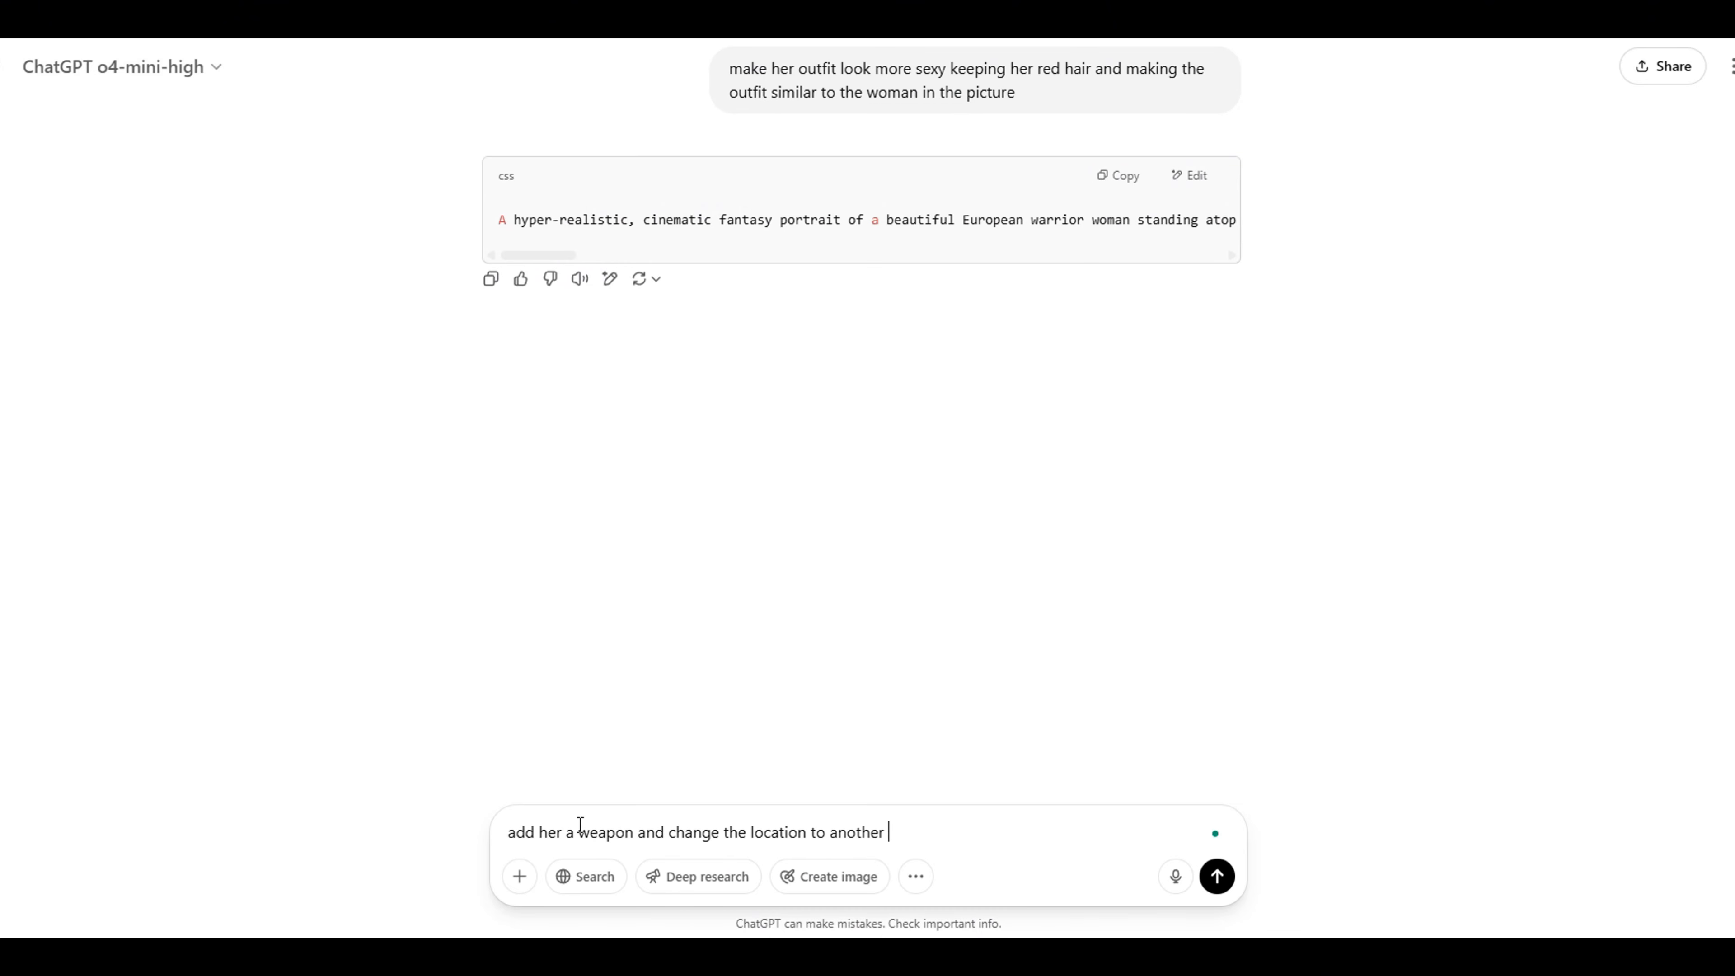
Ask ChatGPT to add her a weapon and change the location, and generate images in Krea from the revised prompt
text(n)
key(Return)
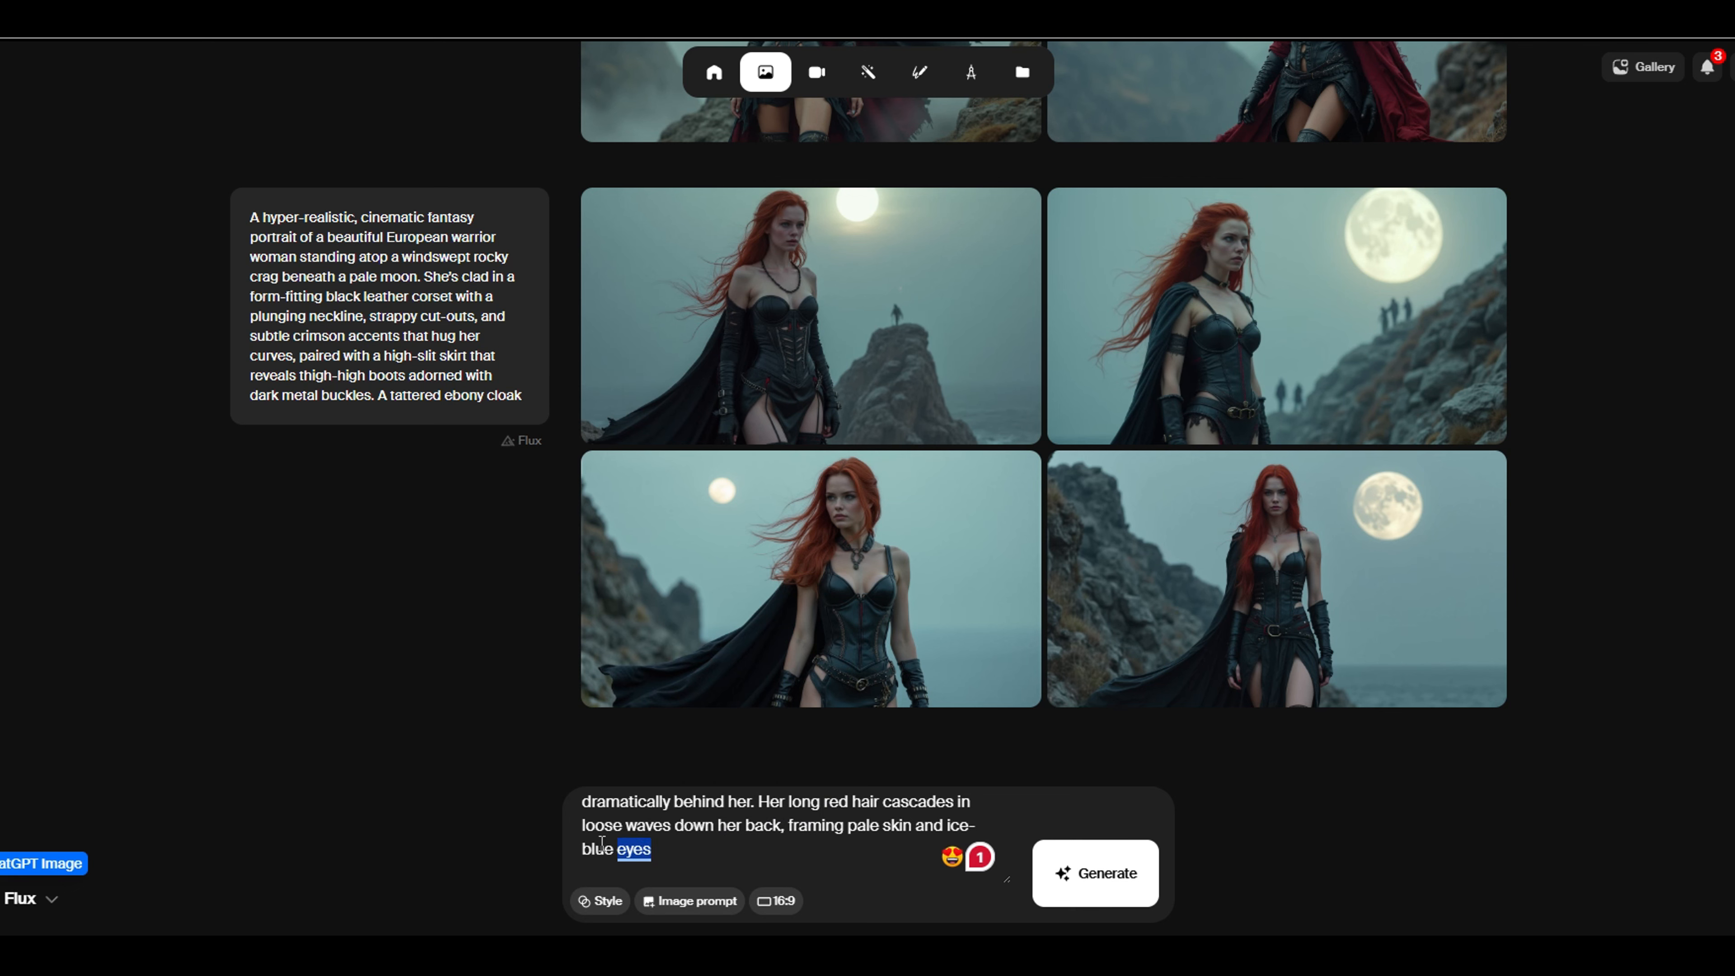
drag(601, 844, 542, 737)
key(ctrl+v)
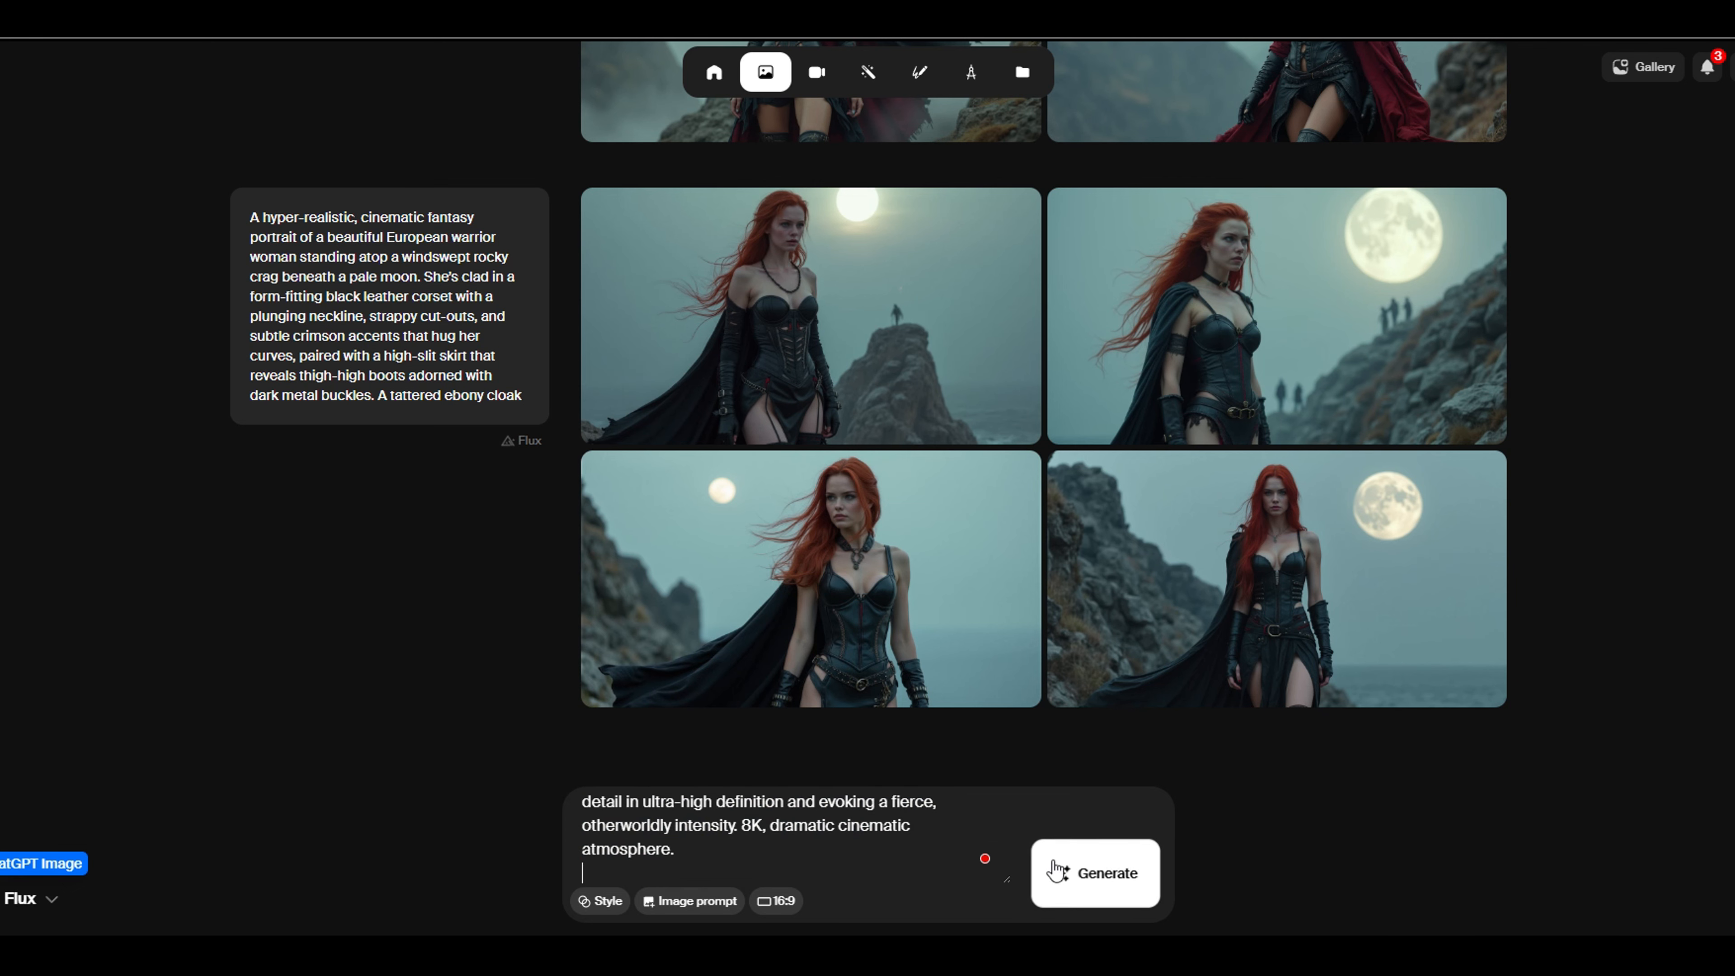
click(1096, 872)
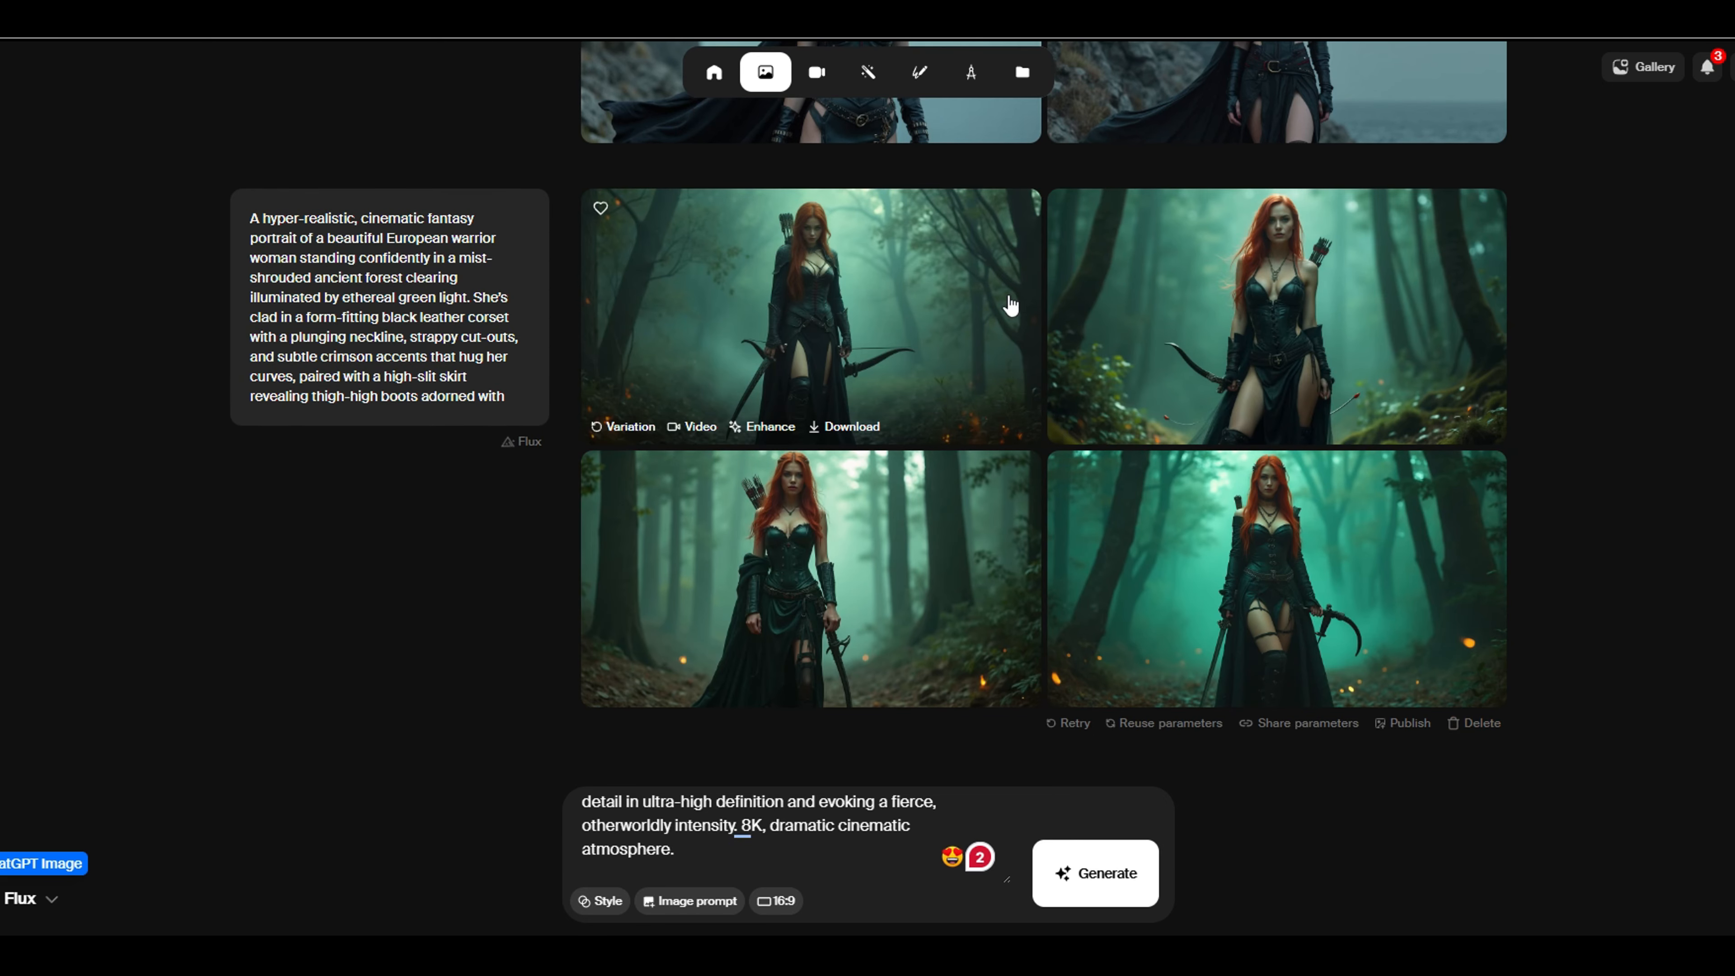
View the second, third and fourth red-haired forest warrior images enlarged, one after the other
click(1268, 300)
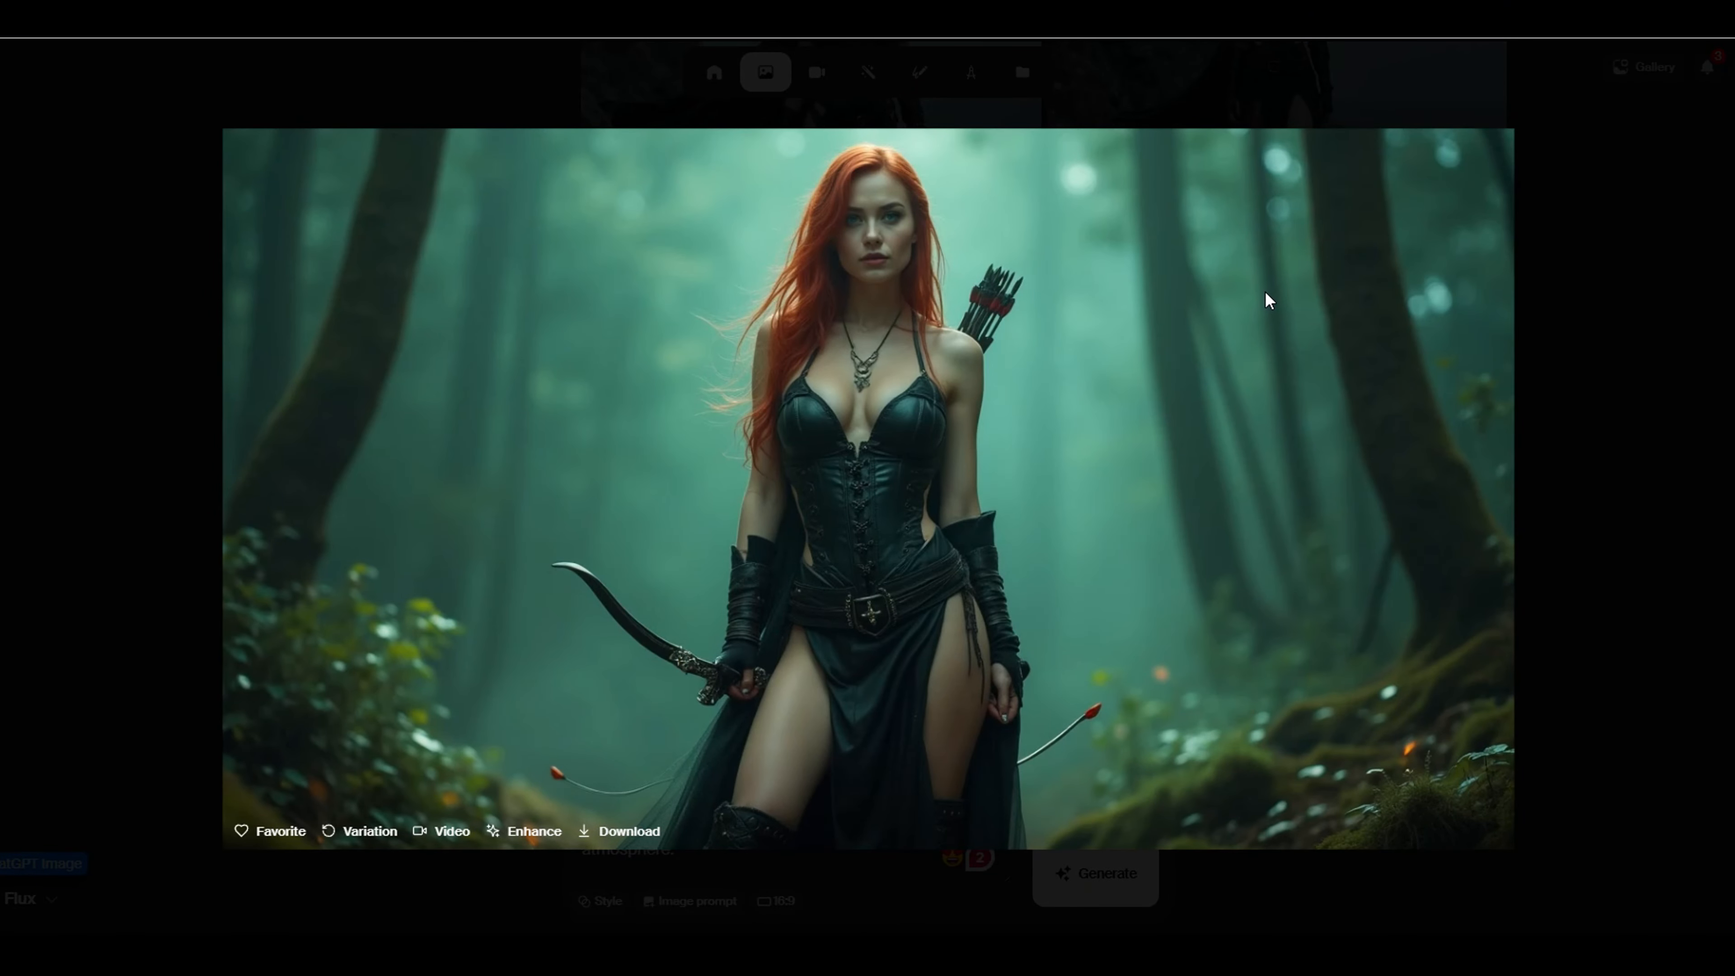
click(1578, 294)
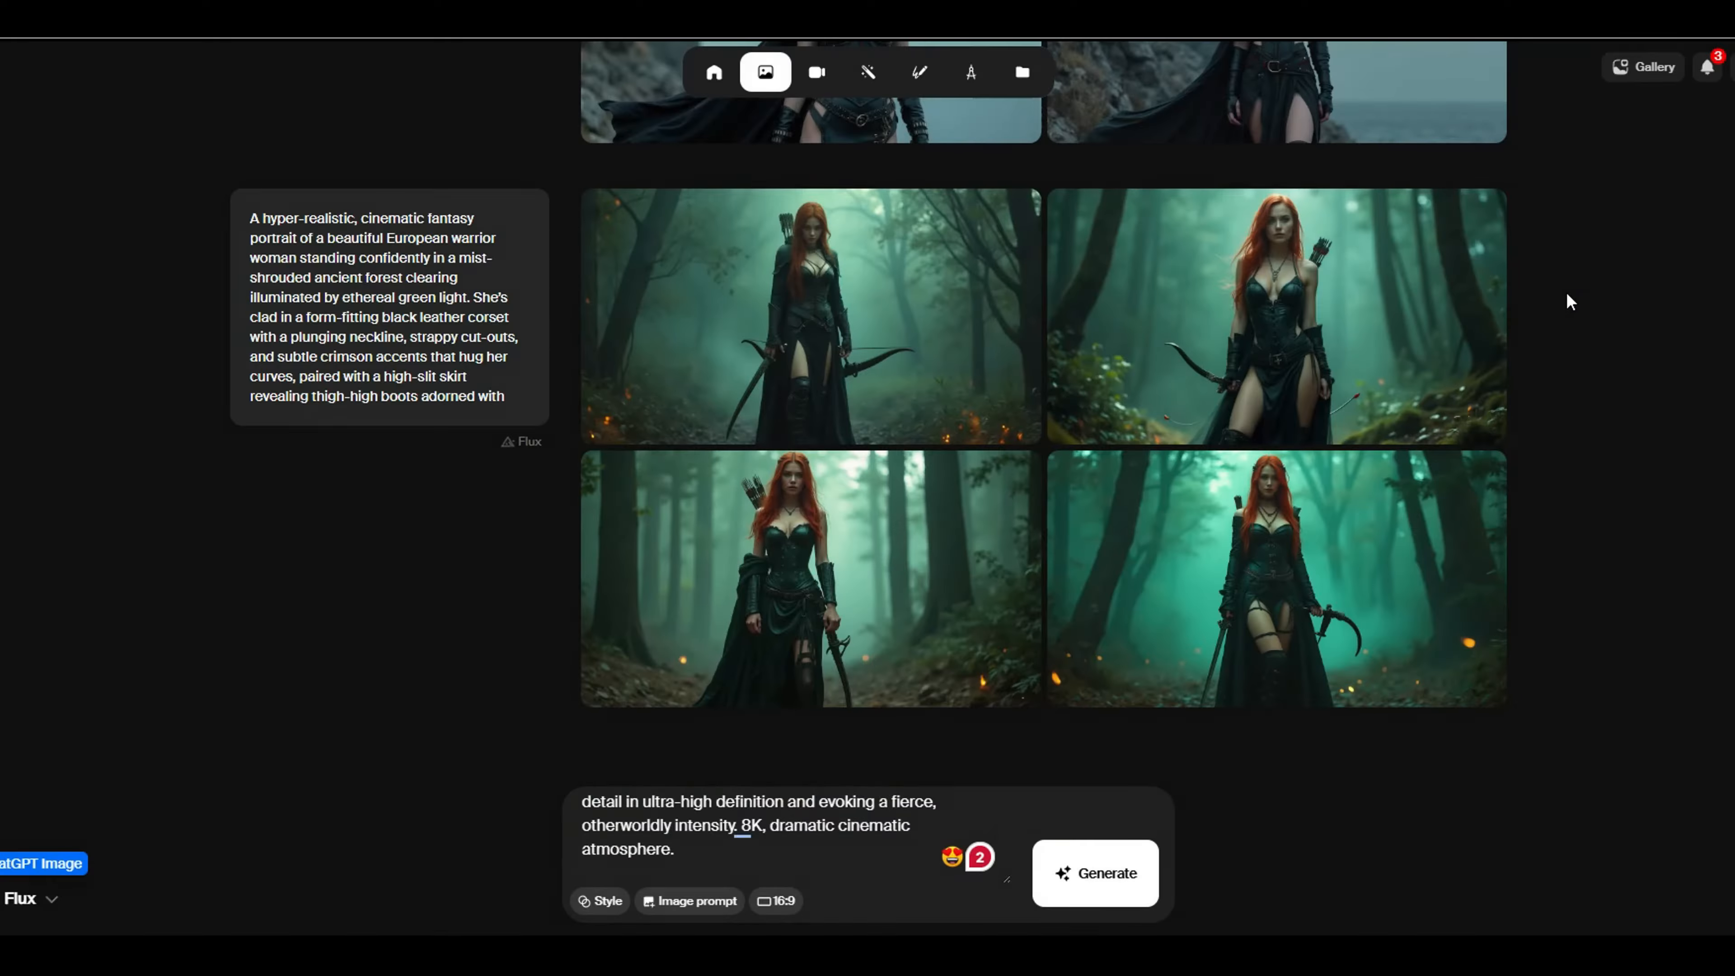
click(763, 545)
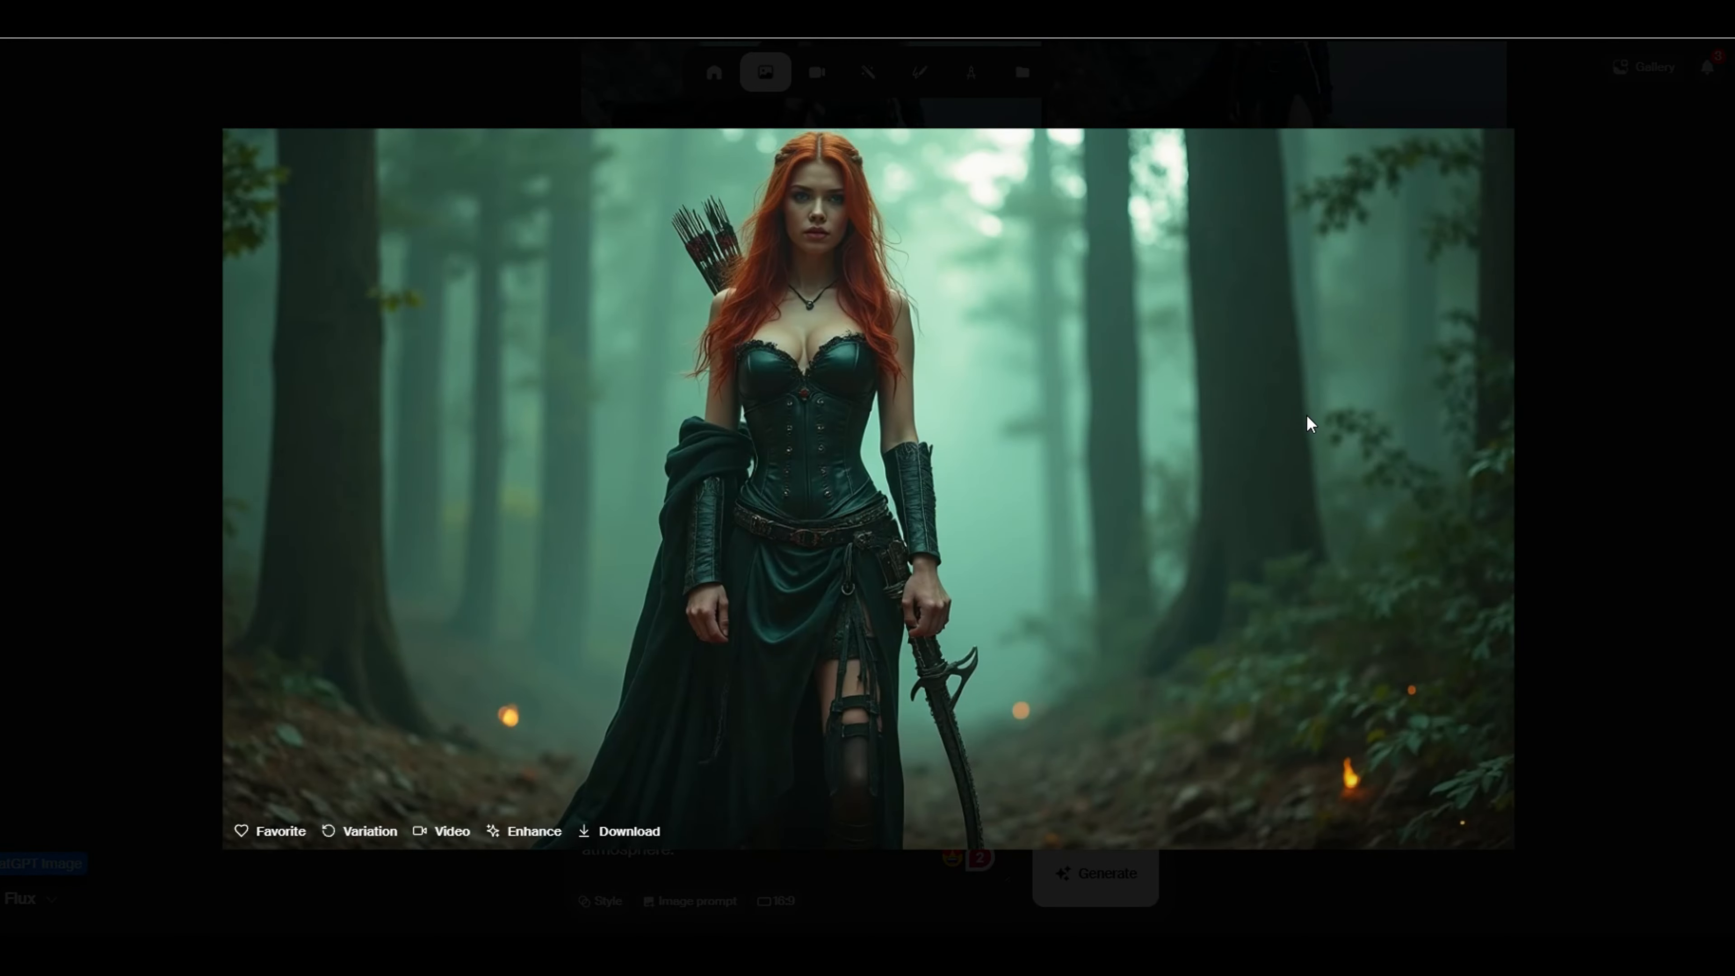
click(1613, 372)
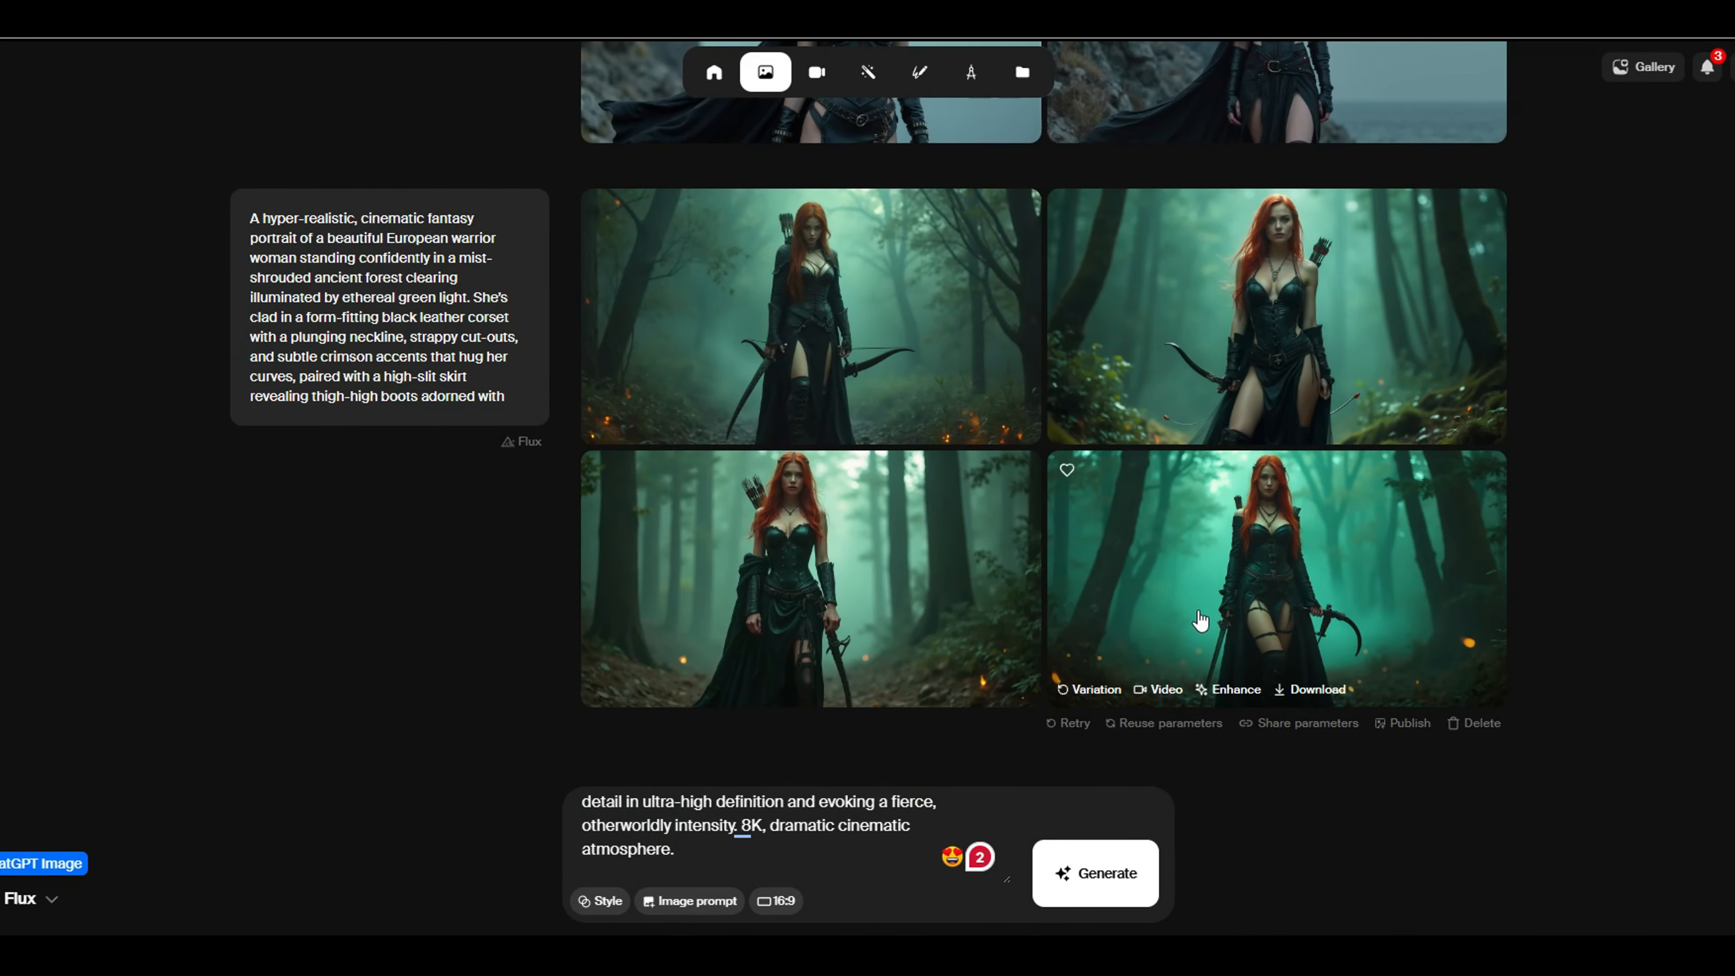
click(1198, 612)
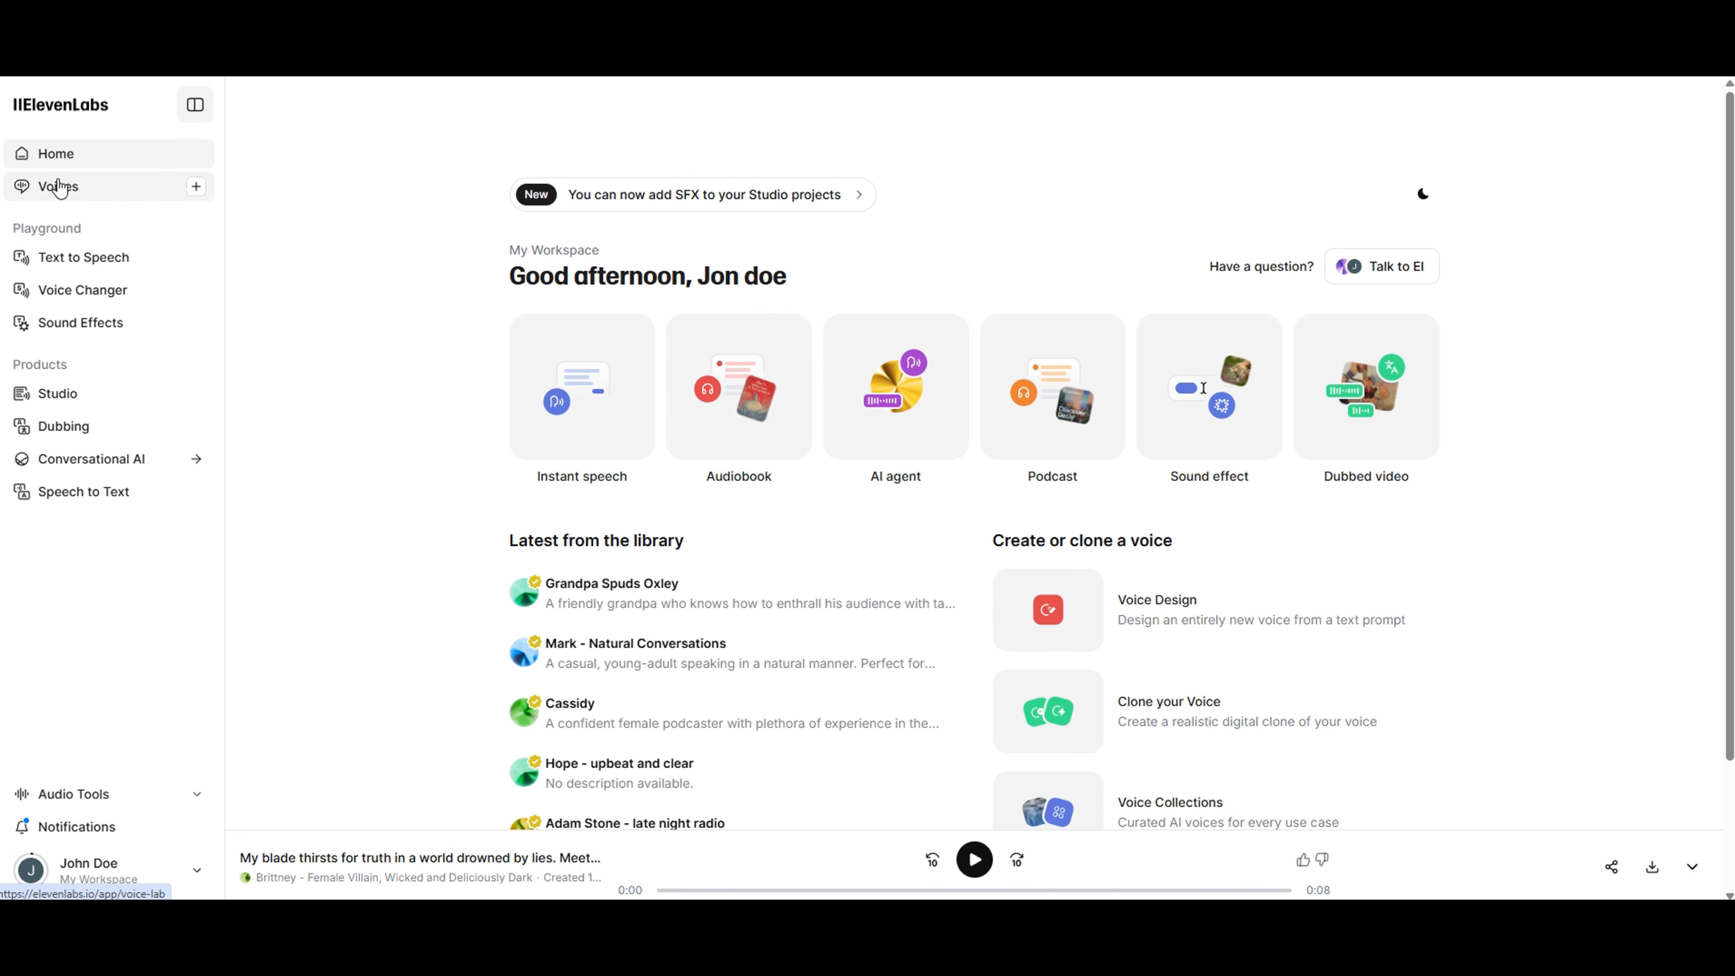
Switch to ElevenLabs, open the voice library and filter the Characters & Animation voices to English
click(60, 190)
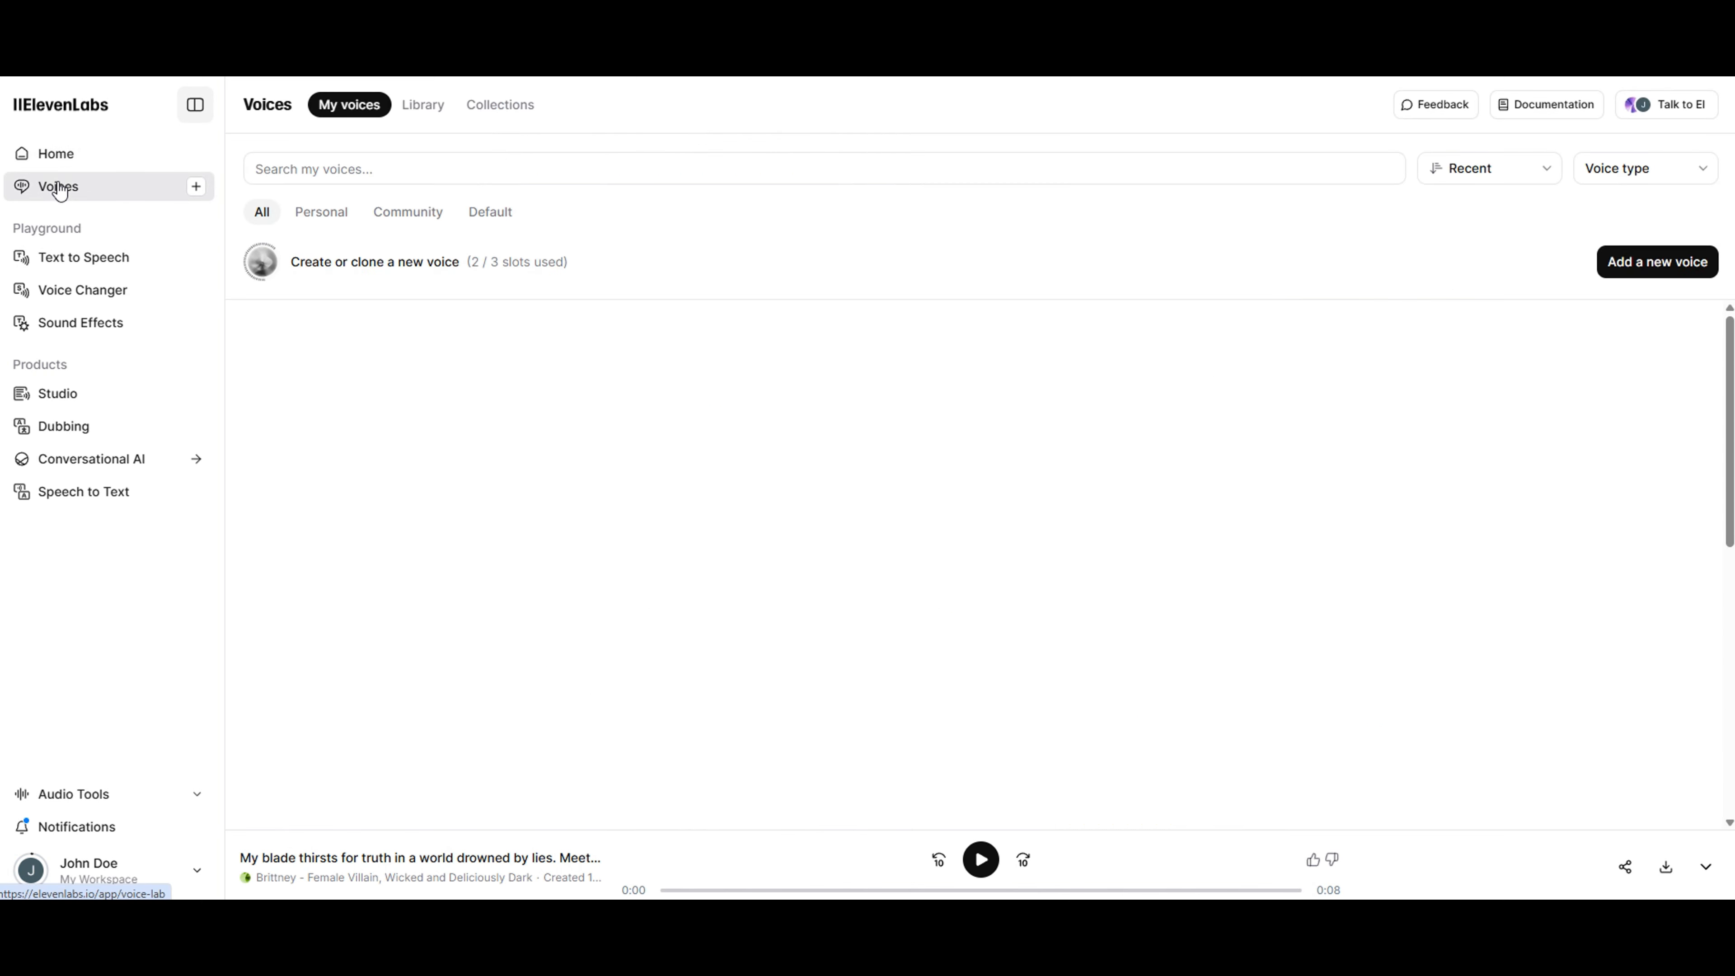
click(425, 109)
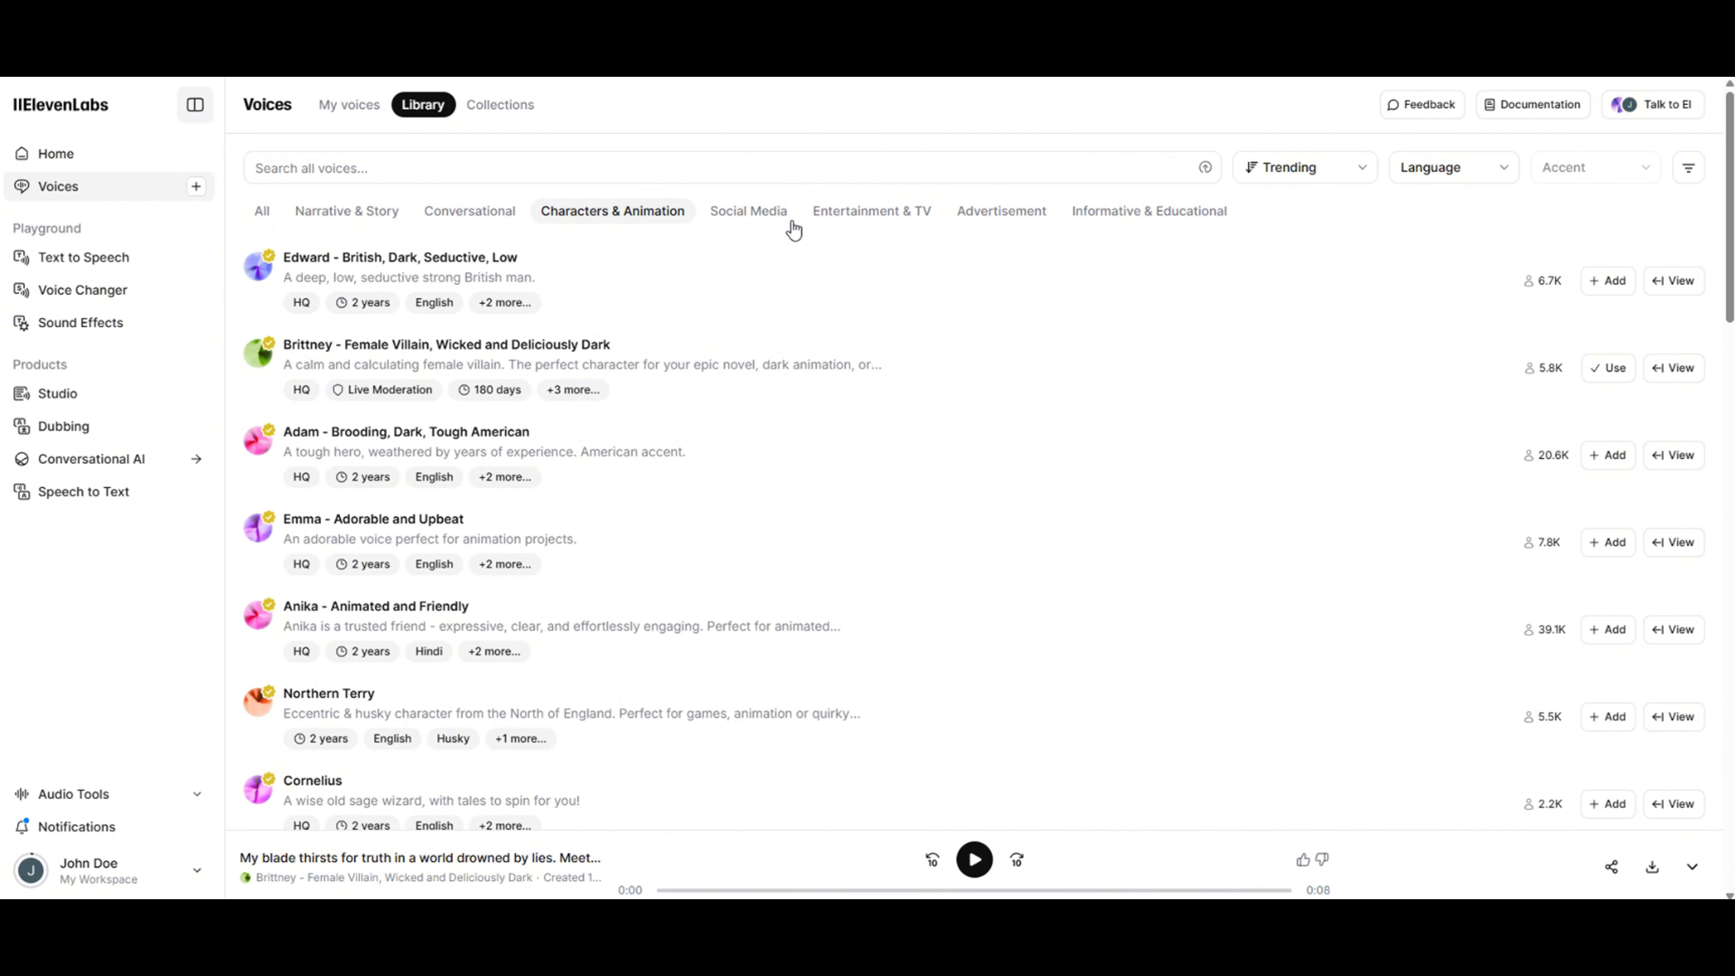
click(1438, 180)
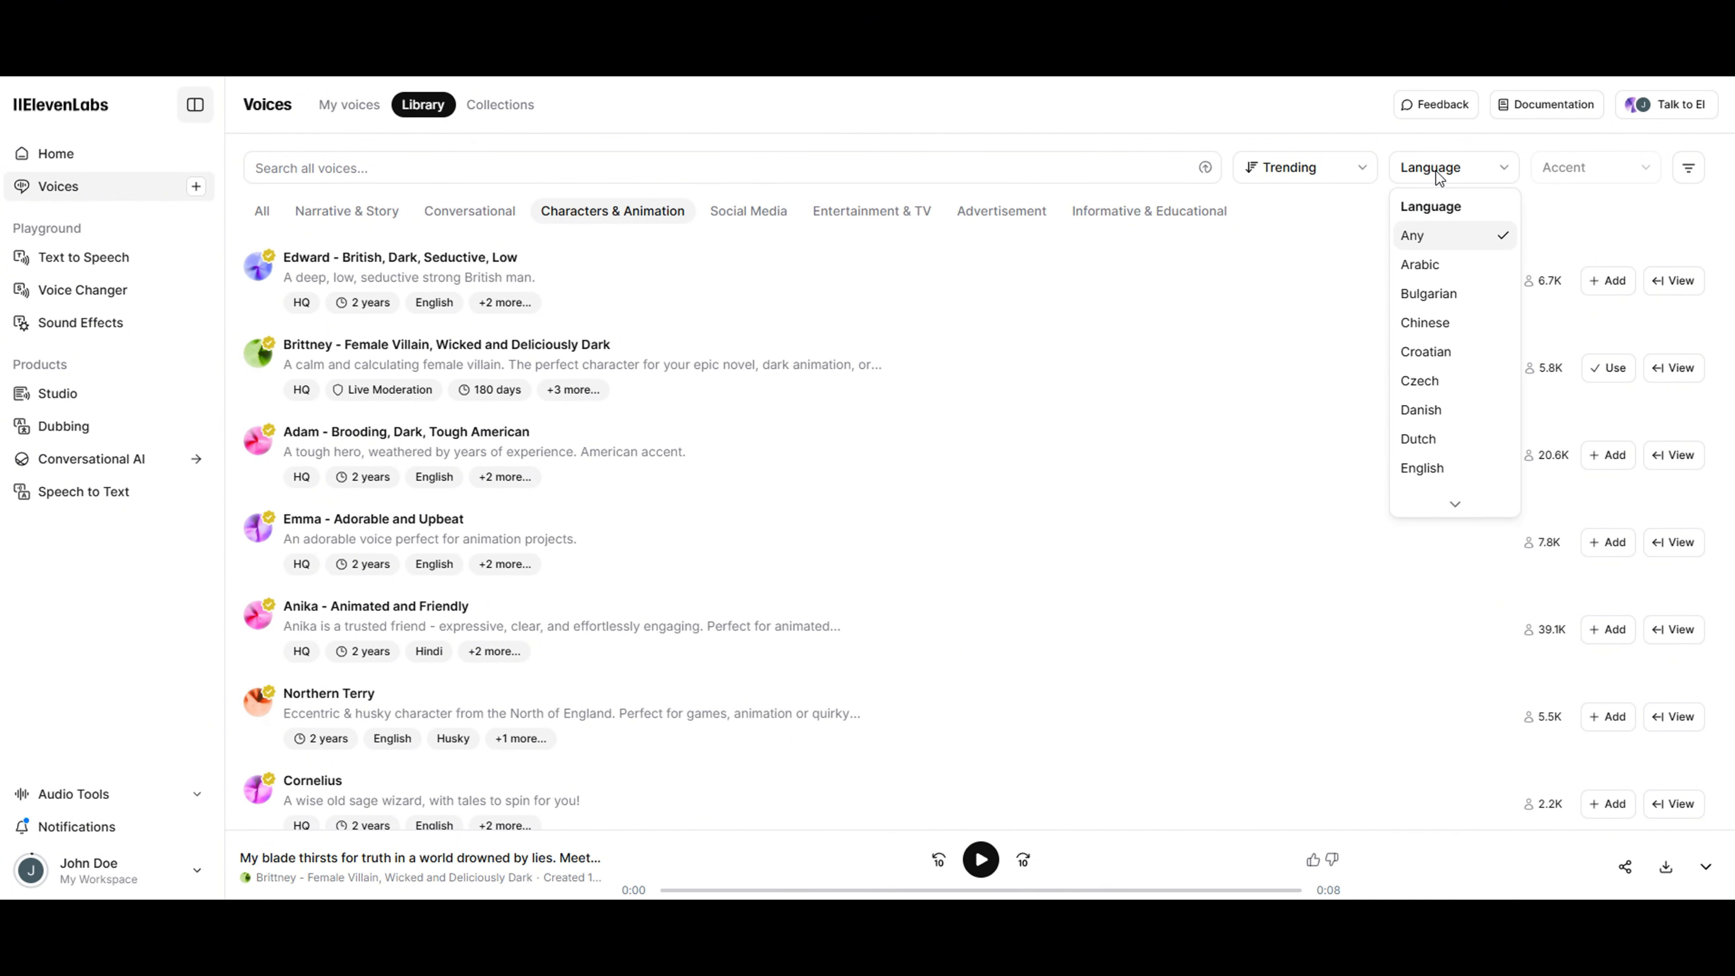
click(1438, 478)
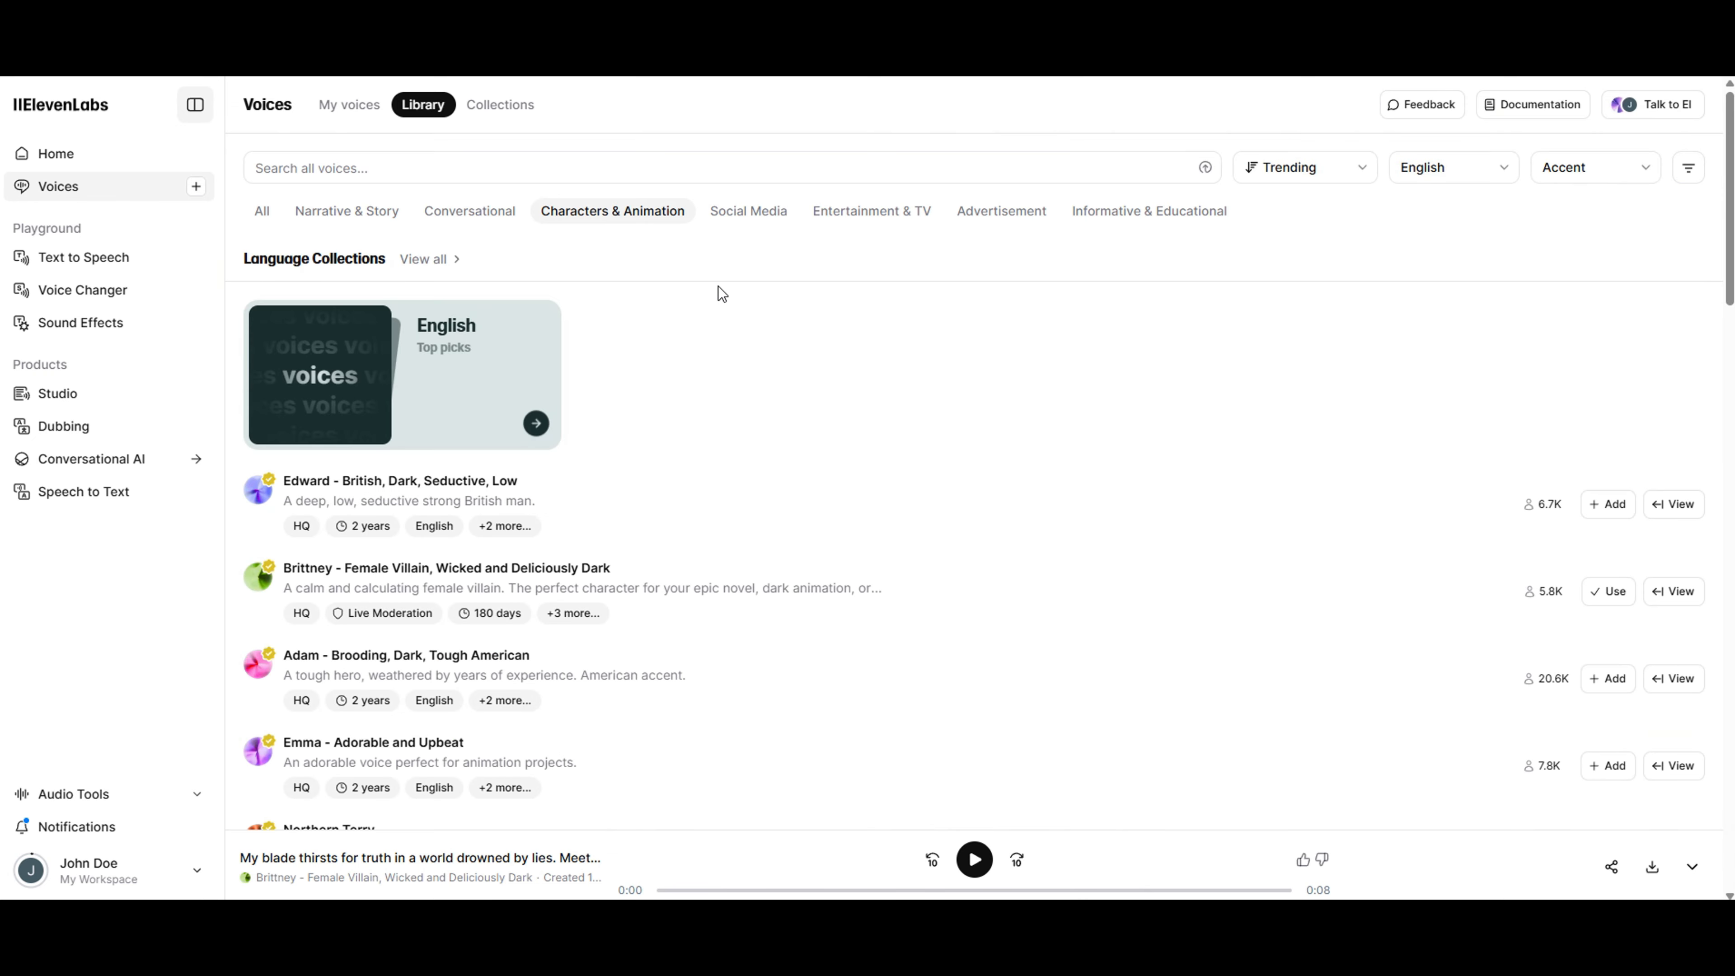
Preview the "Brittney - Female Villain, Wicked and Deliciously Dark" voice and use it for text to speech
scroll(688, 373, down, 3)
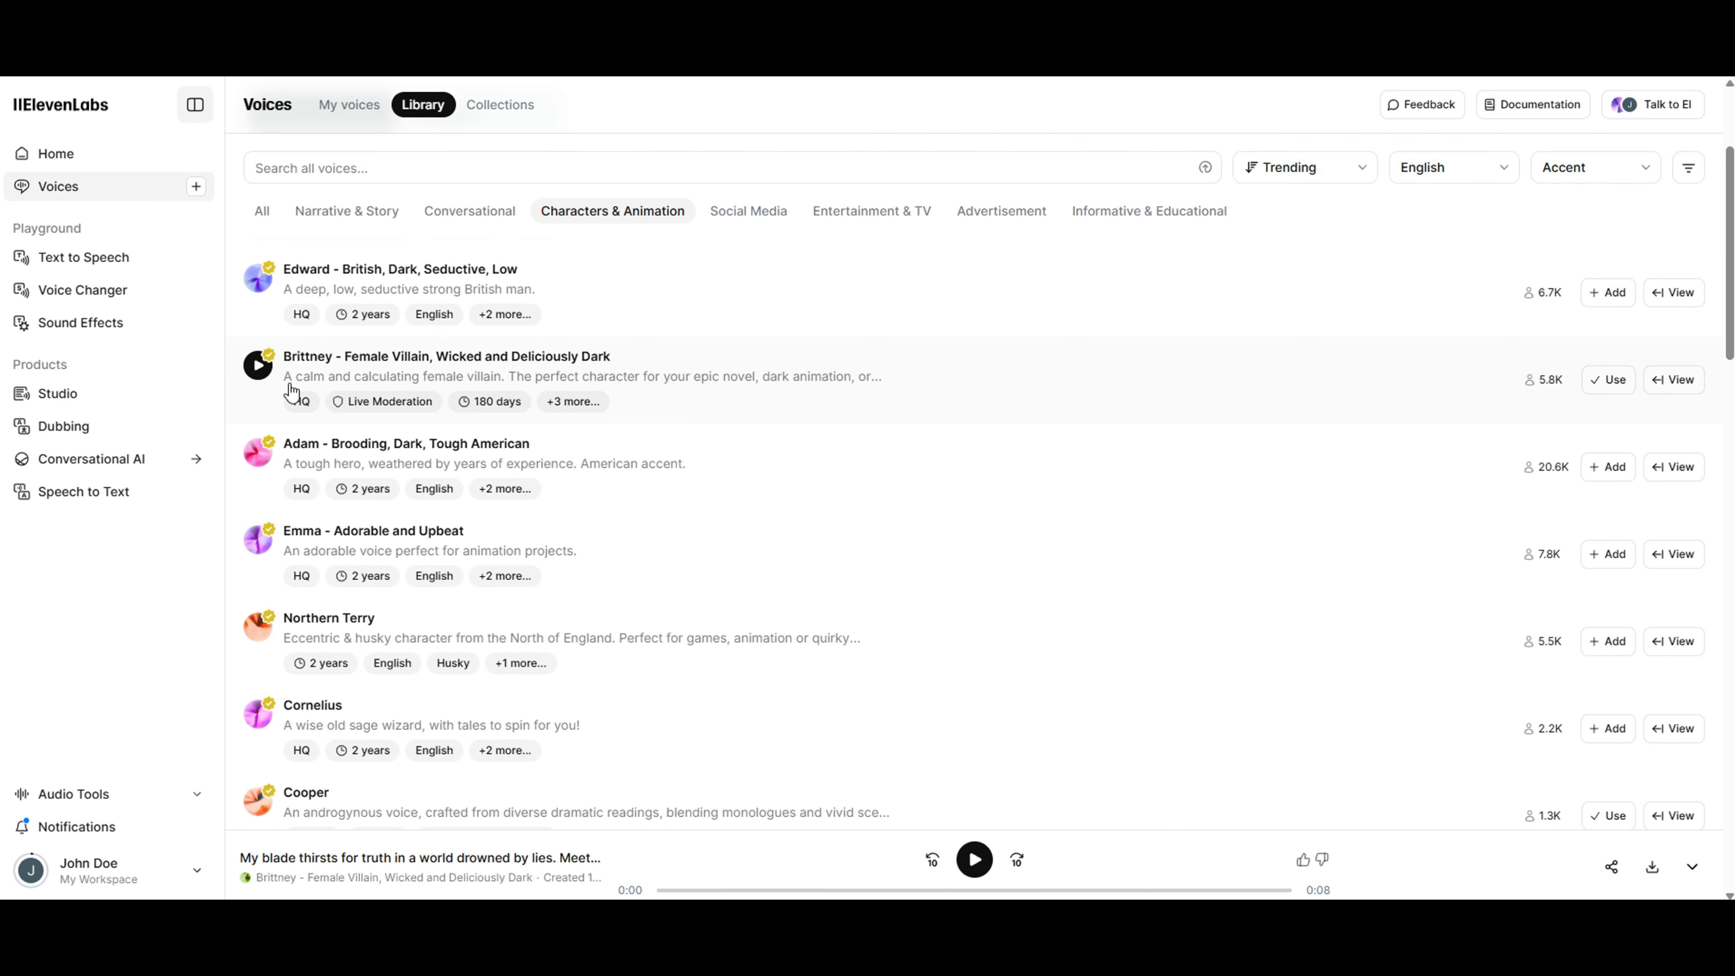
click(260, 378)
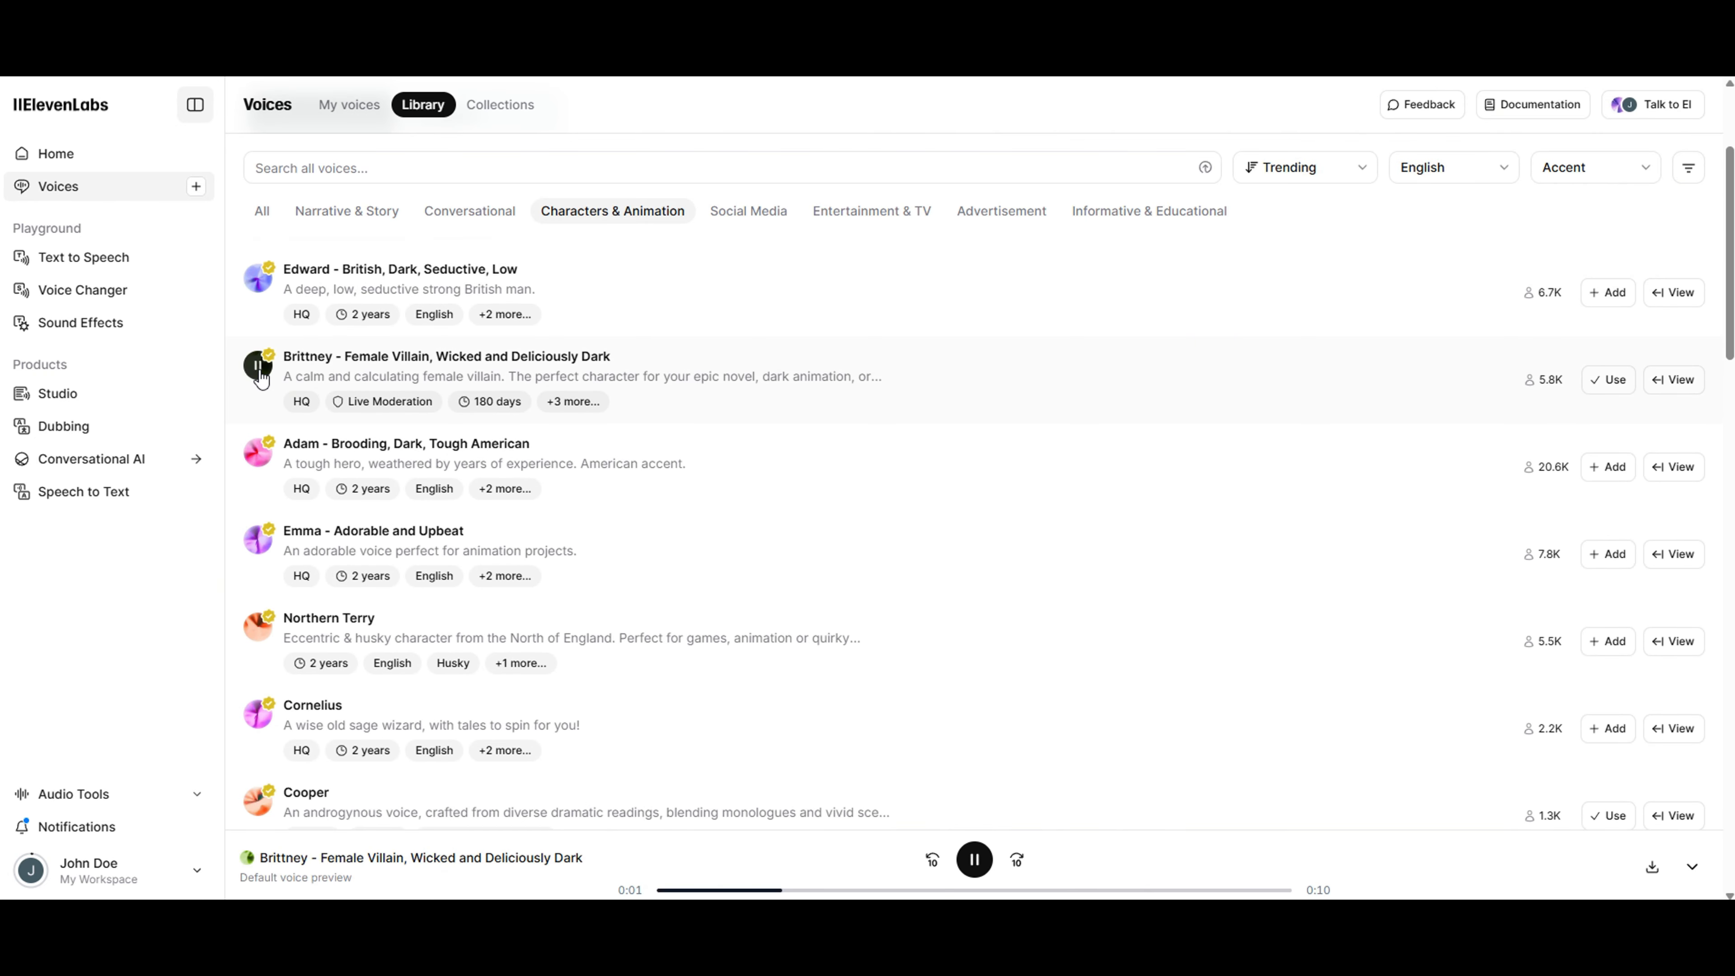
click(1608, 379)
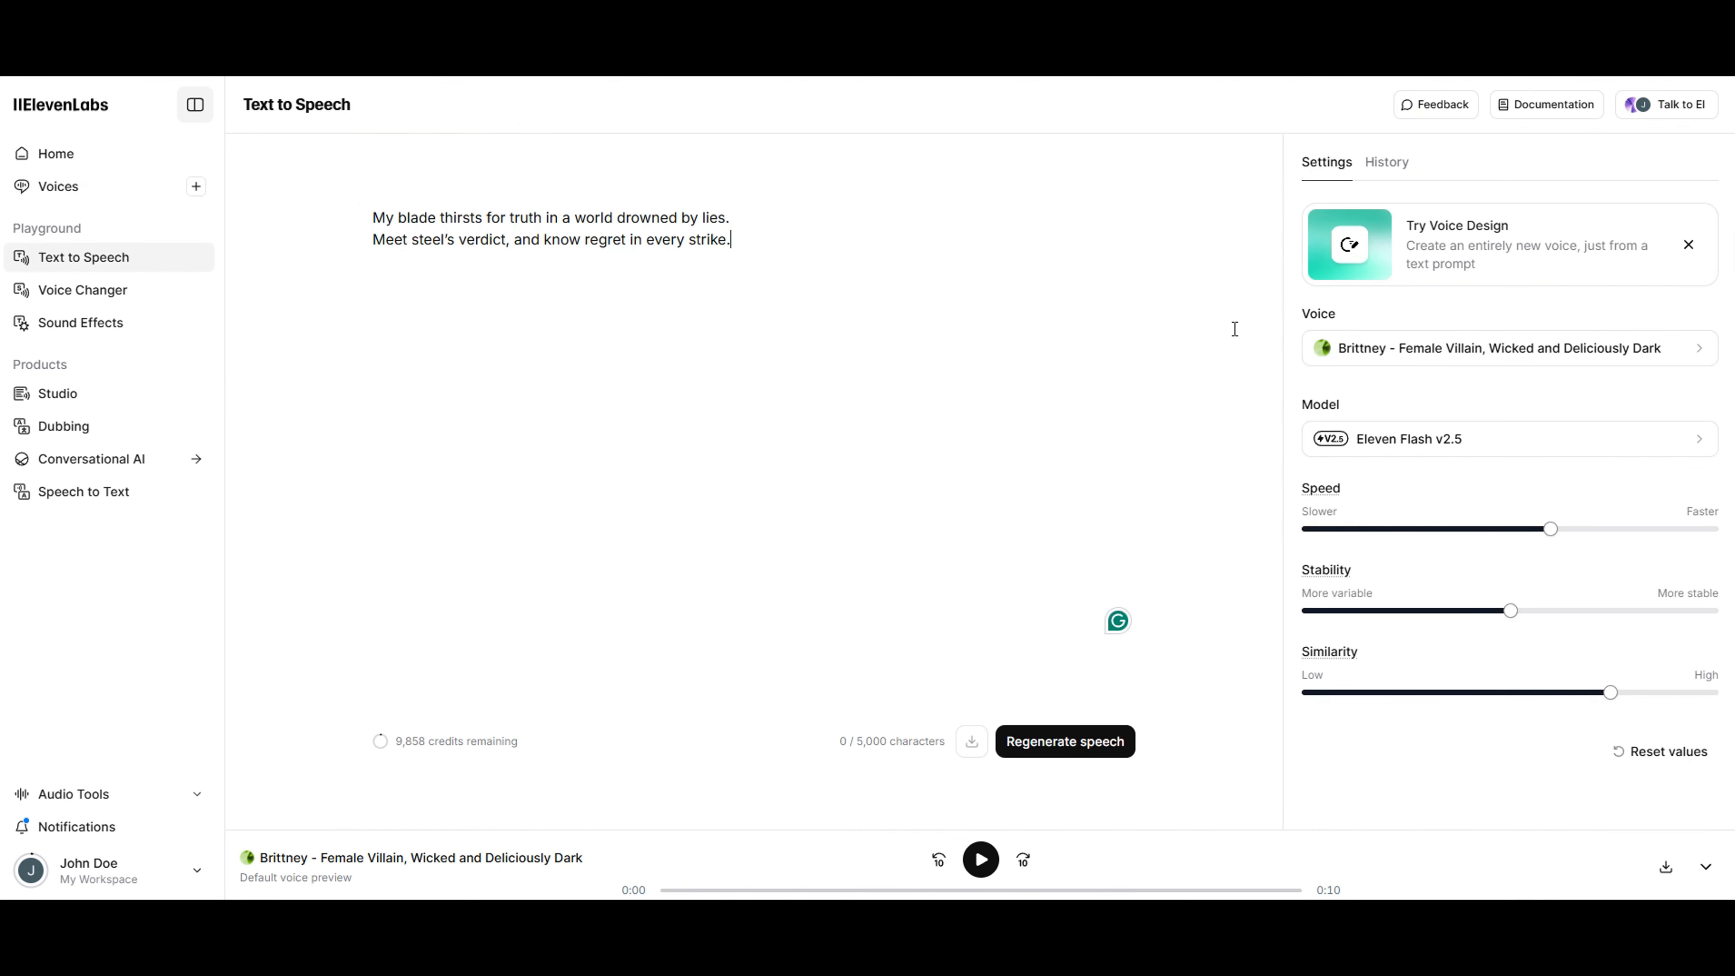
Preview the recently used Gigi, Cooper and Brittney voices and select Brittney for the speech
click(1619, 348)
click(1317, 466)
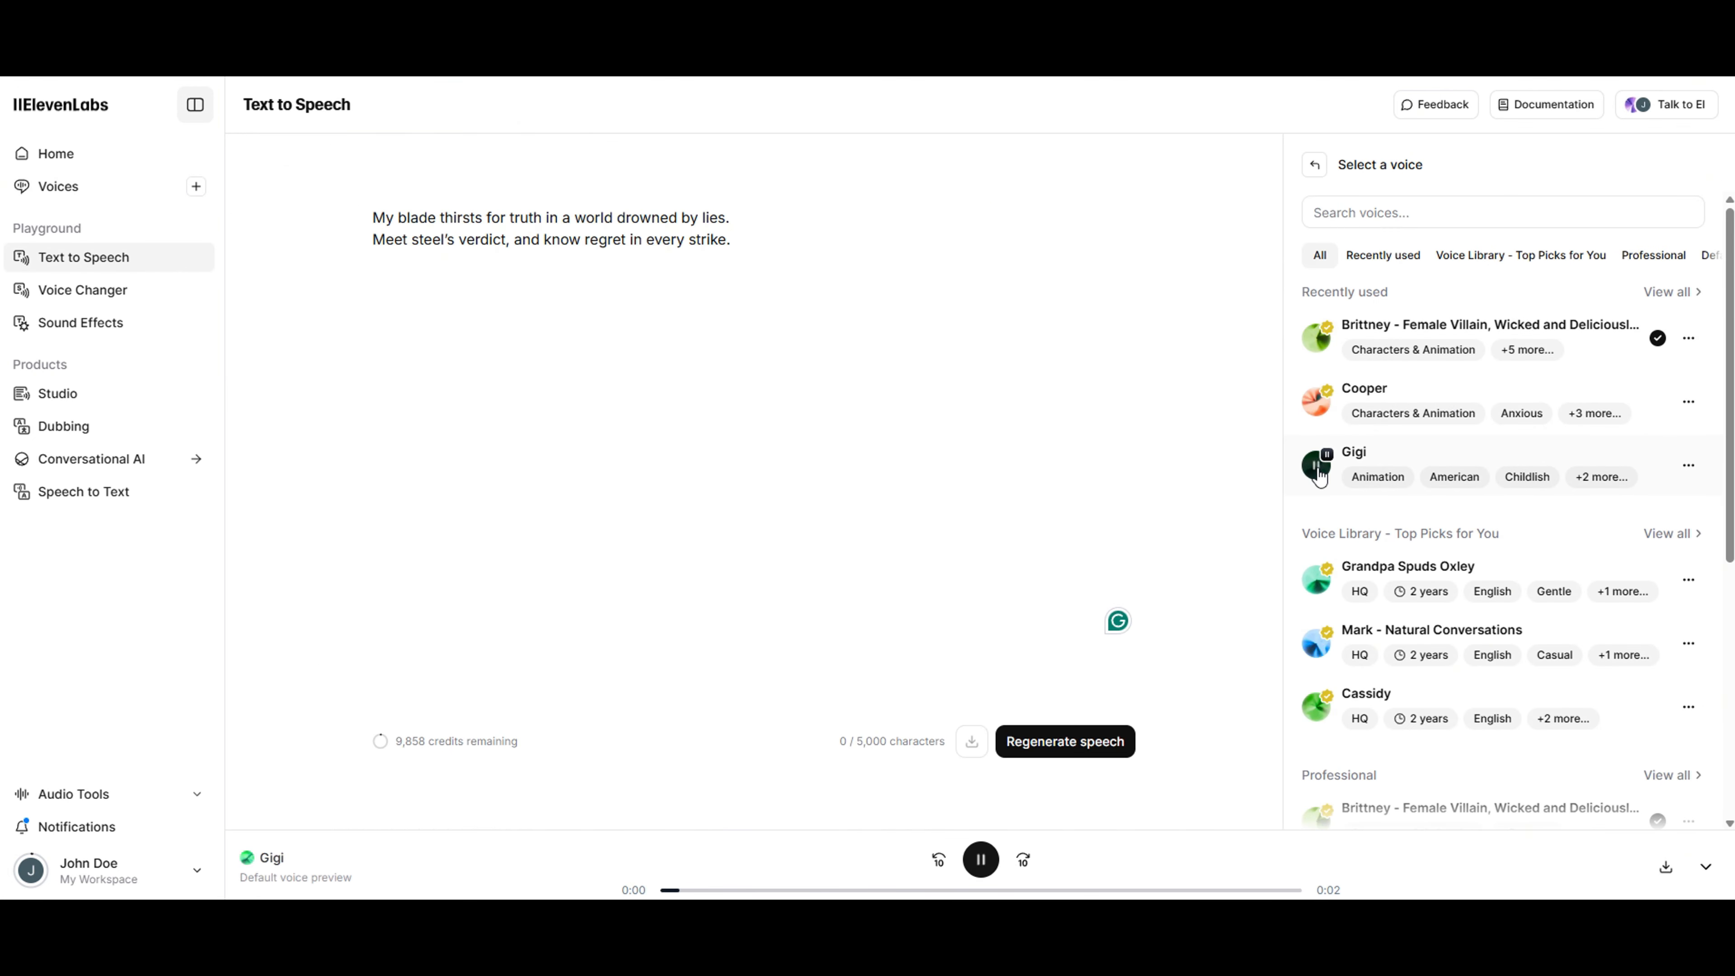
click(1317, 408)
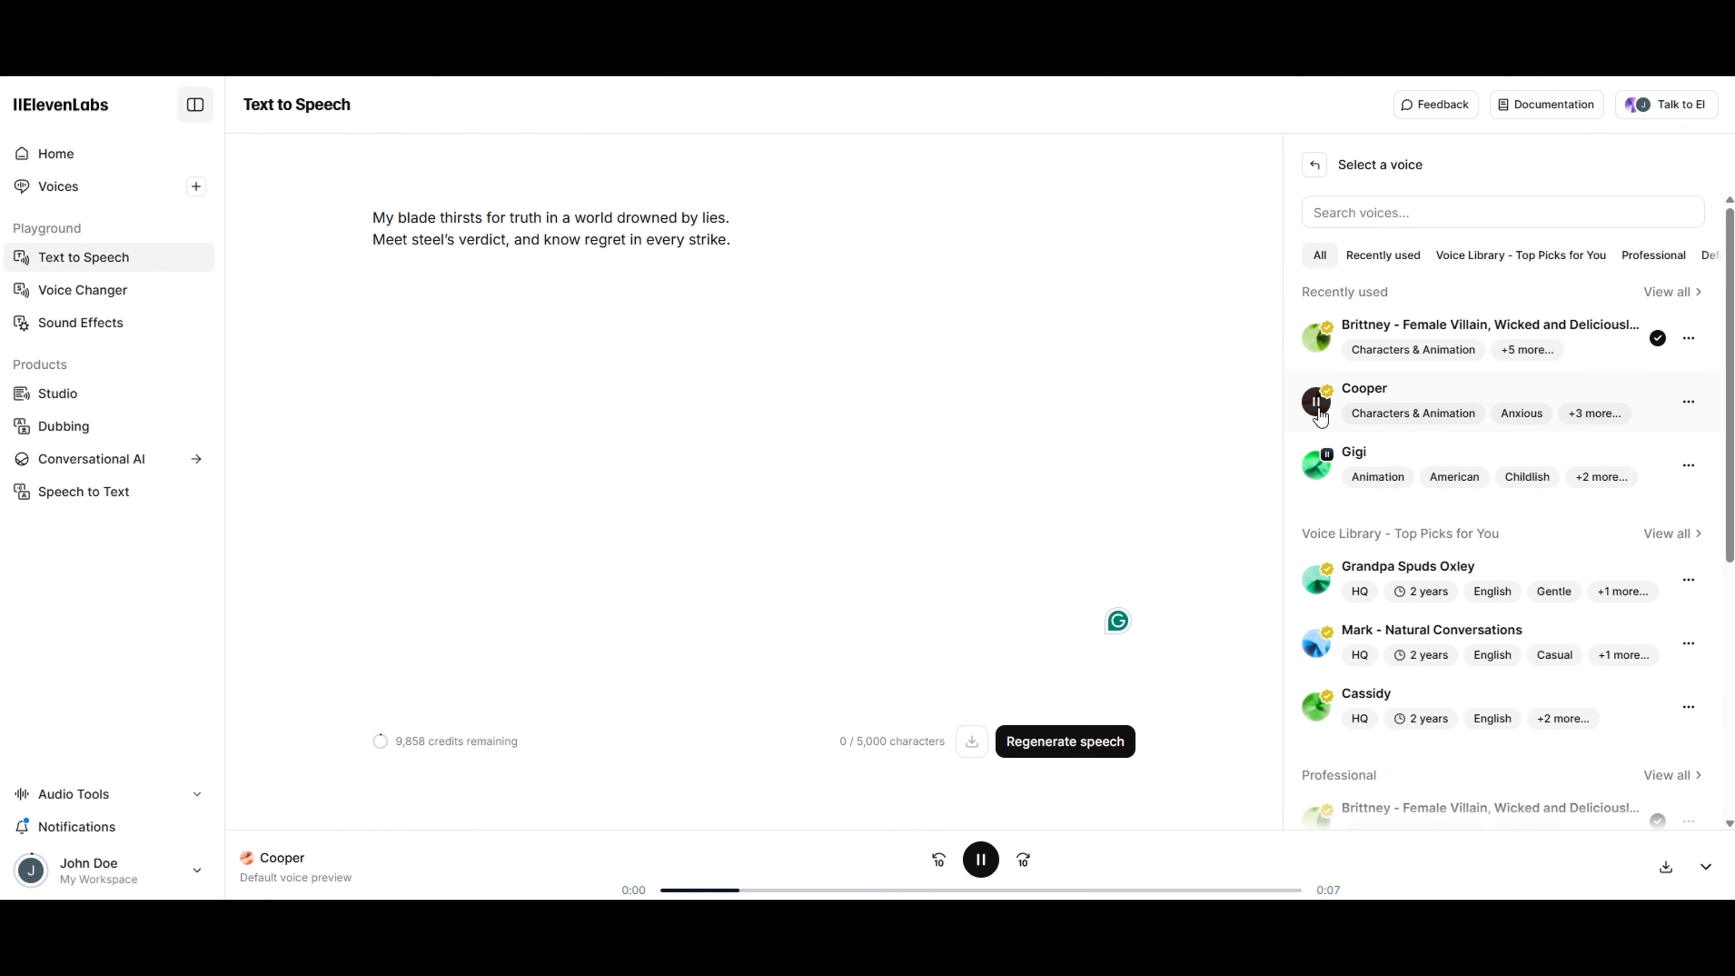
click(1316, 338)
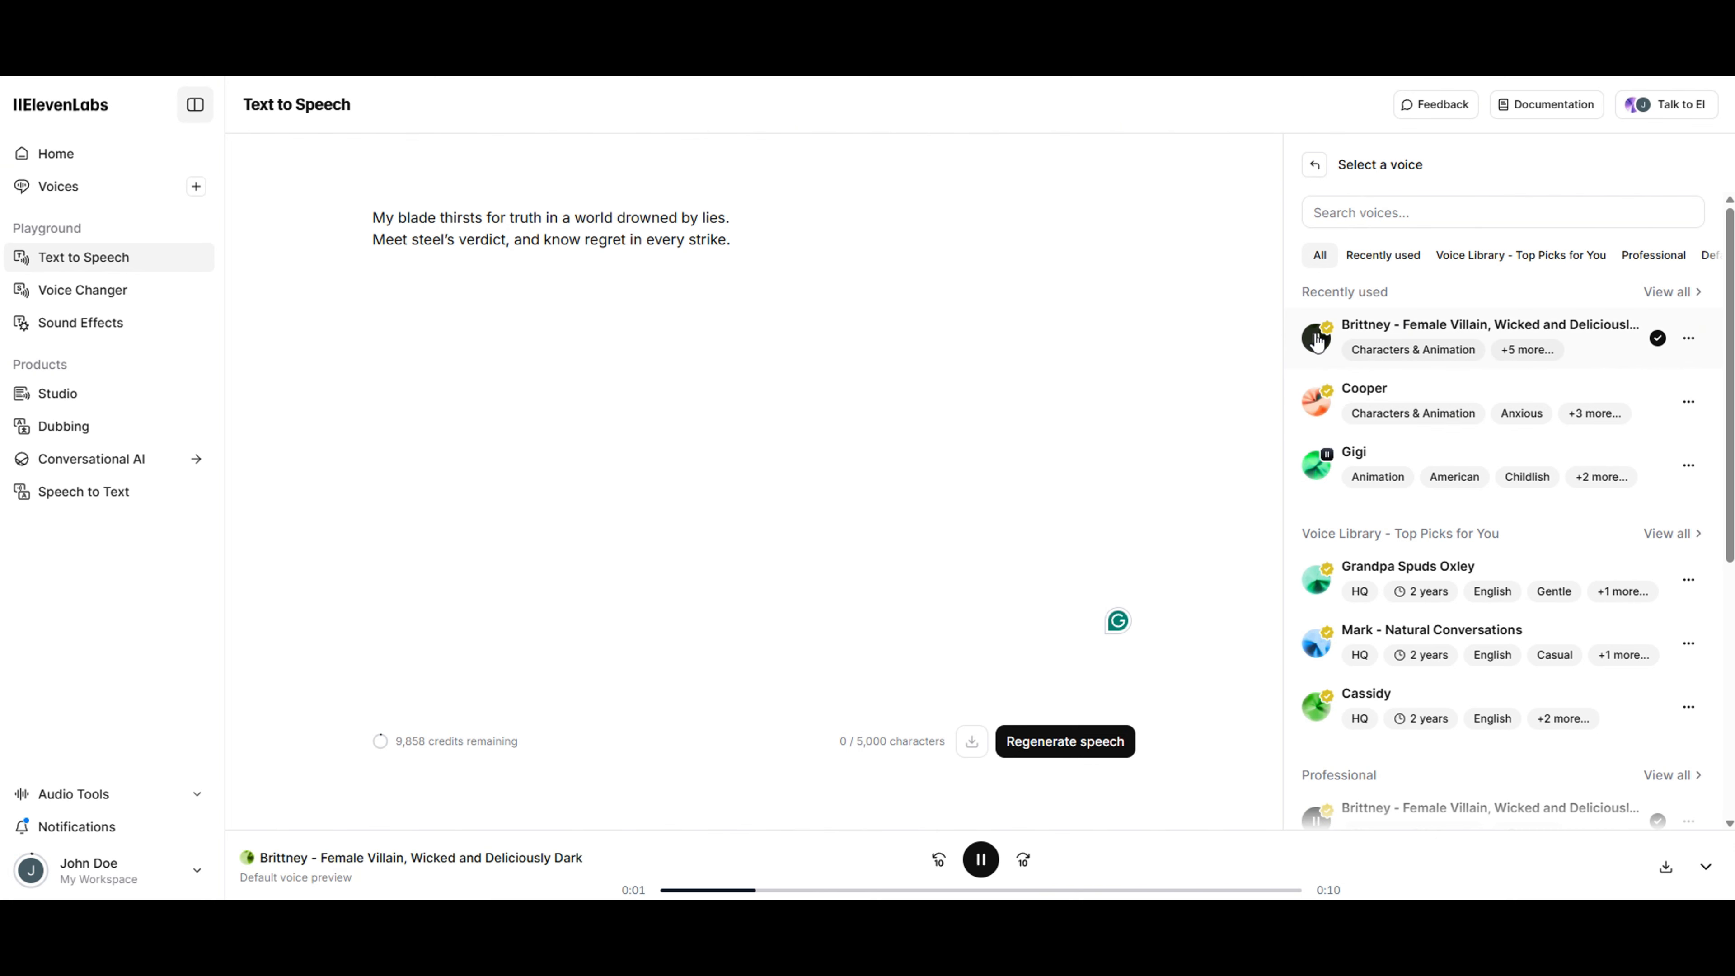
click(1410, 326)
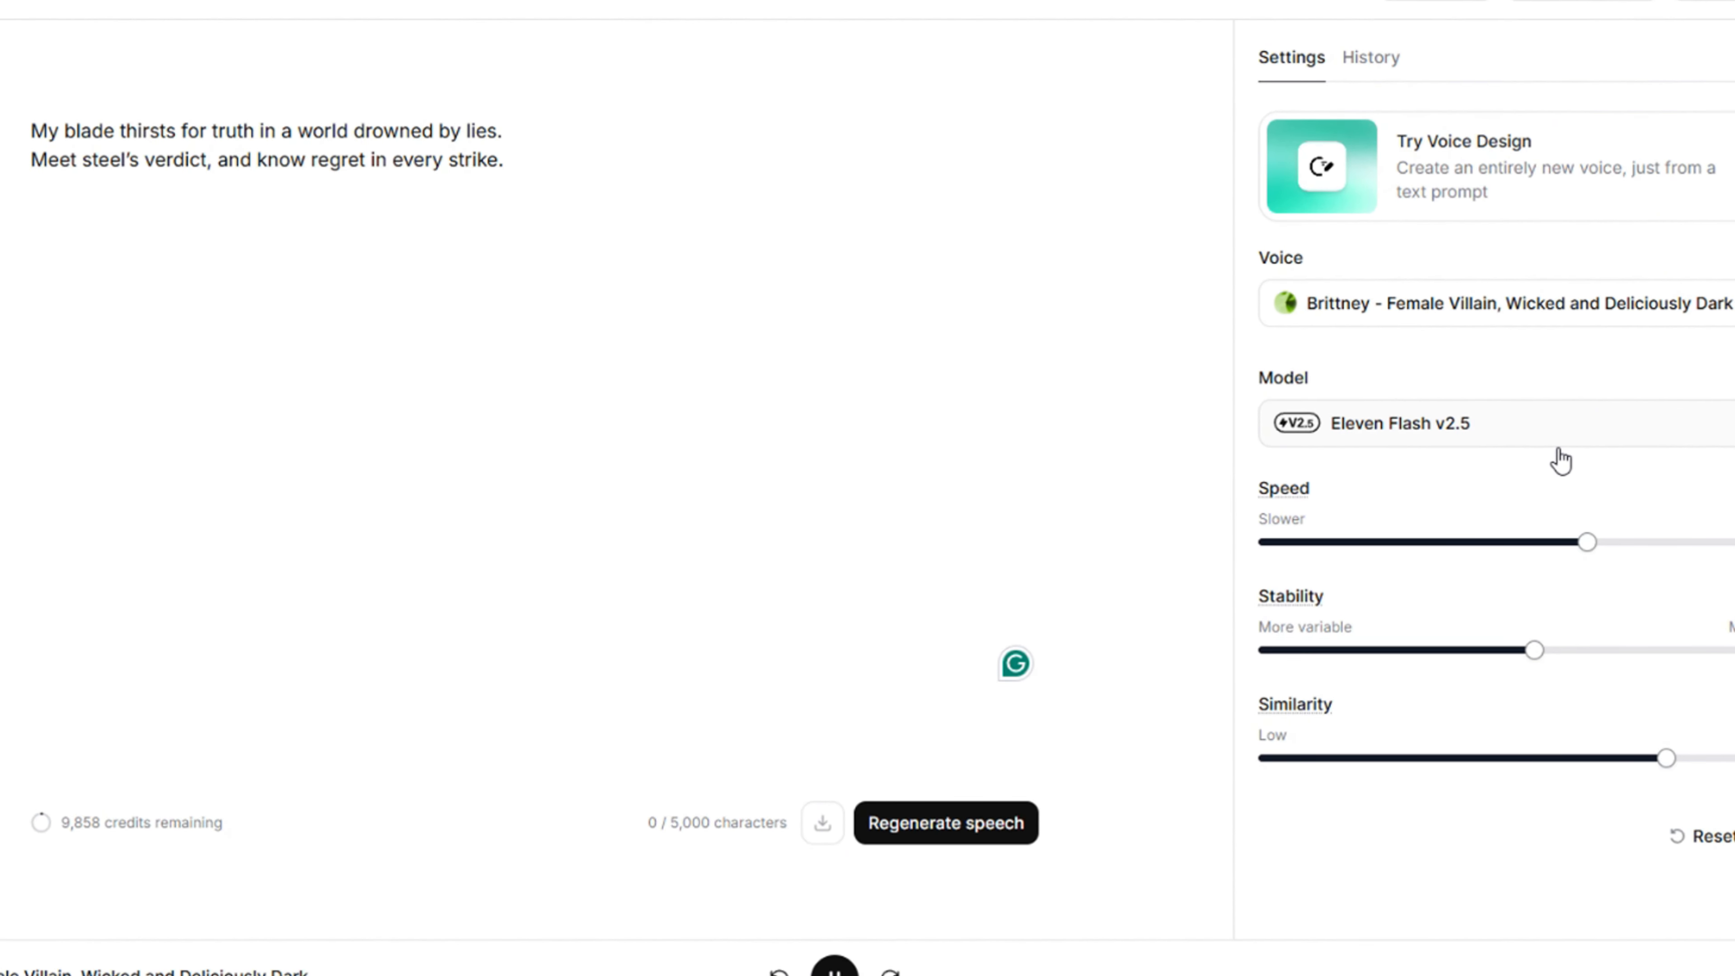
Choose Eleven Flash v2.5 as the speech model
click(1571, 441)
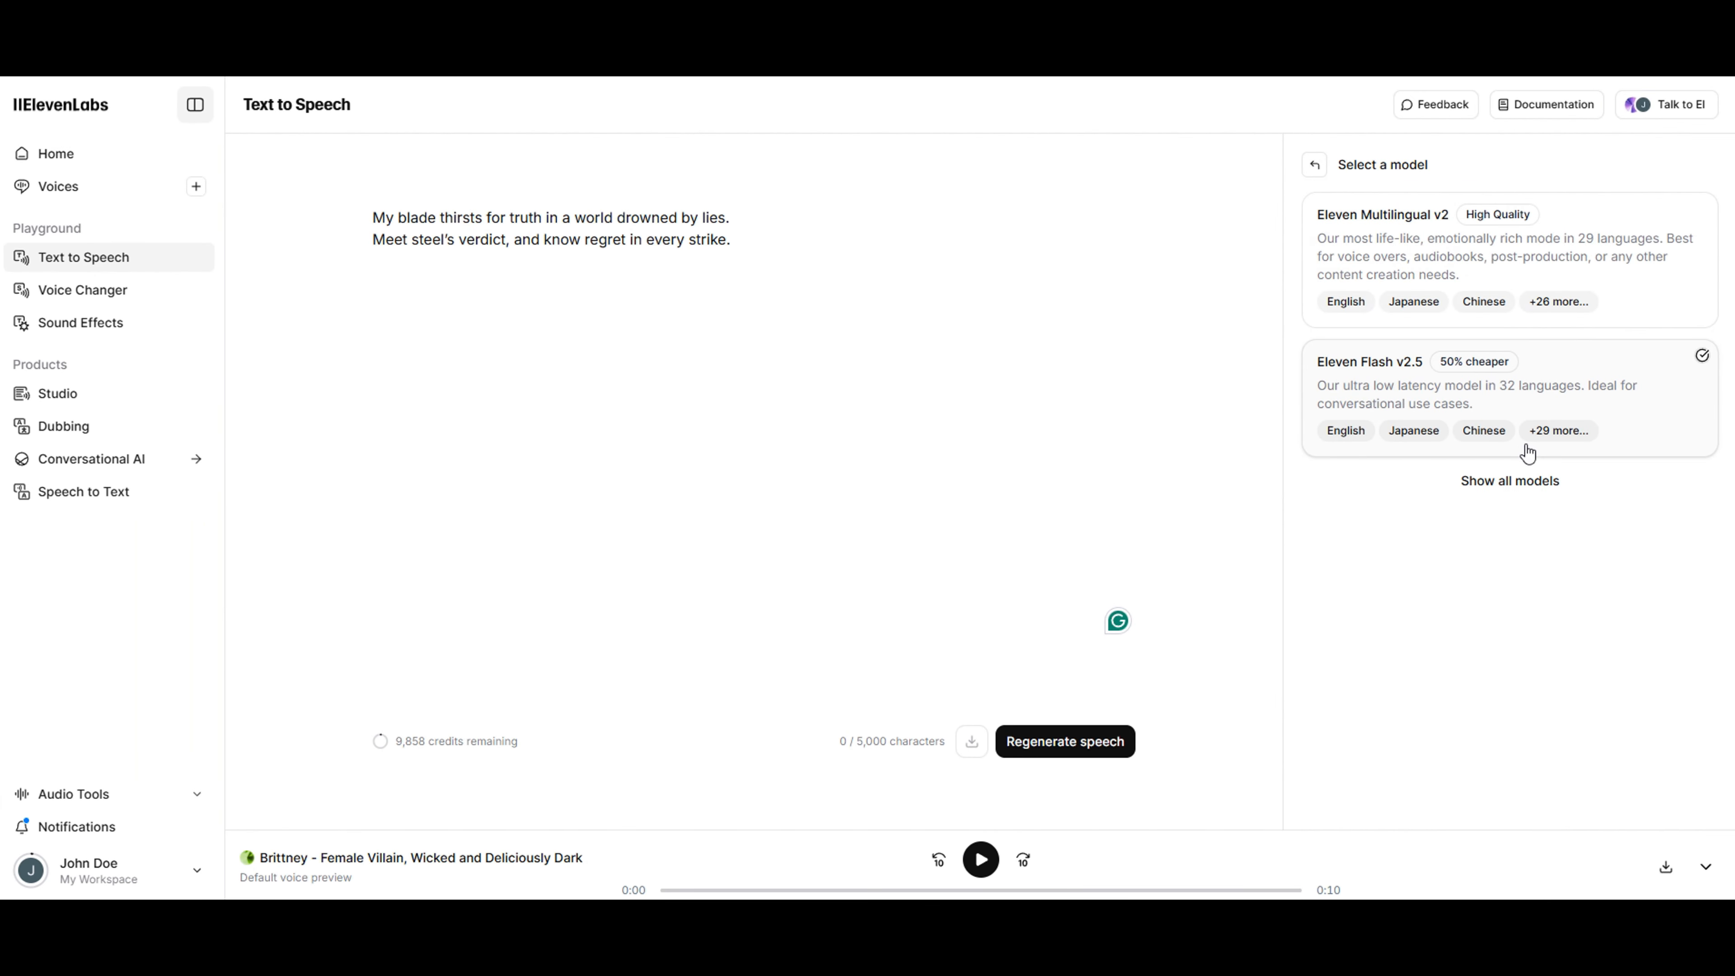
click(1437, 387)
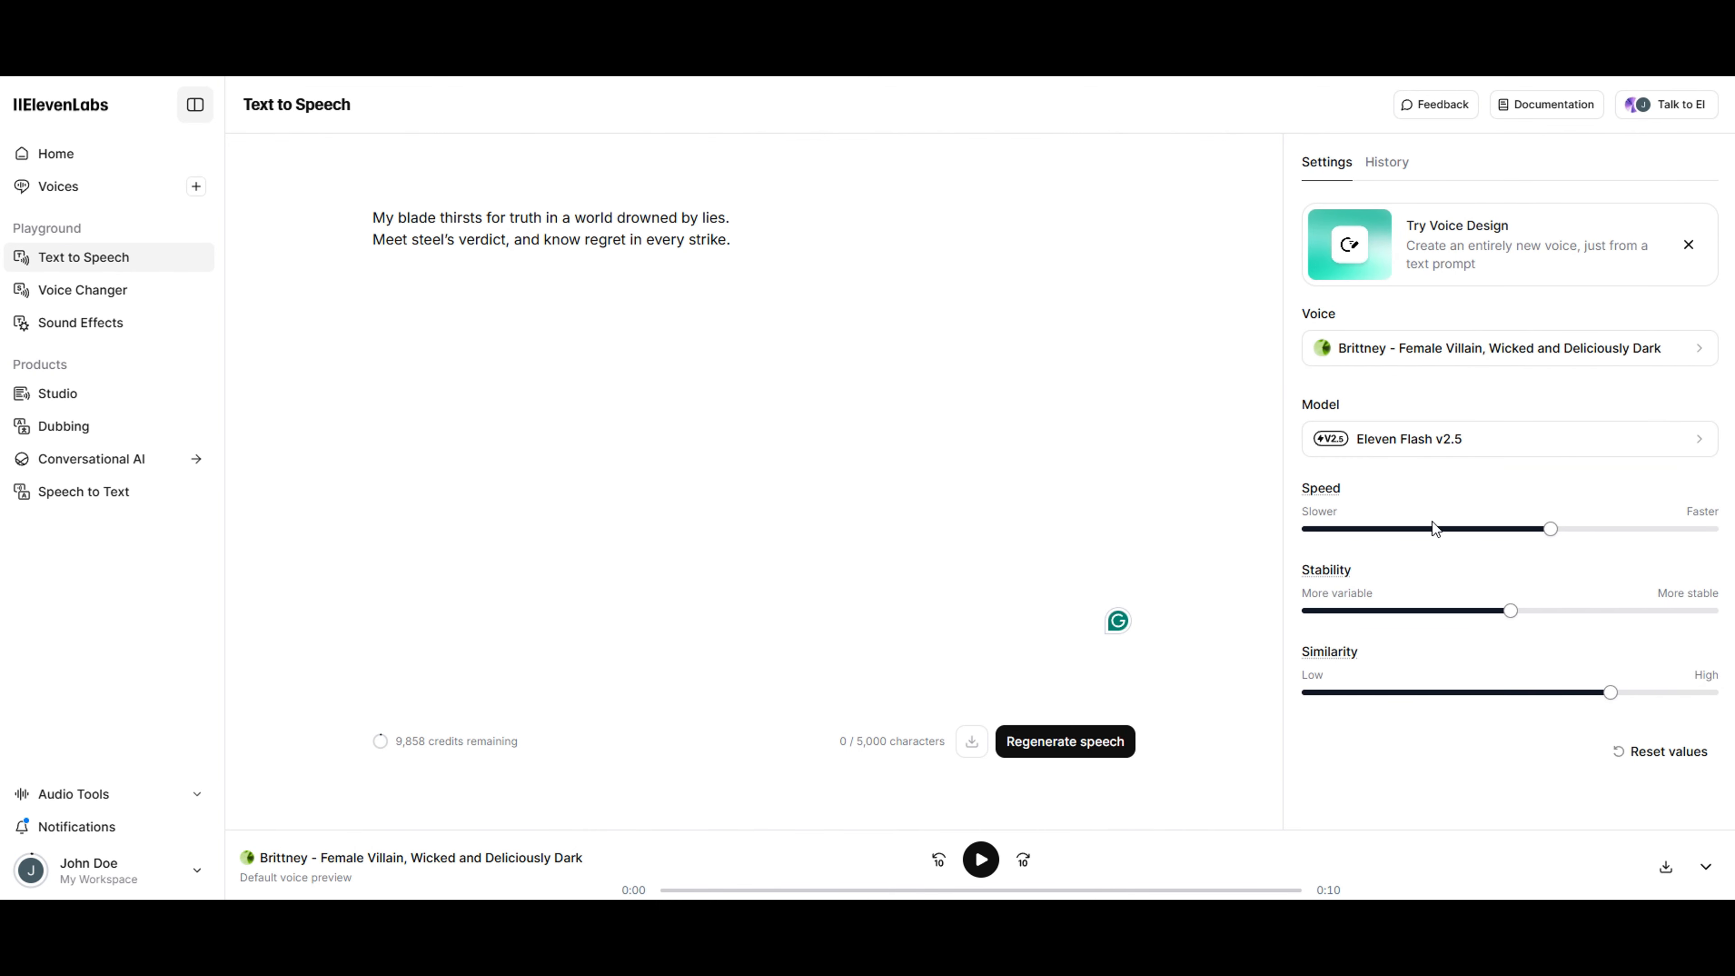
mouse_move(1551, 538)
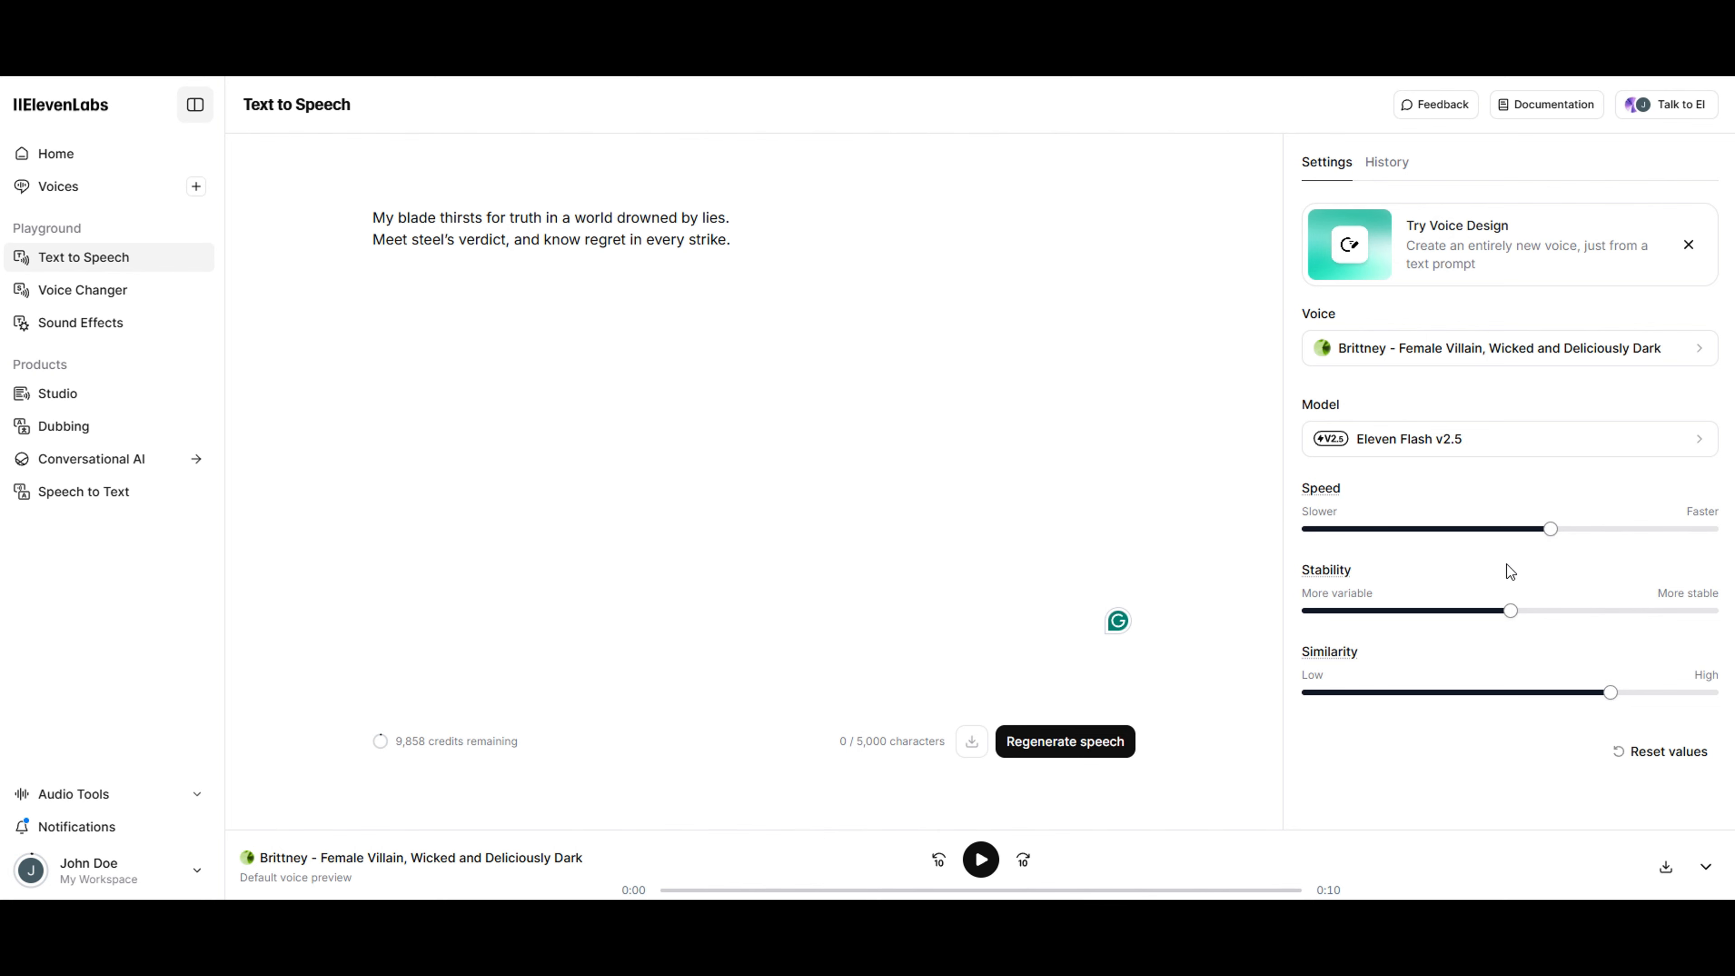
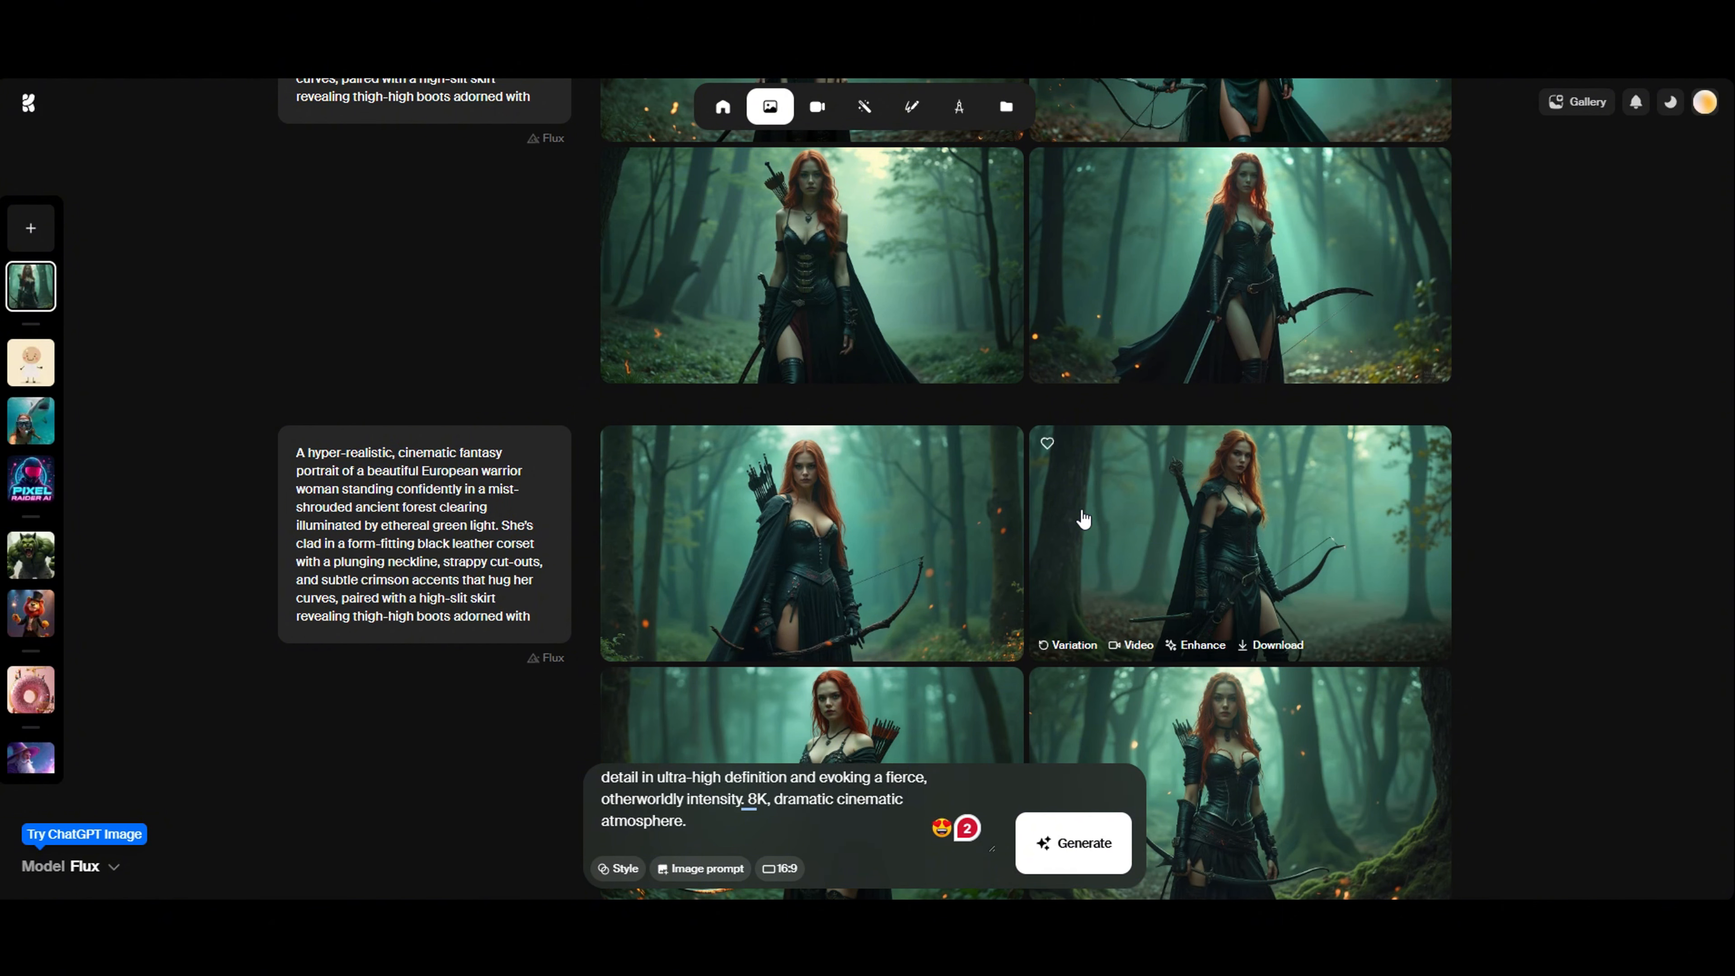
scroll(1065, 510, down, 3)
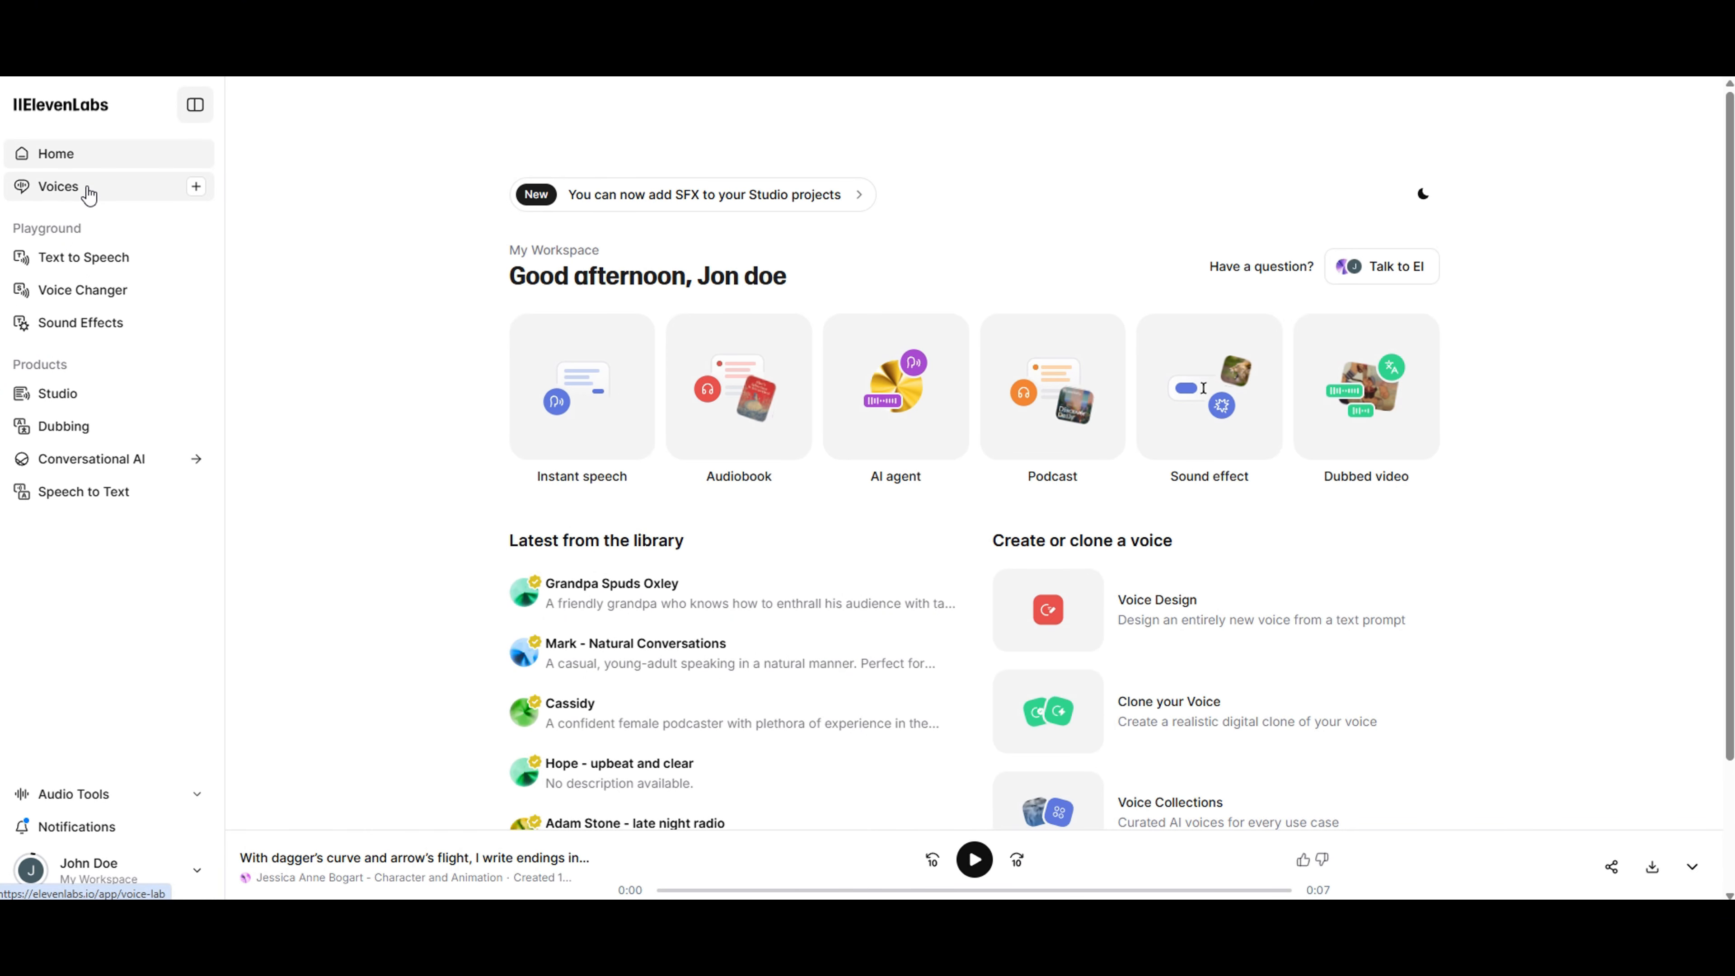
Switch to ElevenLabs, open the voice library and review its additional filters, such as gender and age
click(89, 194)
click(423, 109)
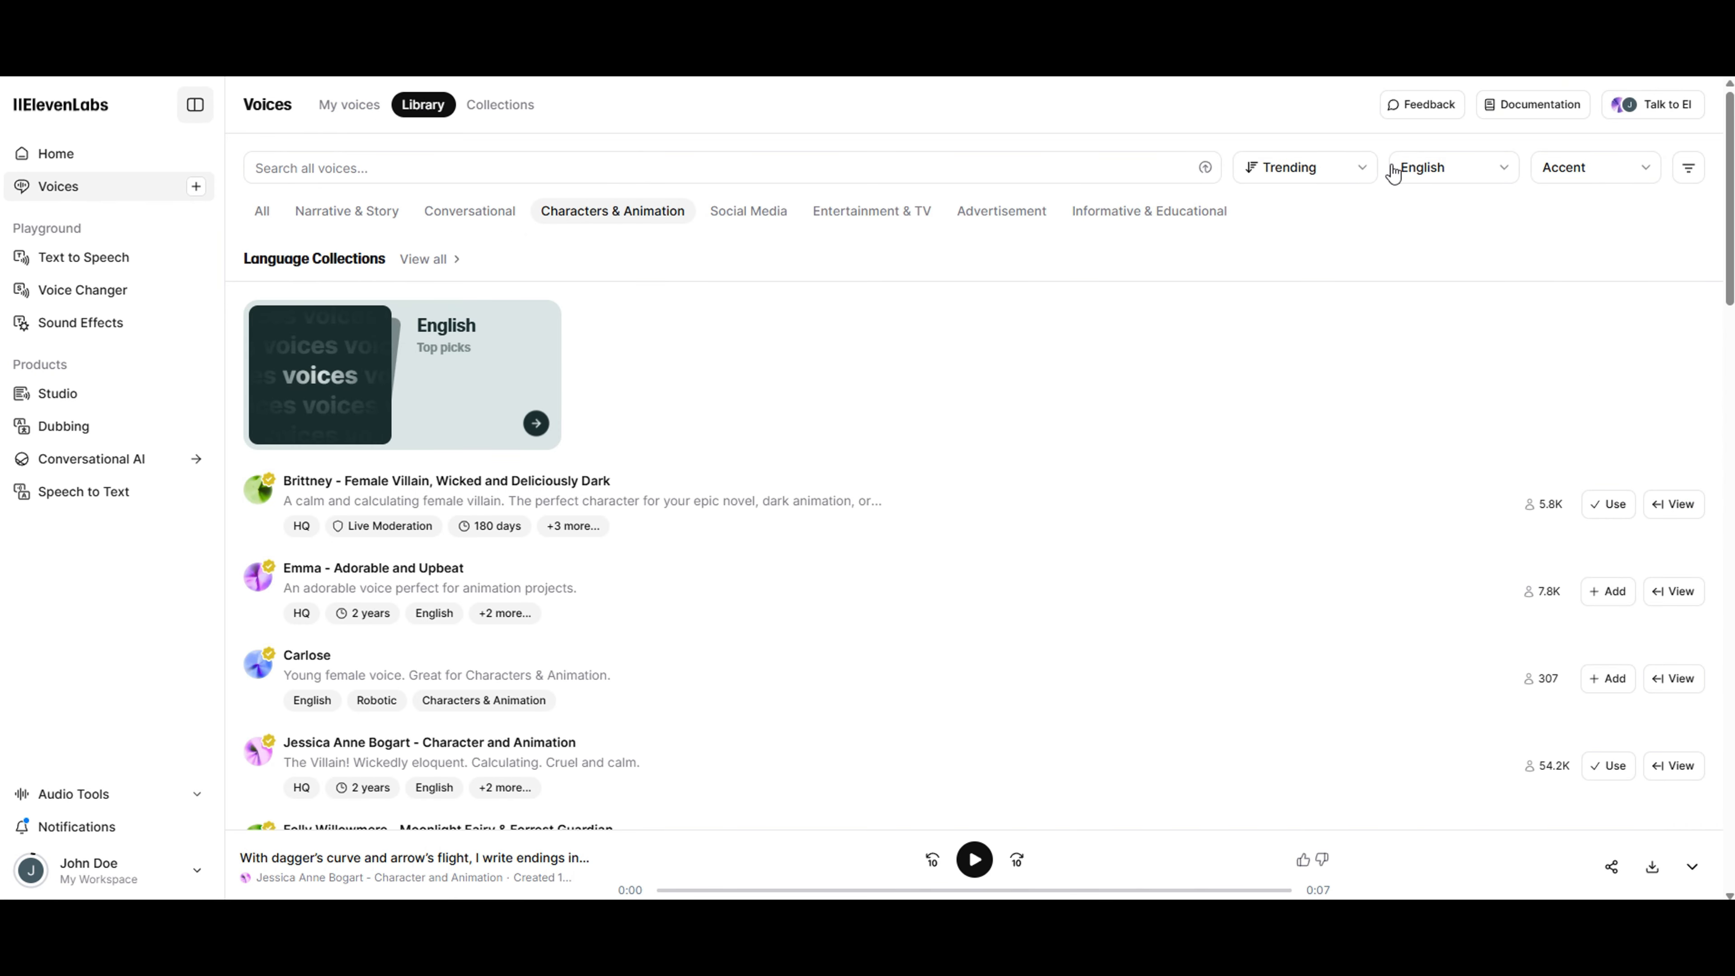
click(1689, 168)
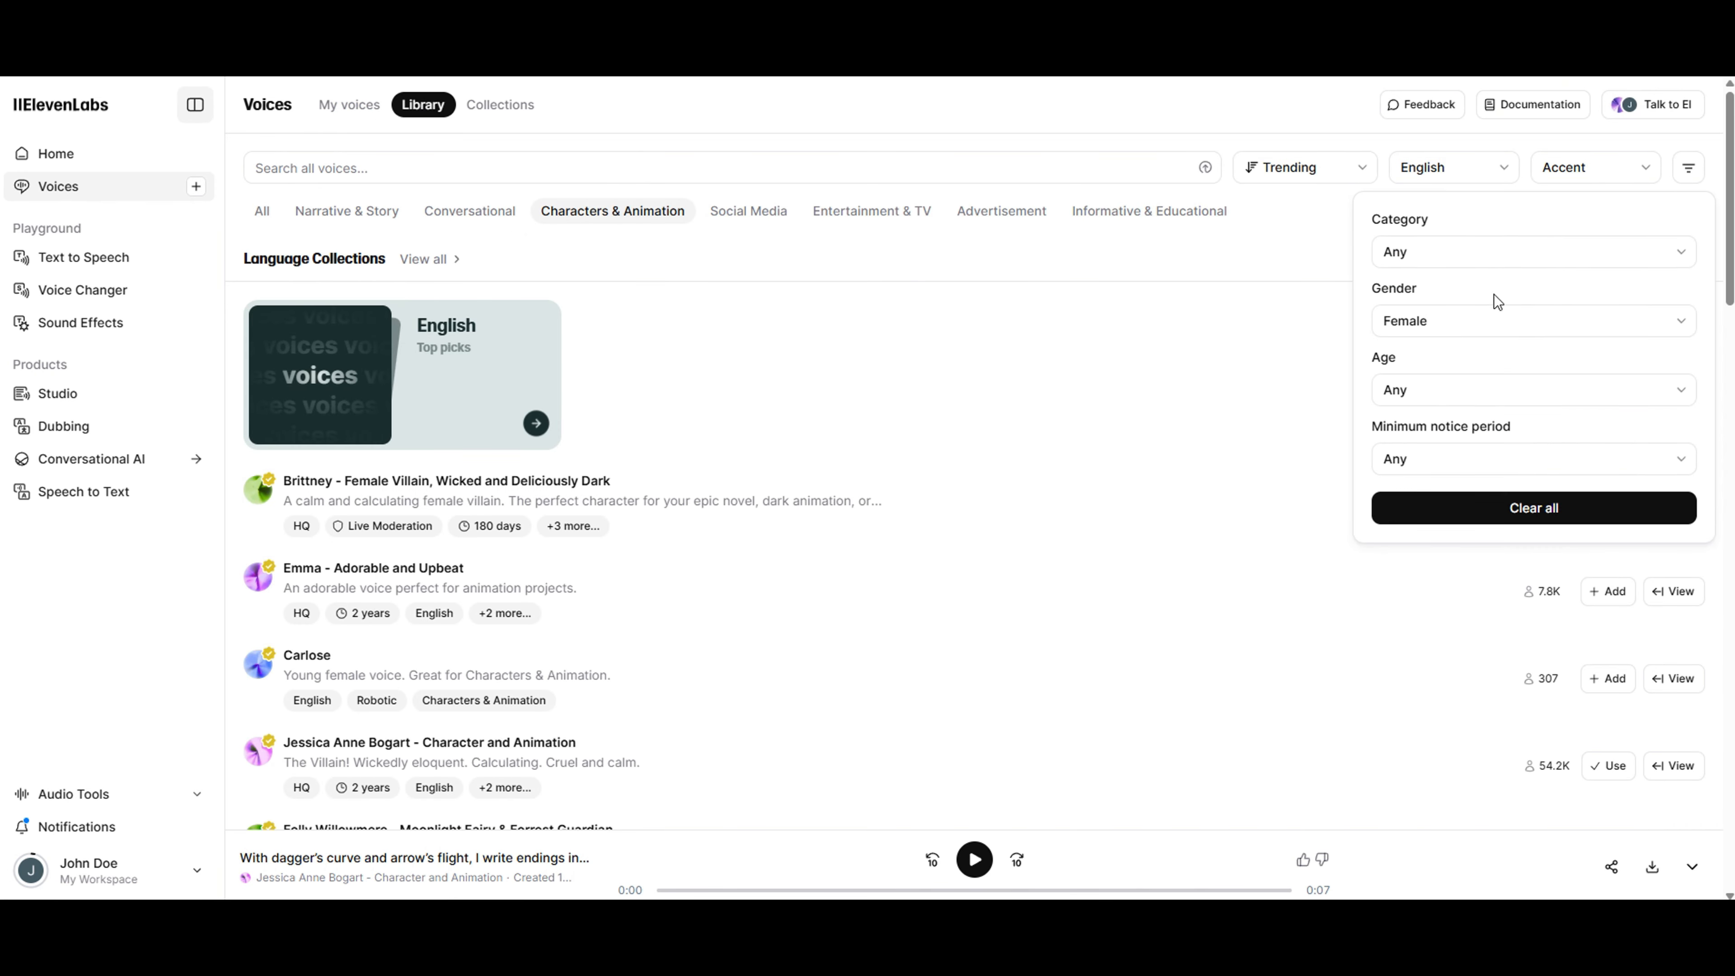
click(1294, 516)
Listen to the Brittney and Emma voice previews and sample another voice from the list
click(736, 481)
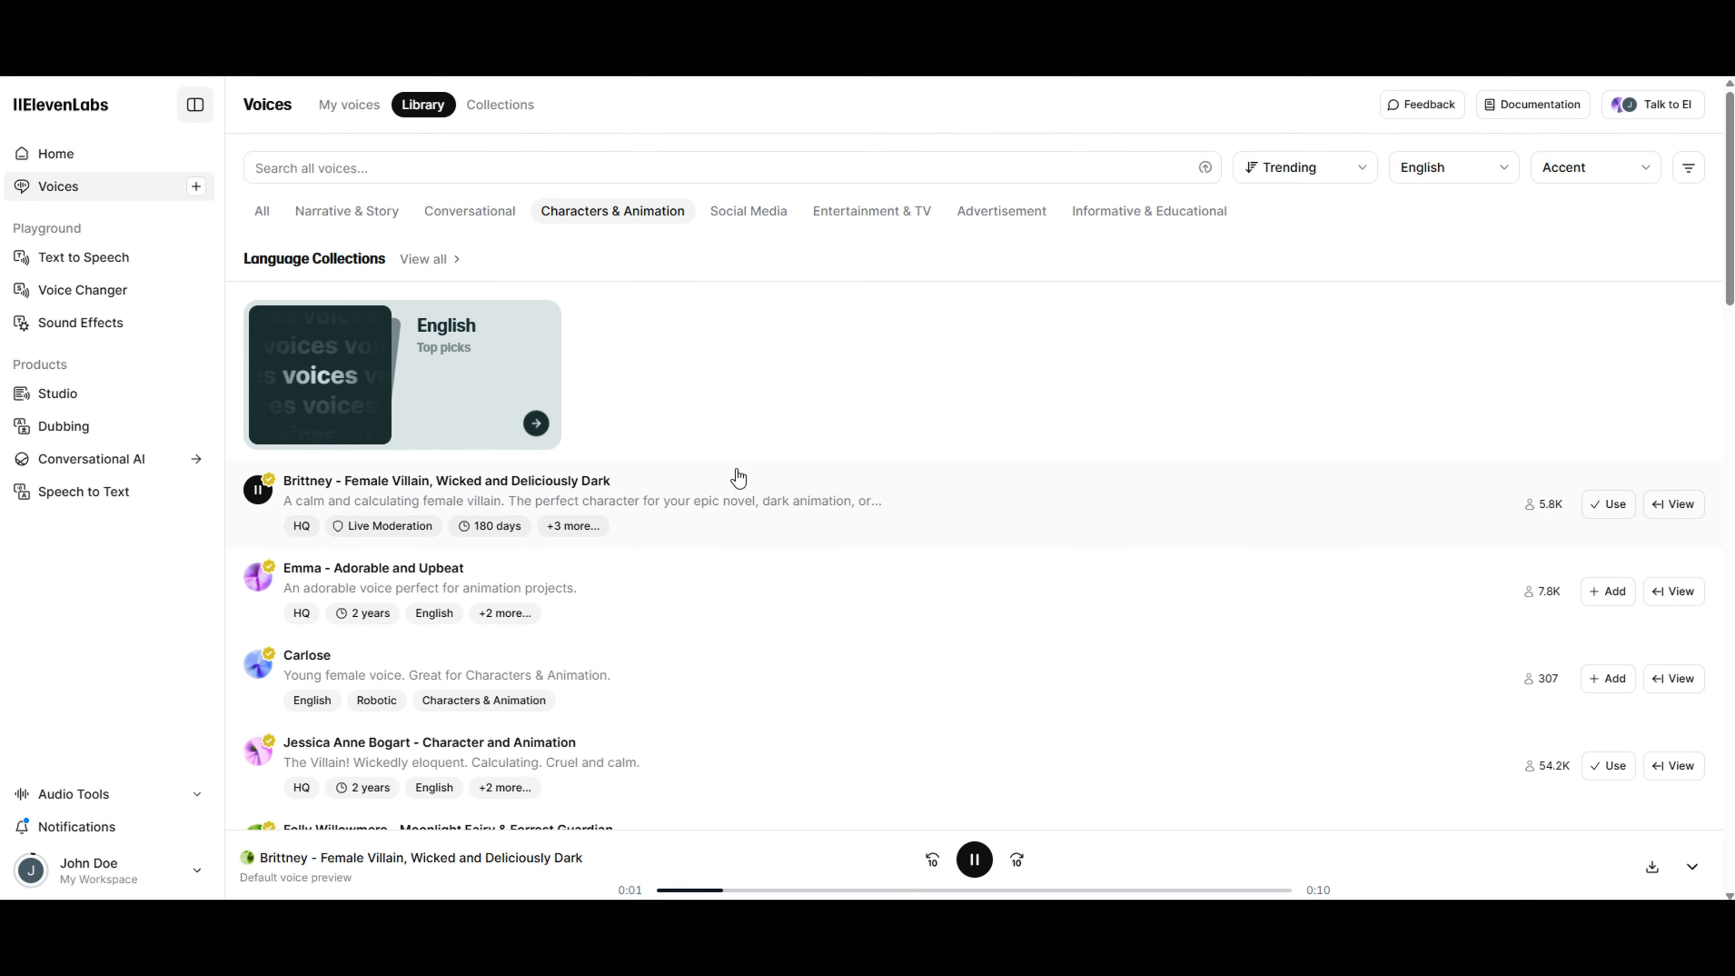
scroll(739, 478, down, 3)
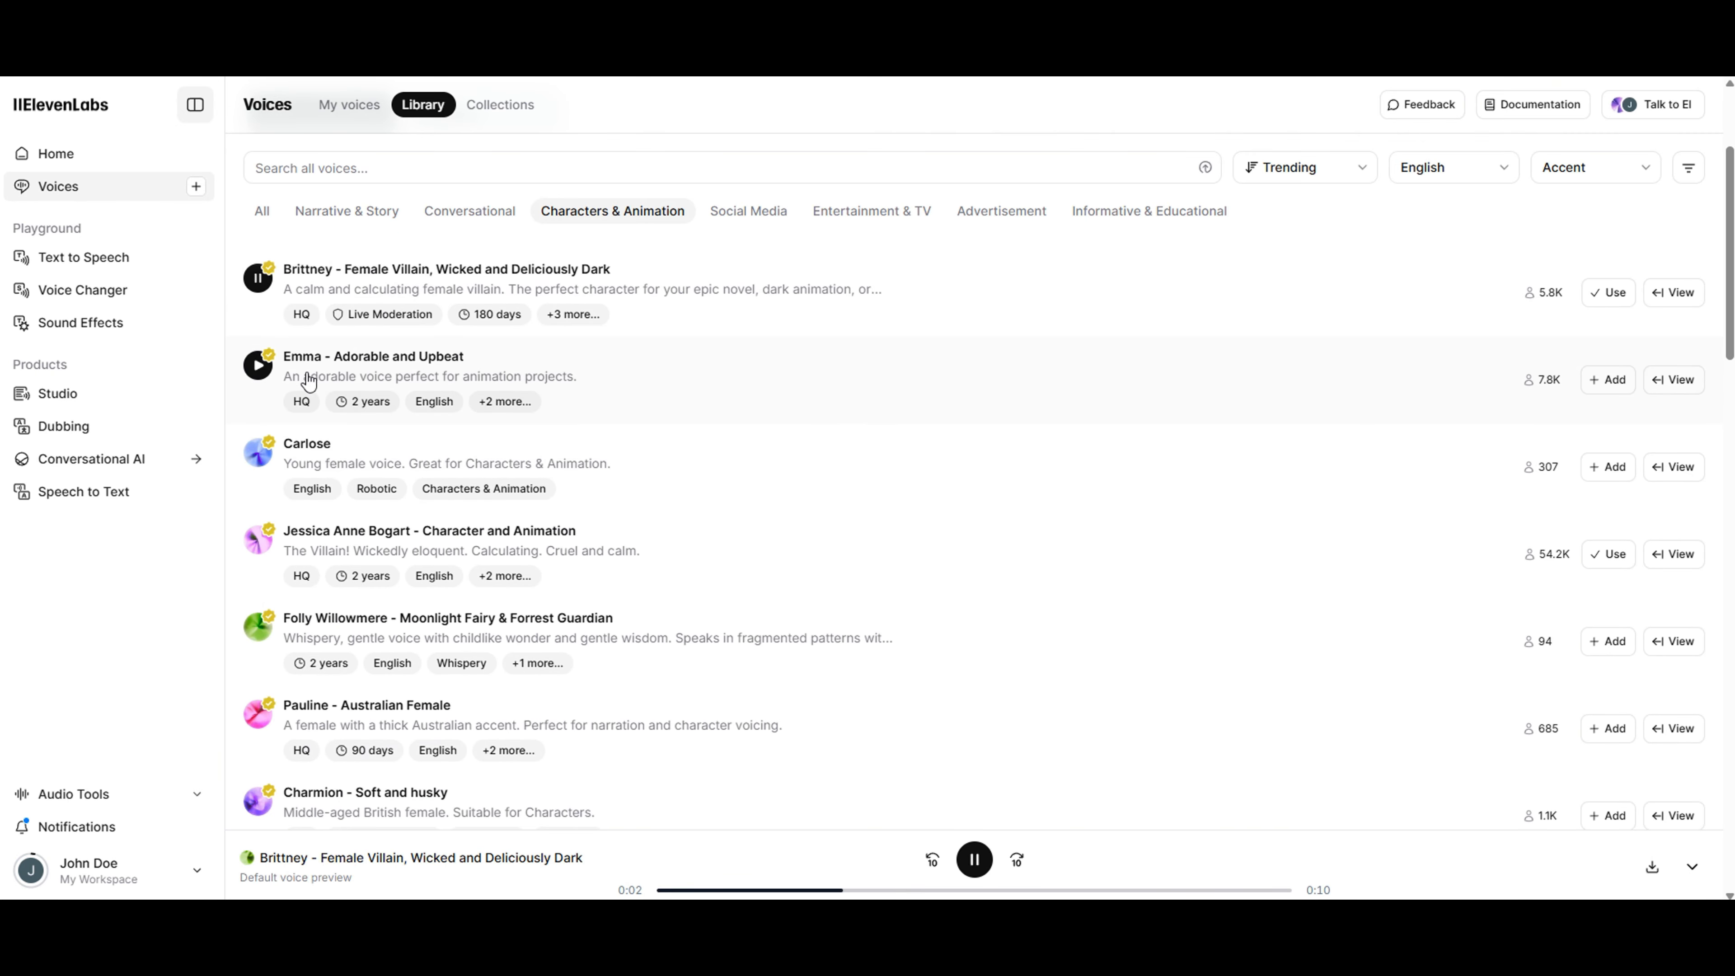
click(259, 367)
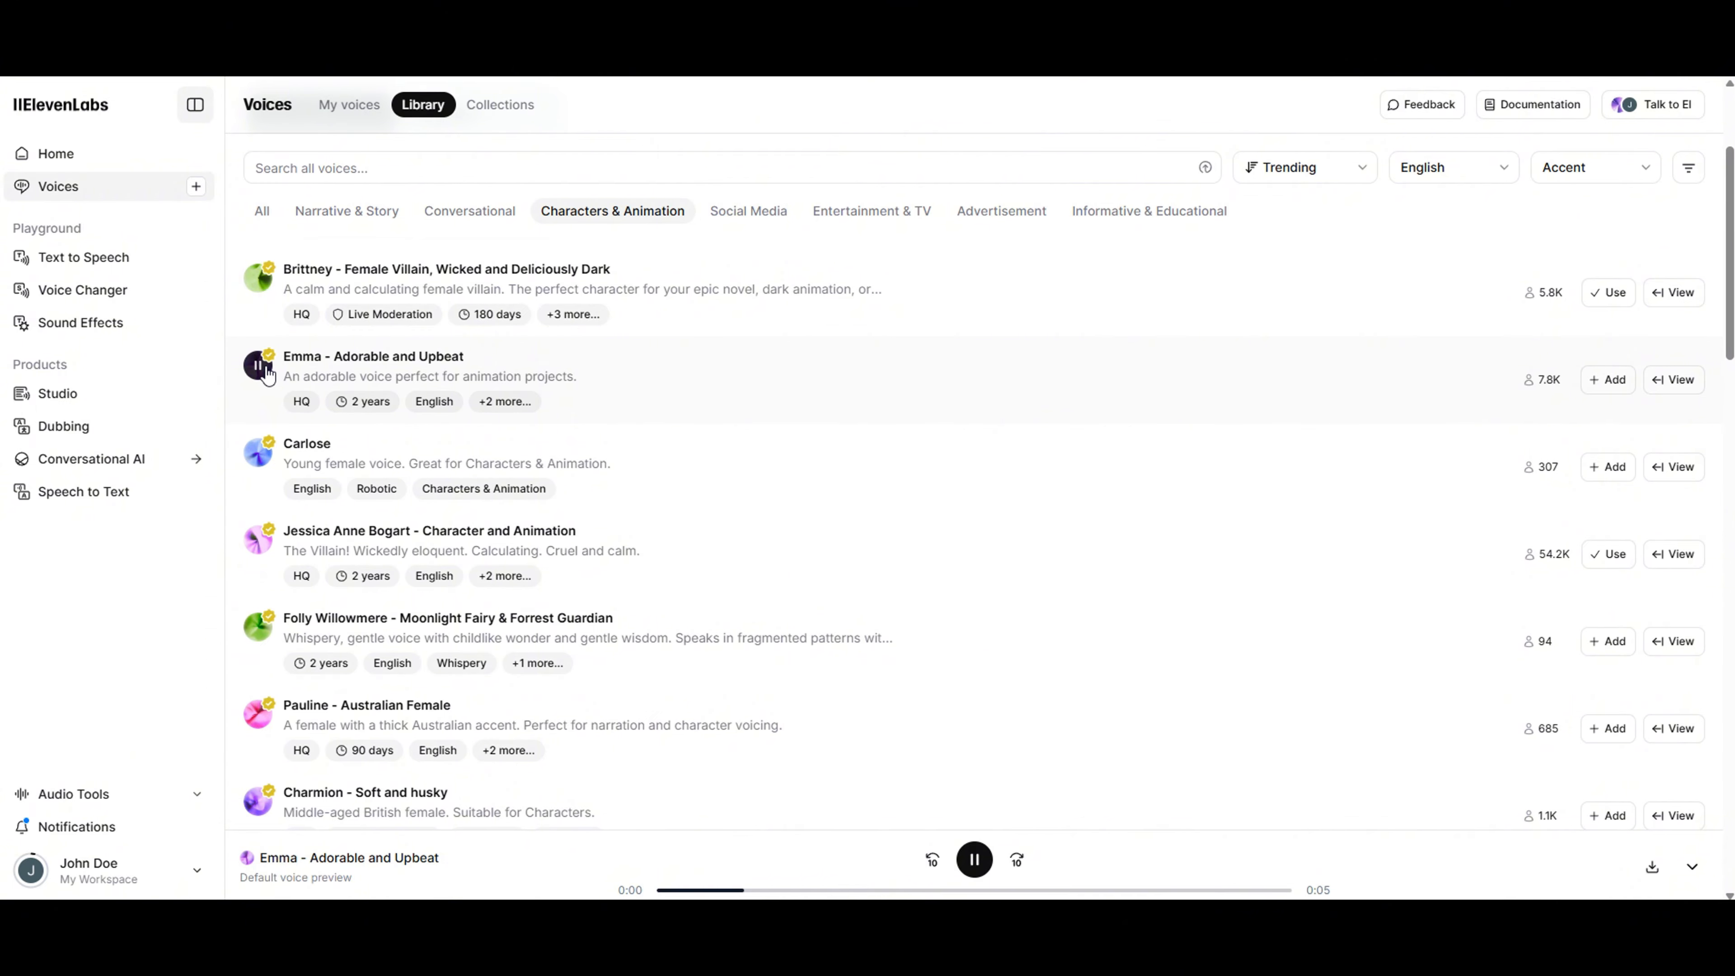
click(266, 374)
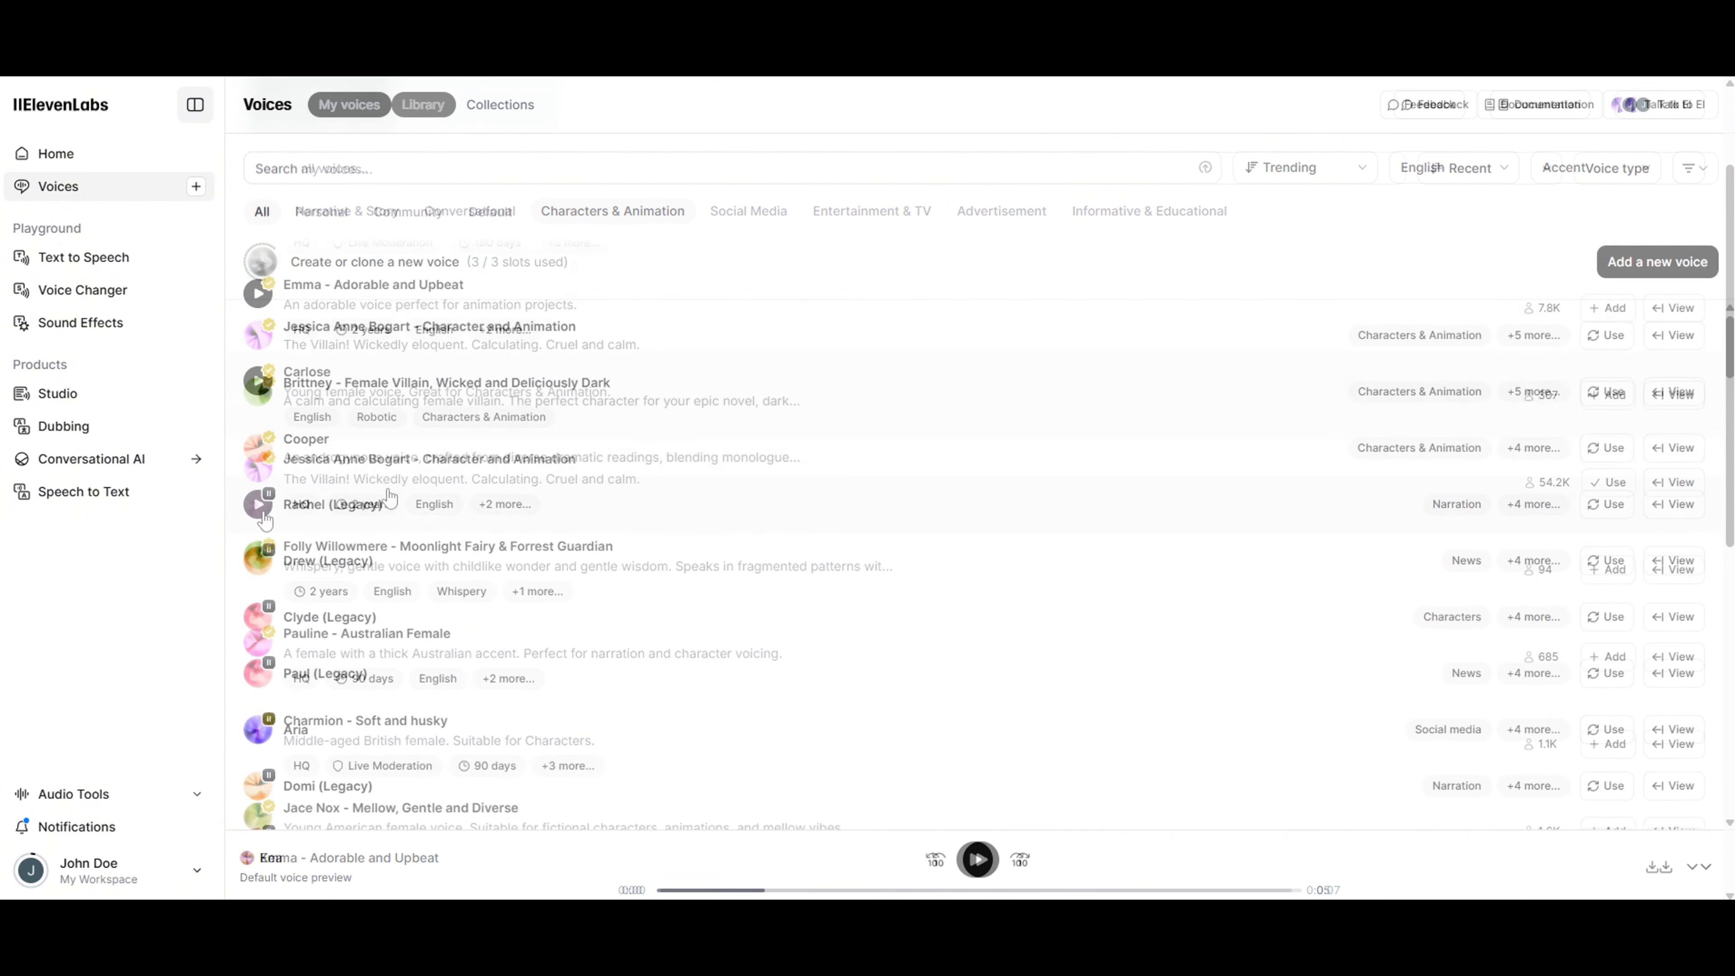
click(259, 504)
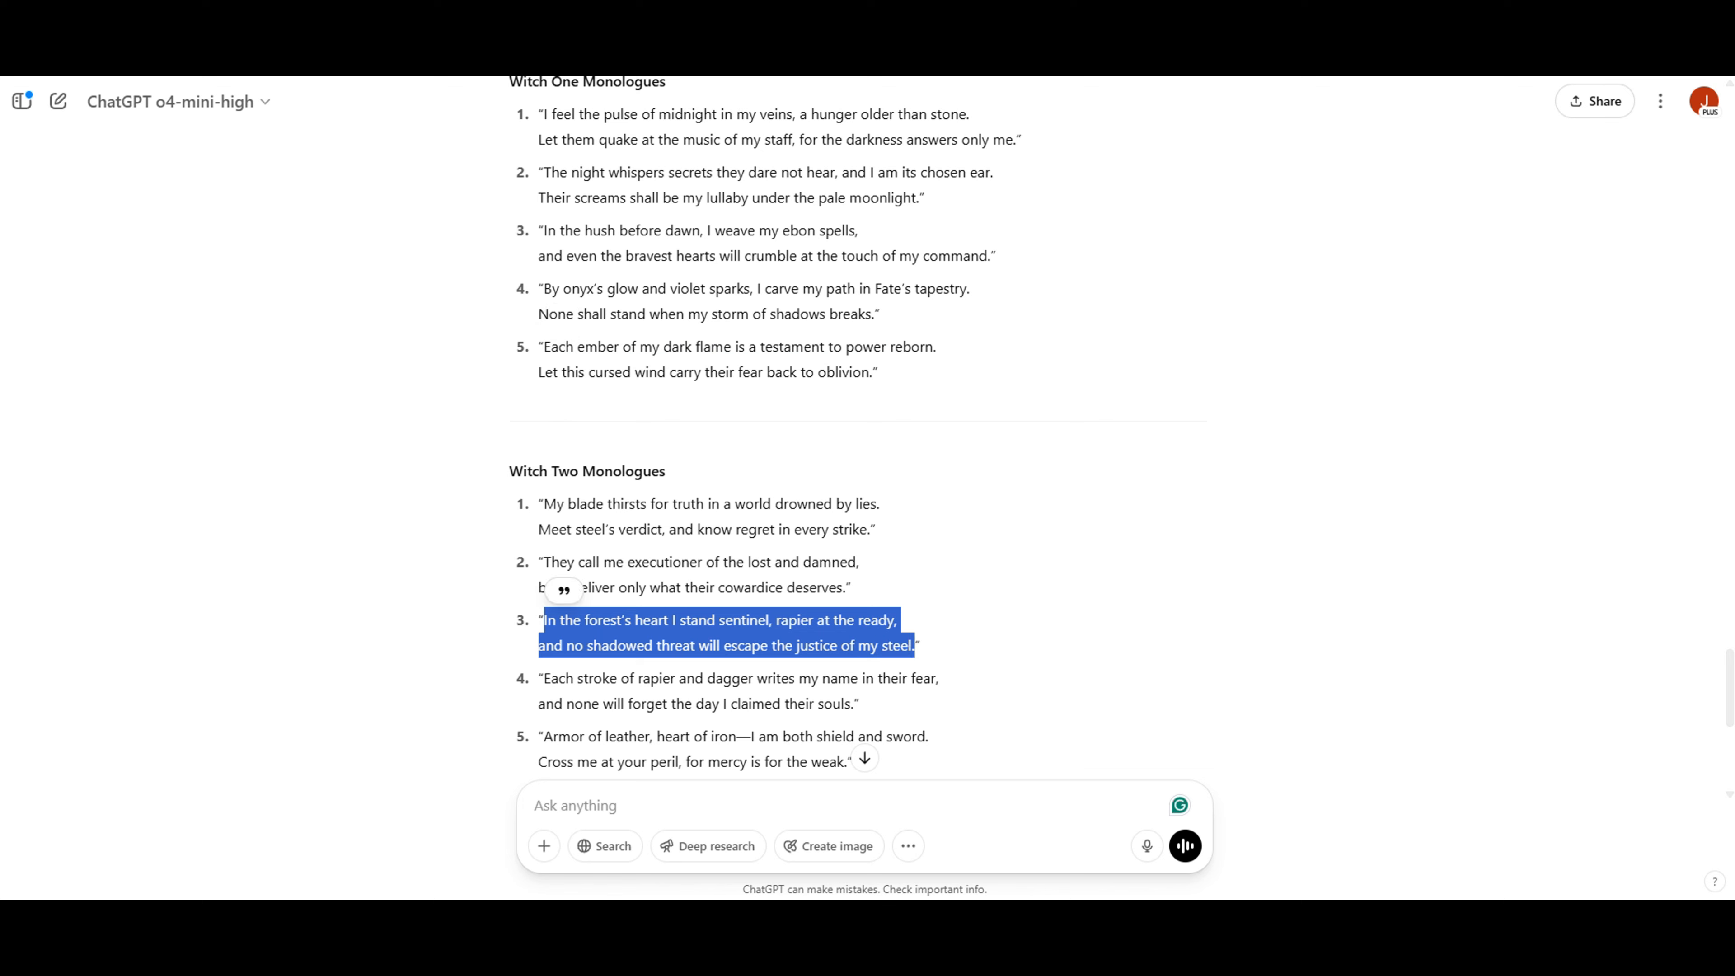
Copy the third Witch Two monologue from ChatGPT, replace the ElevenLabs text-to-speech script with it, and generate the speech
right_click(619, 637)
click(650, 654)
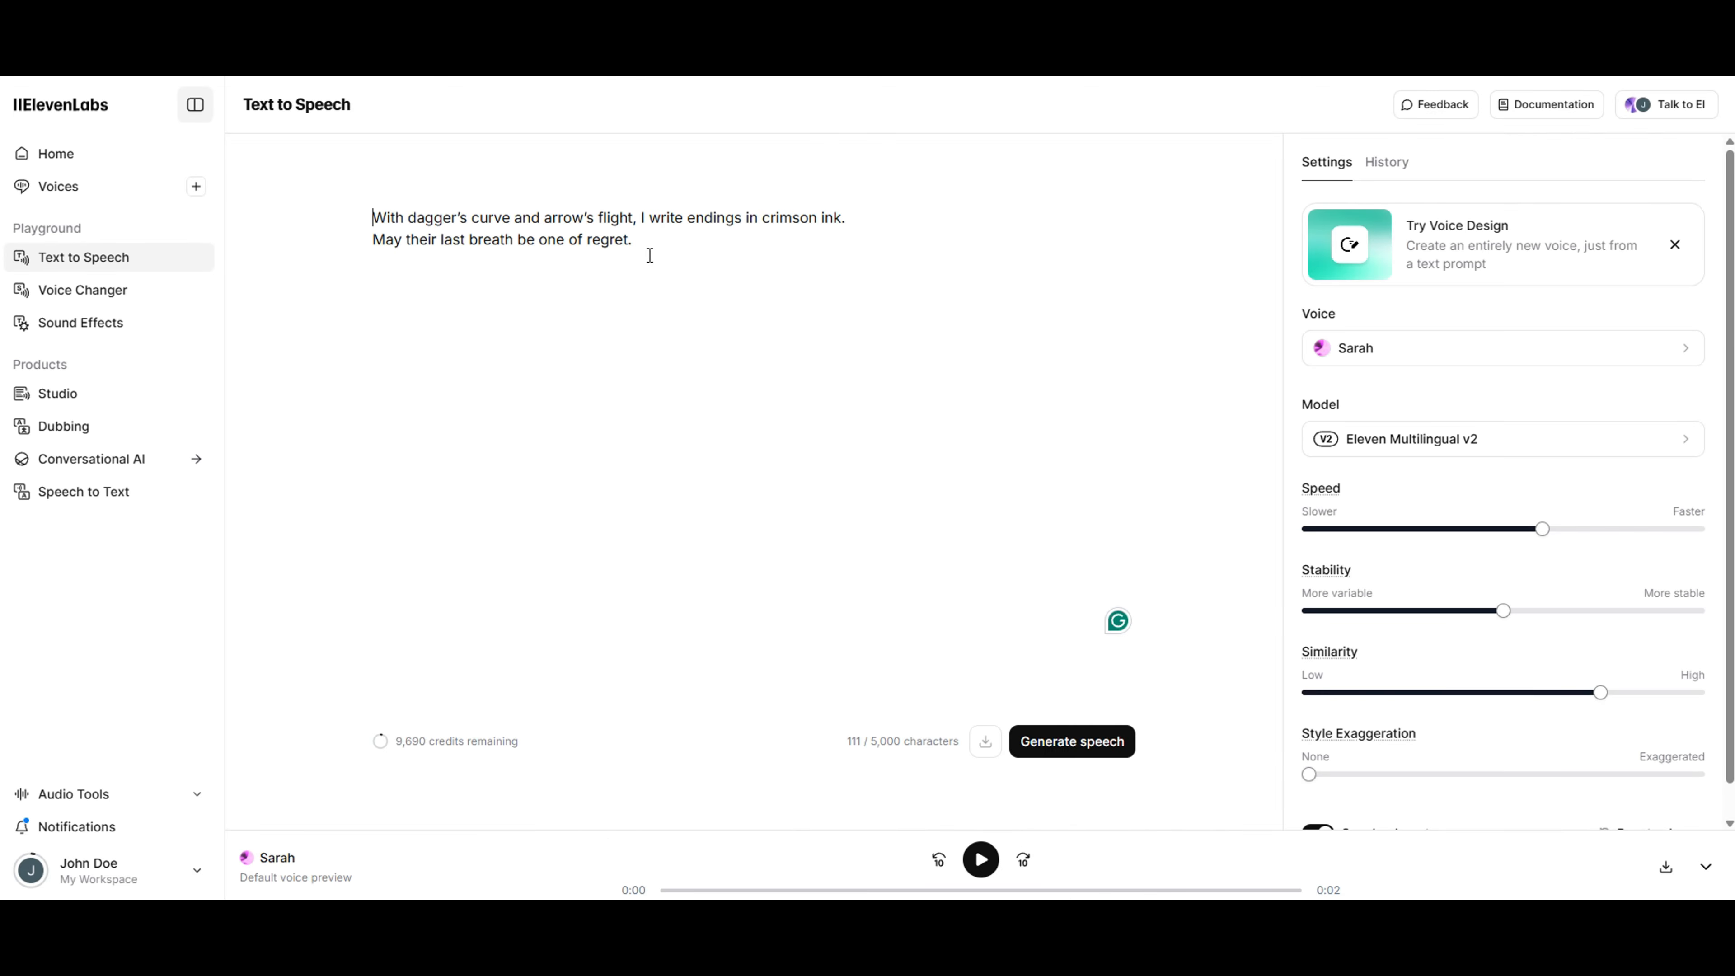
key(ctrl+a)
right_click(457, 243)
click(475, 368)
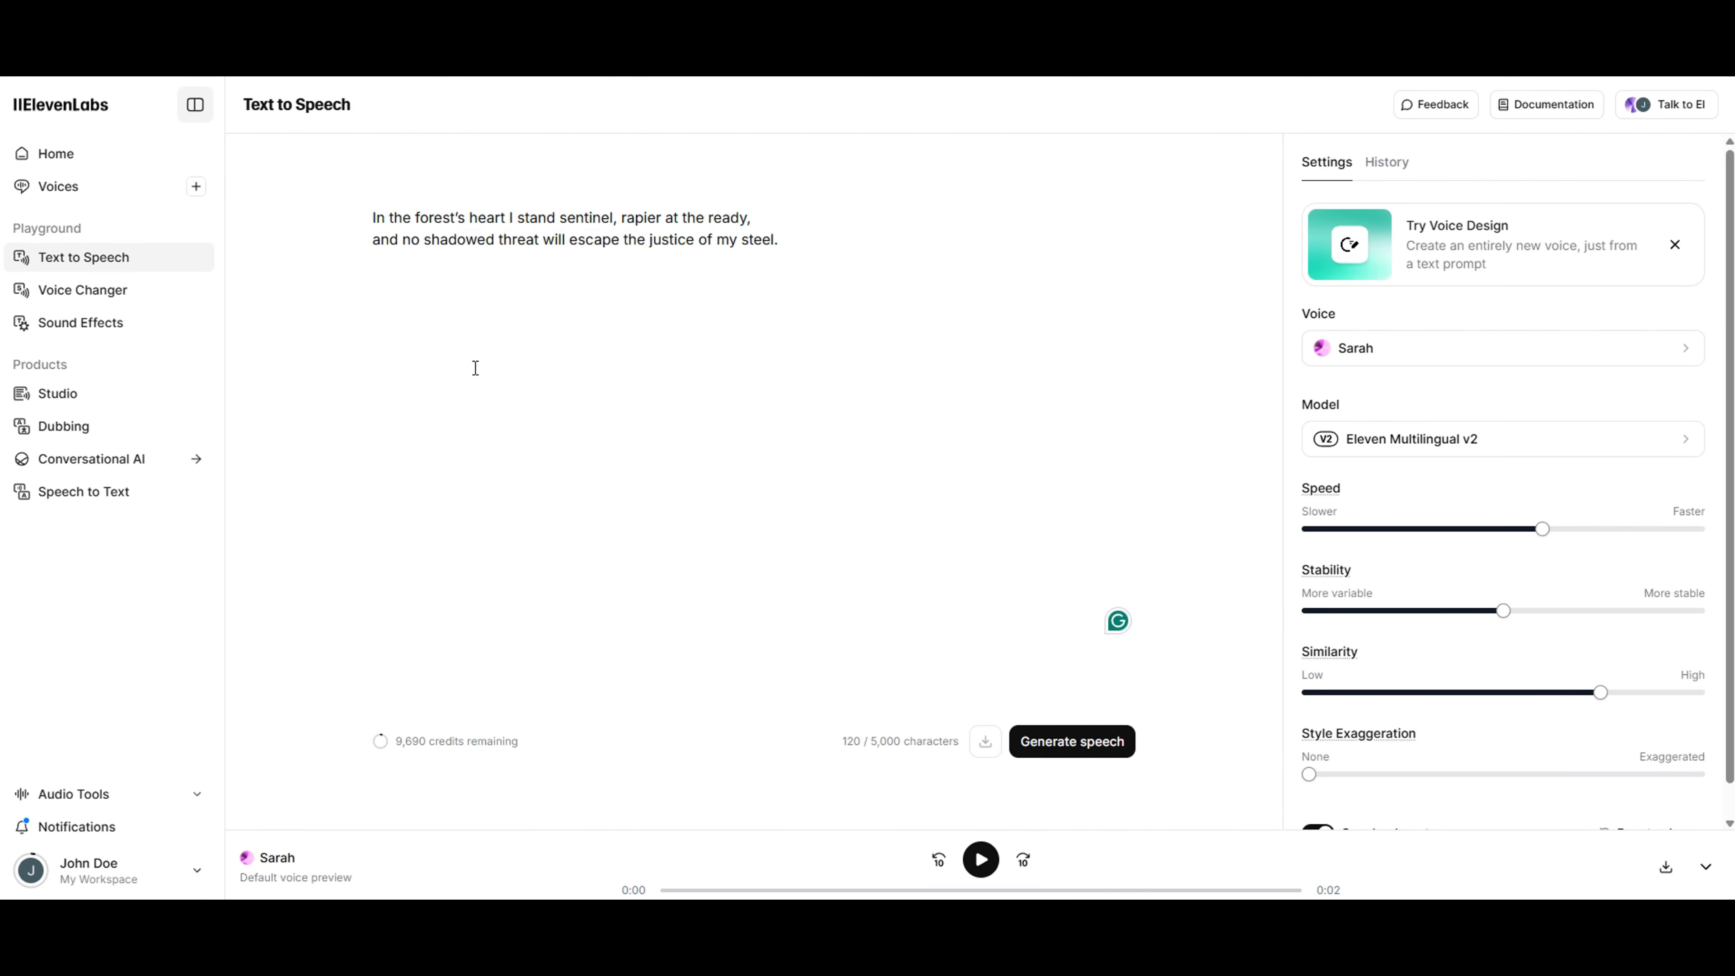
click(1085, 748)
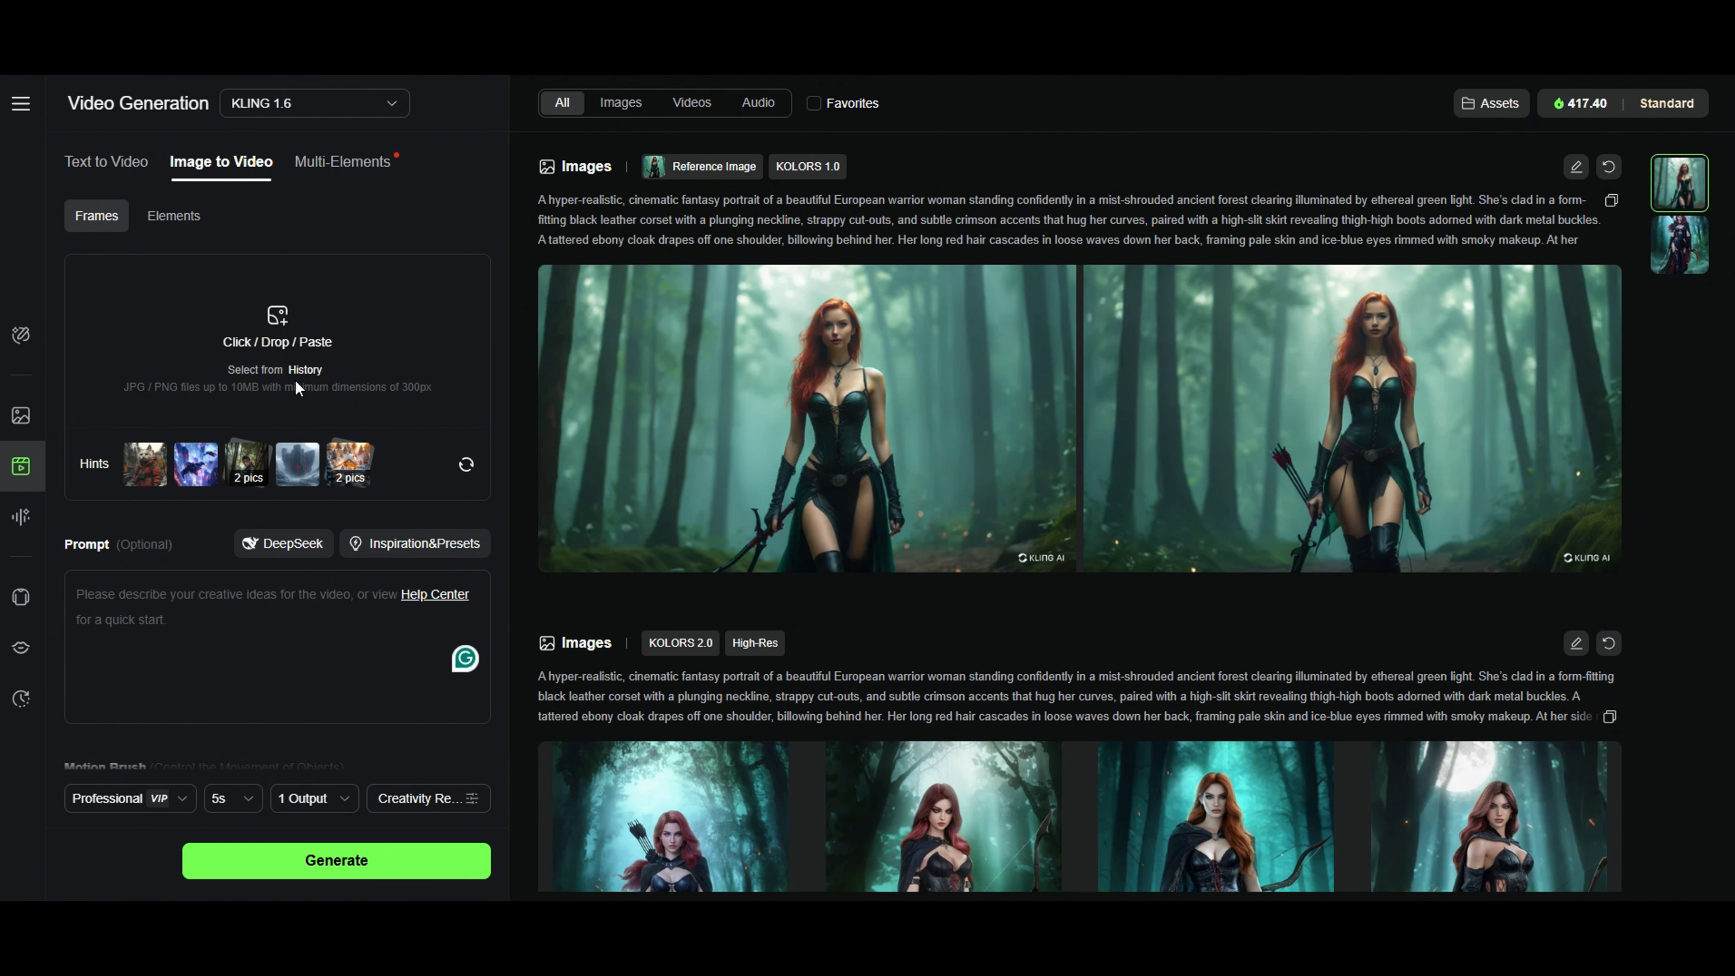
Switch to Kling AI and upload the image of the blonde warrior by the fire as the start frame, using KLING 1.6
click(272, 343)
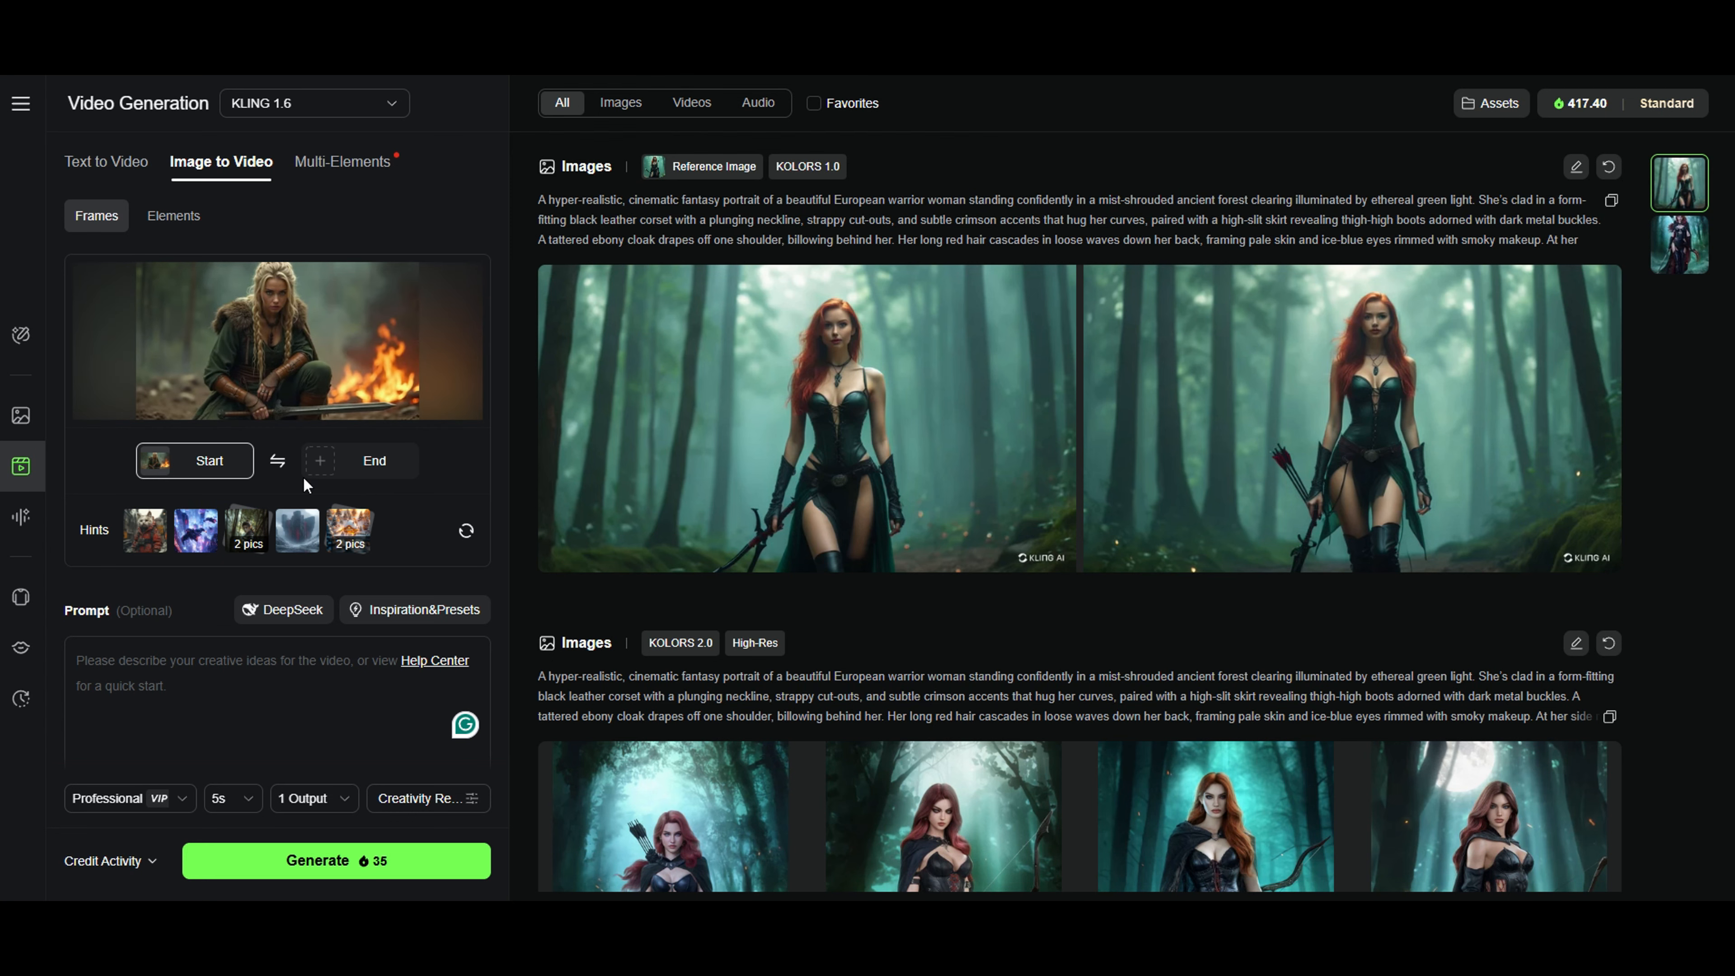
mouse_move(217, 459)
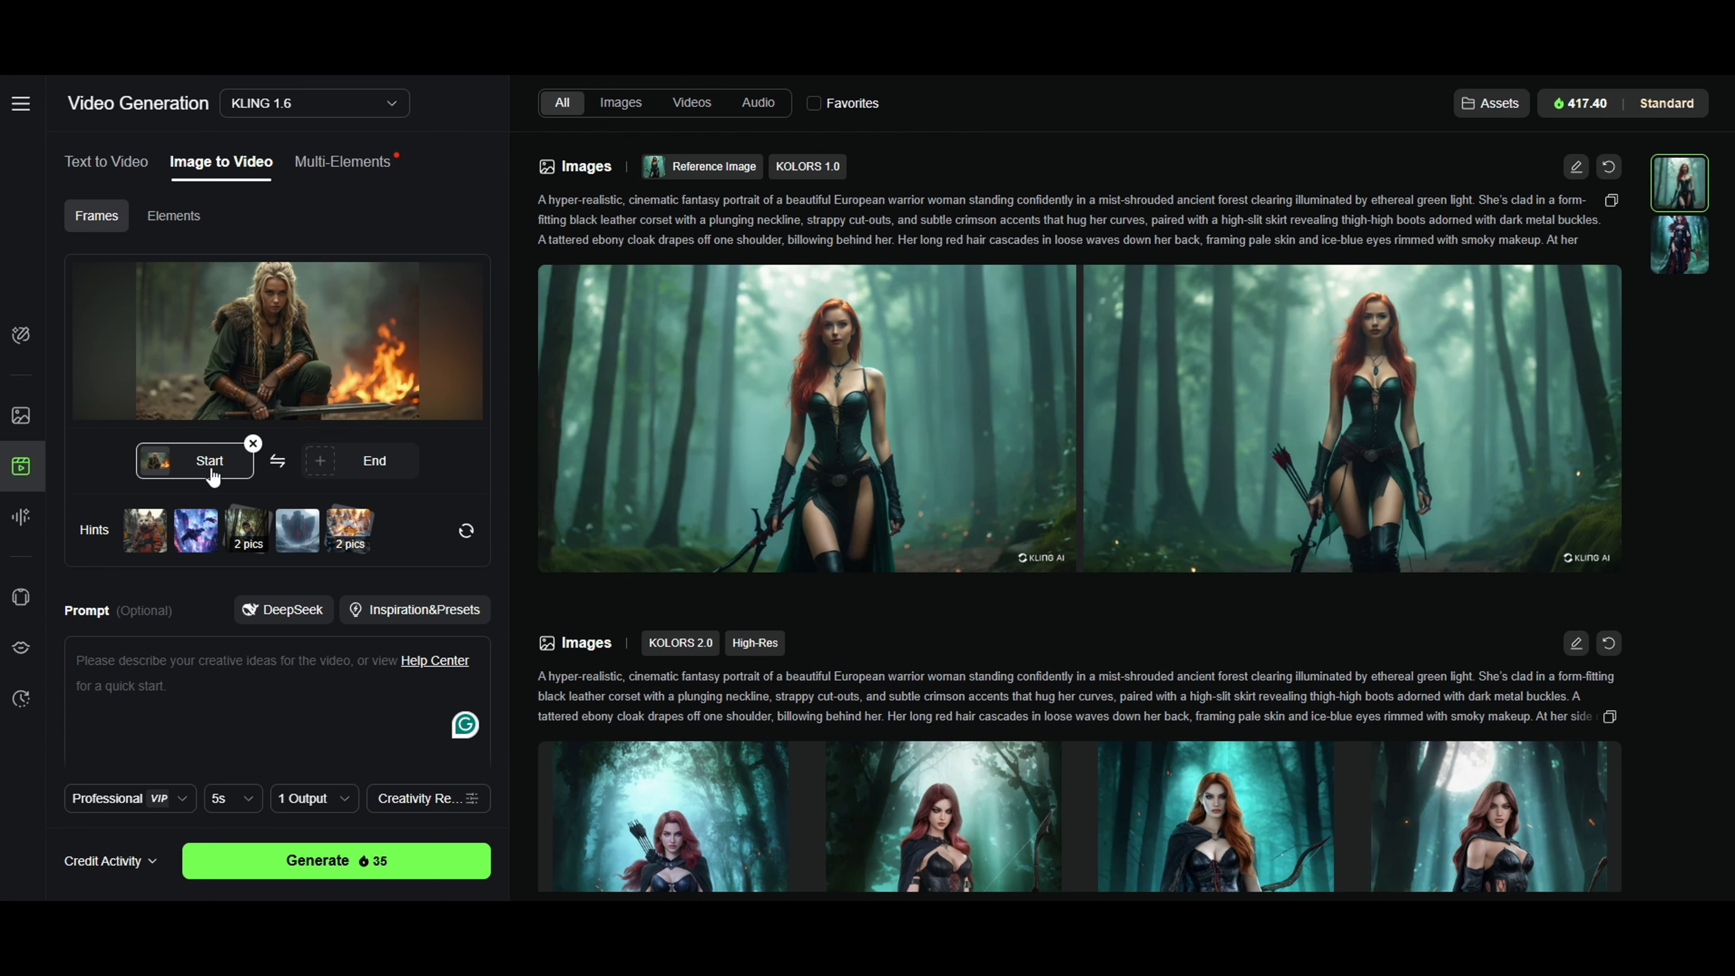
click(338, 107)
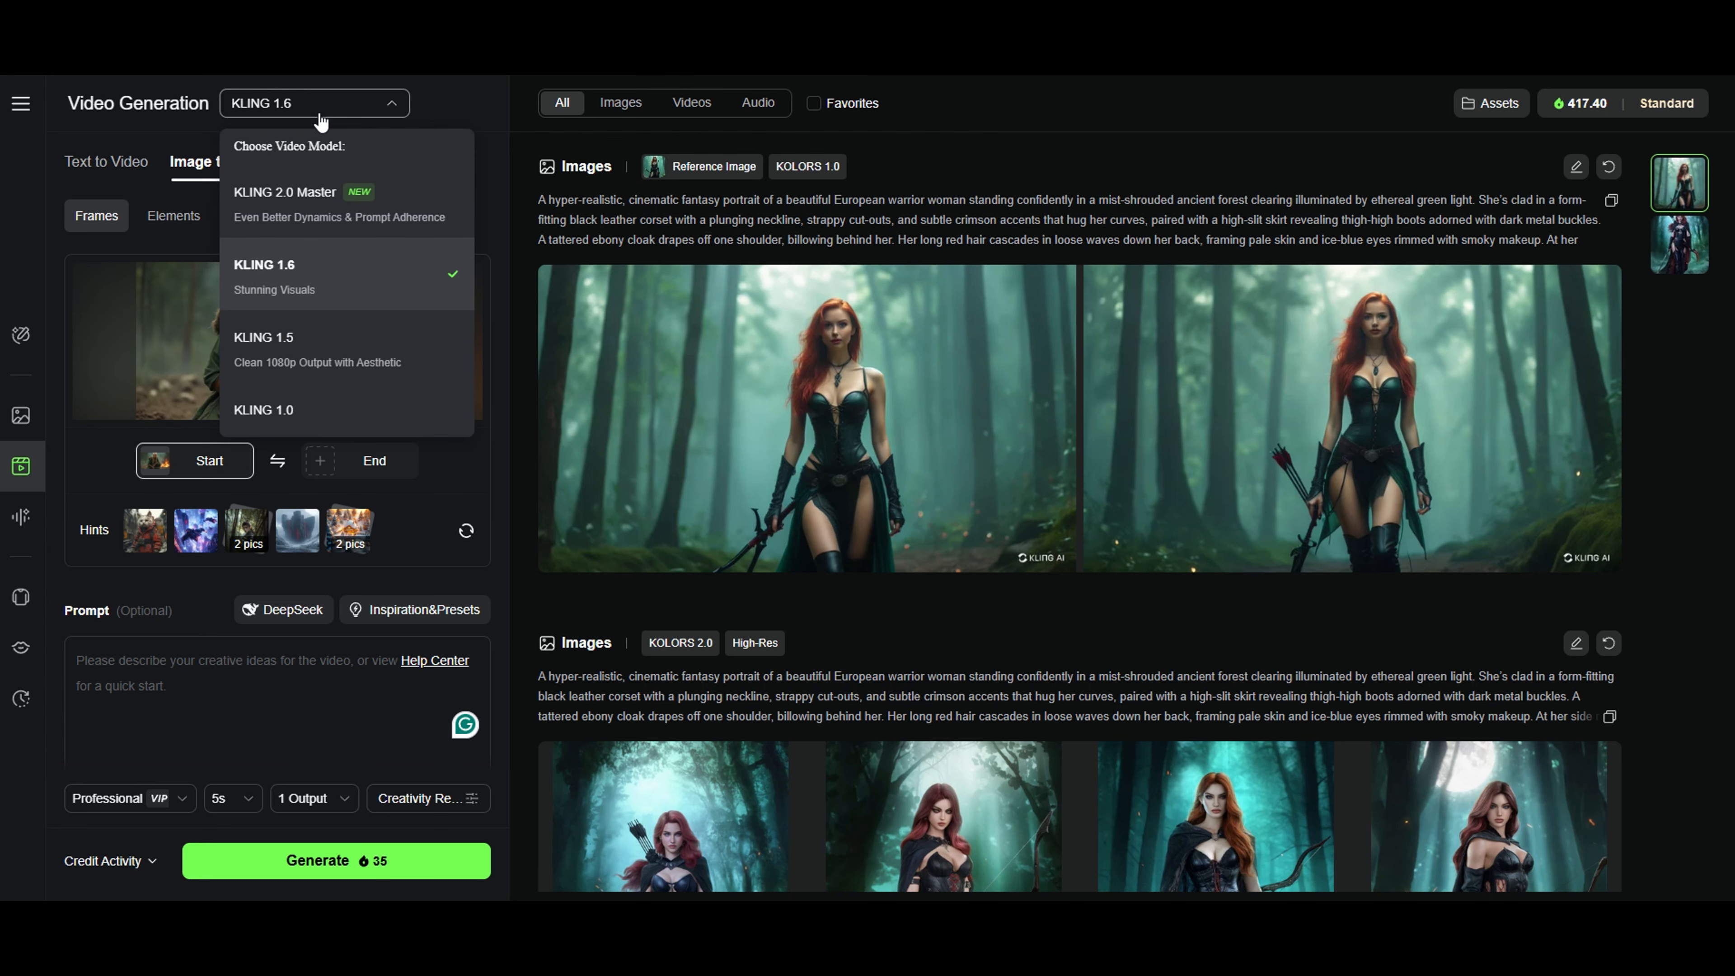
click(322, 114)
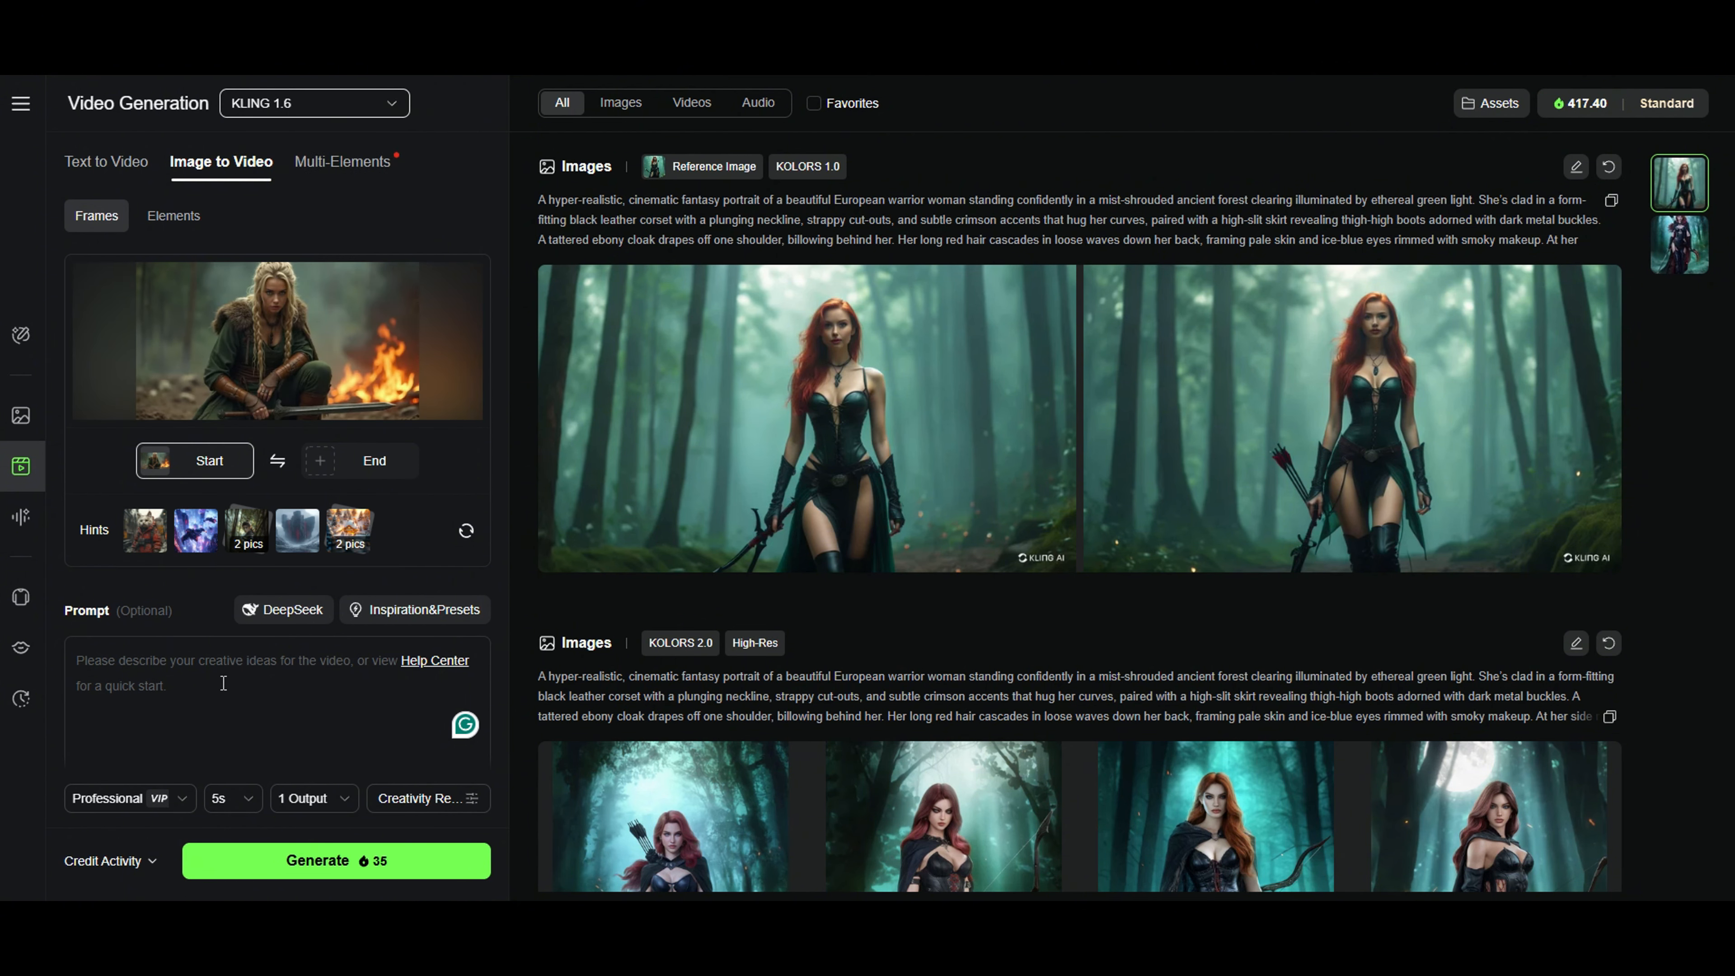
Set the video generation mode to Standard with a 5 s duration
click(179, 796)
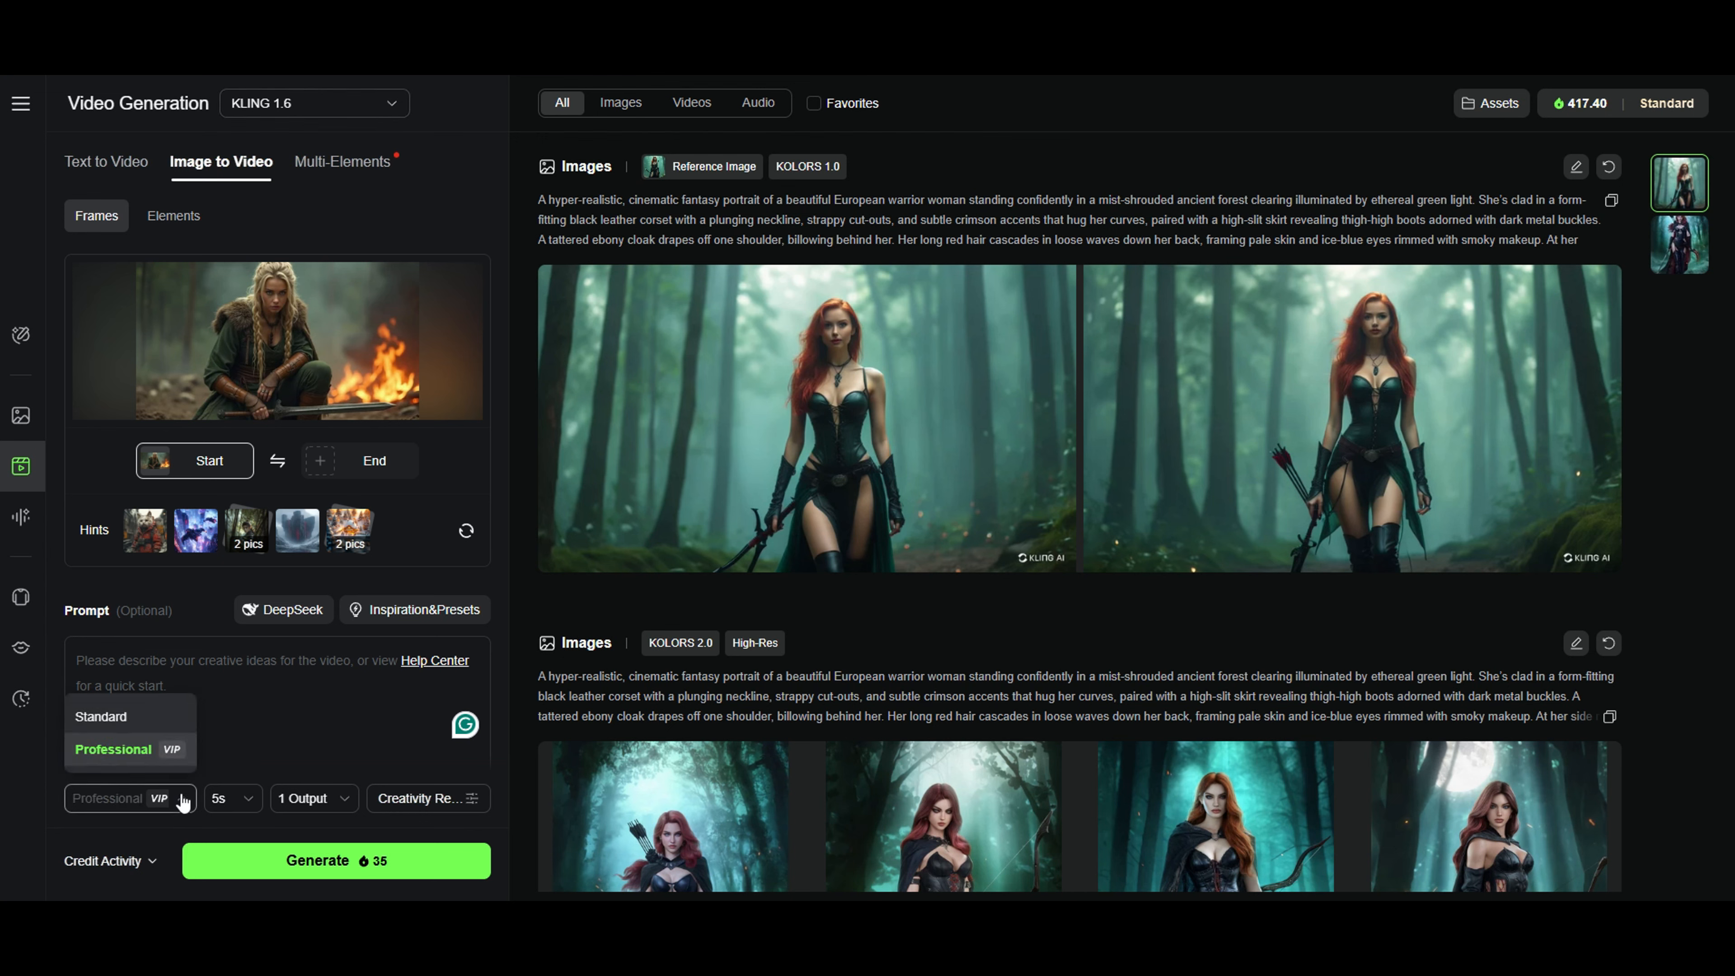
click(113, 724)
click(232, 799)
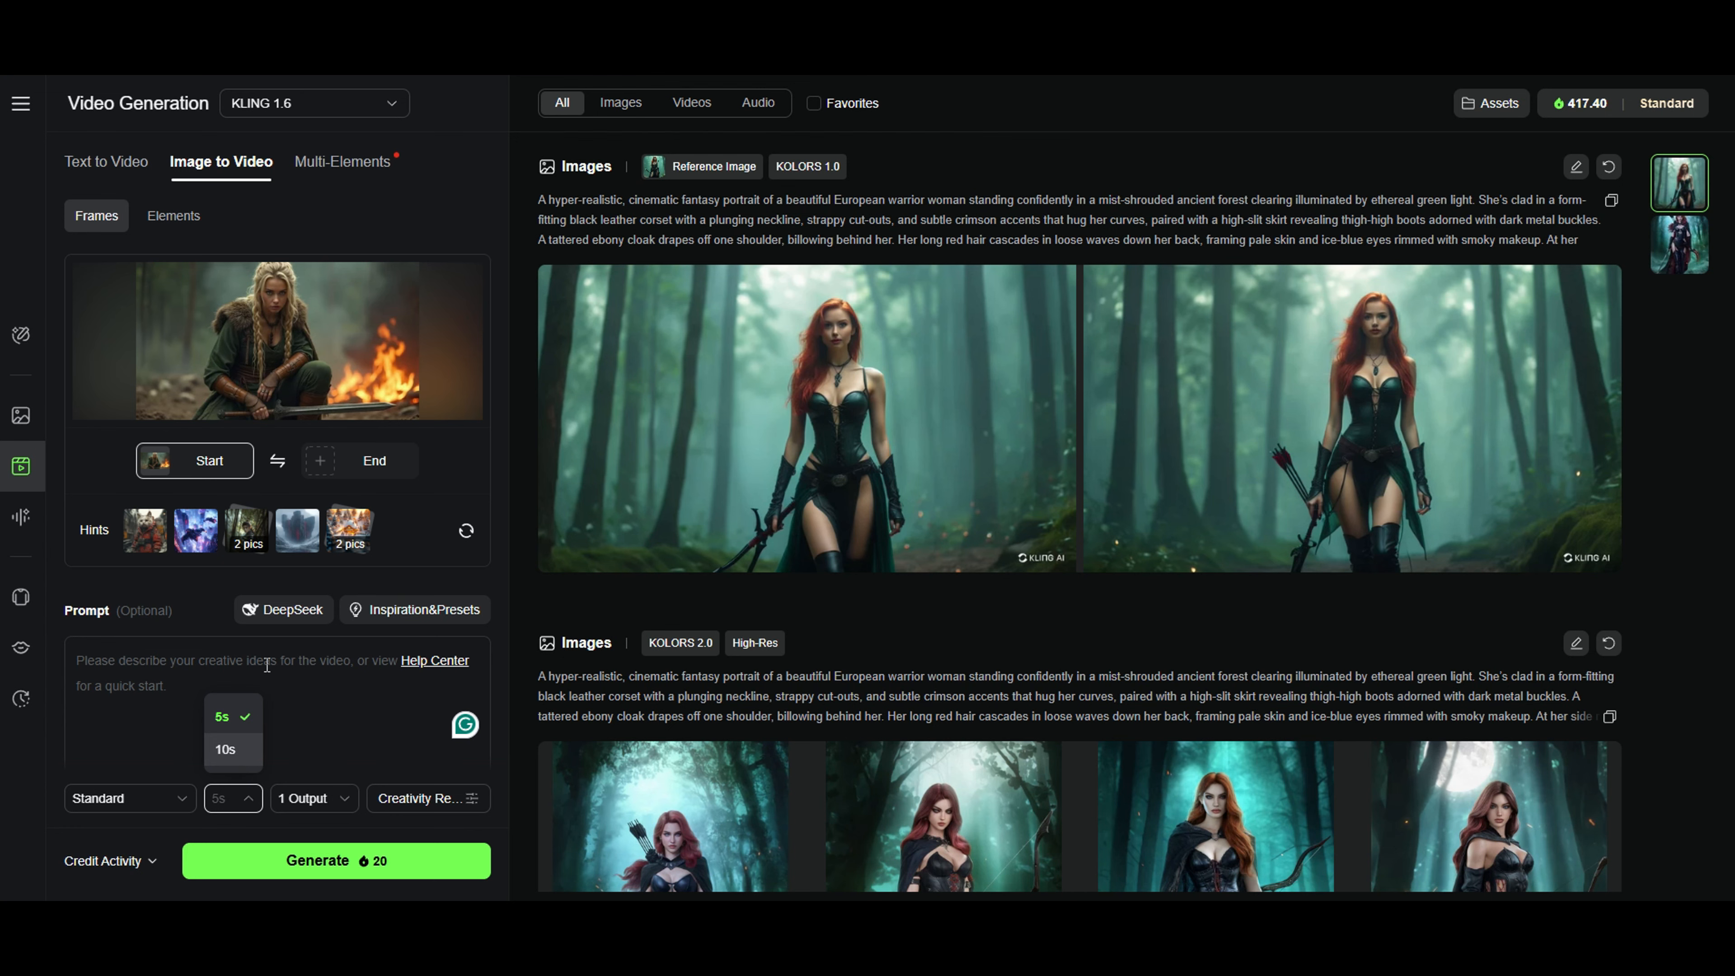
click(136, 667)
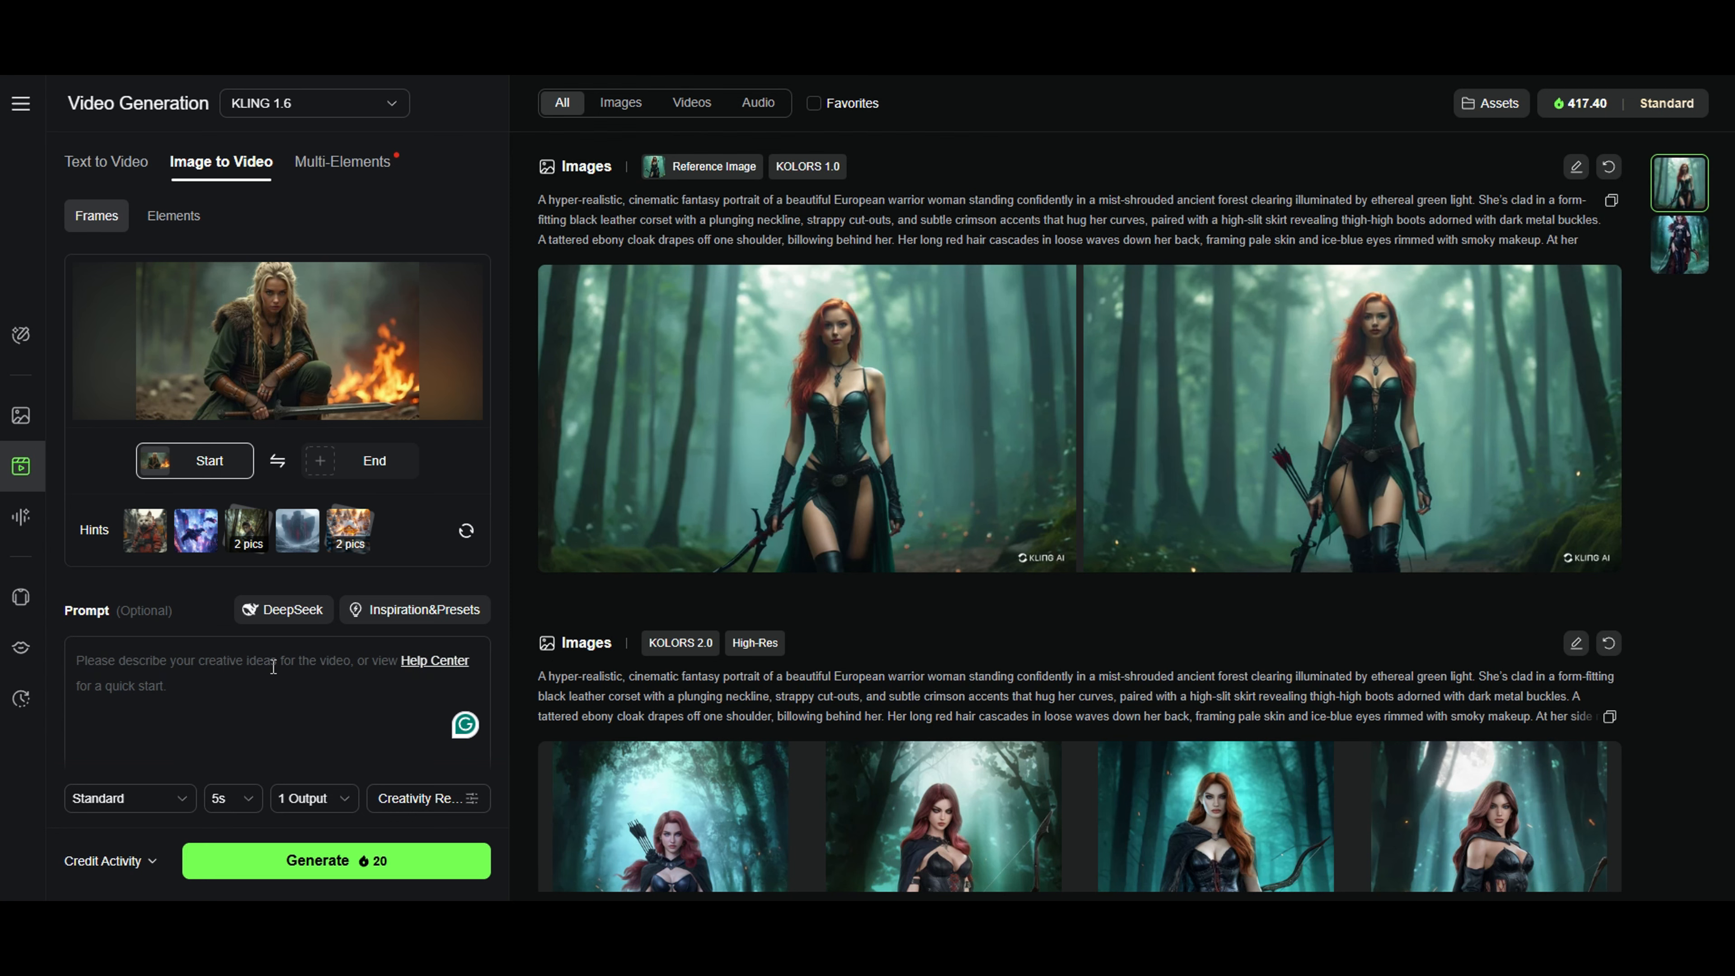
Write the video prompt "She looks at the camera"
scroll(211, 648, down, 1)
text(She spi)
text(ak)
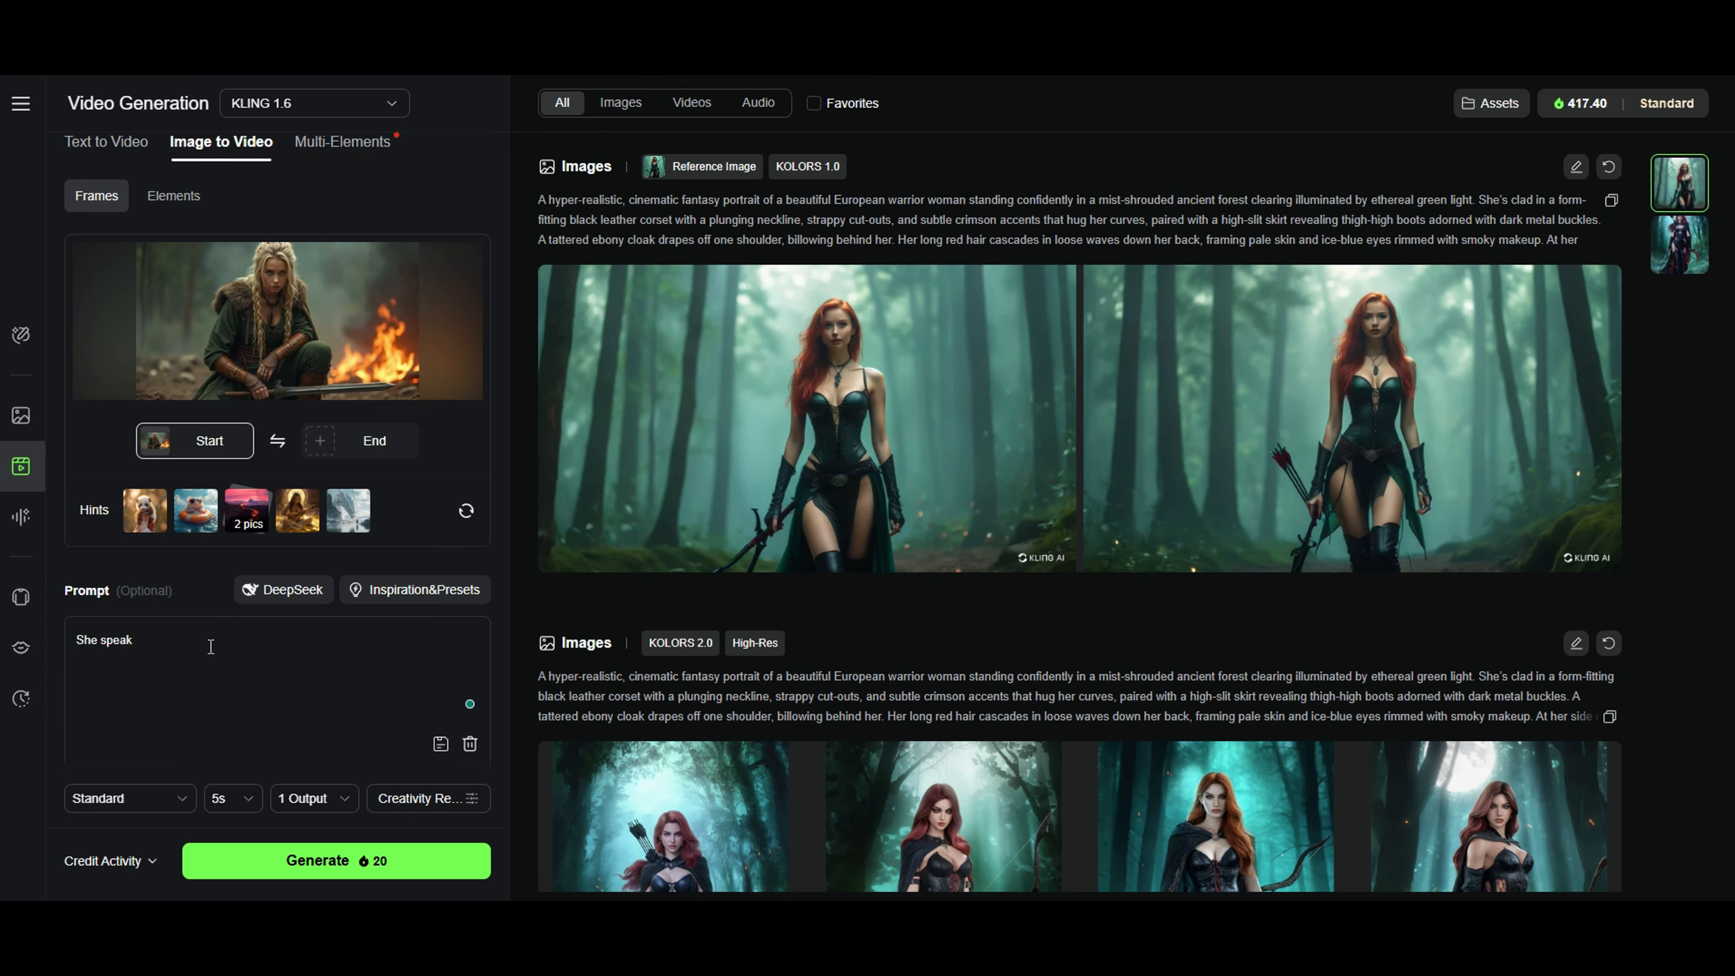
key(BackSpace)
key(BackSpace)
key(BackSpace)
key(BackSpace)
key(BackSpace)
text(looks at the camera and talks.)
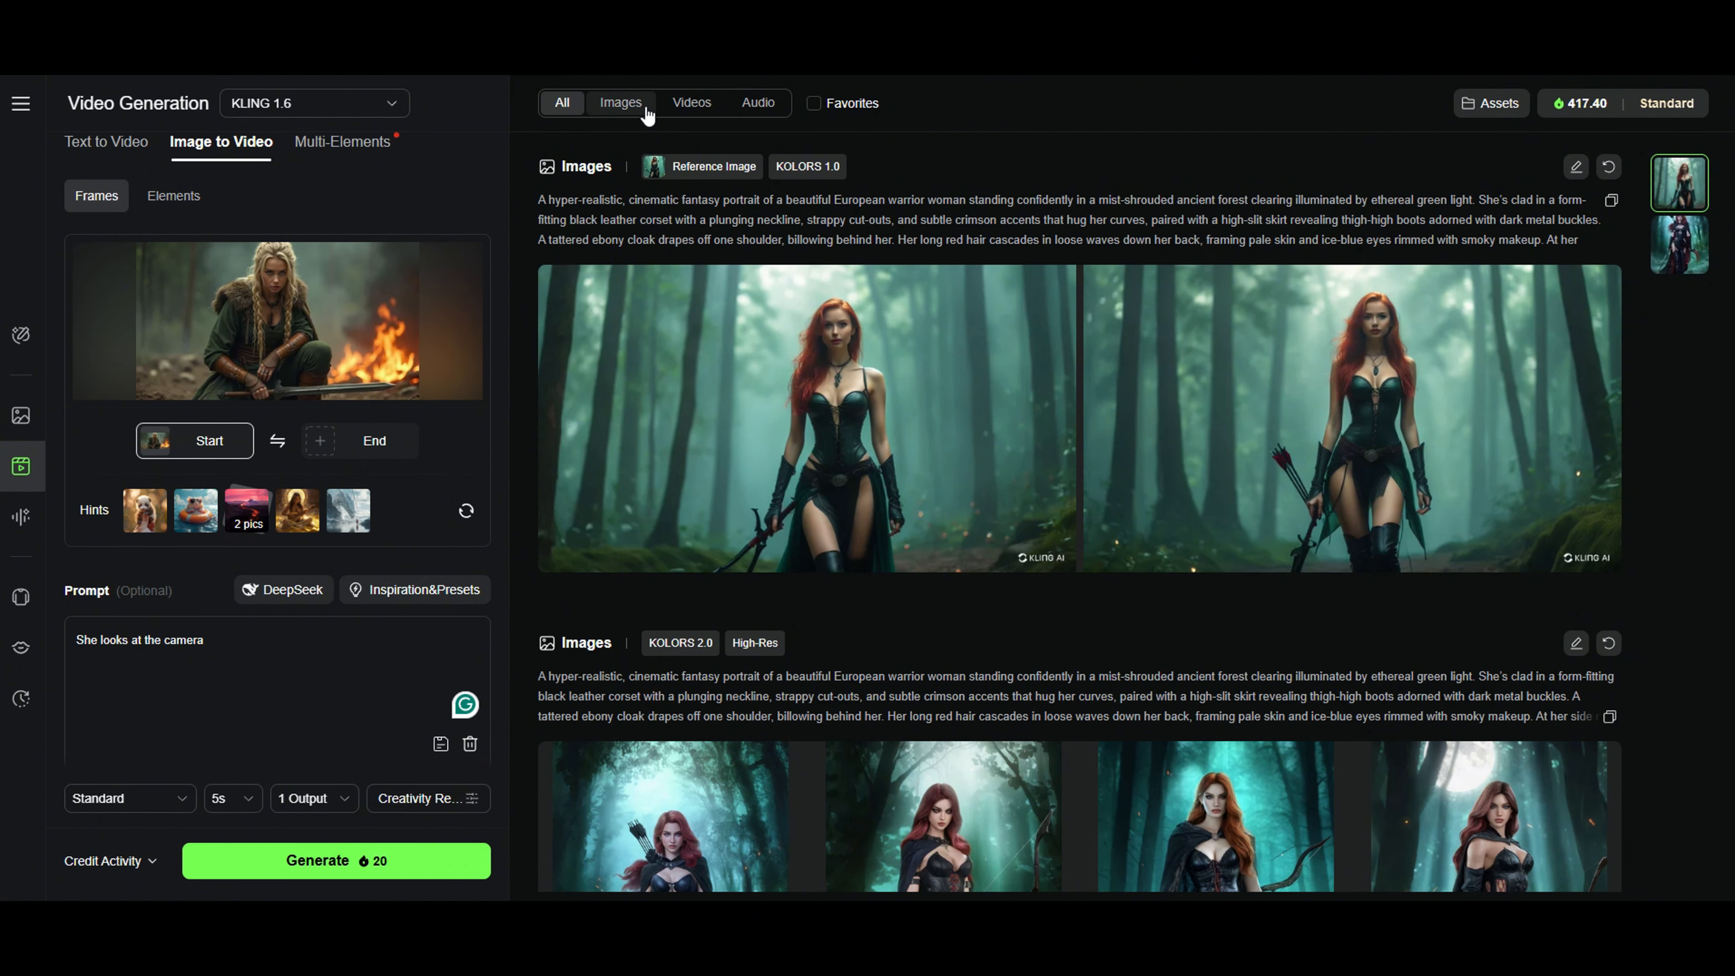
scroll(318, 759, down, 1)
scroll(316, 751, down, 3)
key(ctrl+z)
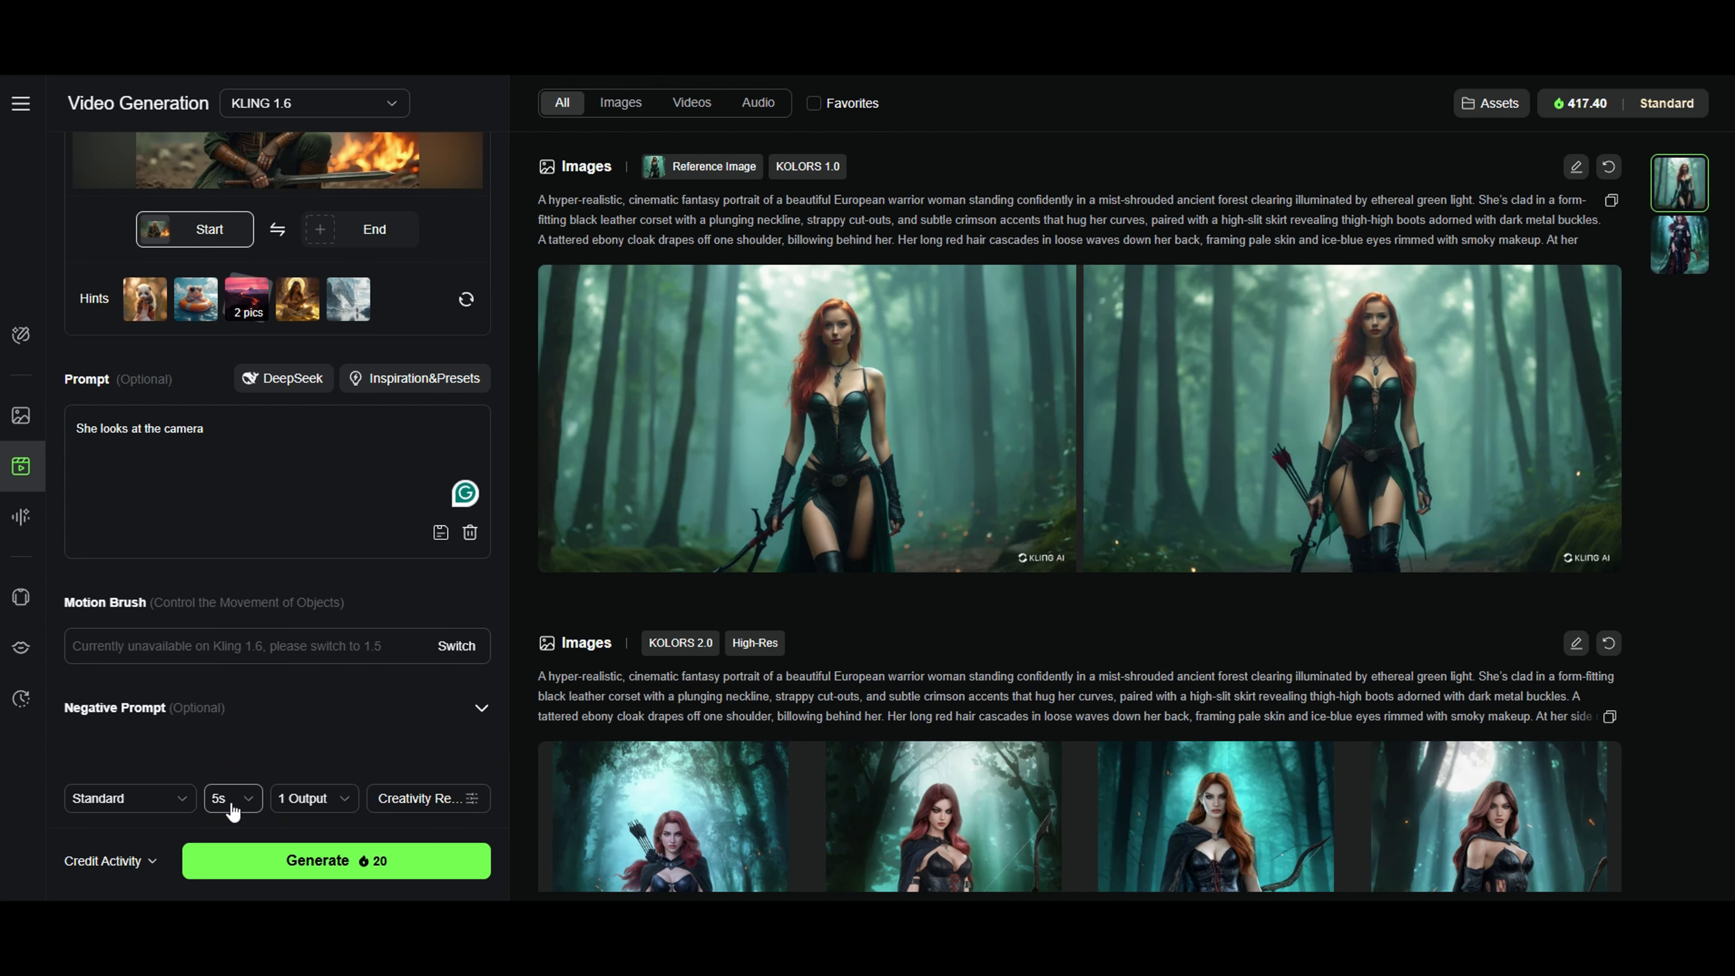
Check the creativity setting, try KLING 2.0 Master with a 10 s duration, and return to KLING 1.6 at 5 s
click(421, 804)
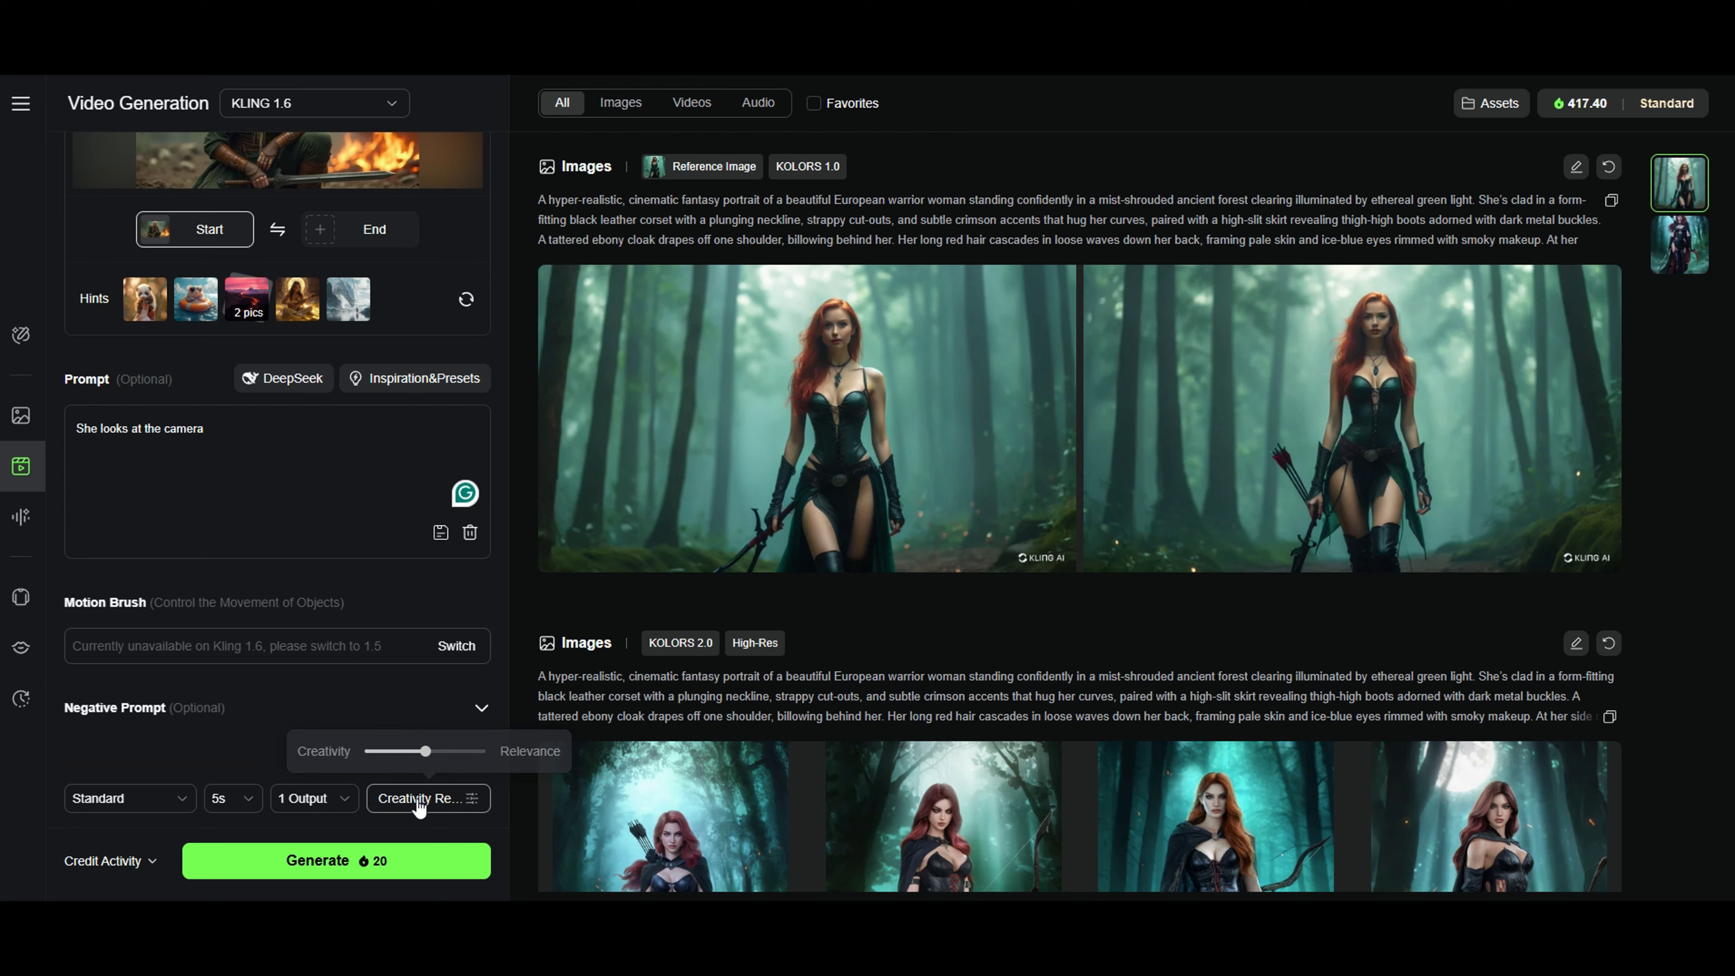
mouse_move(148, 863)
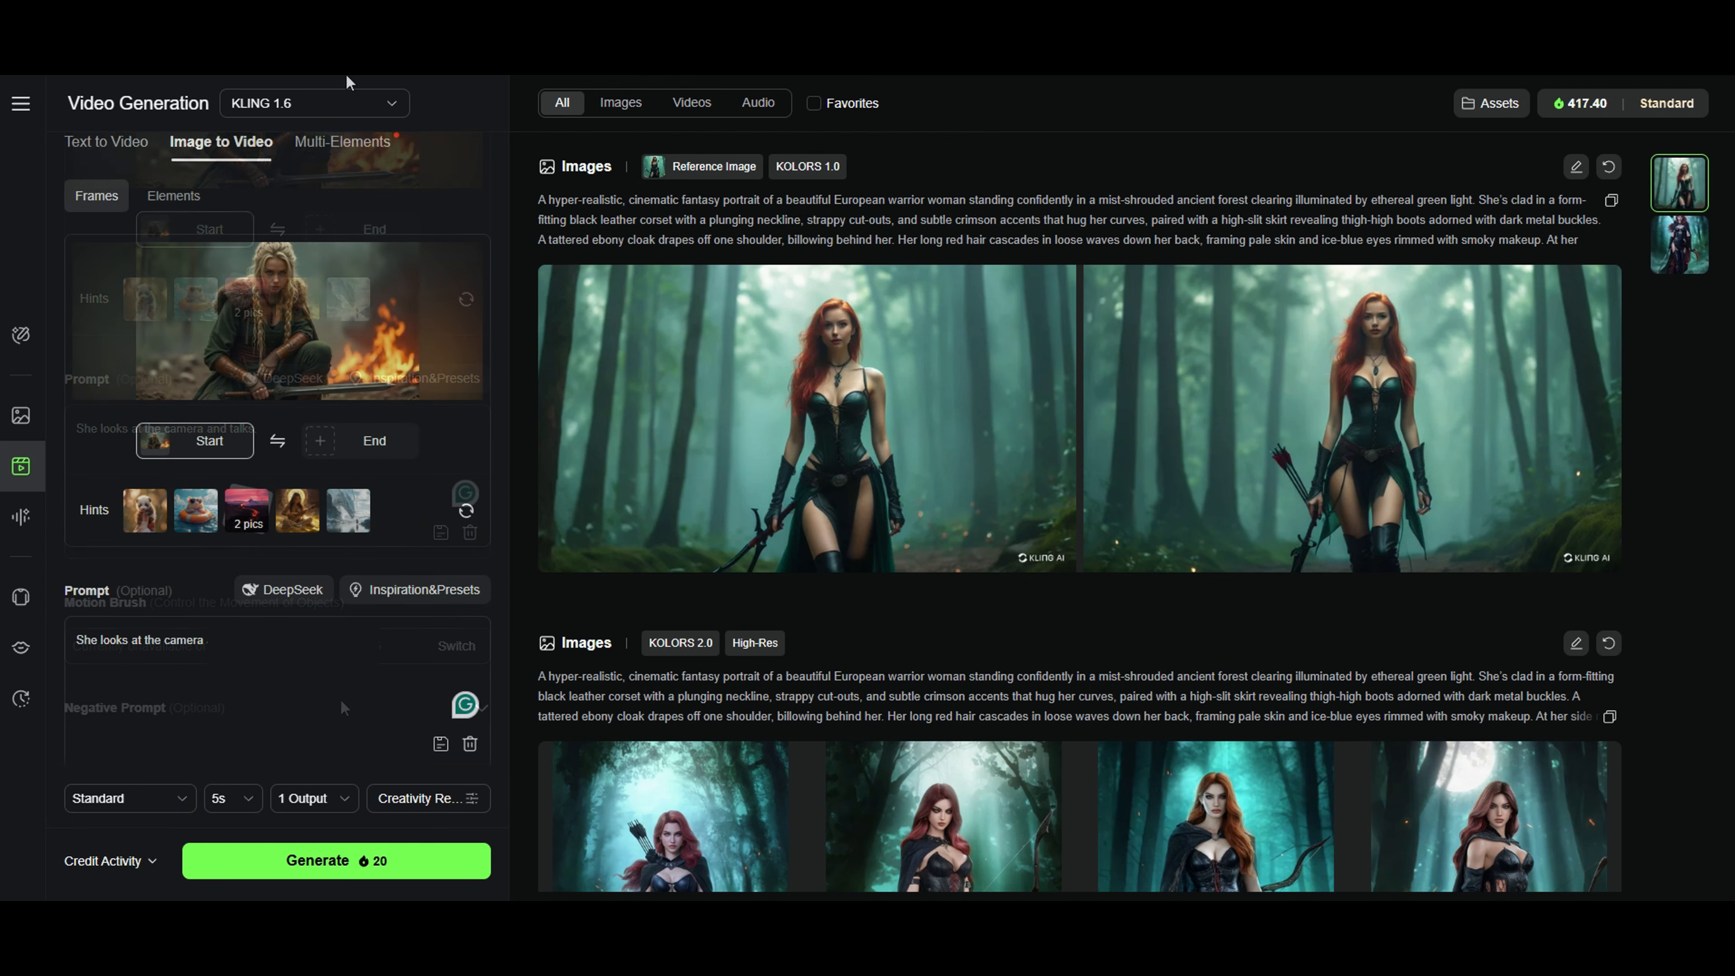
click(337, 116)
click(315, 193)
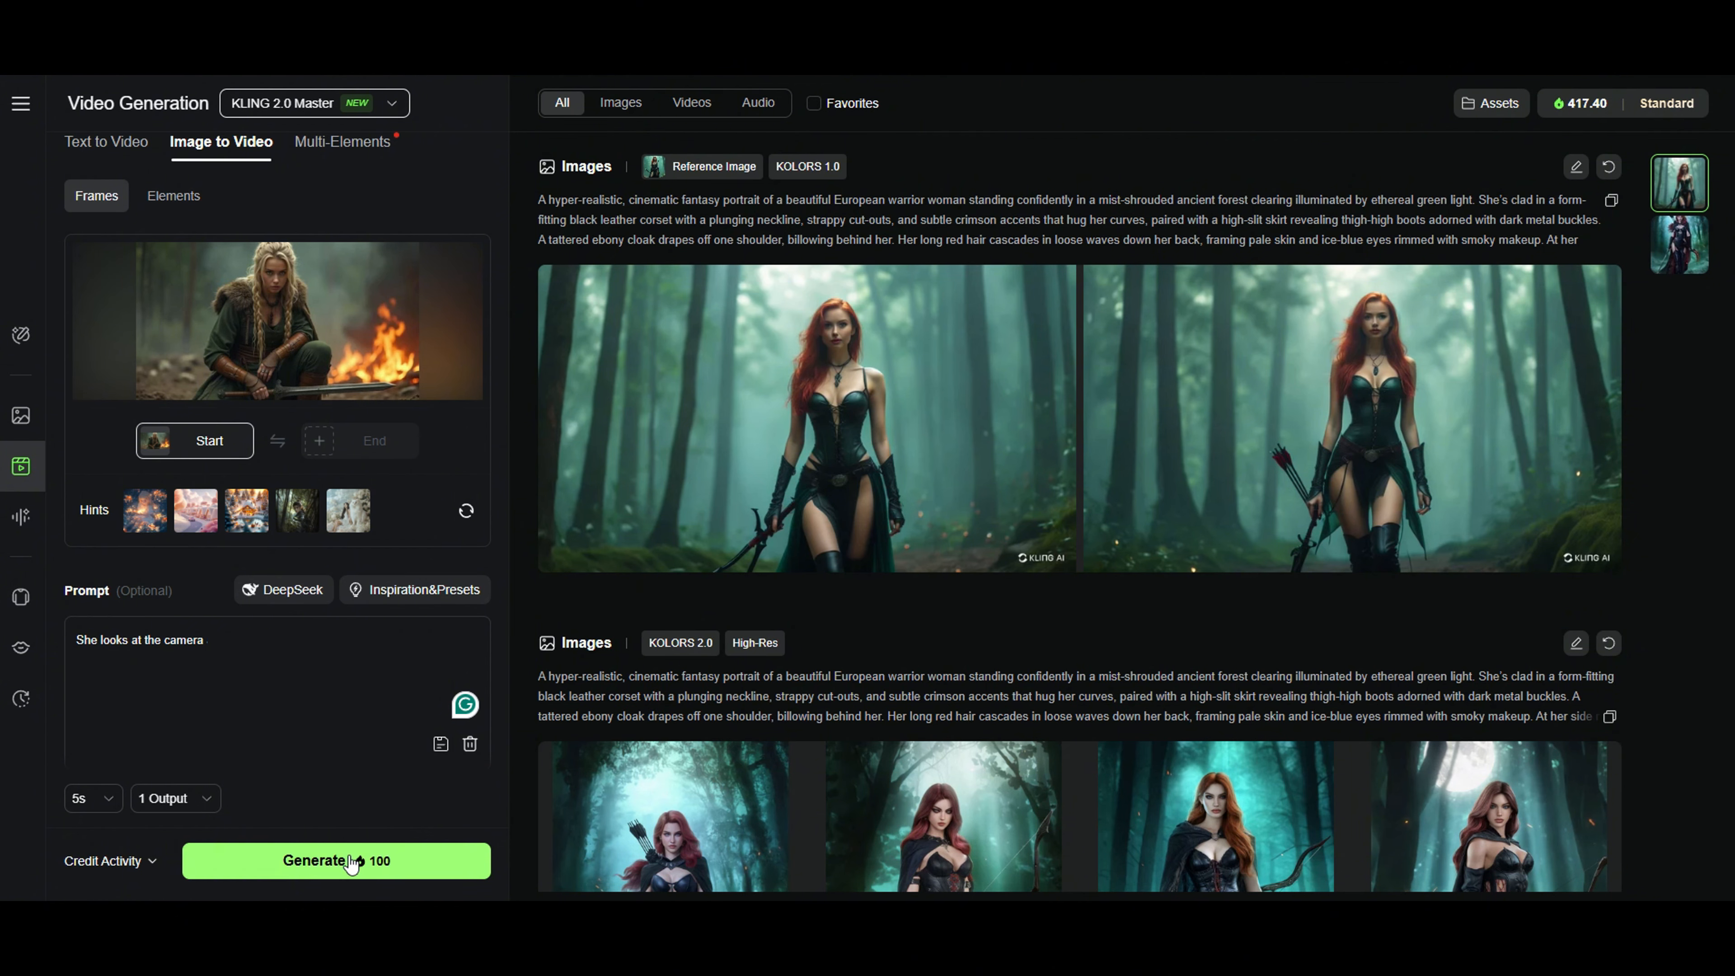
scroll(288, 697, down, 2)
click(84, 799)
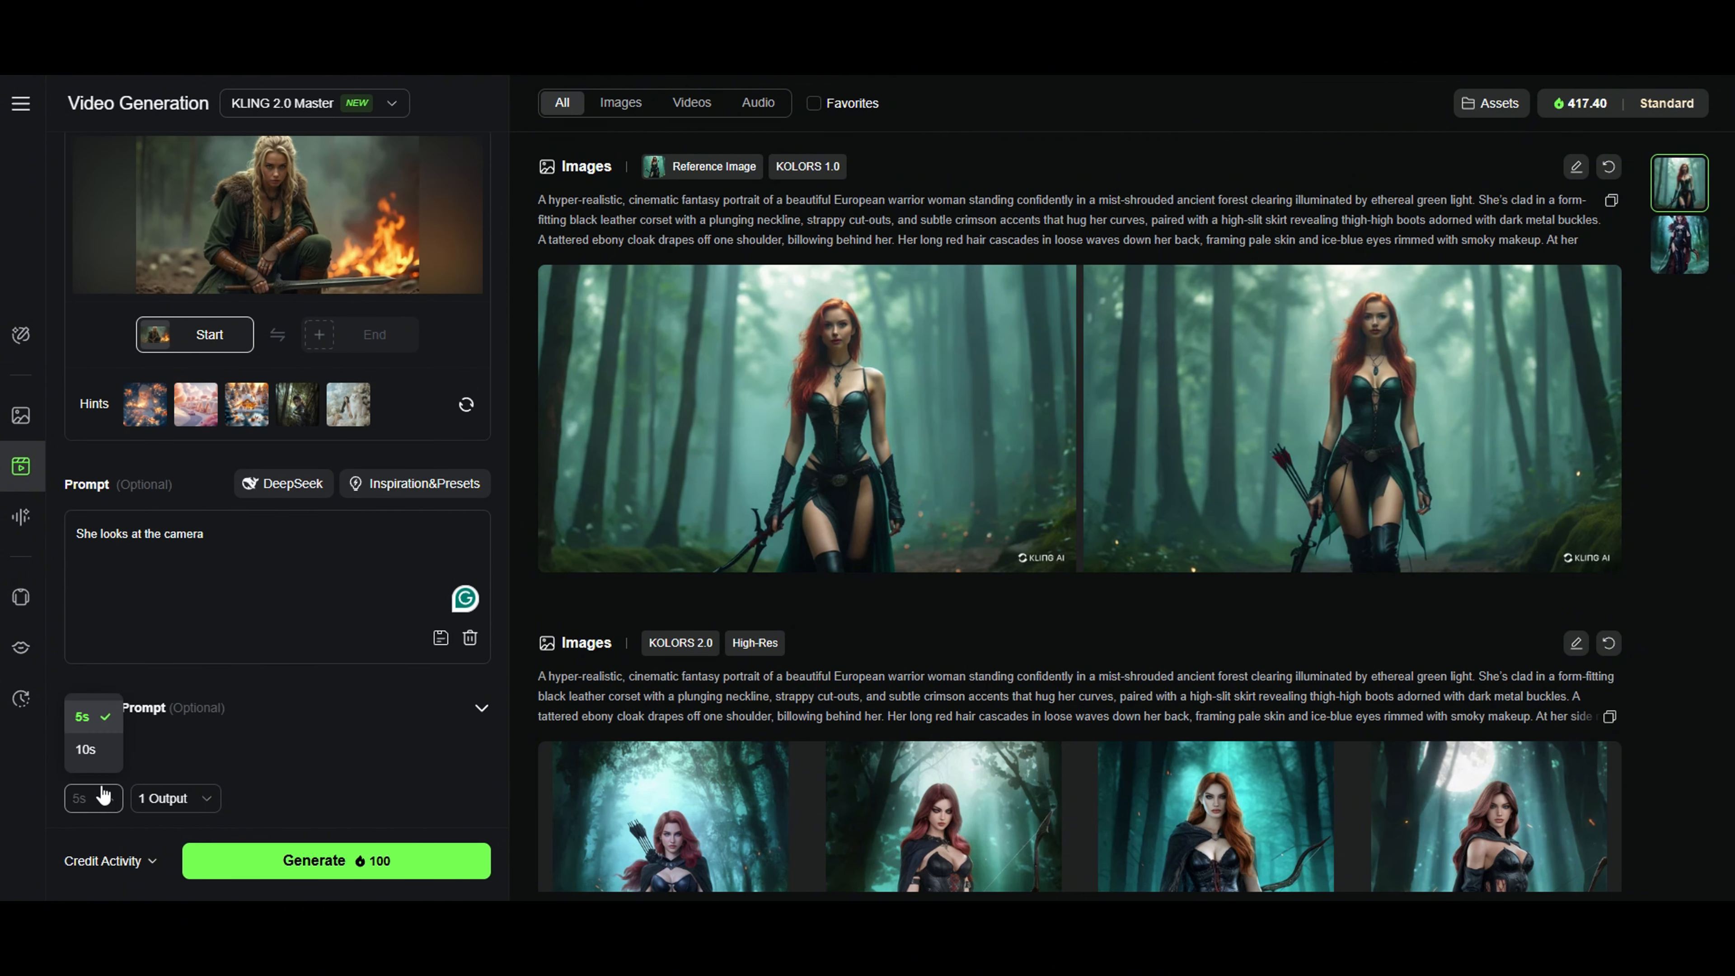
click(96, 752)
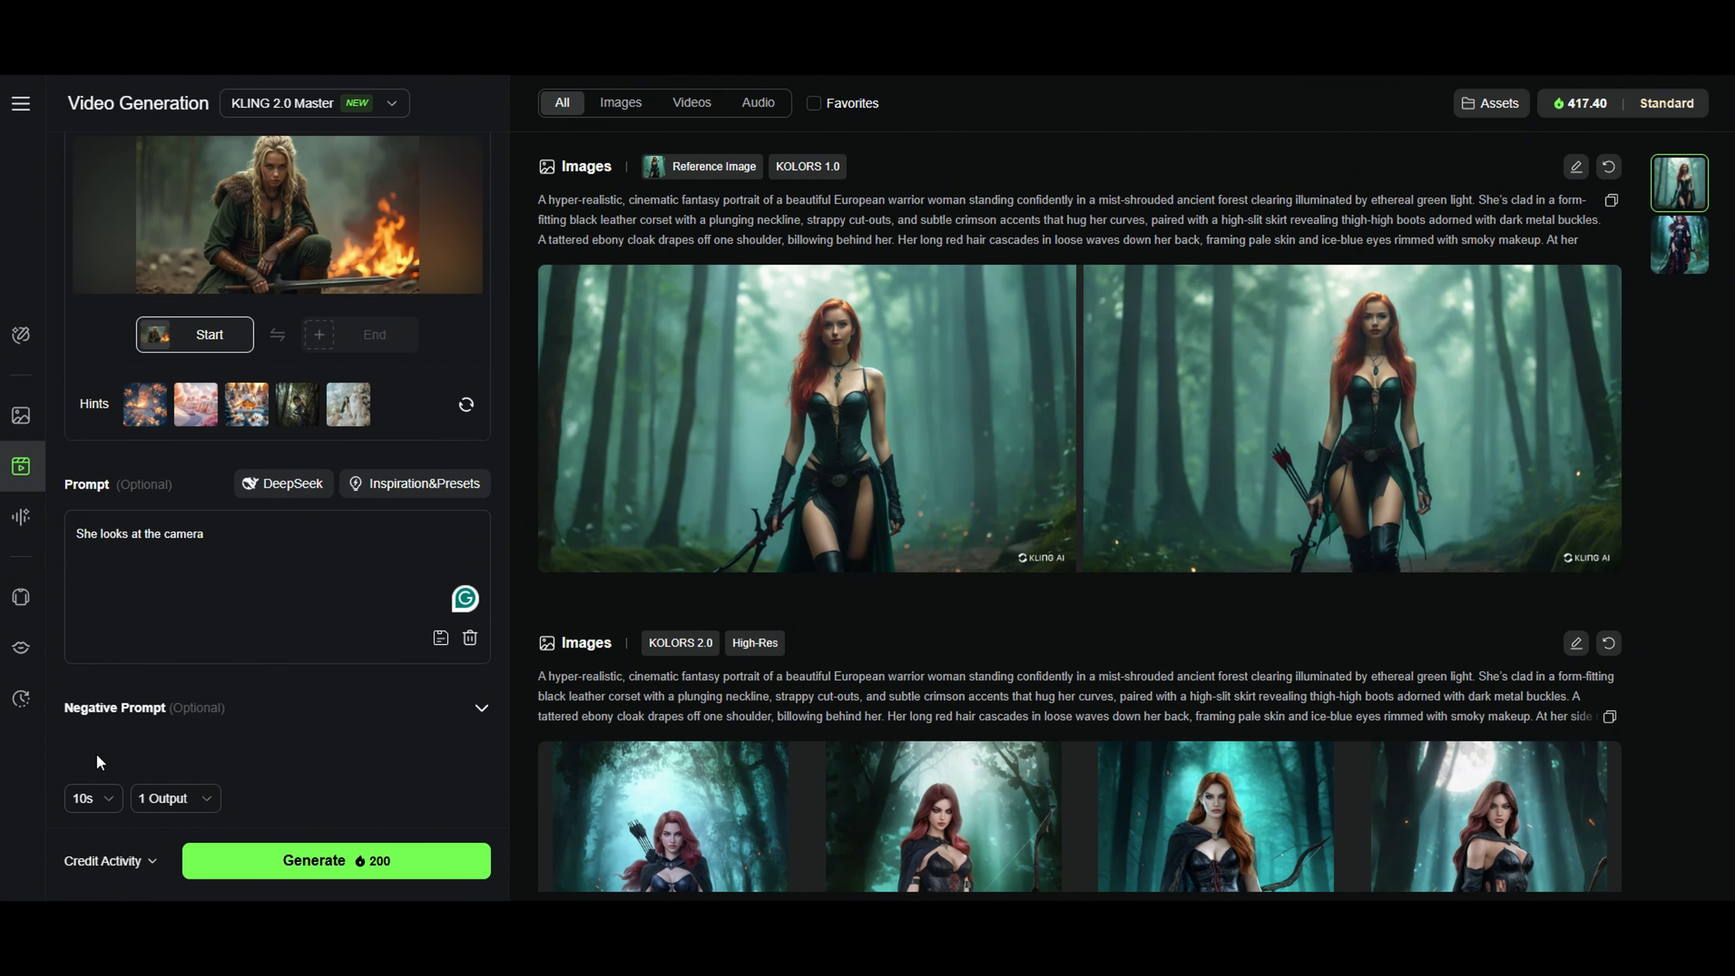
click(88, 798)
click(90, 708)
scroll(284, 583, up, 3)
click(345, 111)
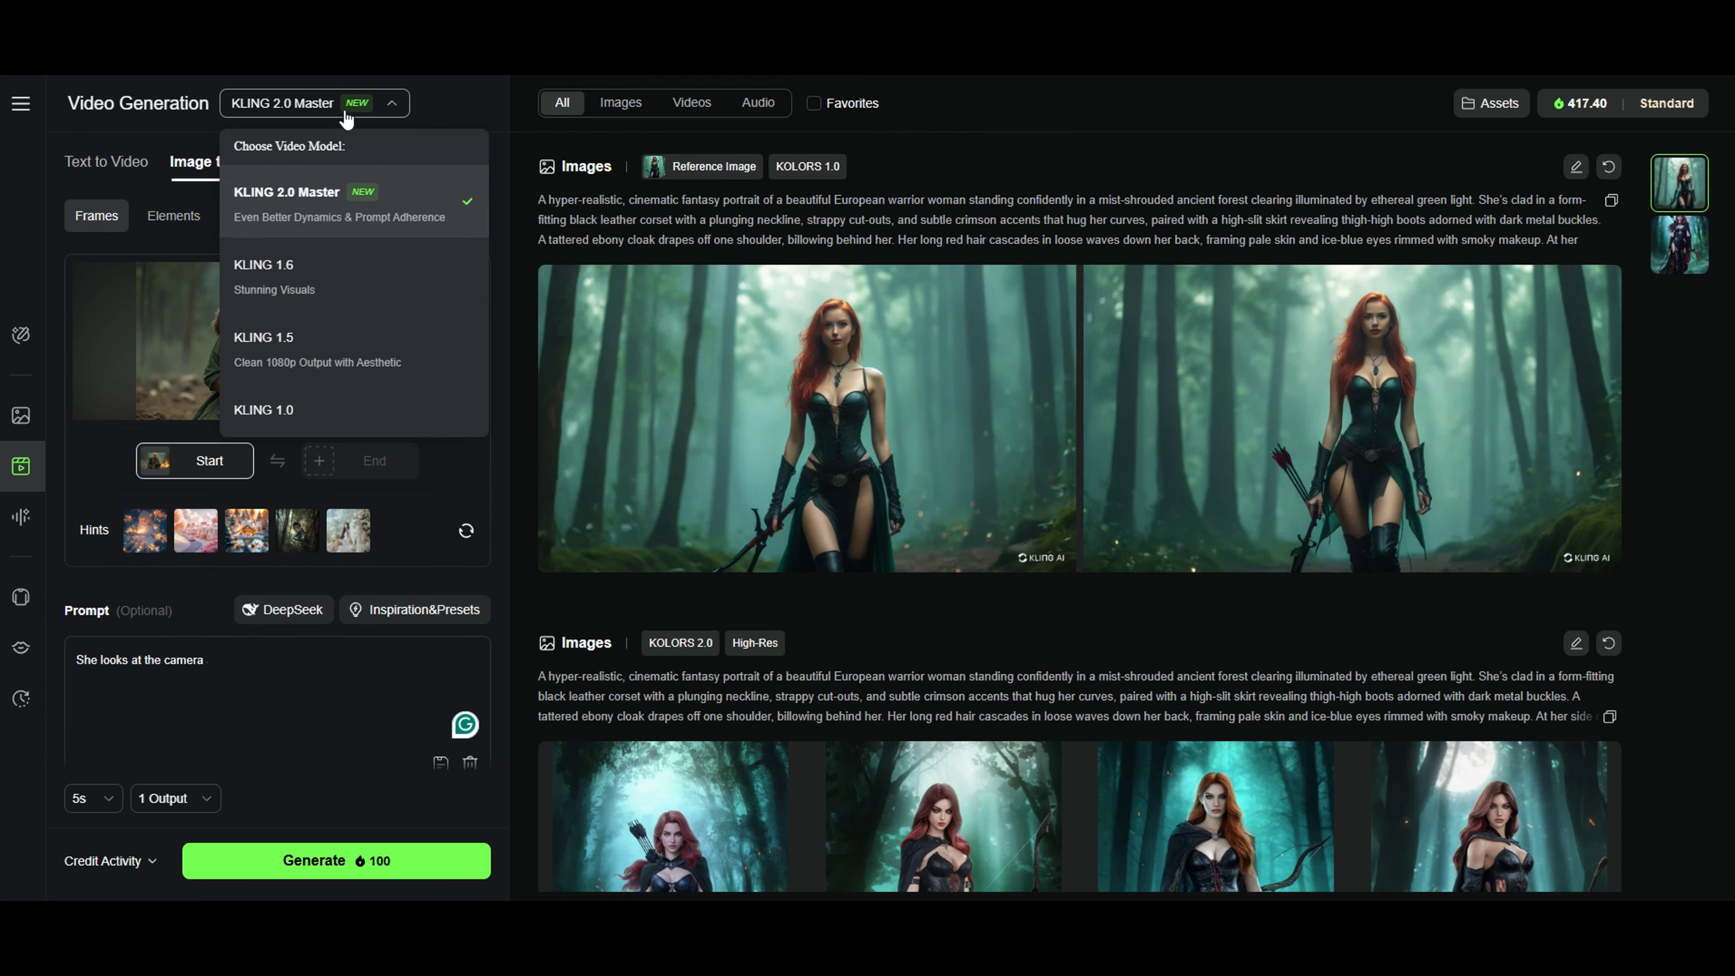
click(297, 287)
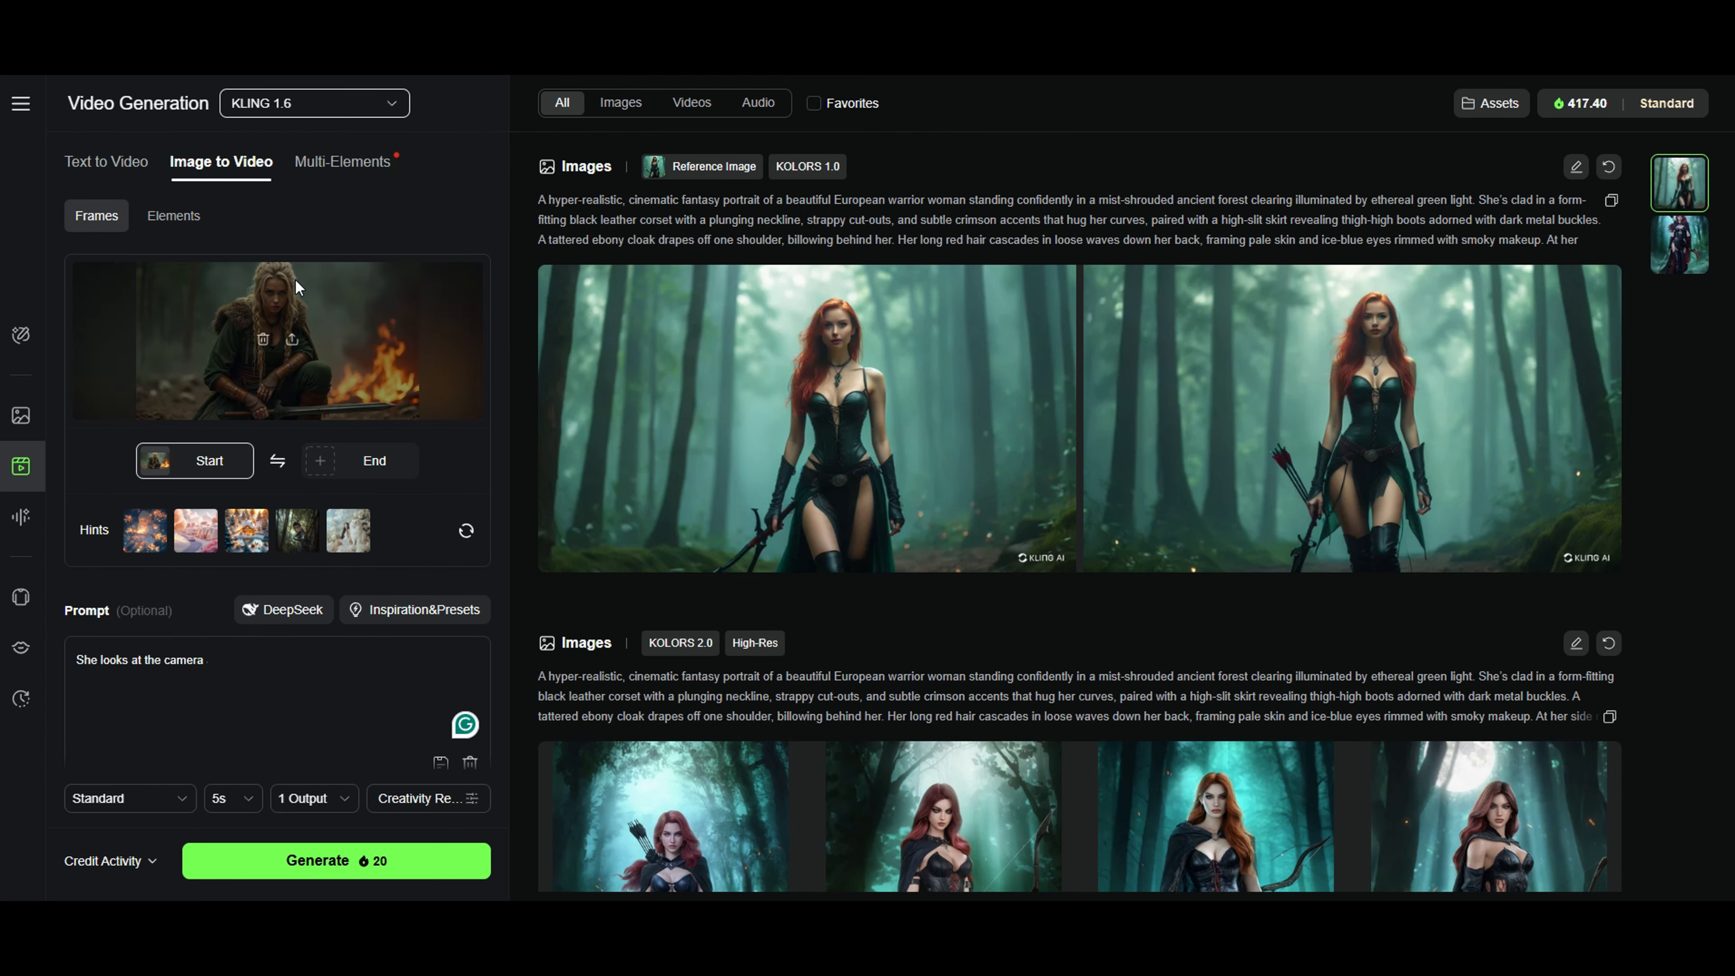
Generate the video from the start frame and play the result
click(335, 861)
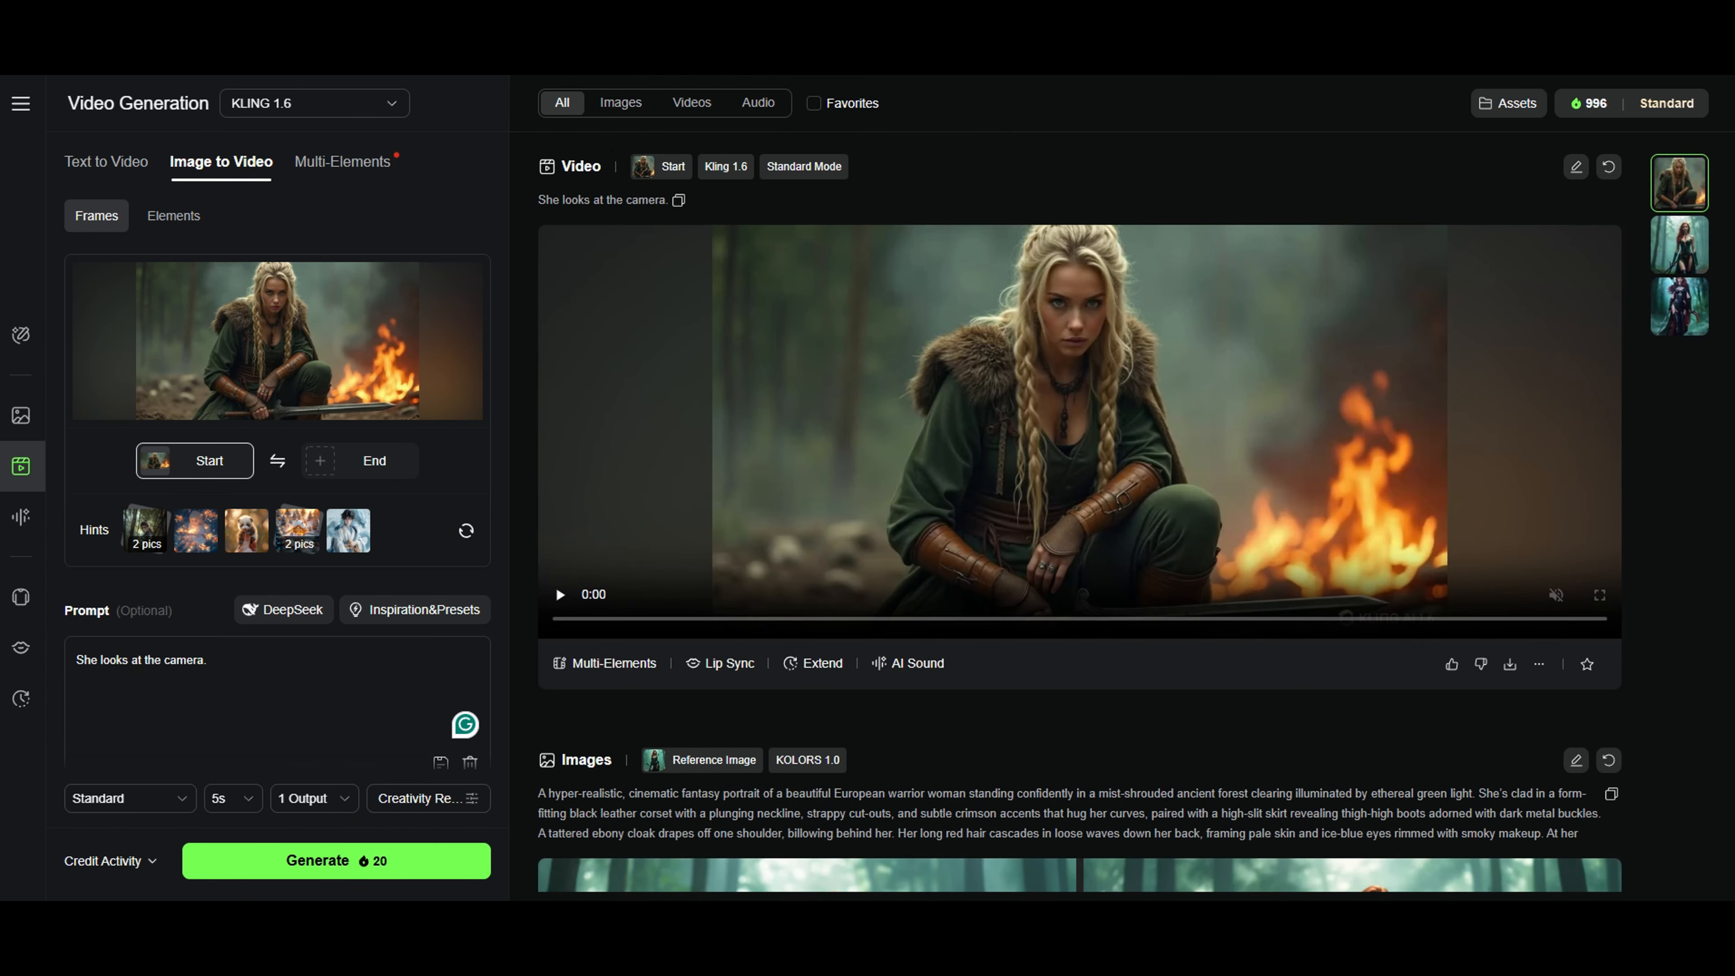
click(560, 596)
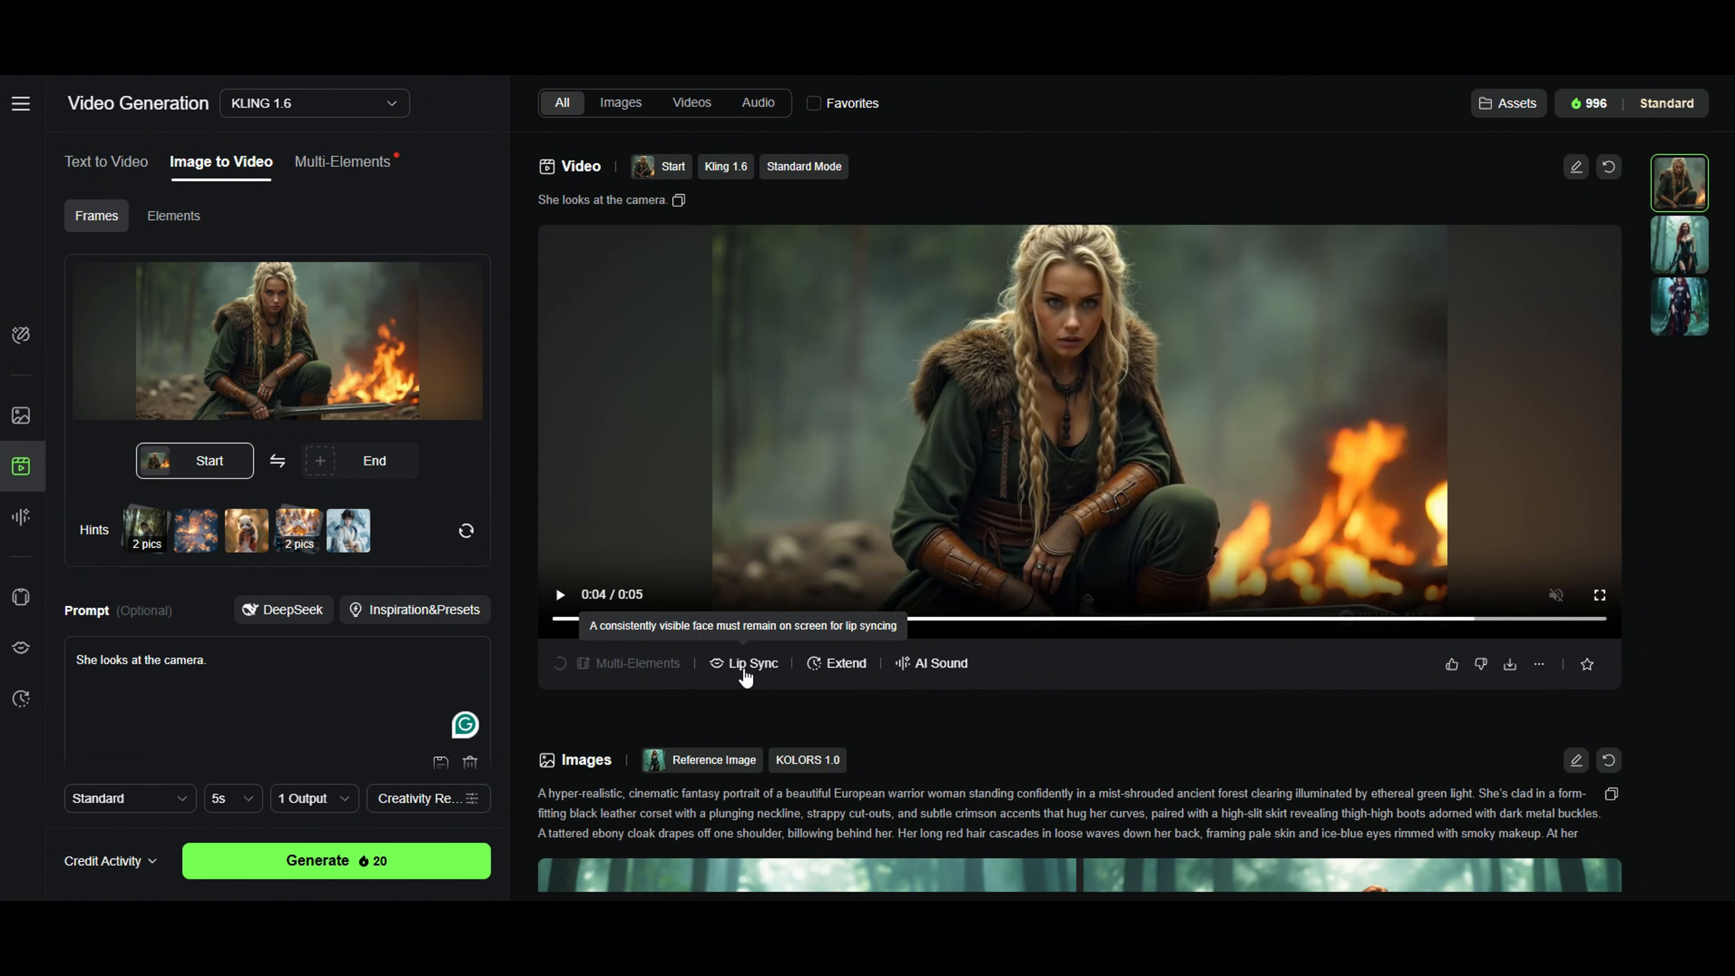
Generate a lip sync for the warrior video using the uploaded ElevenLabs_2025Brittney - 2.mp3, trimmed to 4.3 s
click(746, 663)
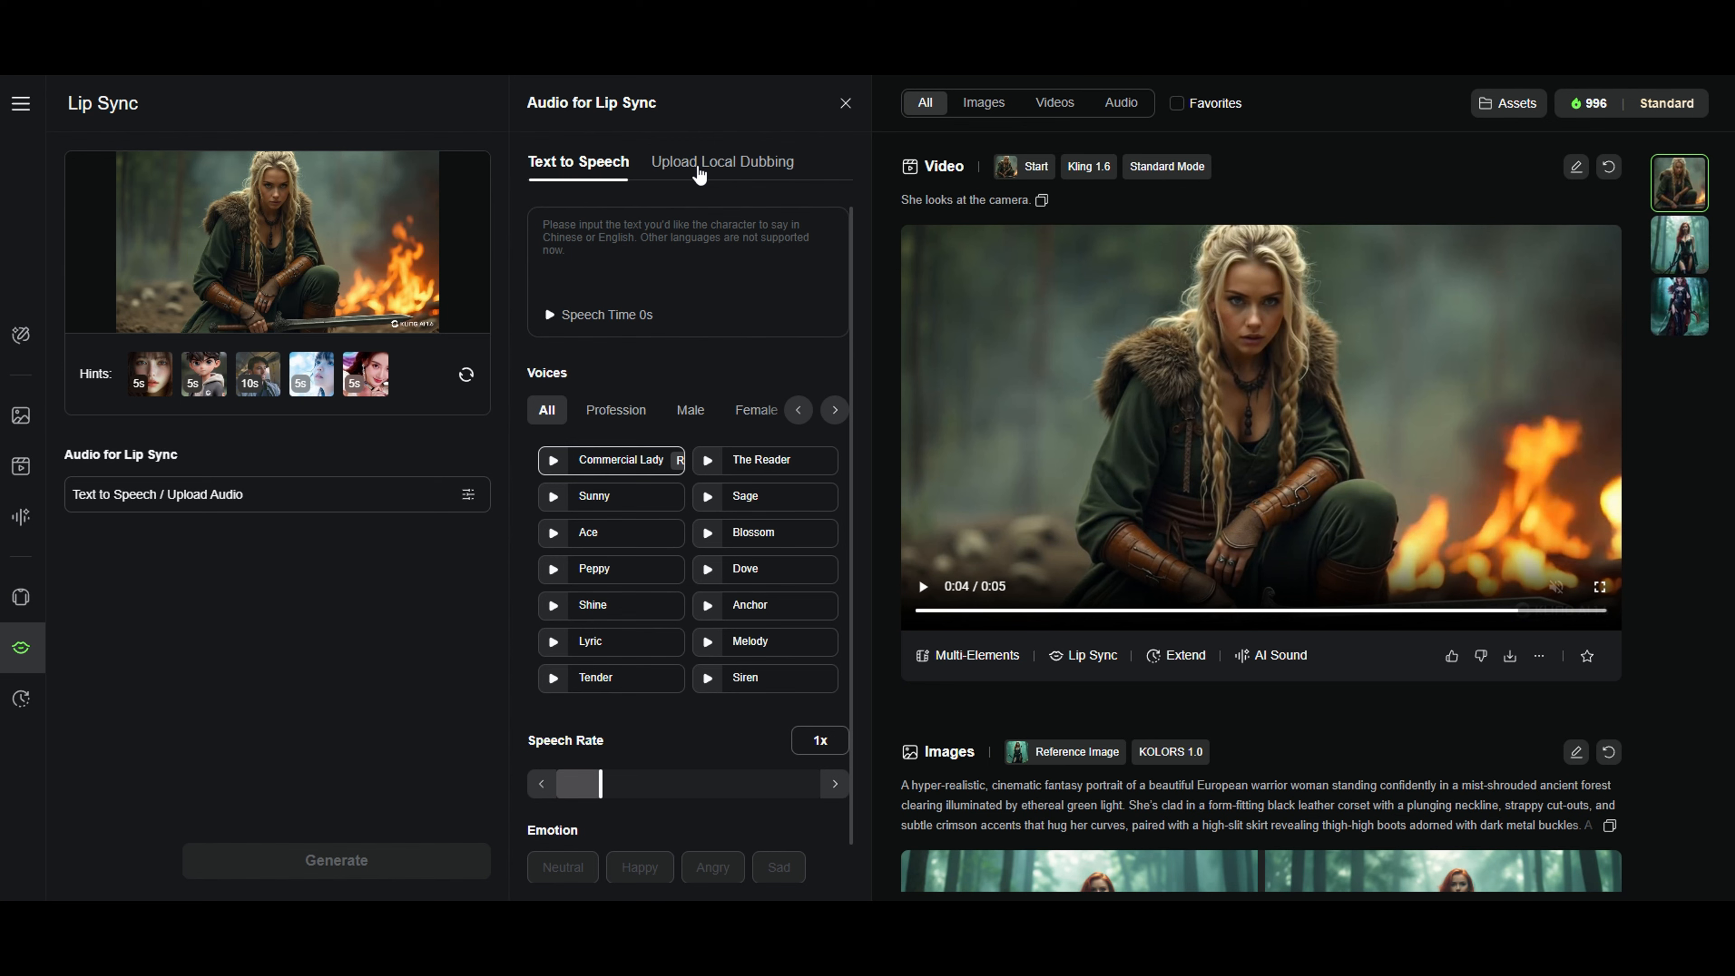
click(699, 164)
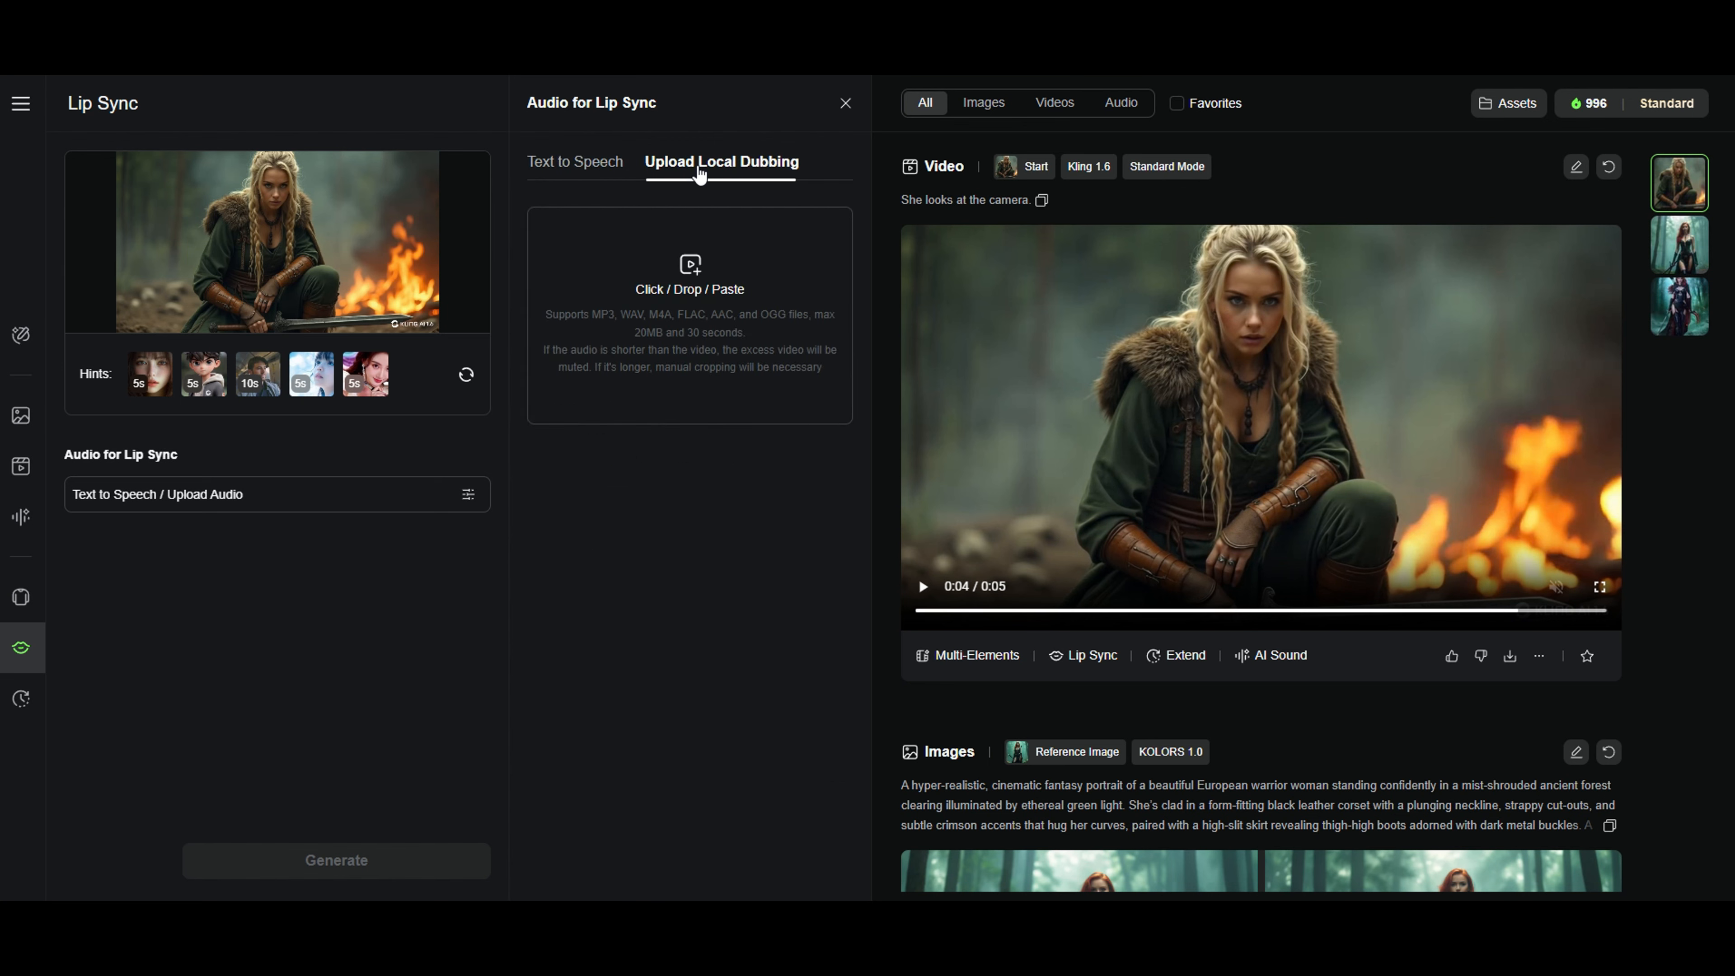
click(688, 279)
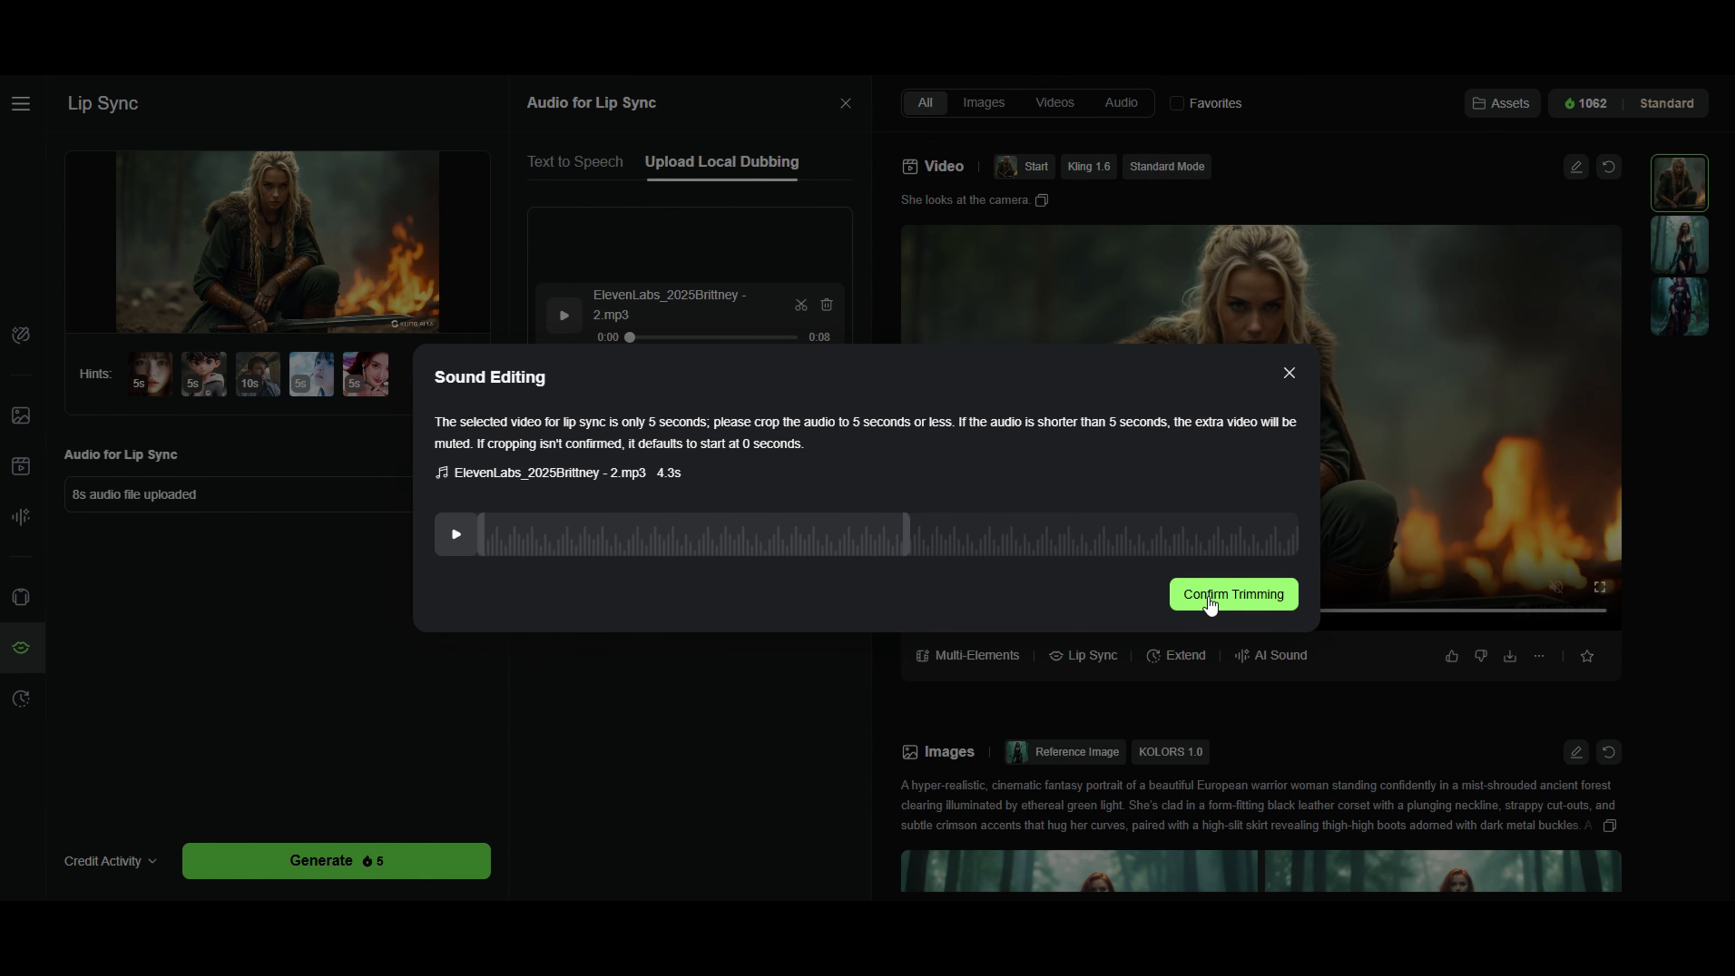
click(1220, 592)
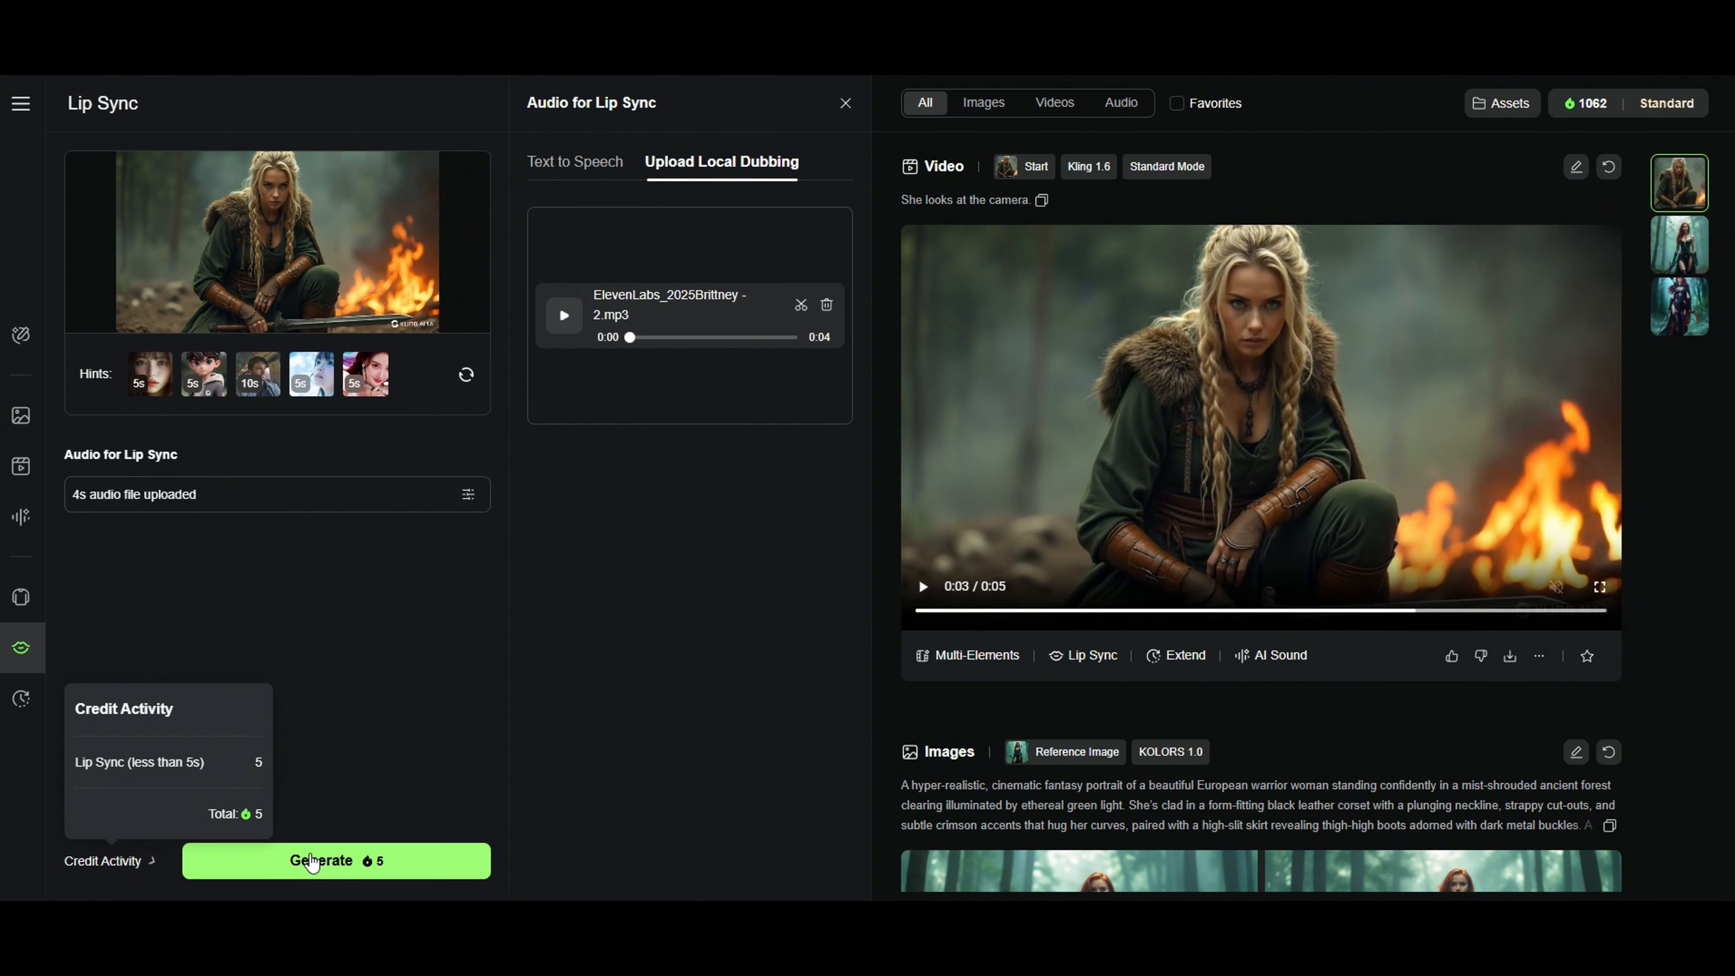
click(340, 867)
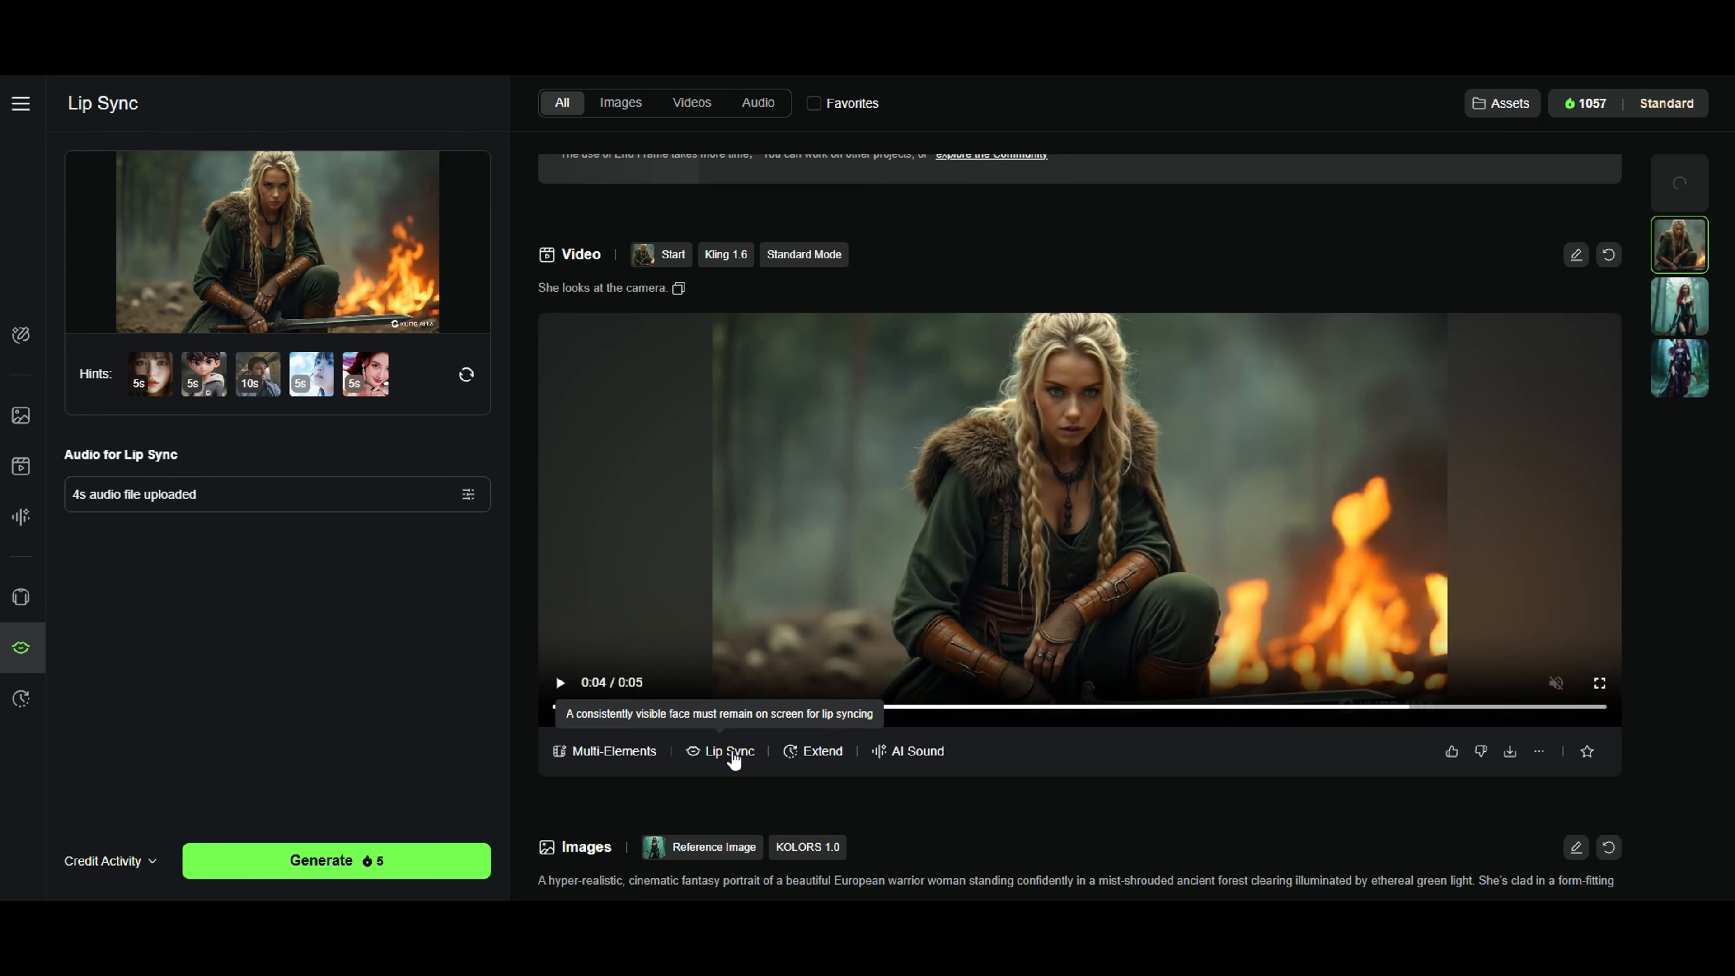
click(730, 751)
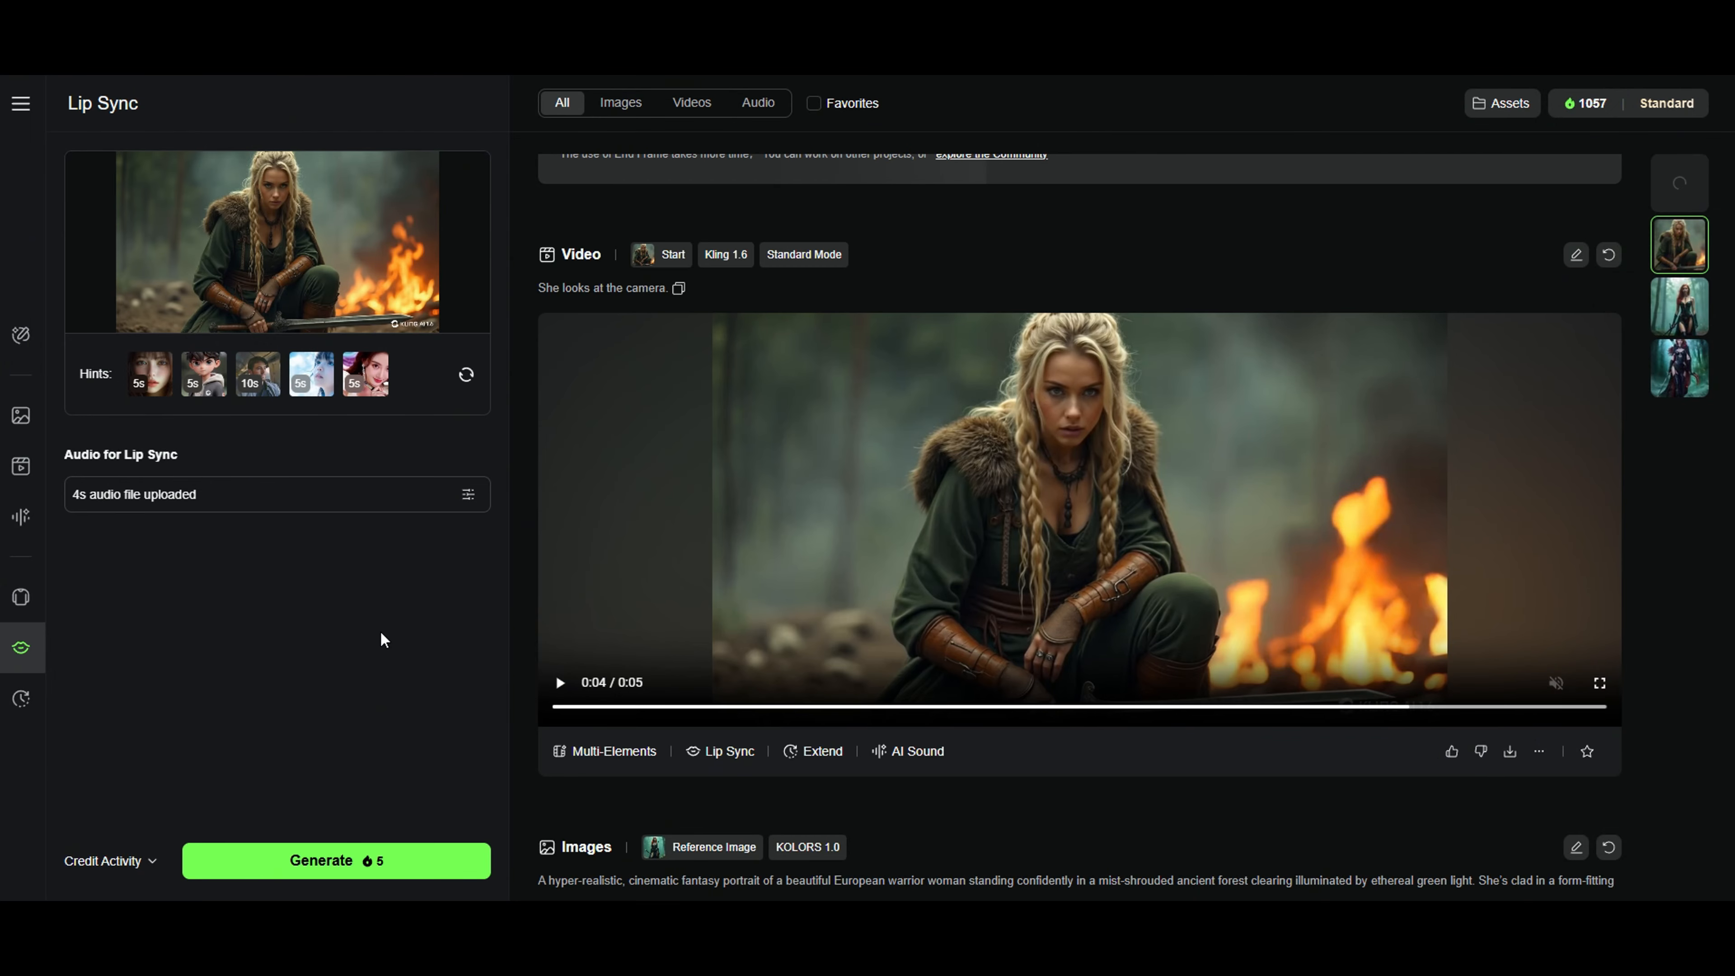
scroll(866, 650, down, 3)
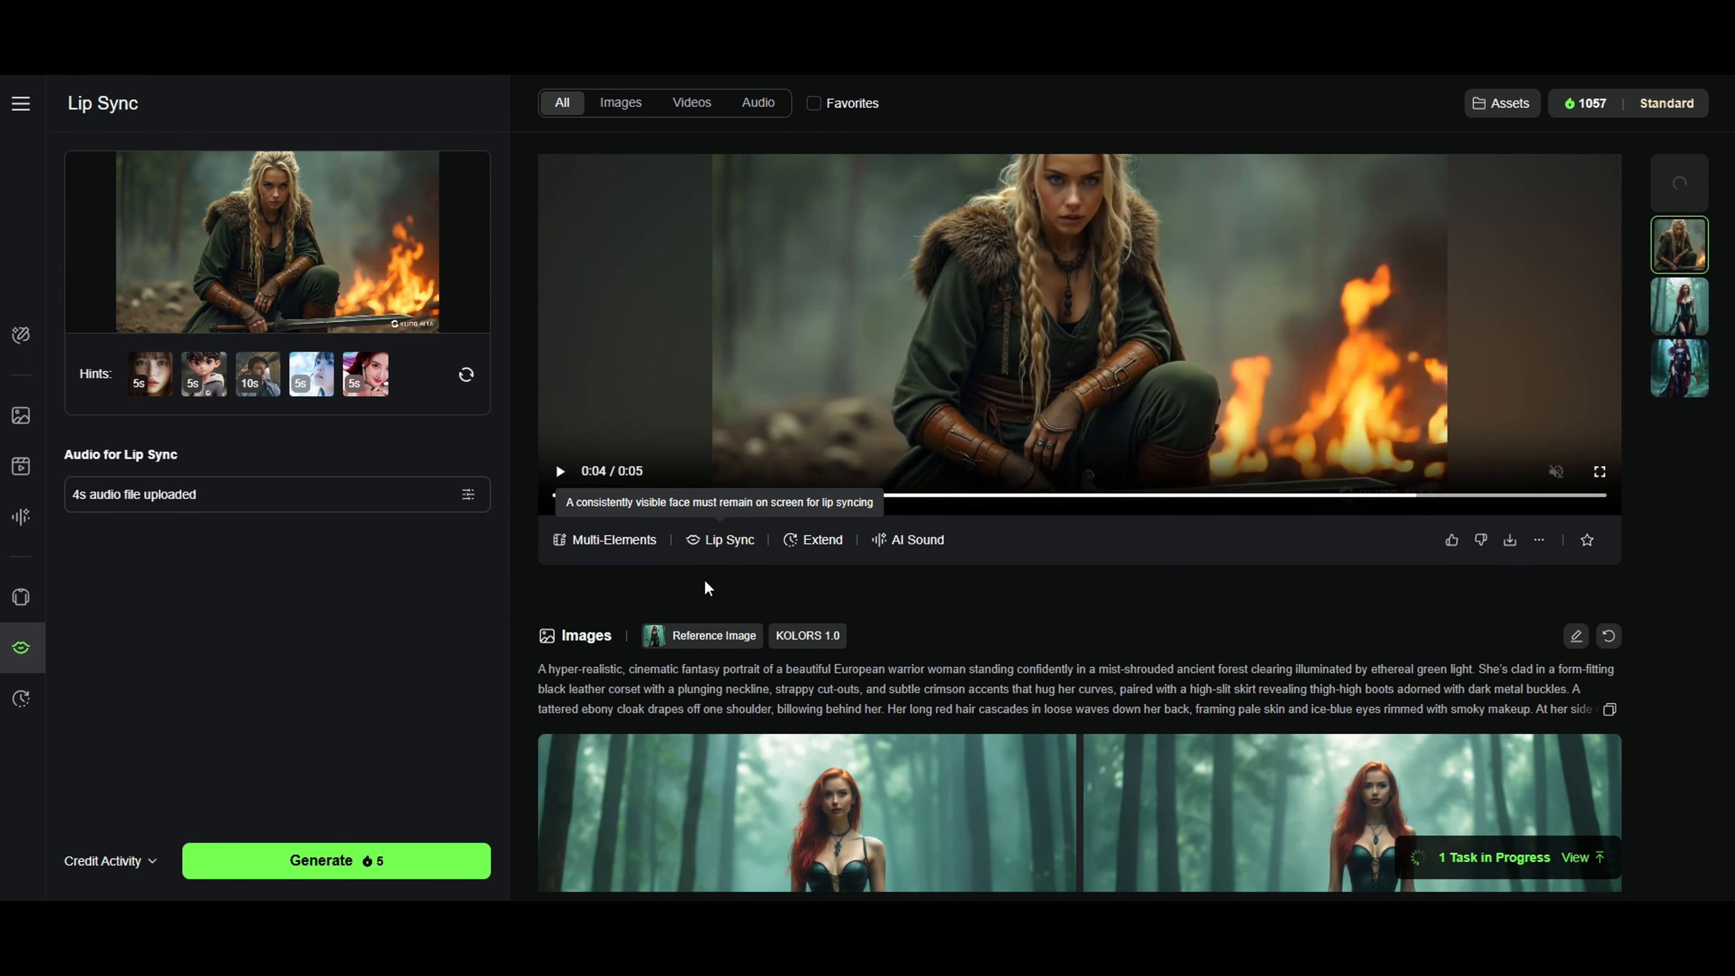
scroll(687, 615, up, 6)
scroll(686, 618, down, 4)
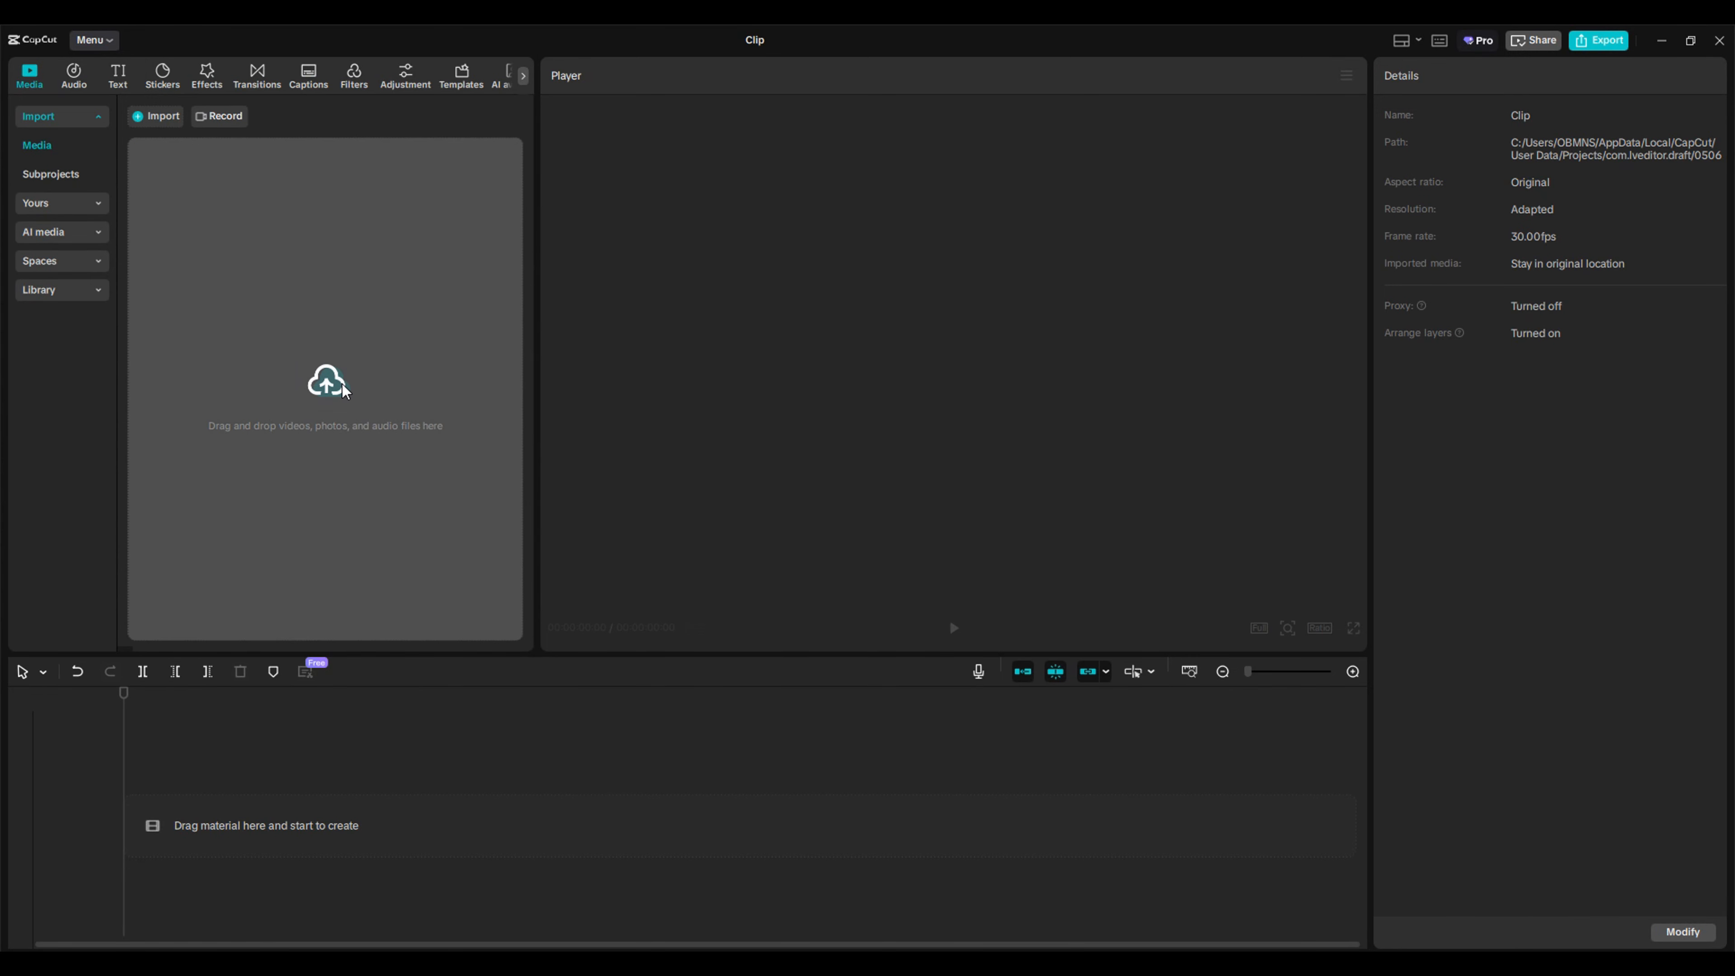
Switch to CapCut, import the five Work video clips and add them all to the timeline
click(344, 391)
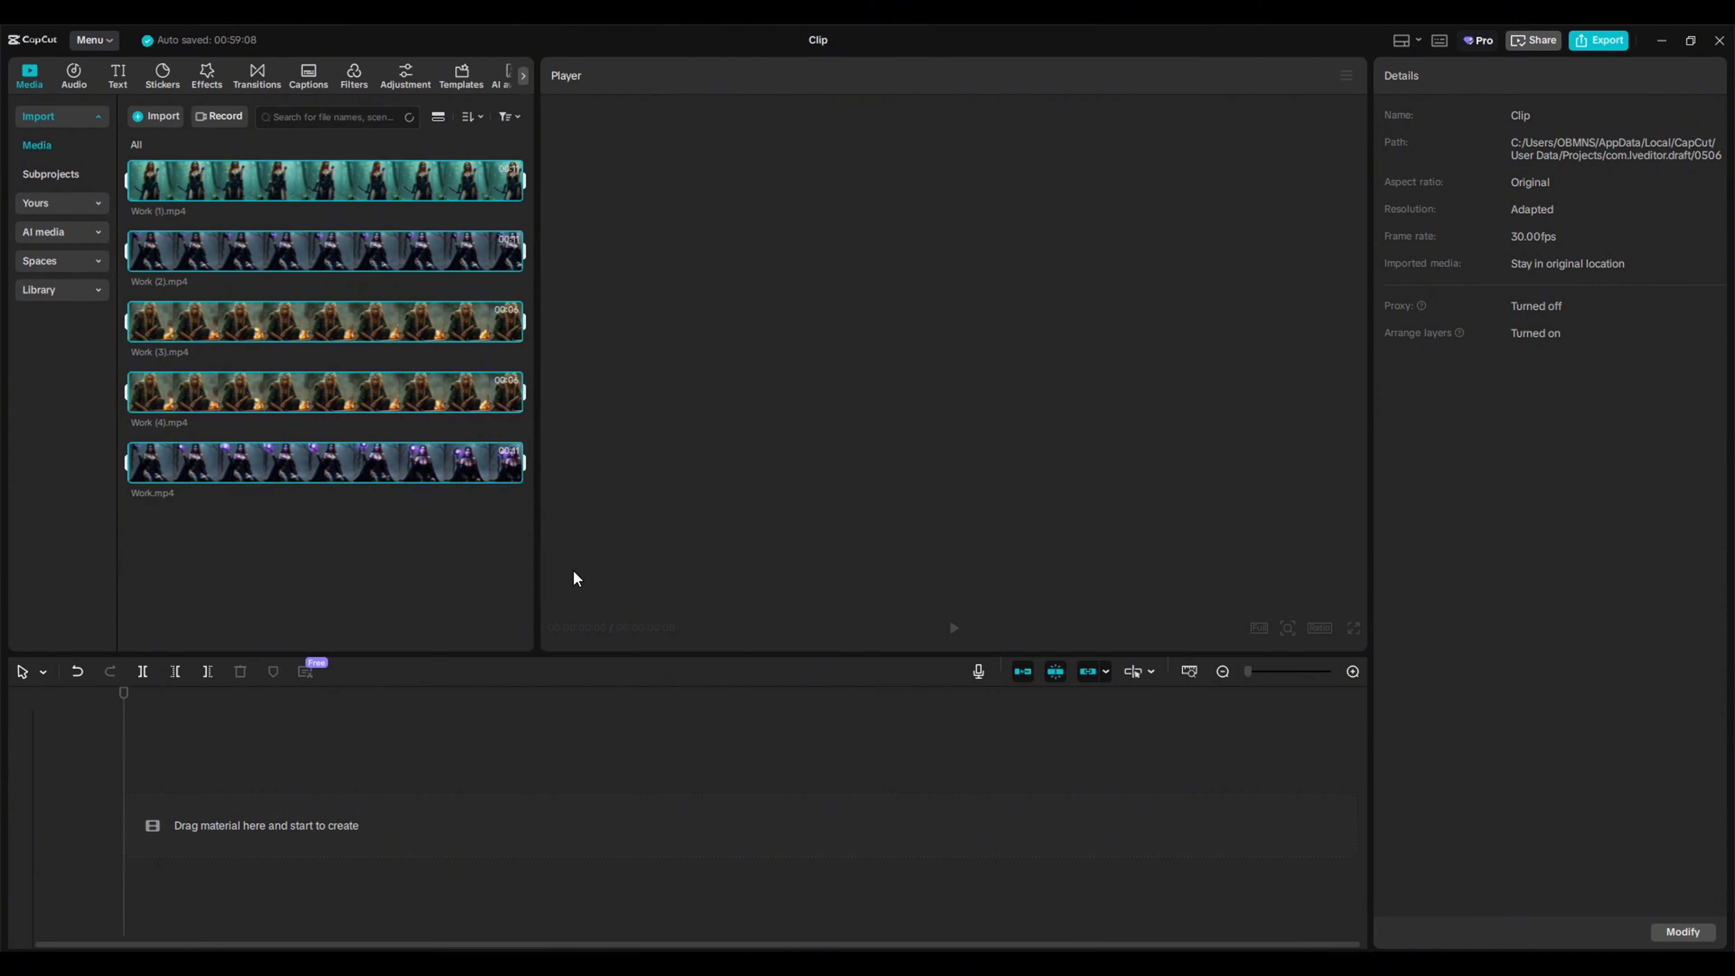
click(511, 472)
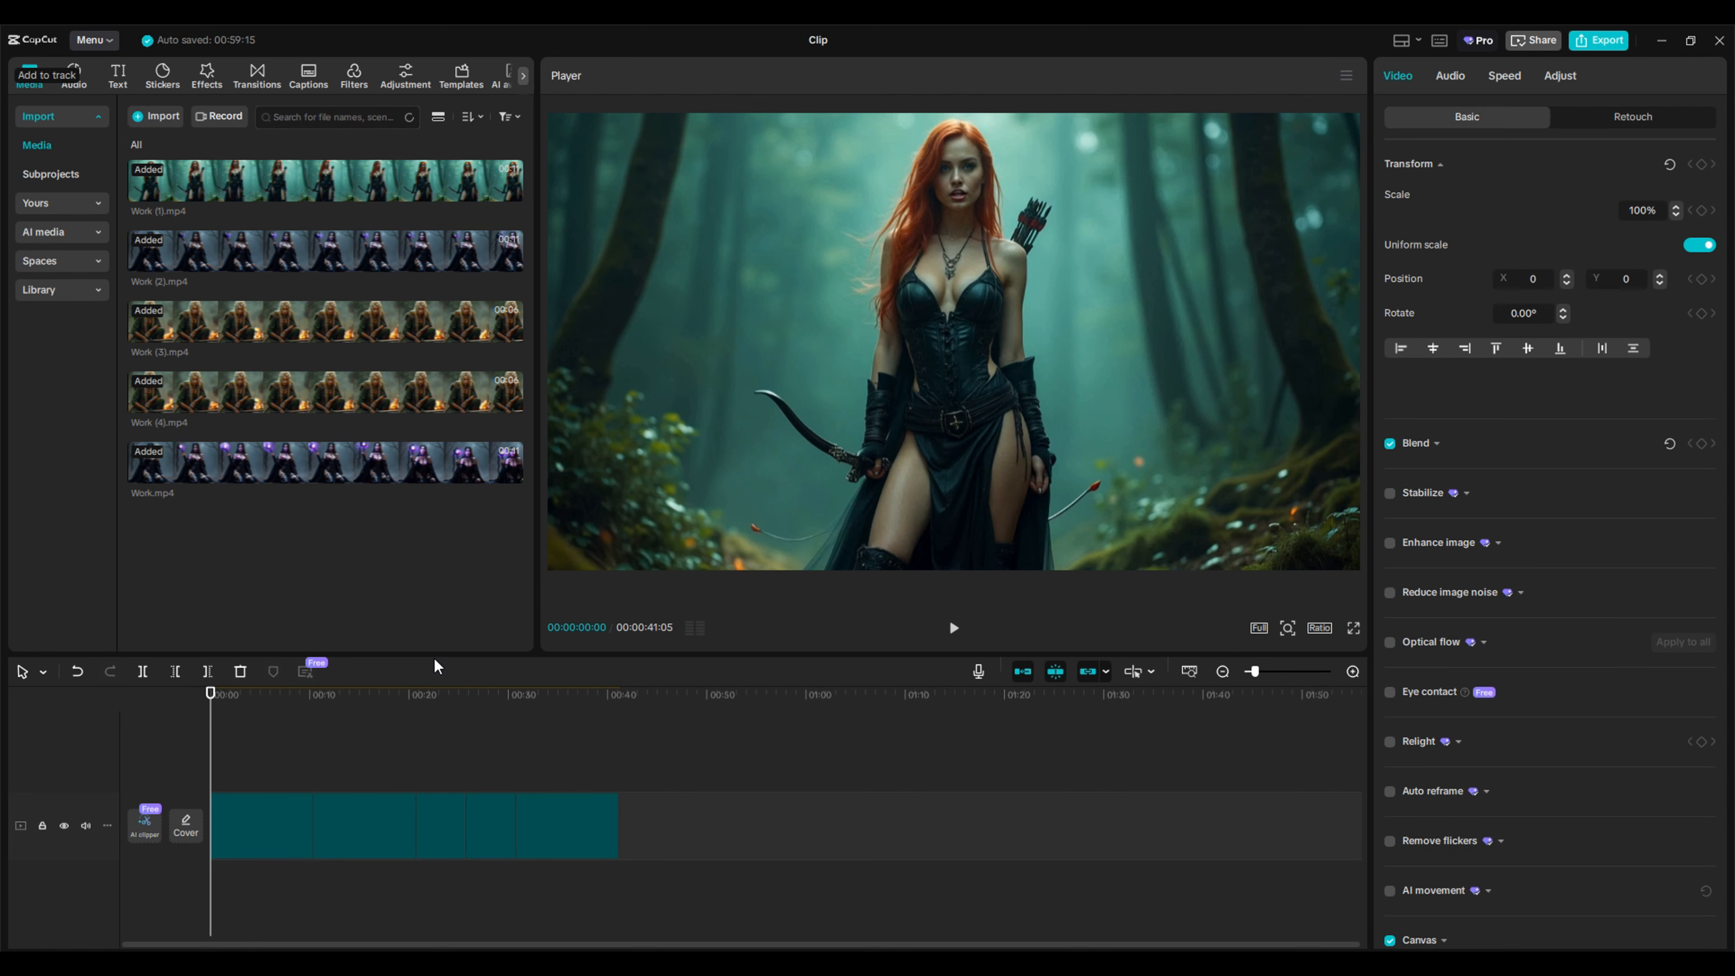
Extract the audio from all five timeline clips onto a separate track
click(284, 829)
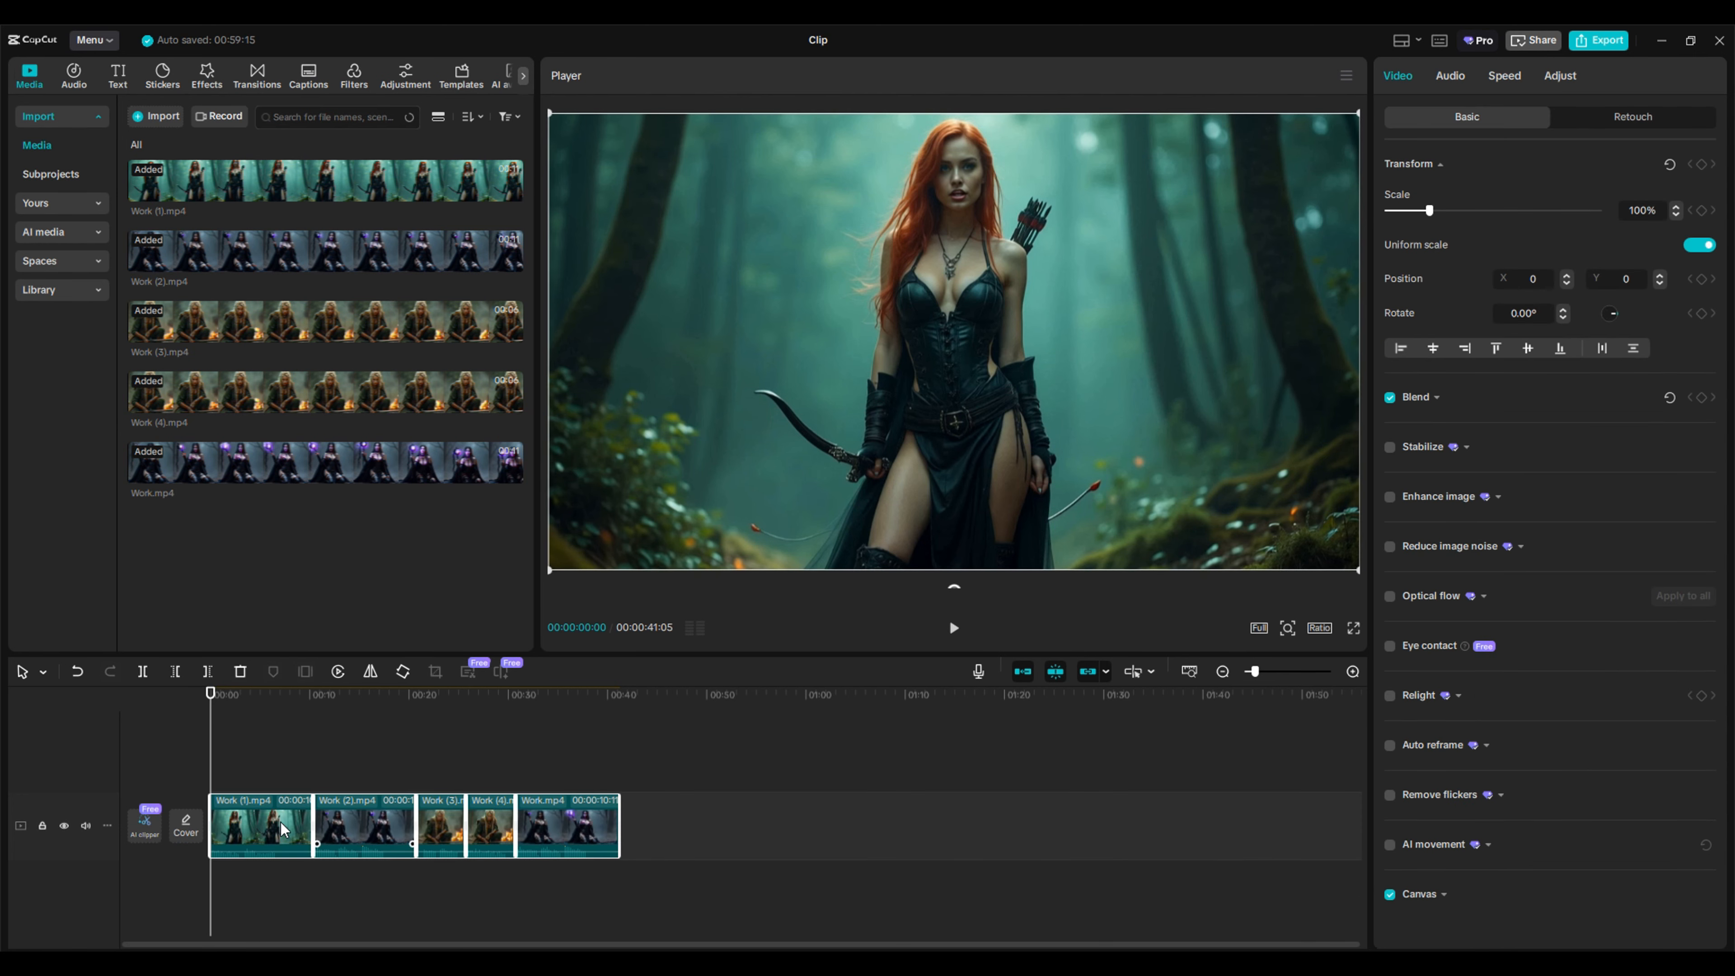
right_click(273, 827)
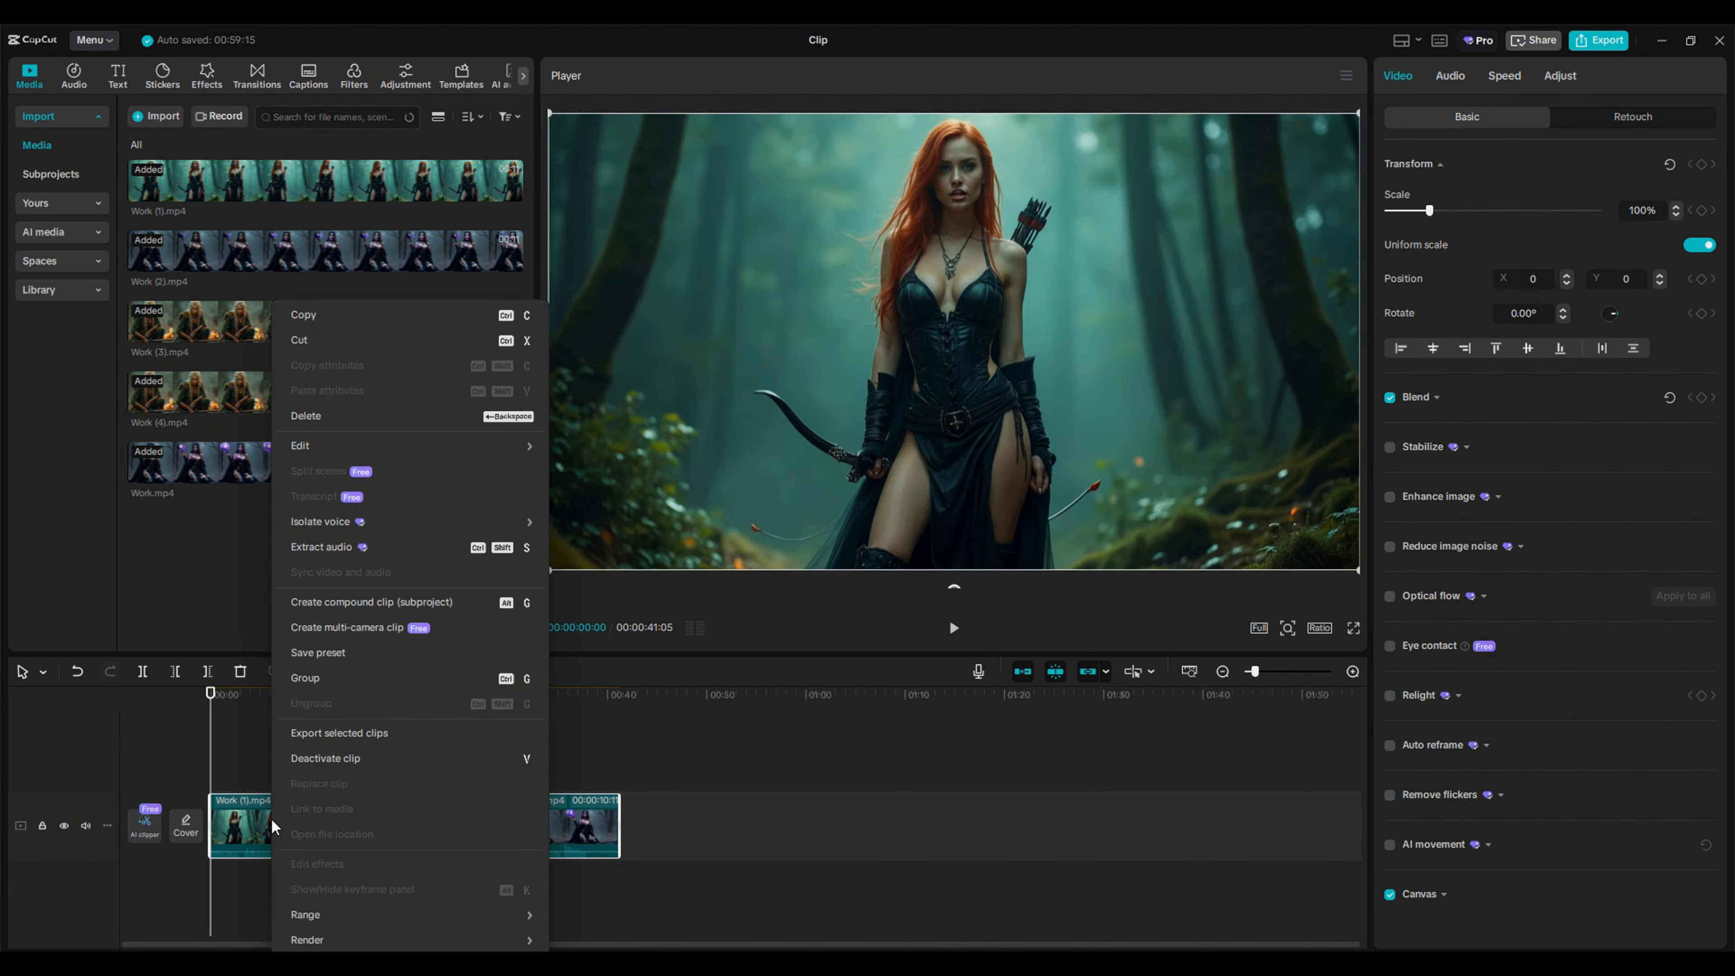
click(326, 546)
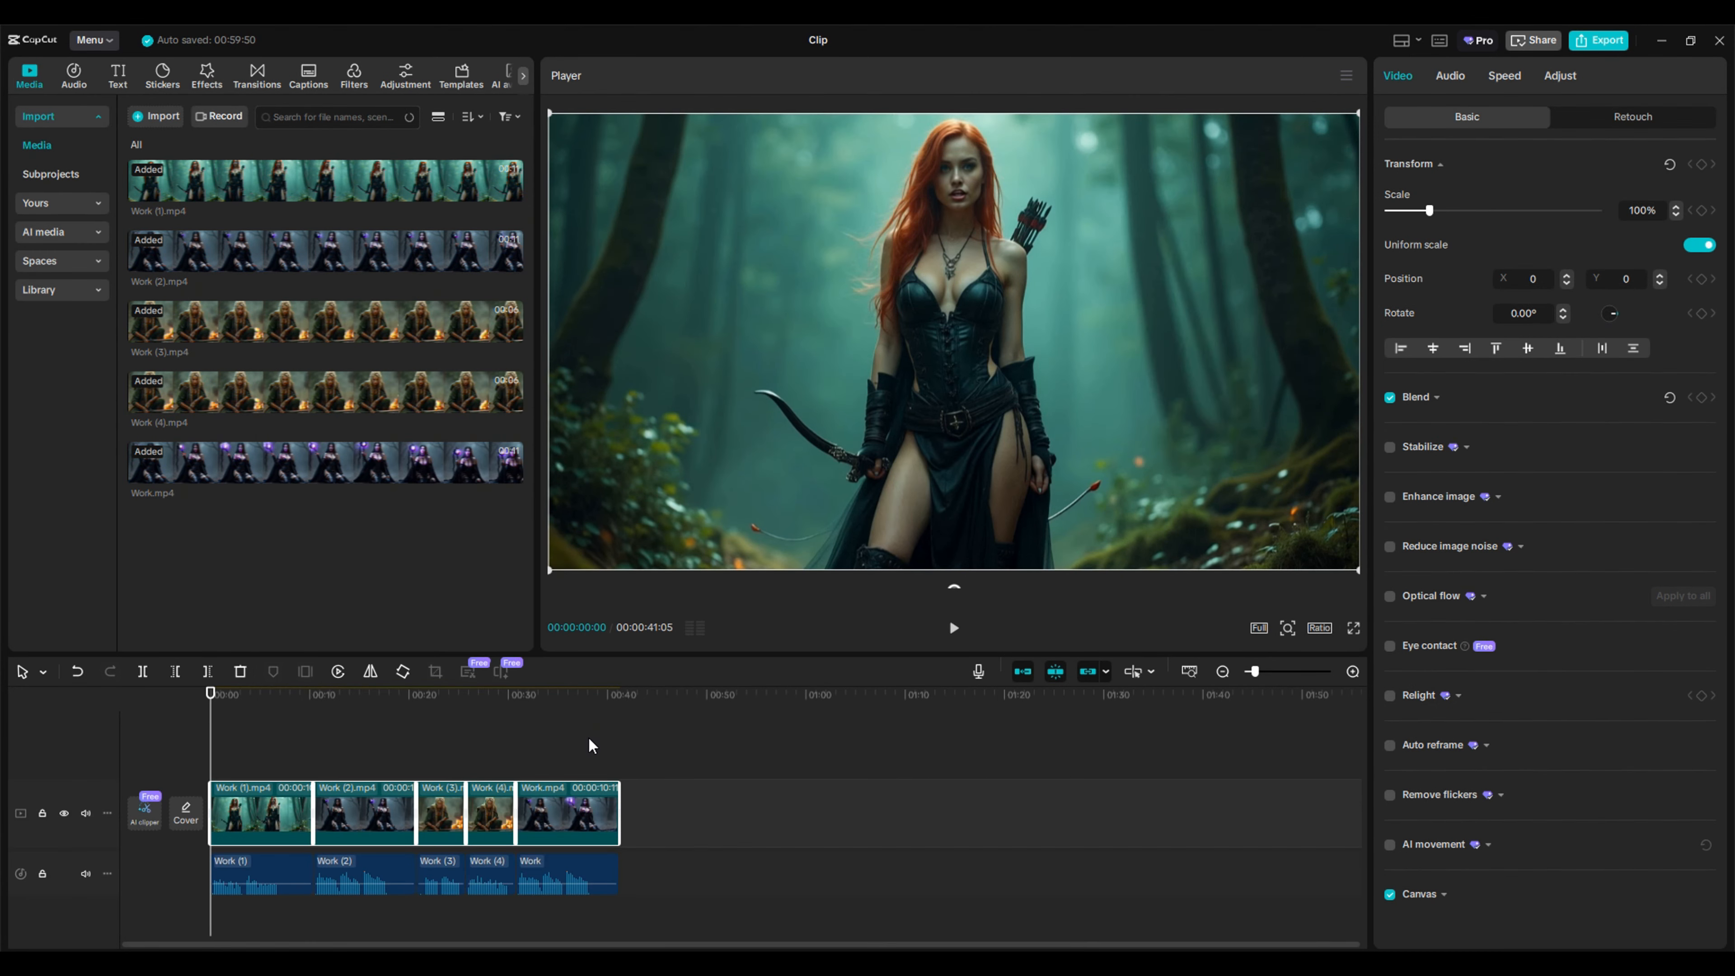
Play the timeline from the start to review the five clips in sequence
click(594, 752)
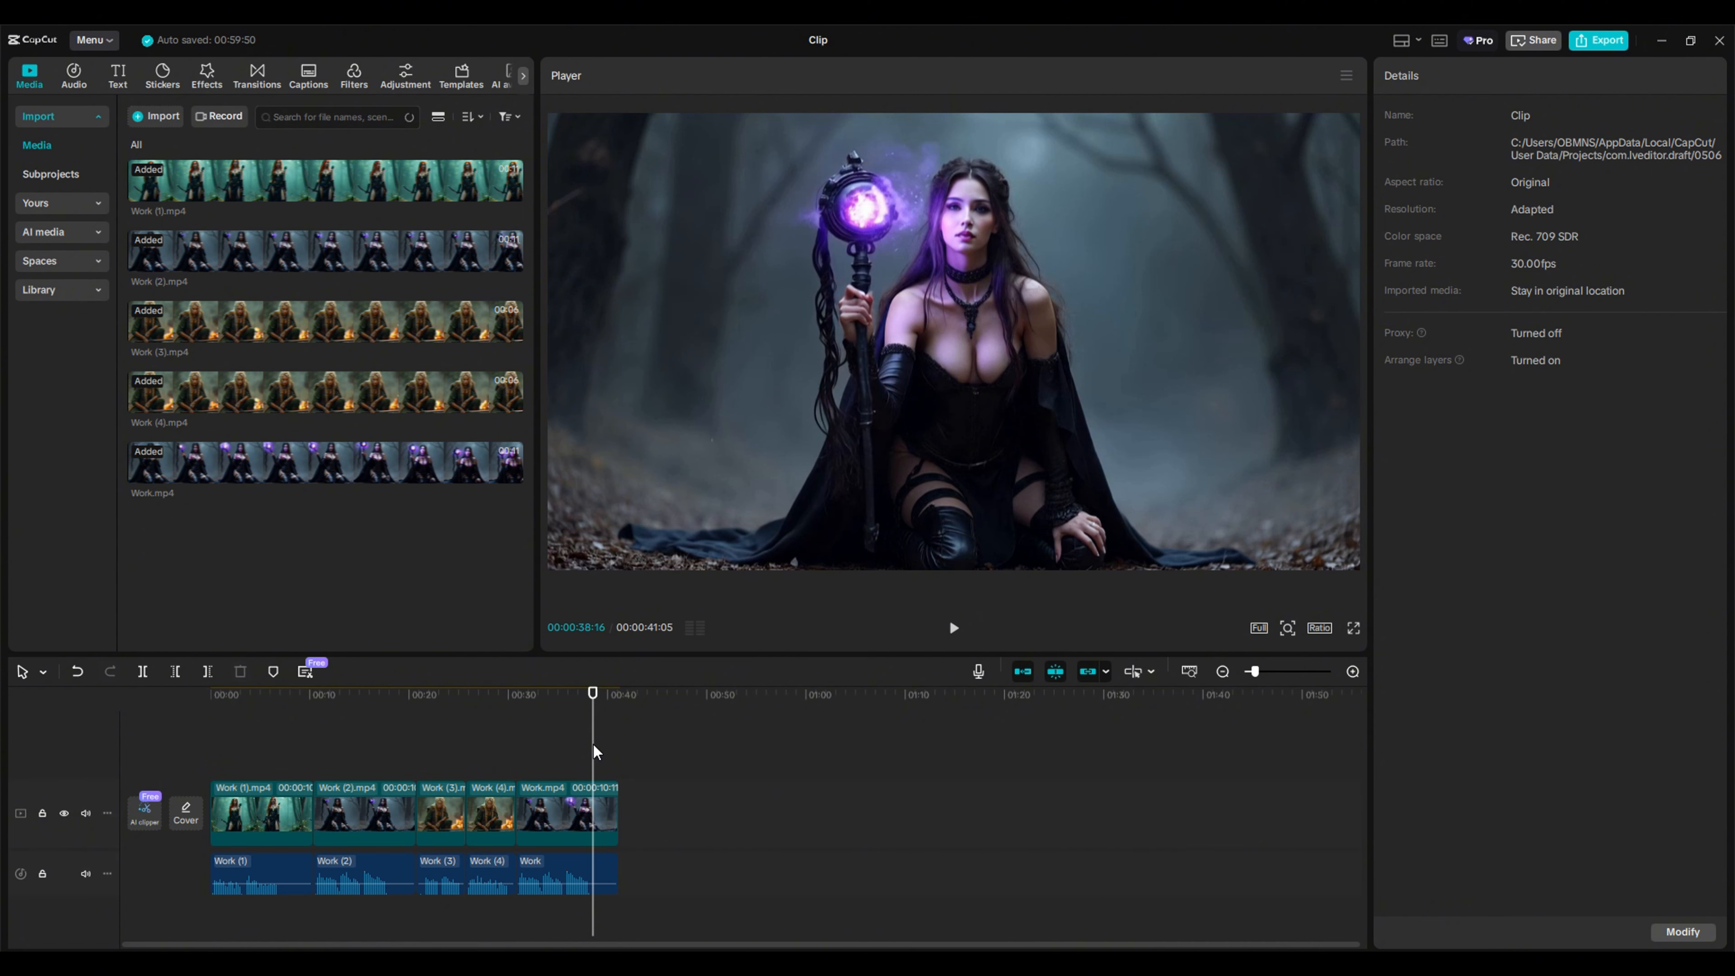
drag(592, 695, 87, 694)
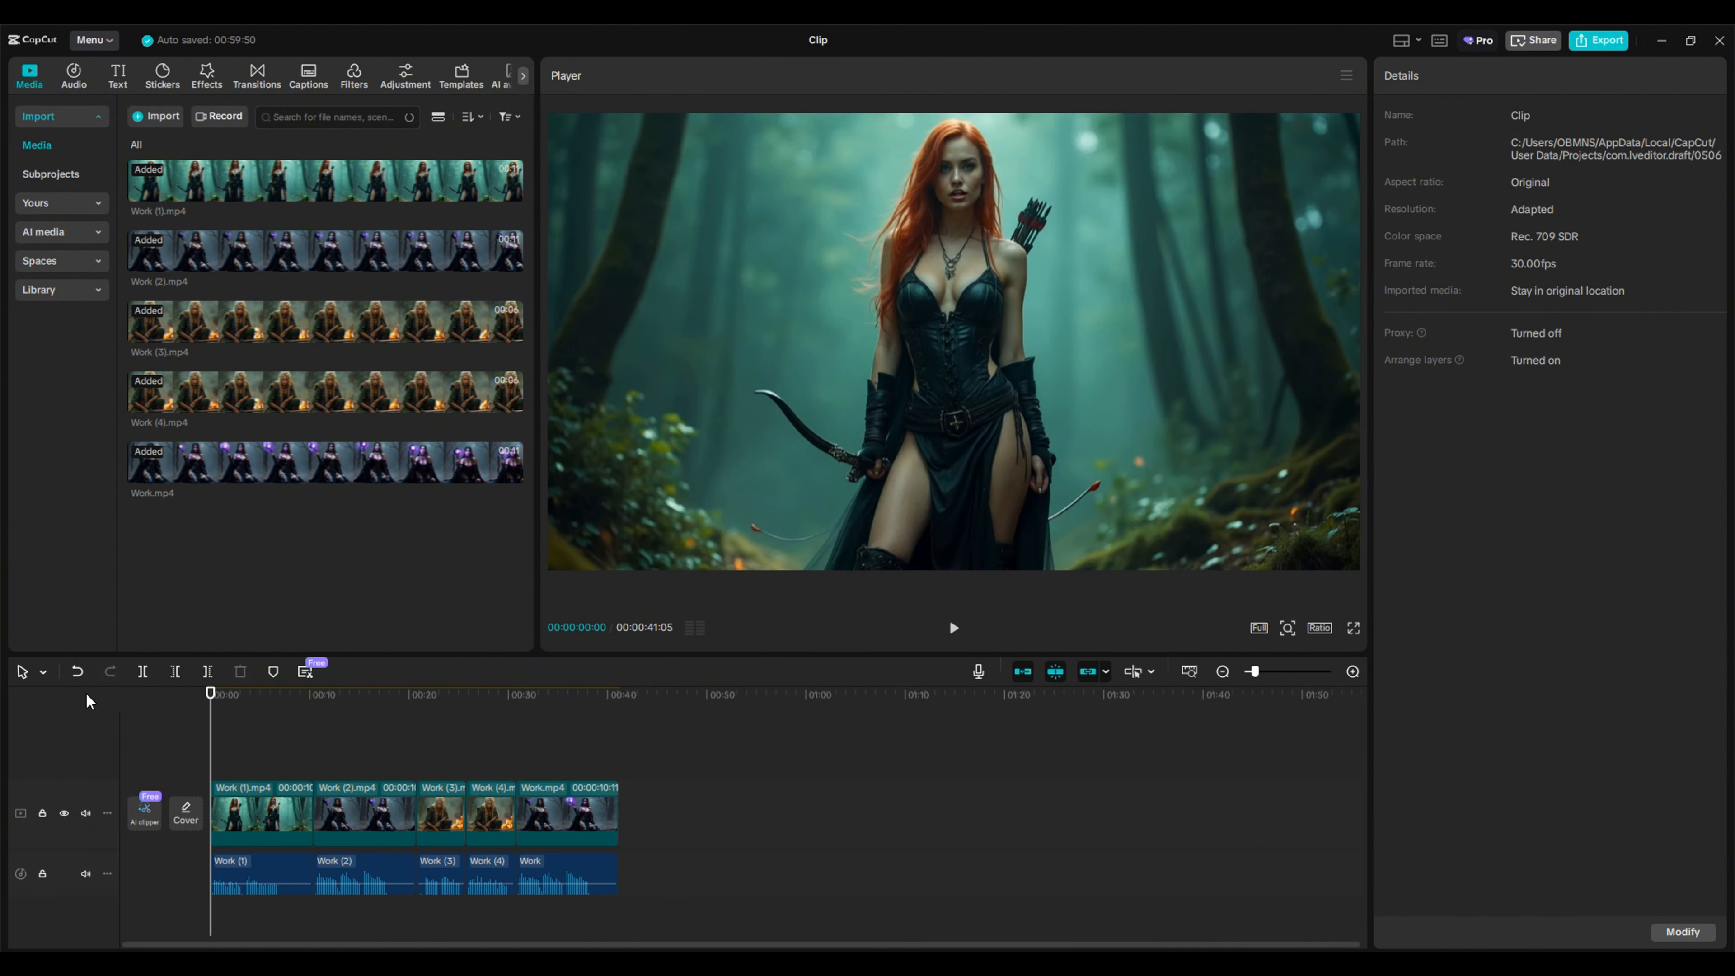
key(space)
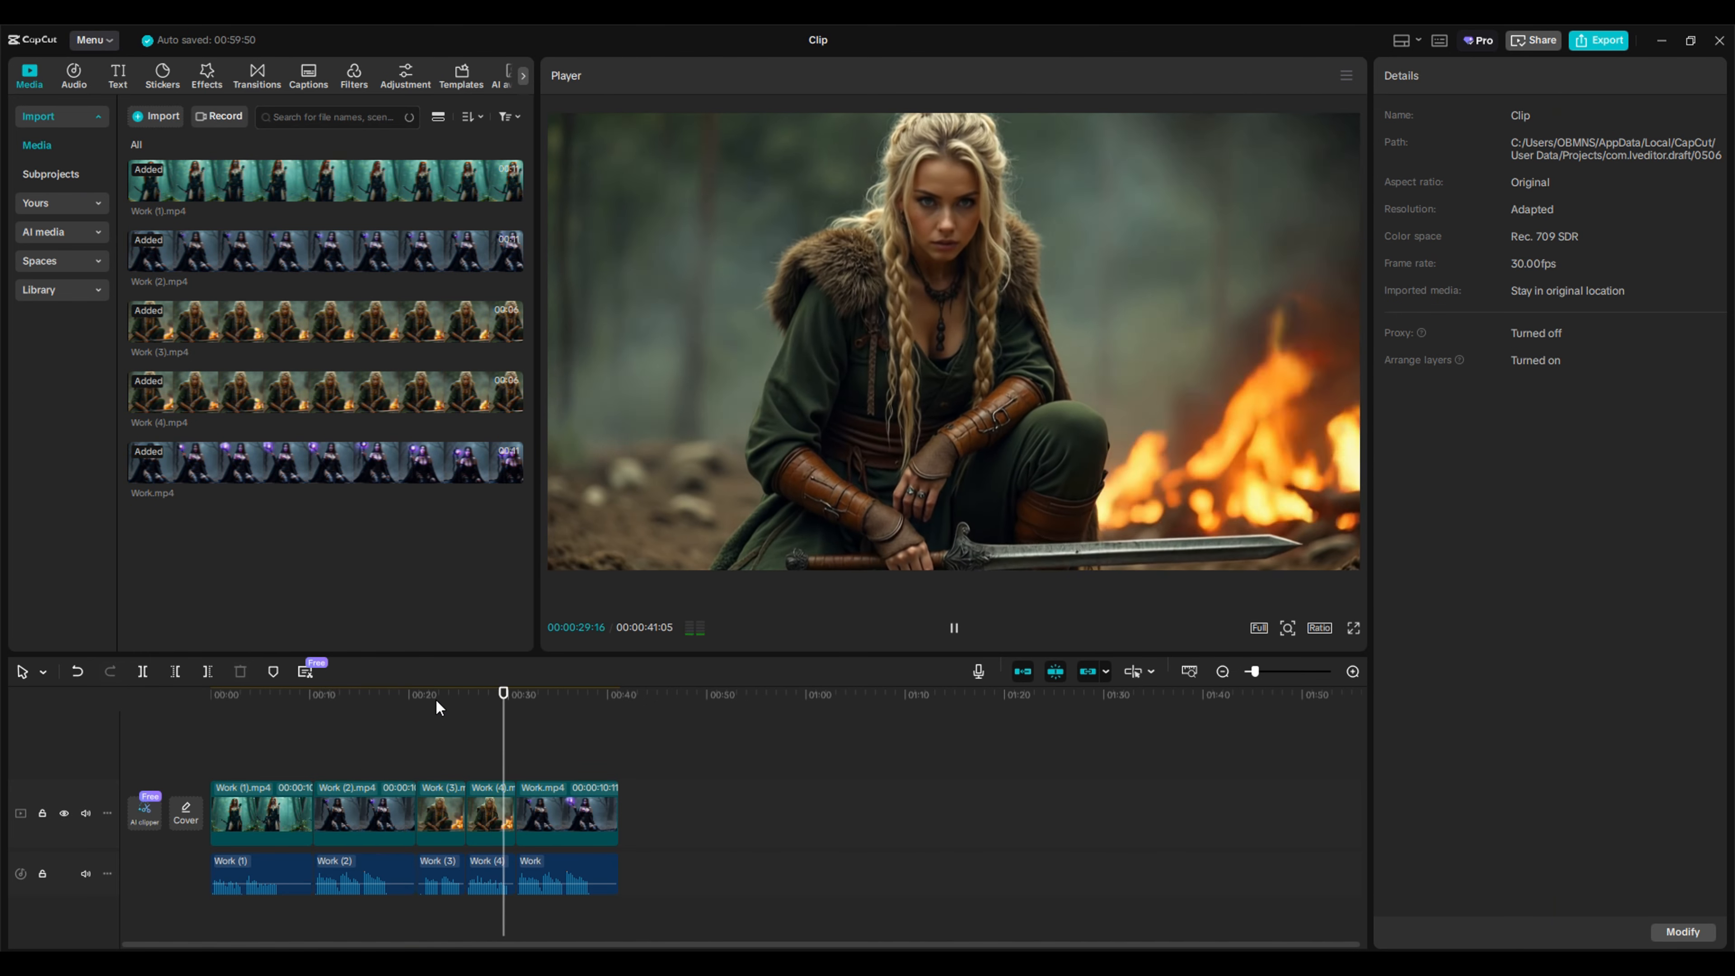
click(953, 628)
Delete the Work (2) clip and move the Work (1) clip to the end of the timeline
click(388, 885)
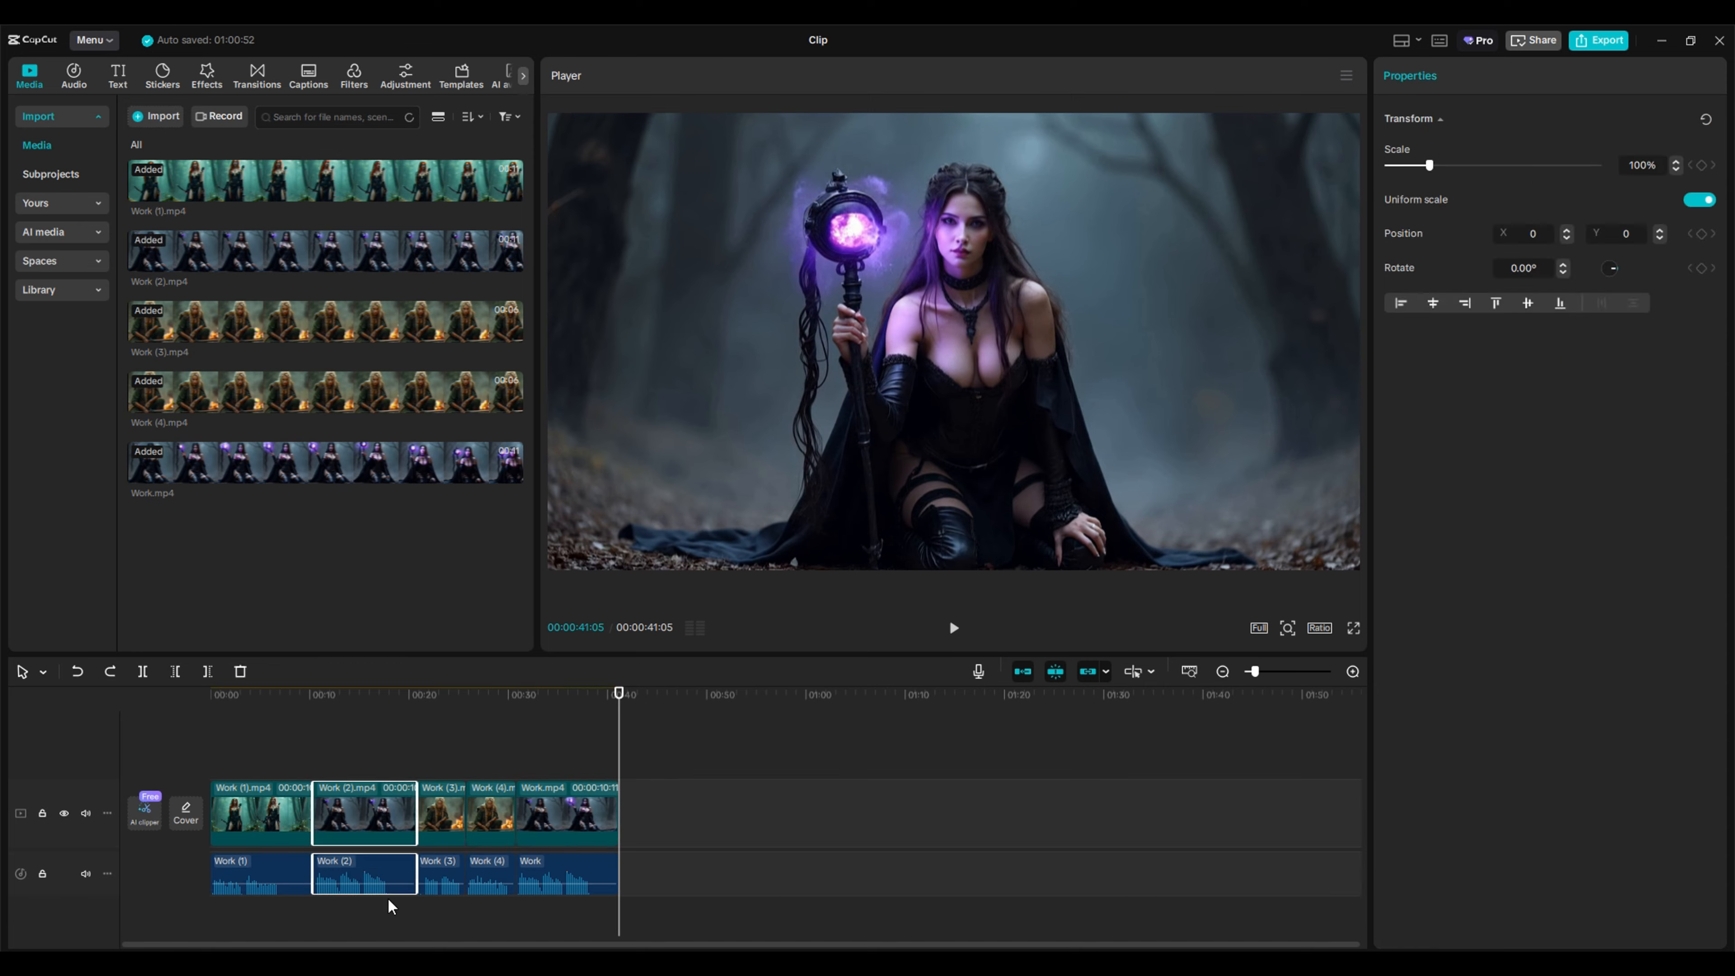
key(Delete)
drag(260, 833, 478, 830)
click(285, 696)
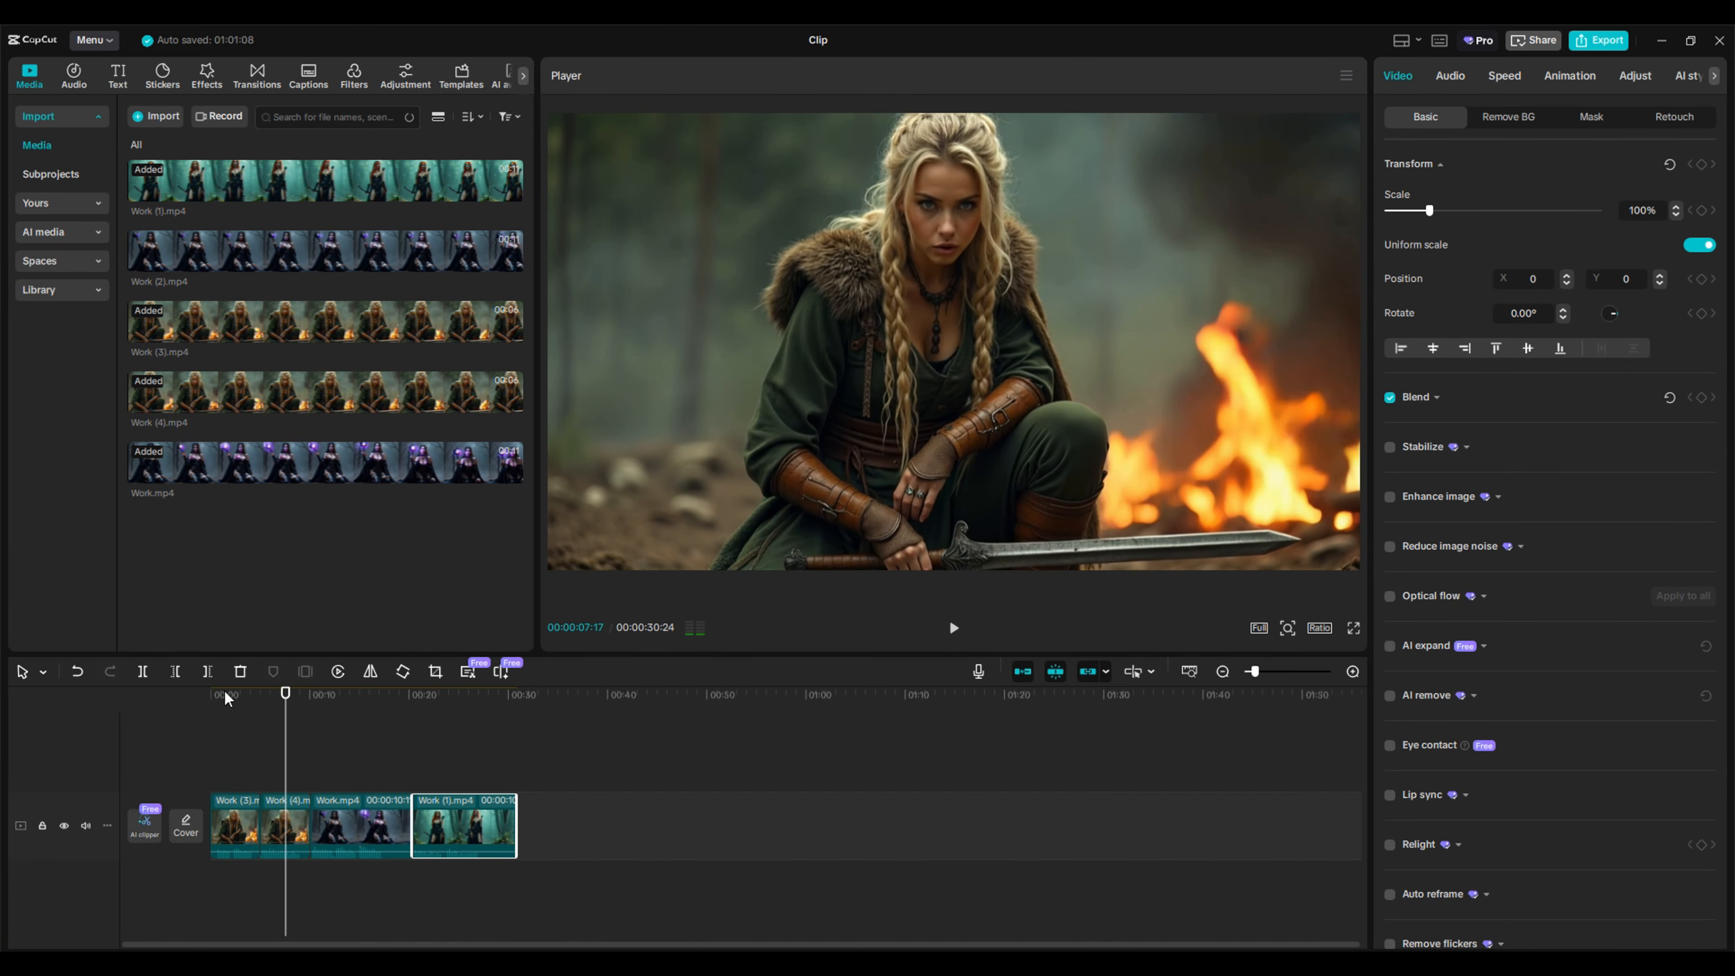
Add a Pull In II transition between Work (3) and Work (4), set its duration to 1.7 s and preview it
click(254, 79)
drag(442, 304, 262, 827)
scroll(449, 812, up, 3)
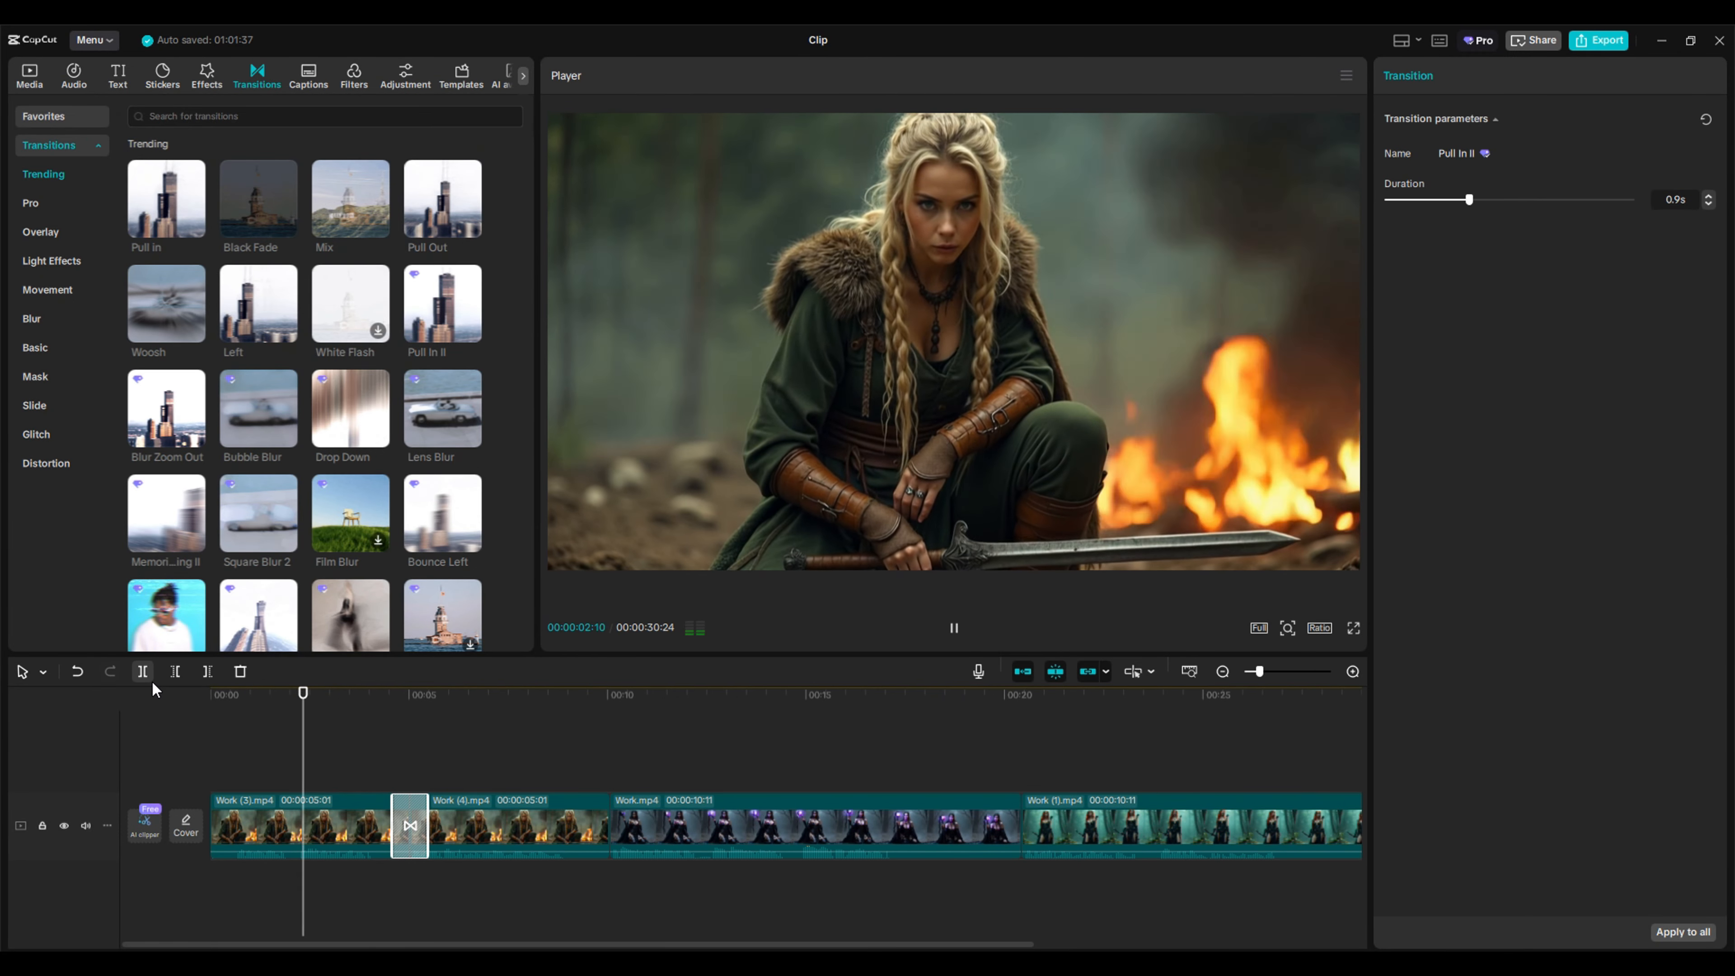
drag(449, 812, 447, 814)
click(386, 700)
key(space)
key(space)
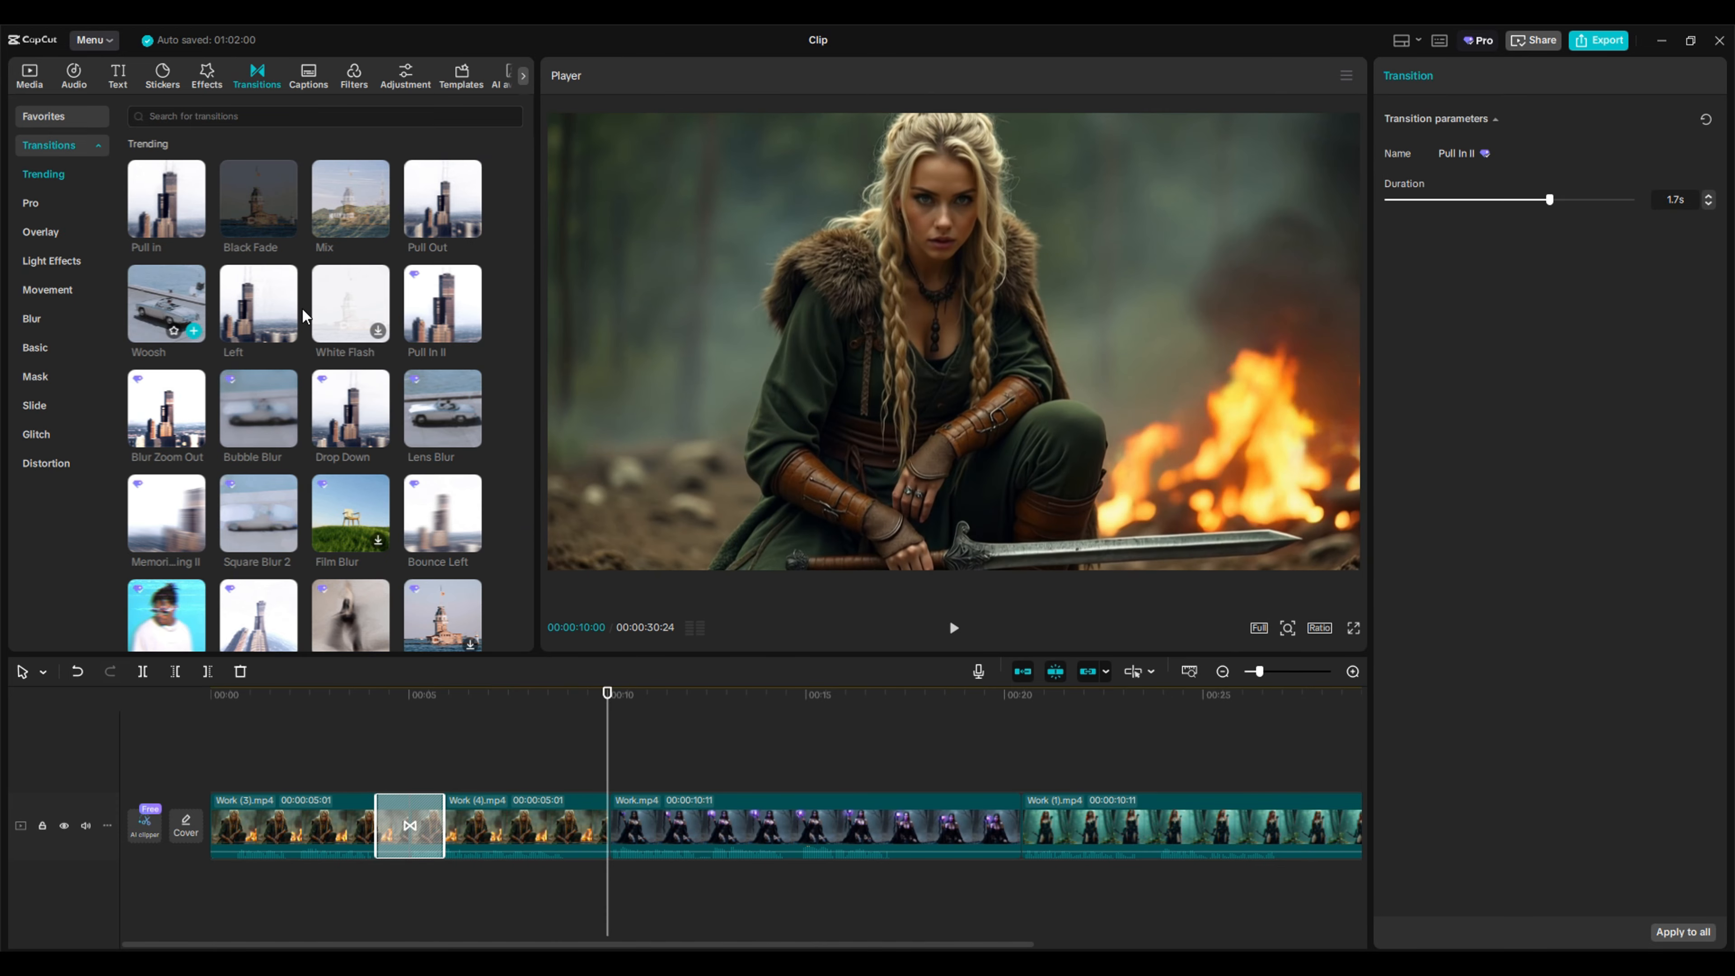
Add the Left transition between Work (4) and Work.mp4, and a 1.5 s Pull In II transition between Work.mp4 and Work (1)
drag(258, 304, 610, 826)
click(516, 696)
key(space)
drag(443, 304, 1021, 826)
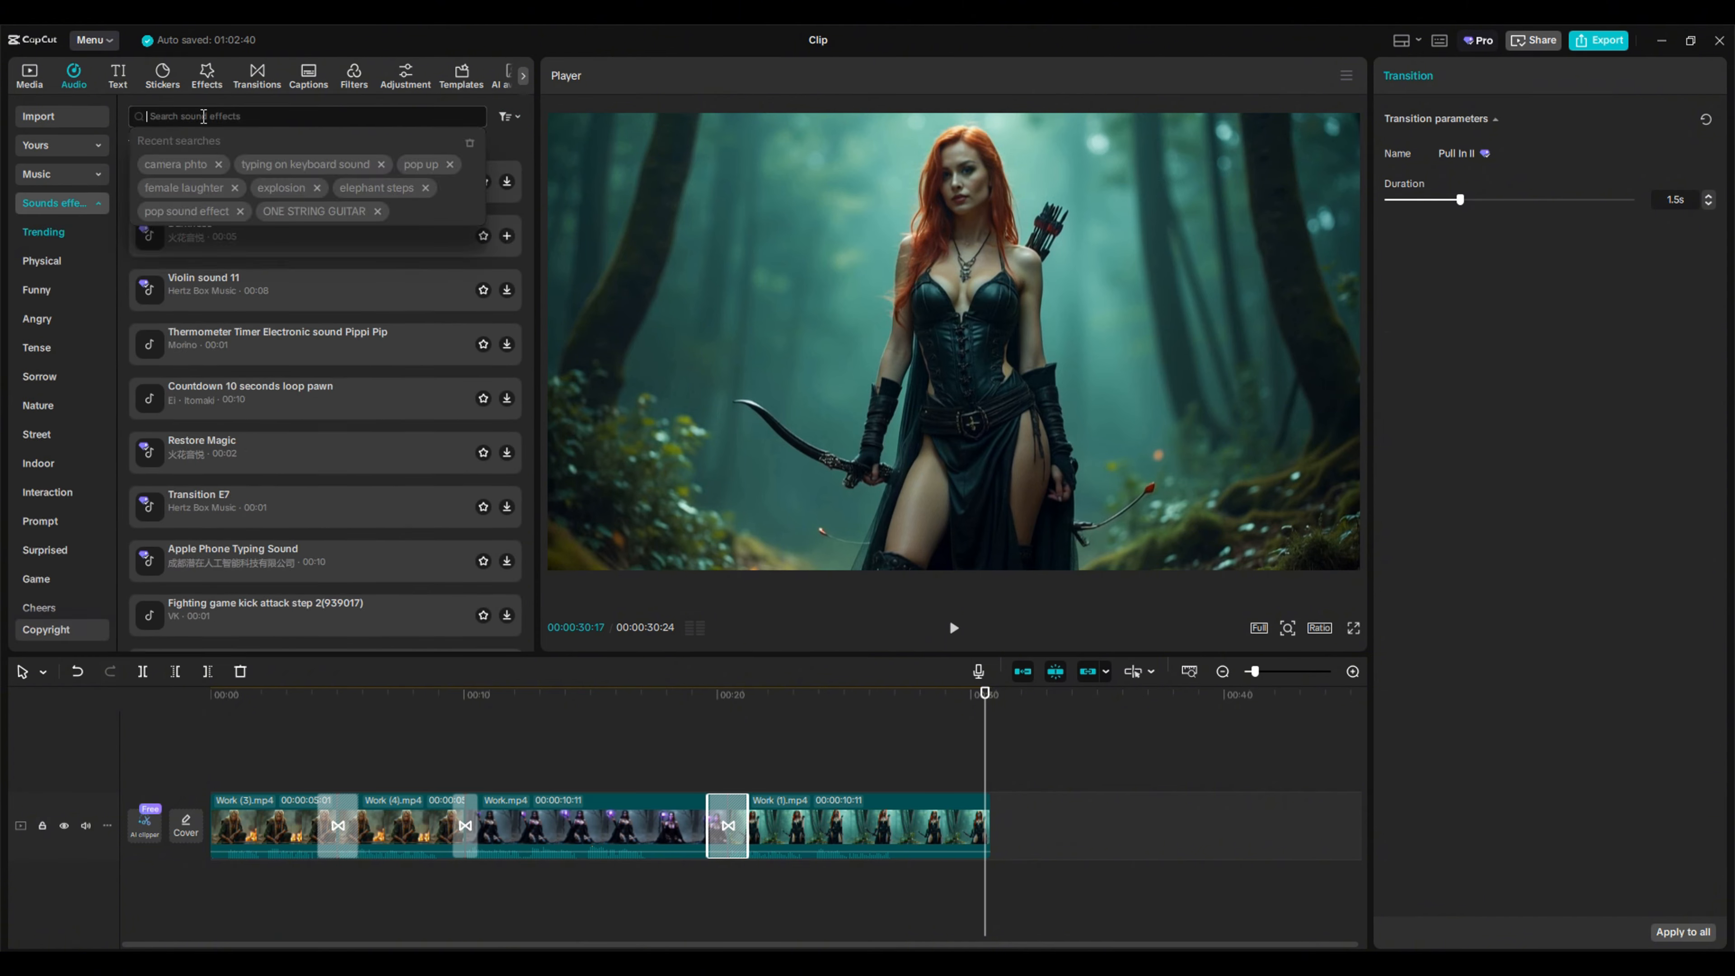
Add the Forest Sounds effect beneath all clips and slightly raise the volume of the Work (3) and Work (4) clips
click(213, 696)
key(space)
key(space)
drag(290, 839, 291, 836)
drag(403, 839, 403, 836)
click(213, 696)
key(space)
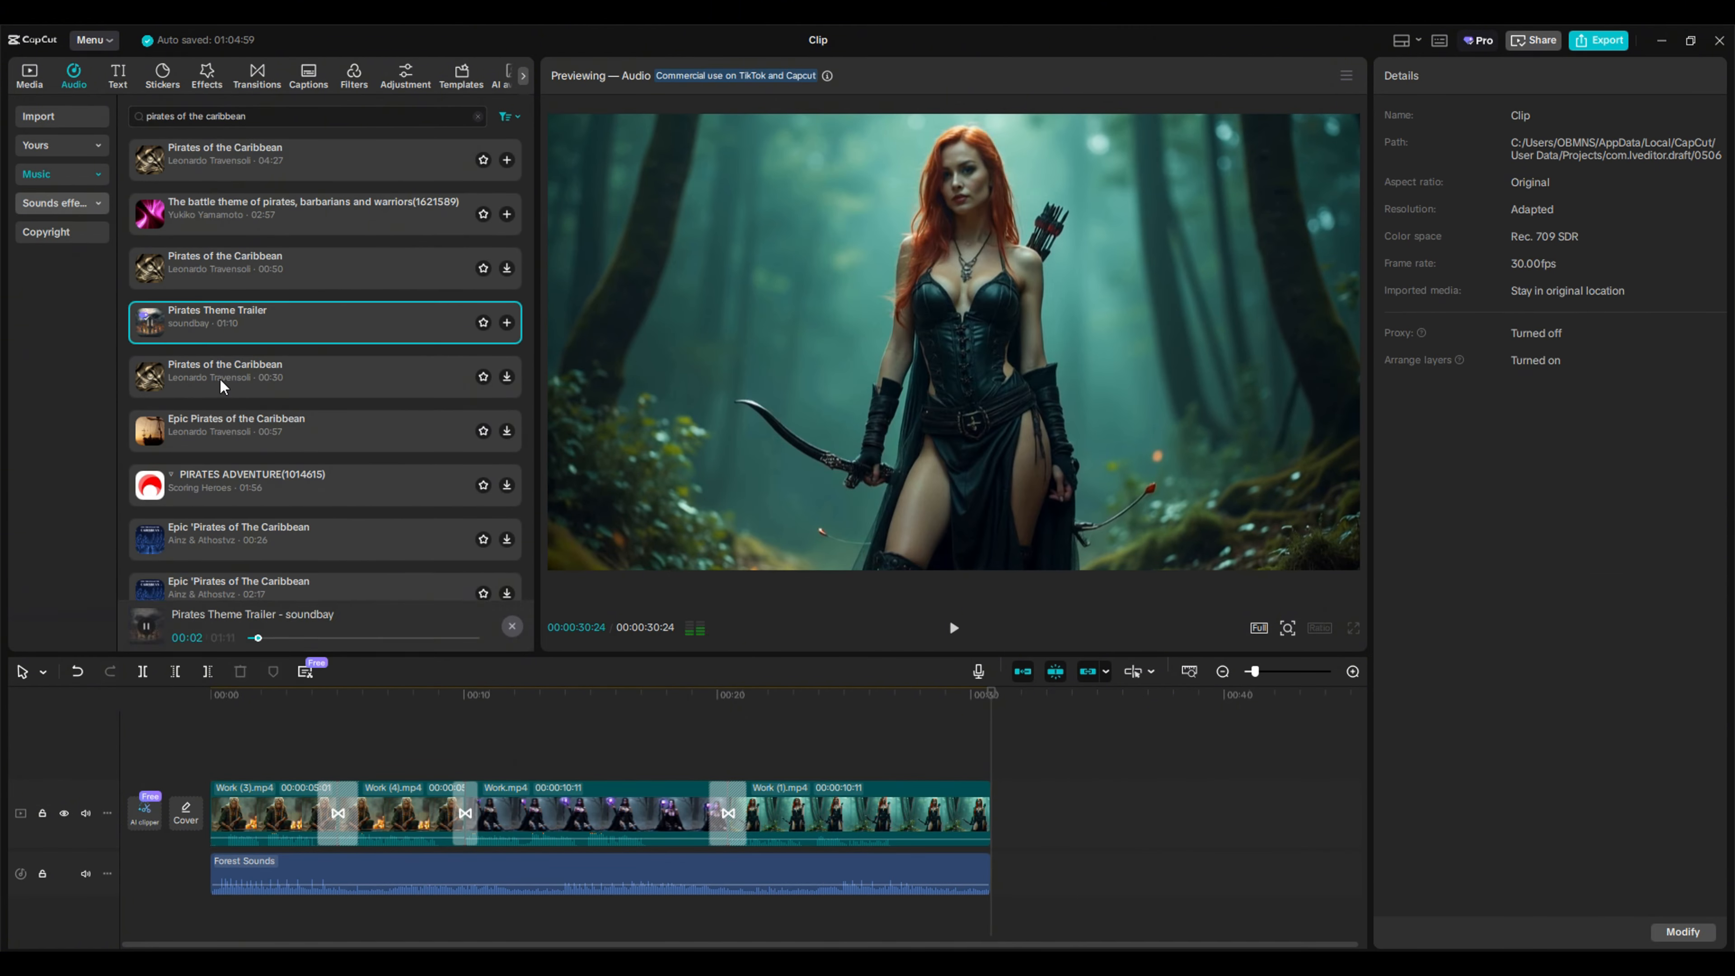
Look through the "pirates of the caribbean" music results and preview the 01:54 track named Pirates
scroll(282, 512, down, 3)
scroll(282, 513, down, 3)
click(304, 339)
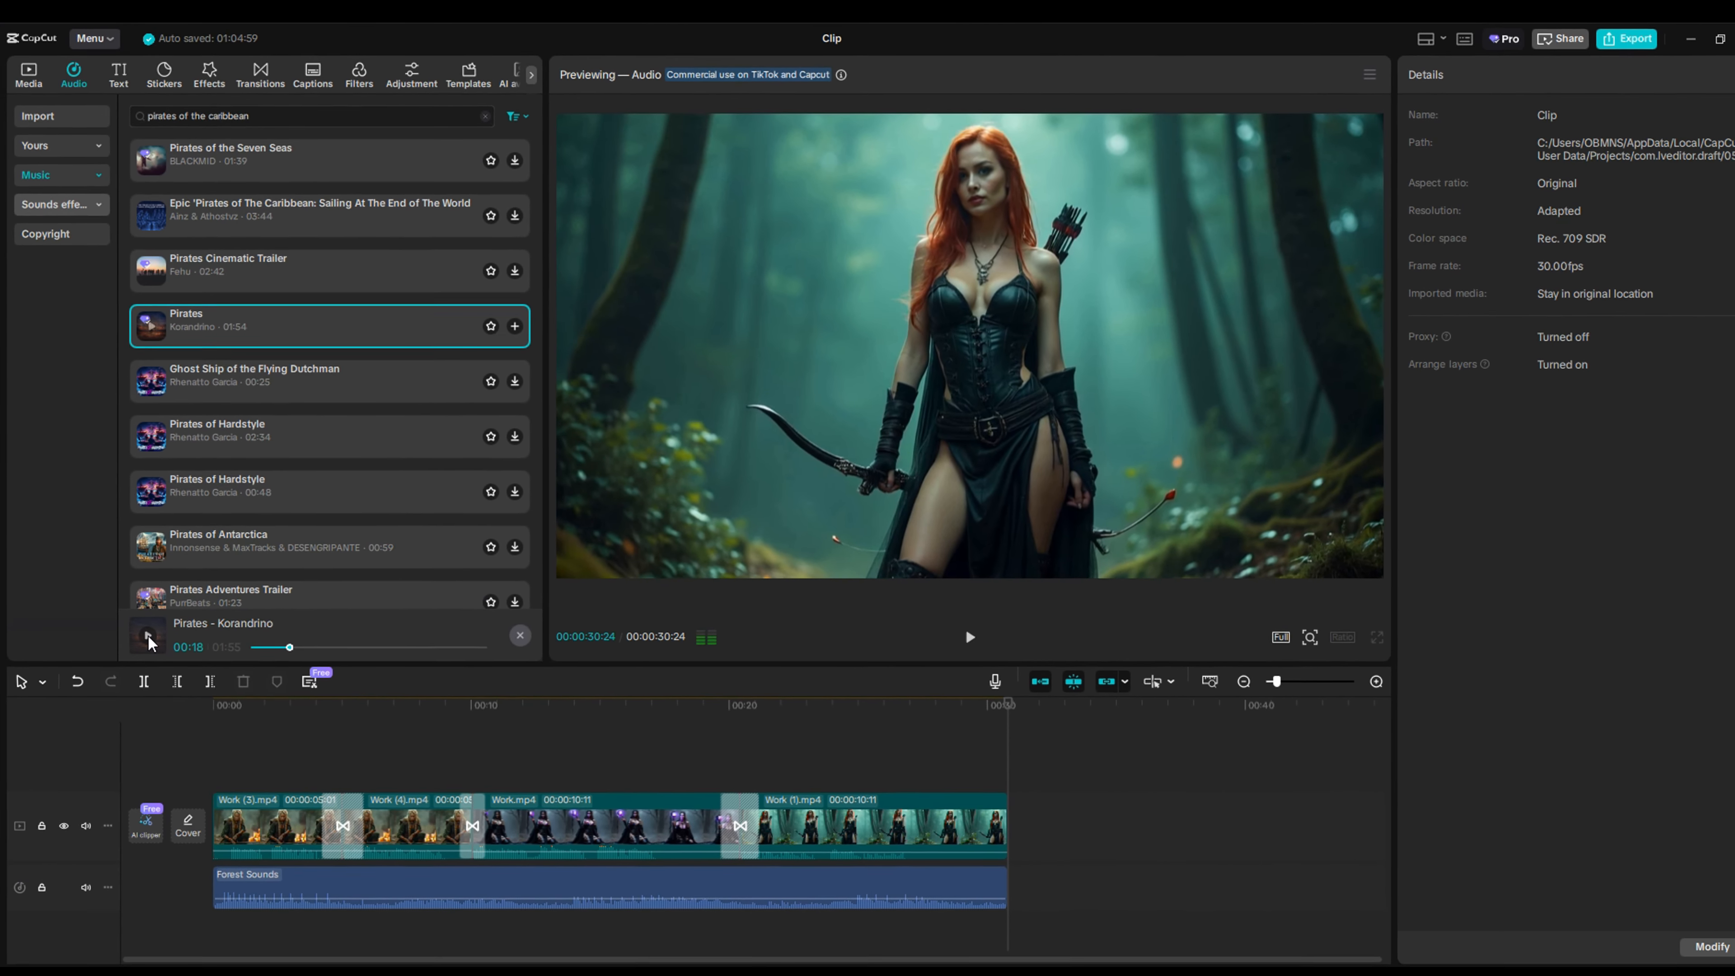
click(151, 663)
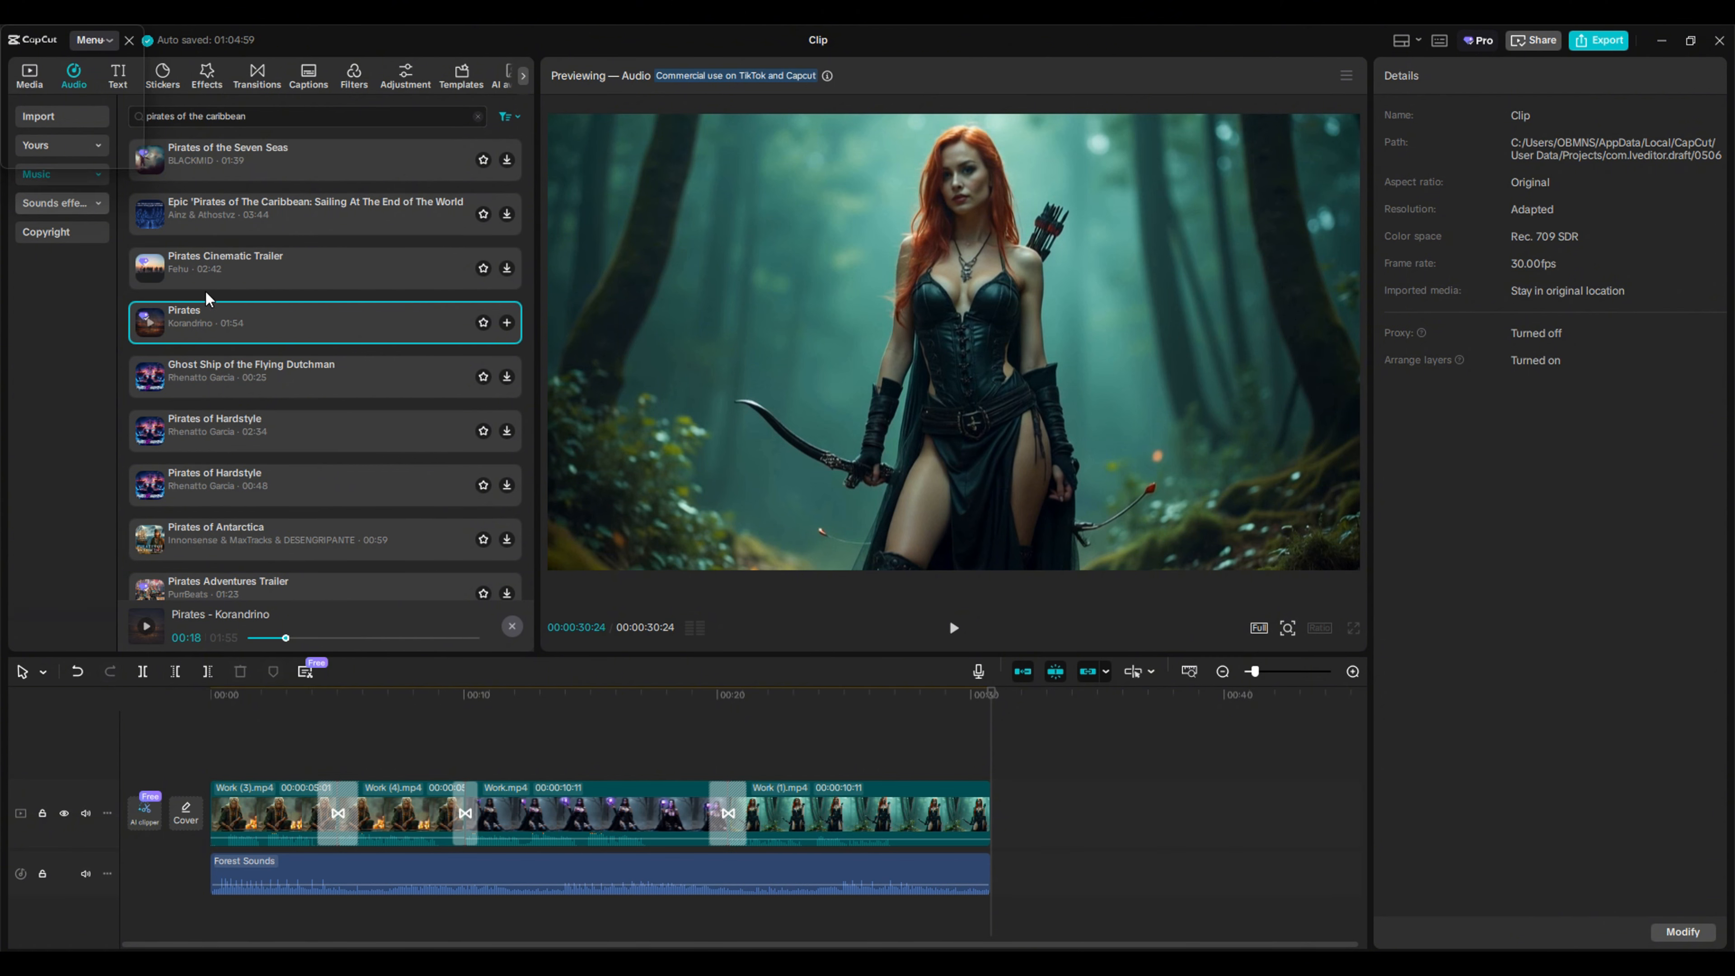
Add The Marble Cinematic University mp3 beneath Forest Sounds, cut off its first 31 s or so and align it with the timeline start
click(32, 84)
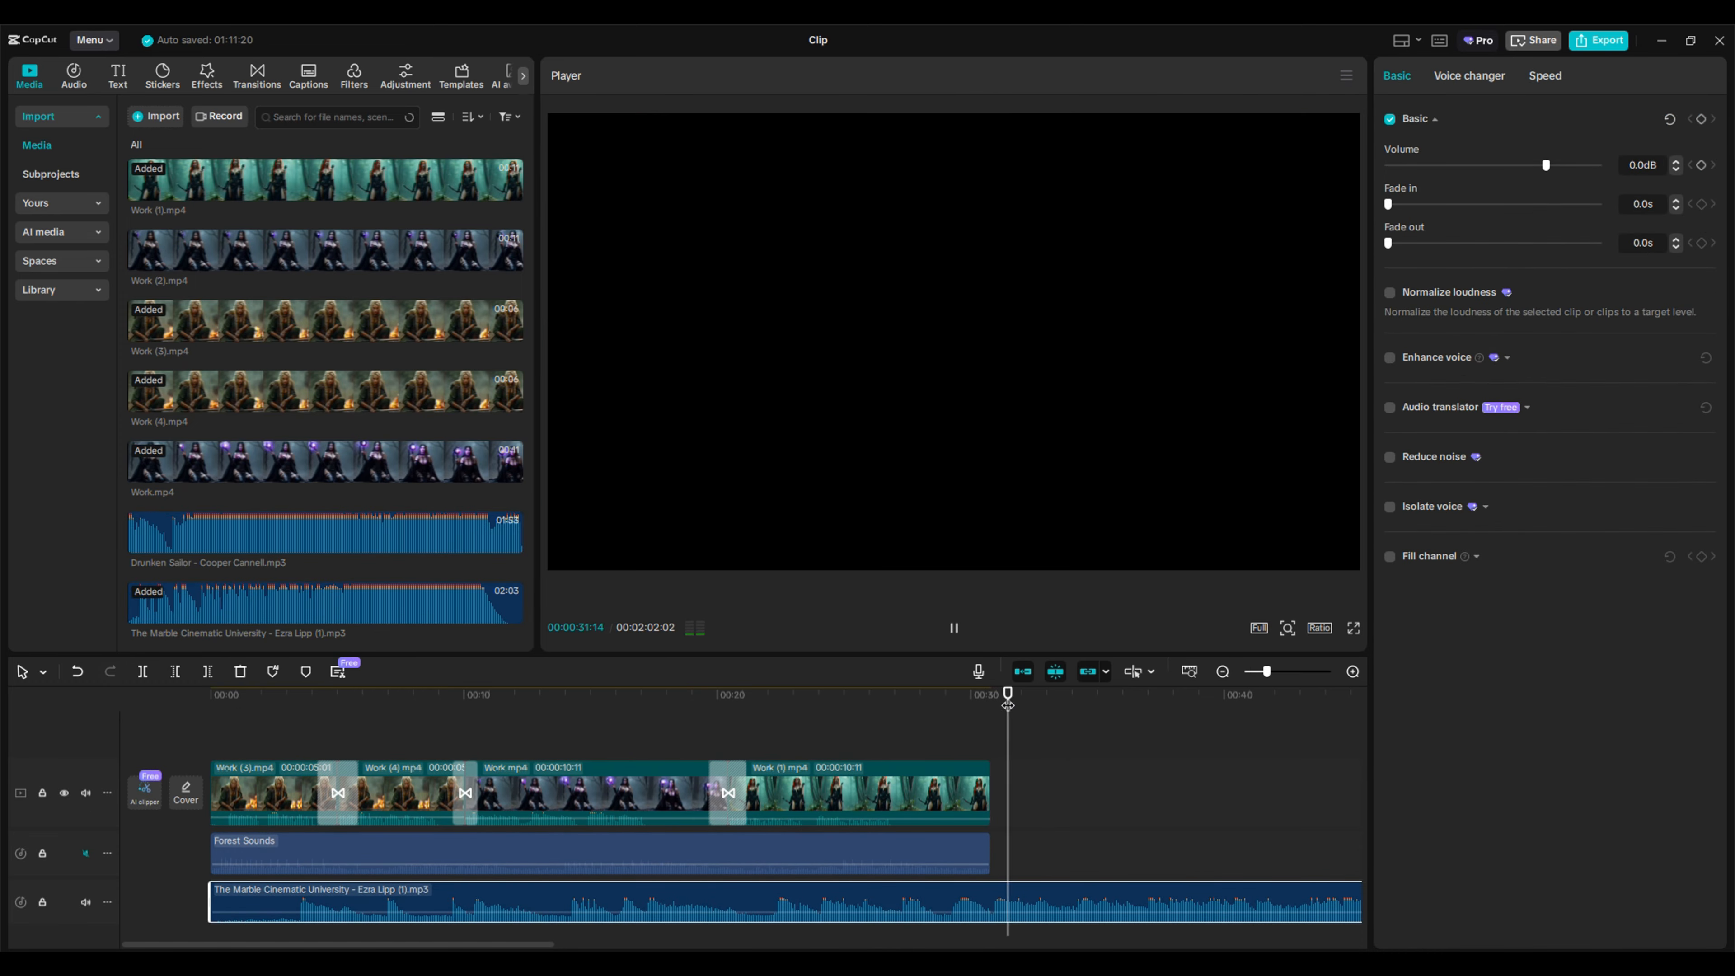
key(space)
drag(209, 904, 990, 923)
drag(1032, 904, 252, 904)
Set The Marble Cinematic University music to -7.6 dB during playback and unmute the Forest Sounds track
click(211, 705)
key(space)
drag(1546, 166, 1527, 166)
click(86, 856)
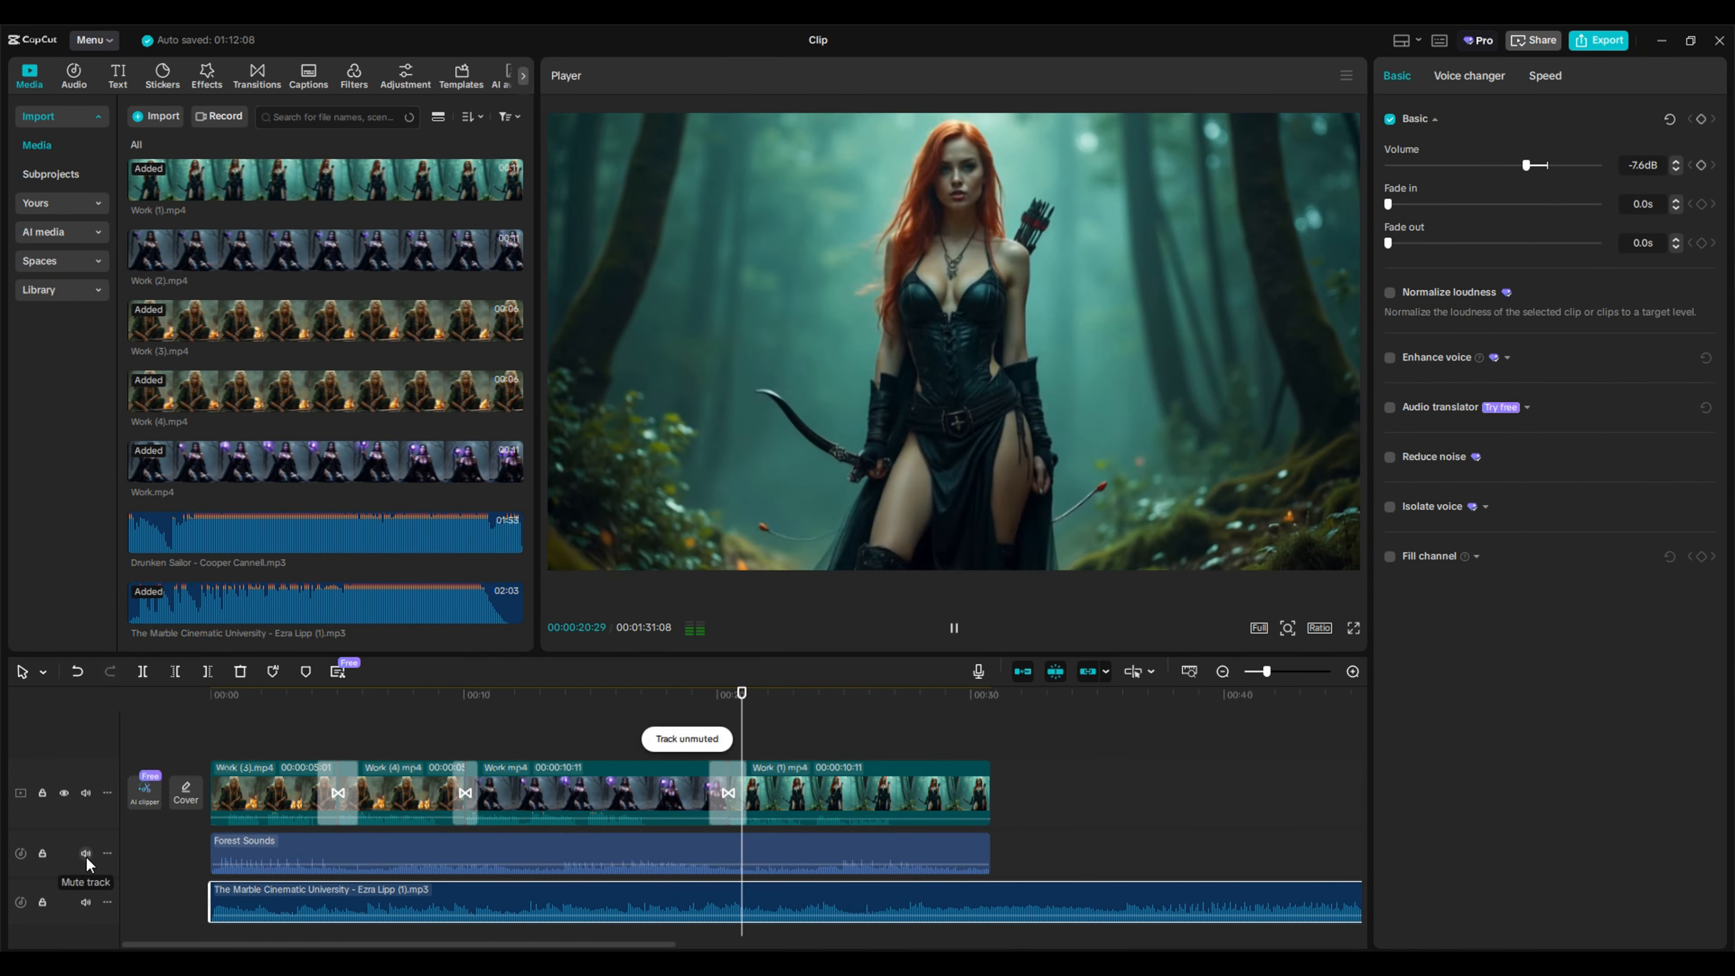
Slightly lower the Work (1) clip's volume and play the timeline from the start to check the mix
drag(809, 817, 809, 820)
click(387, 818)
click(211, 696)
key(space)
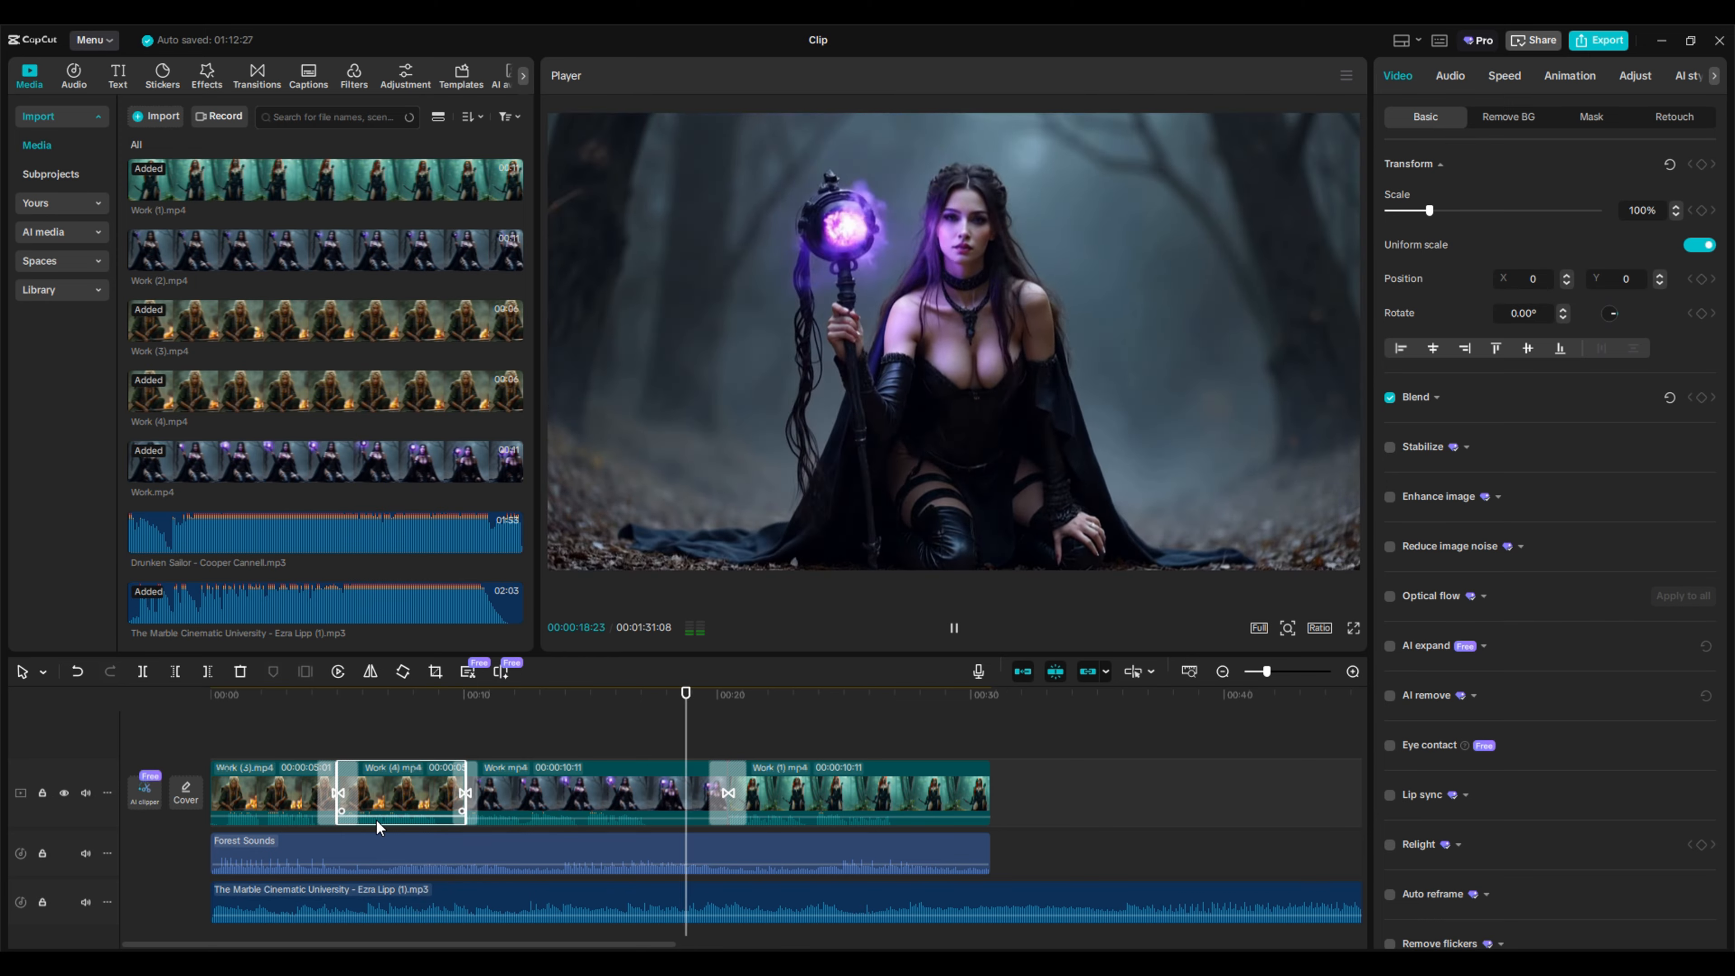
click(573, 851)
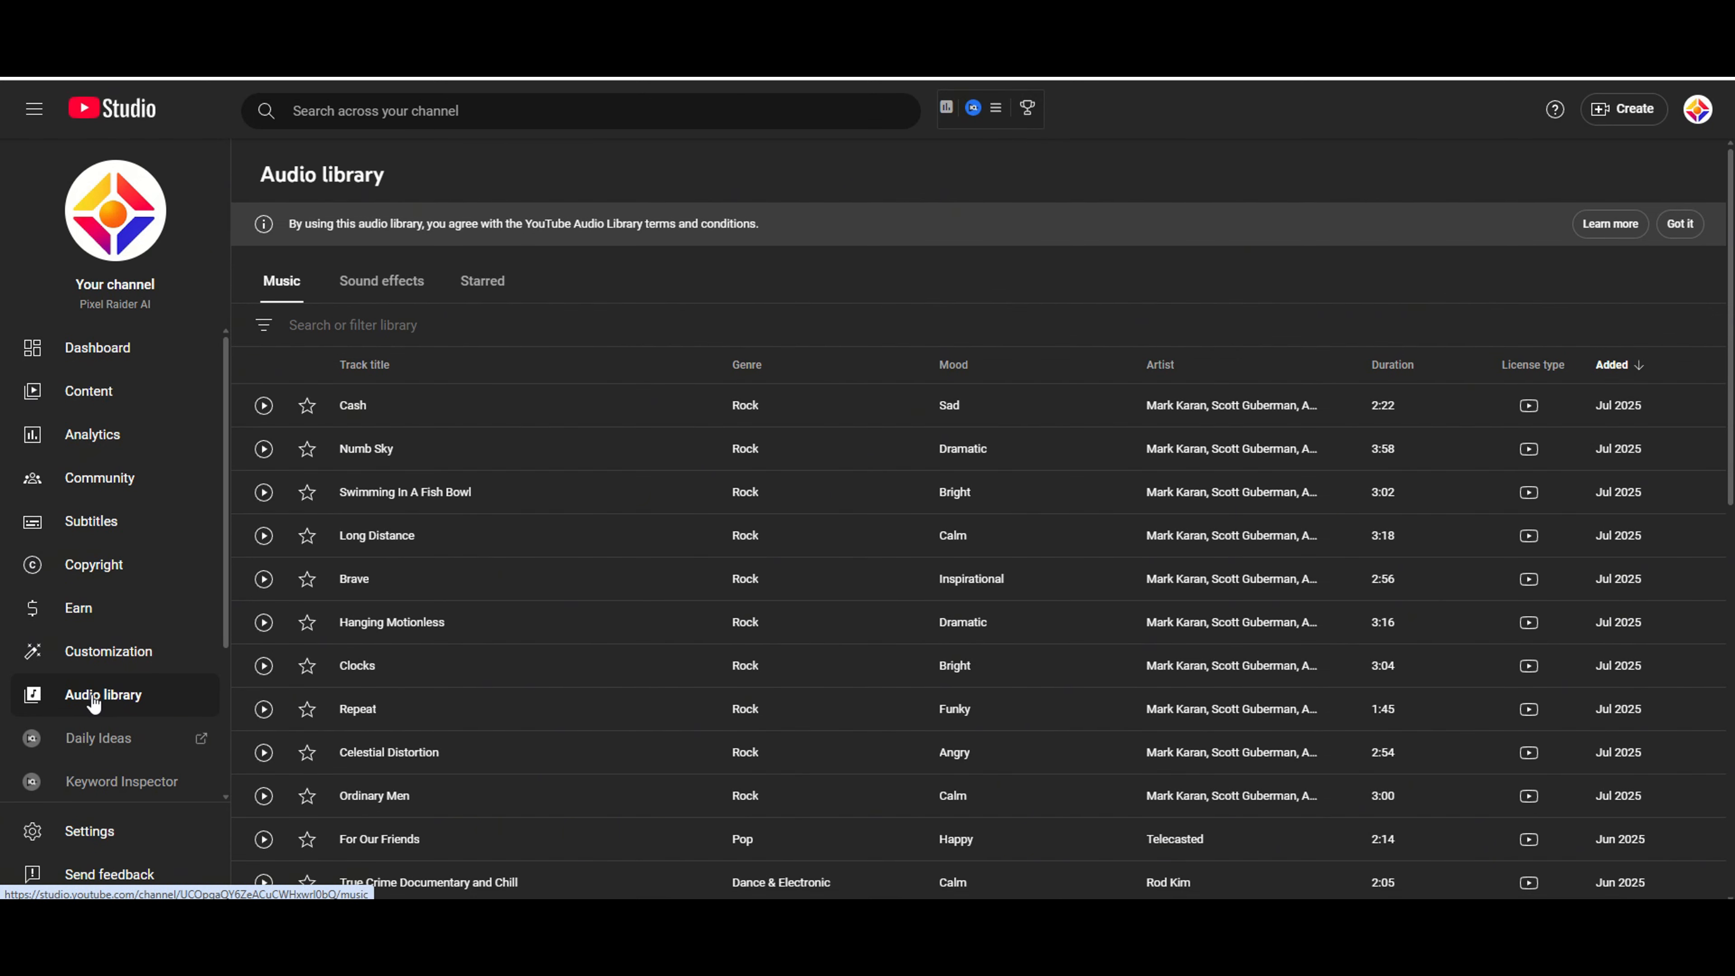
Switch to YouTube Studio and look through the music tracks in its Audio library
scroll(724, 506, down, 5)
scroll(725, 508, up, 3)
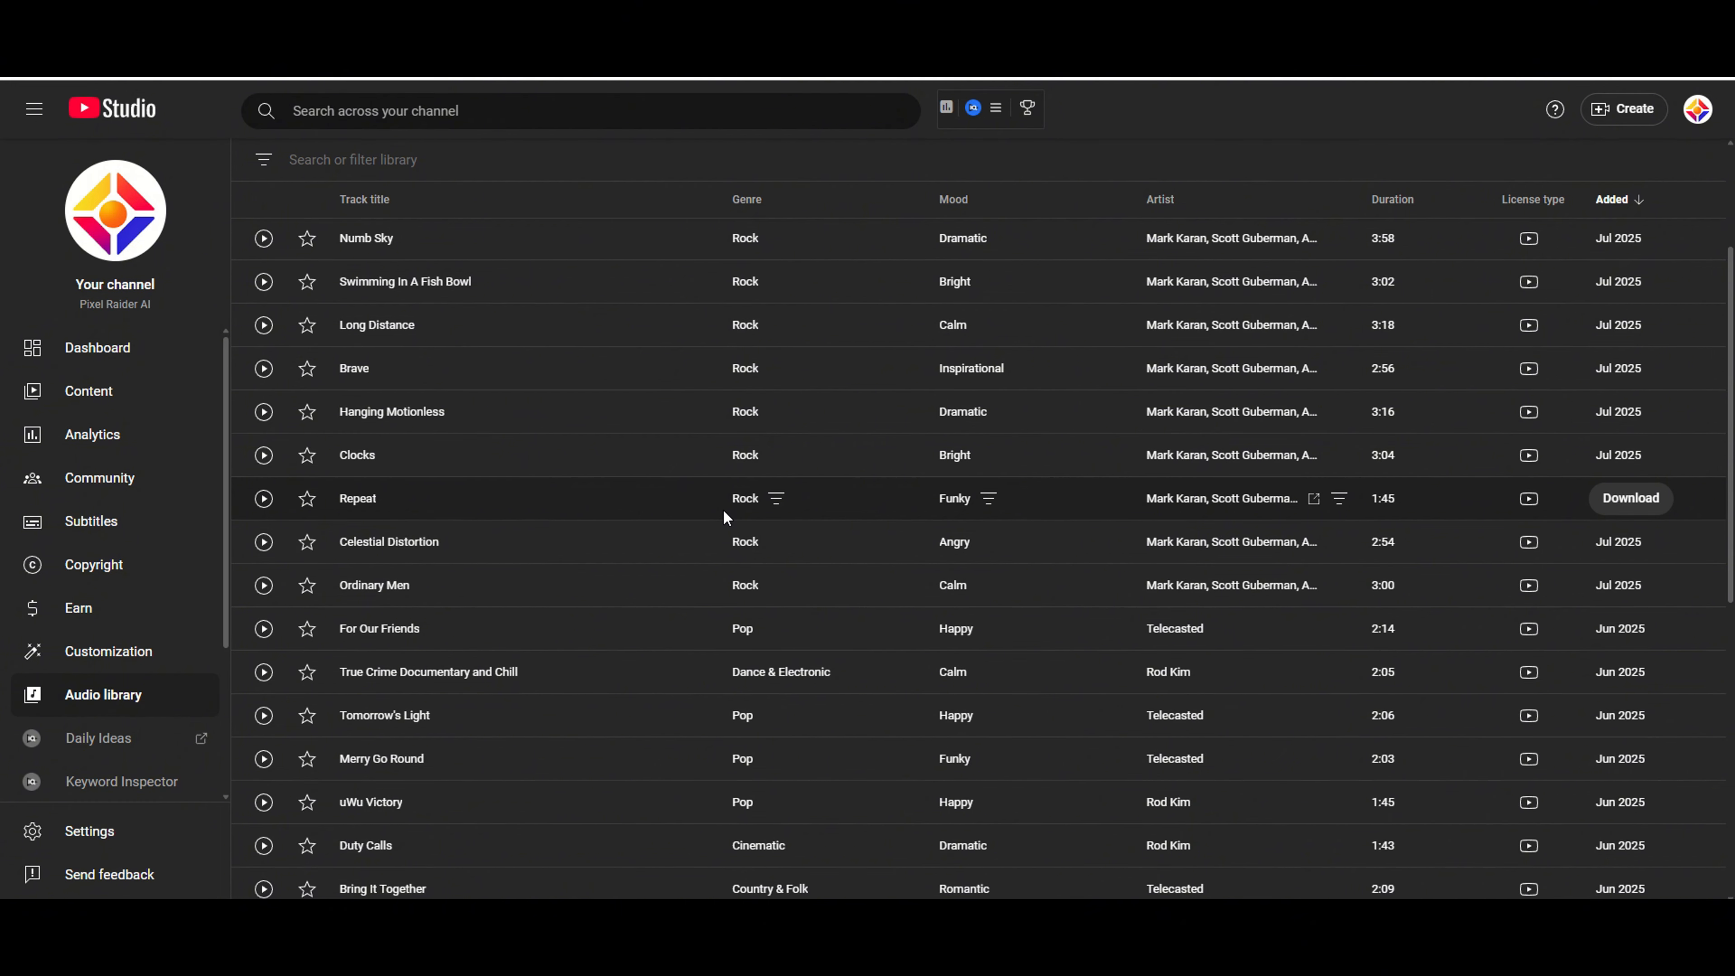
scroll(597, 405, down, 6)
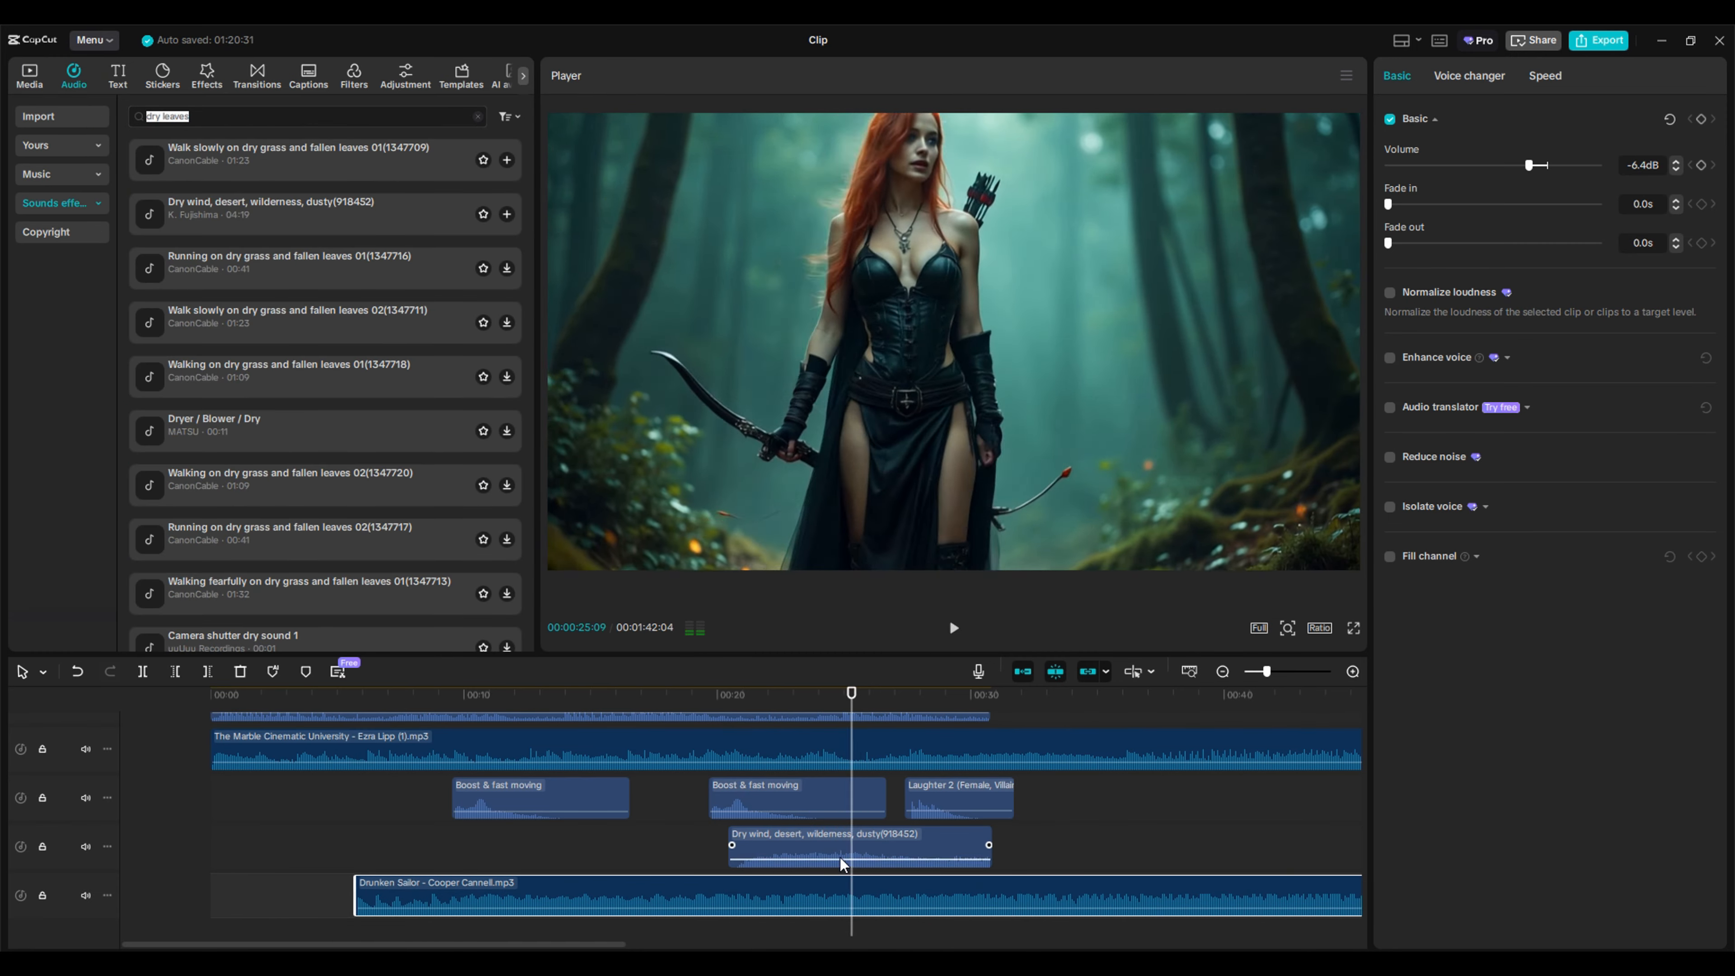
Back in CapCut, add the "Crackling and the sound of fire burning (long)" effect under the first two clips at 3.9 dB
click(85, 847)
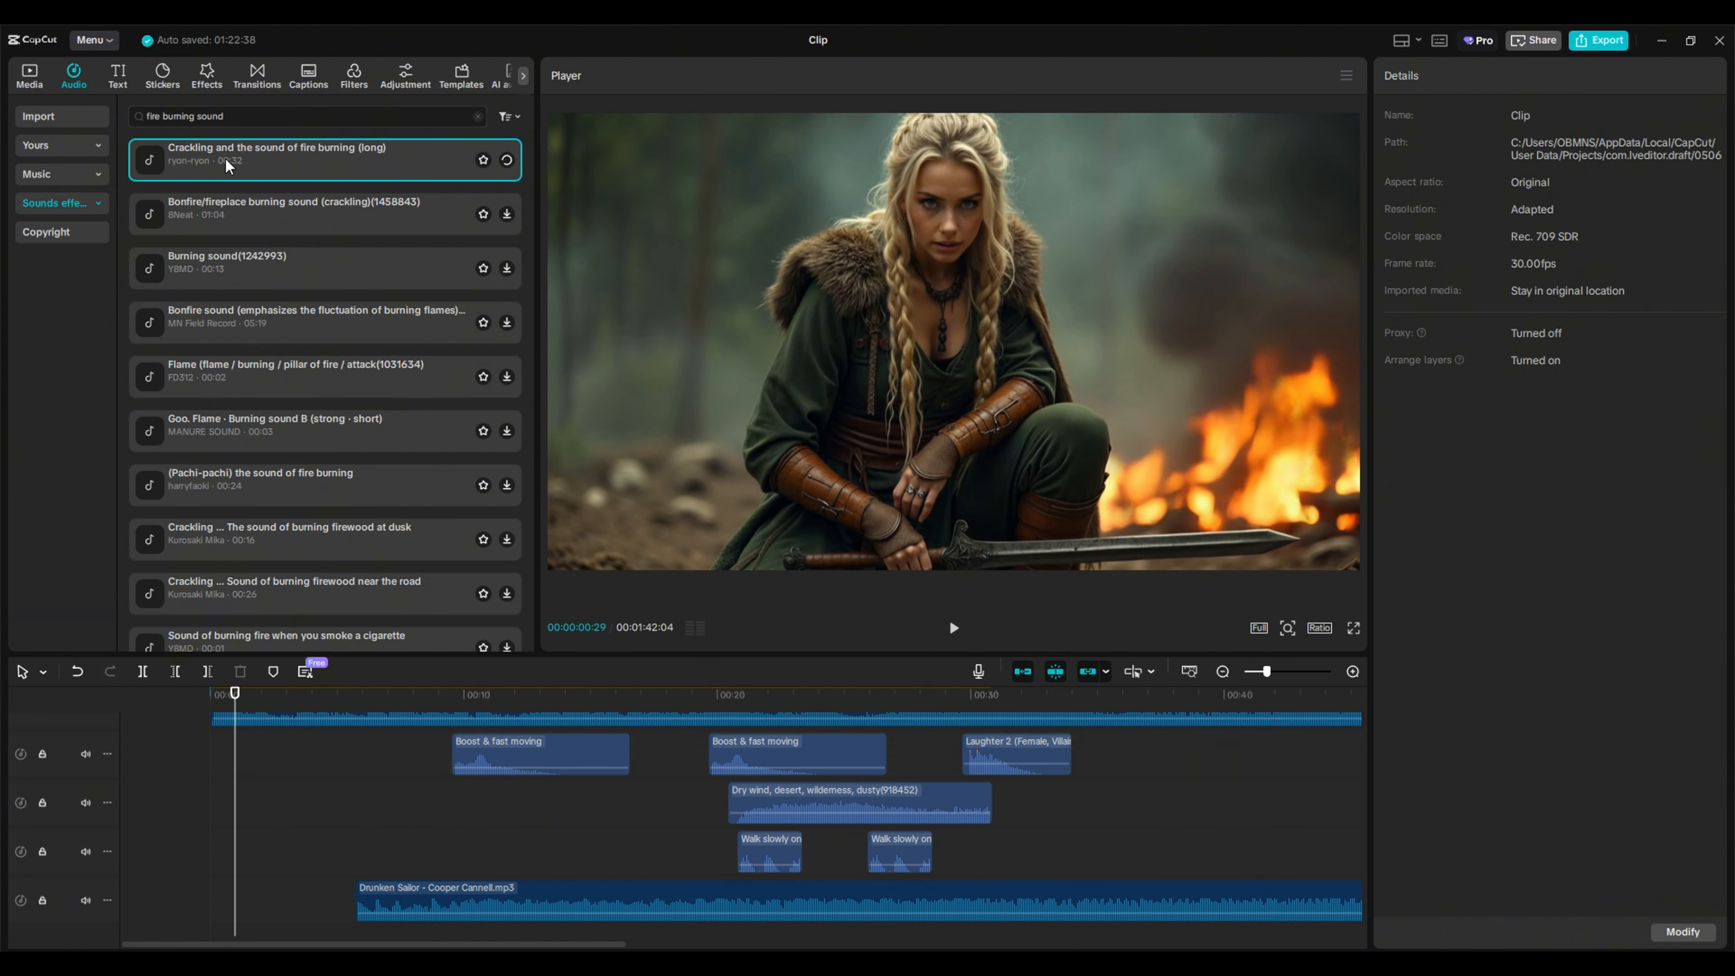
click(226, 160)
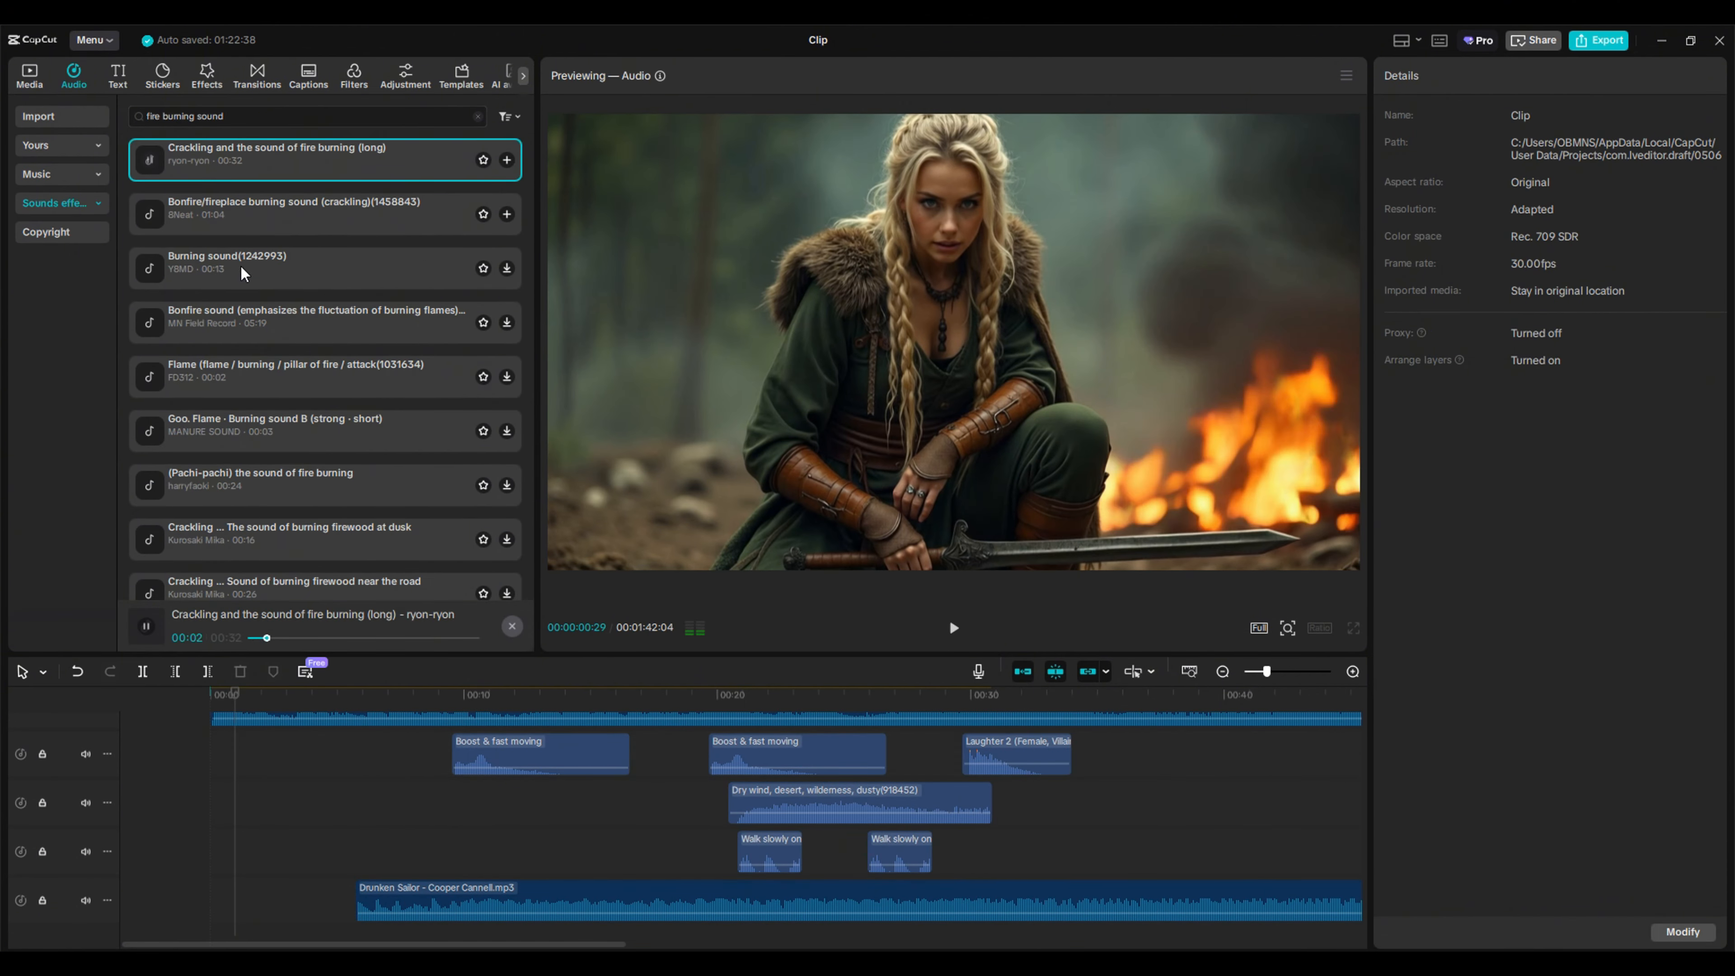
drag(232, 159, 226, 889)
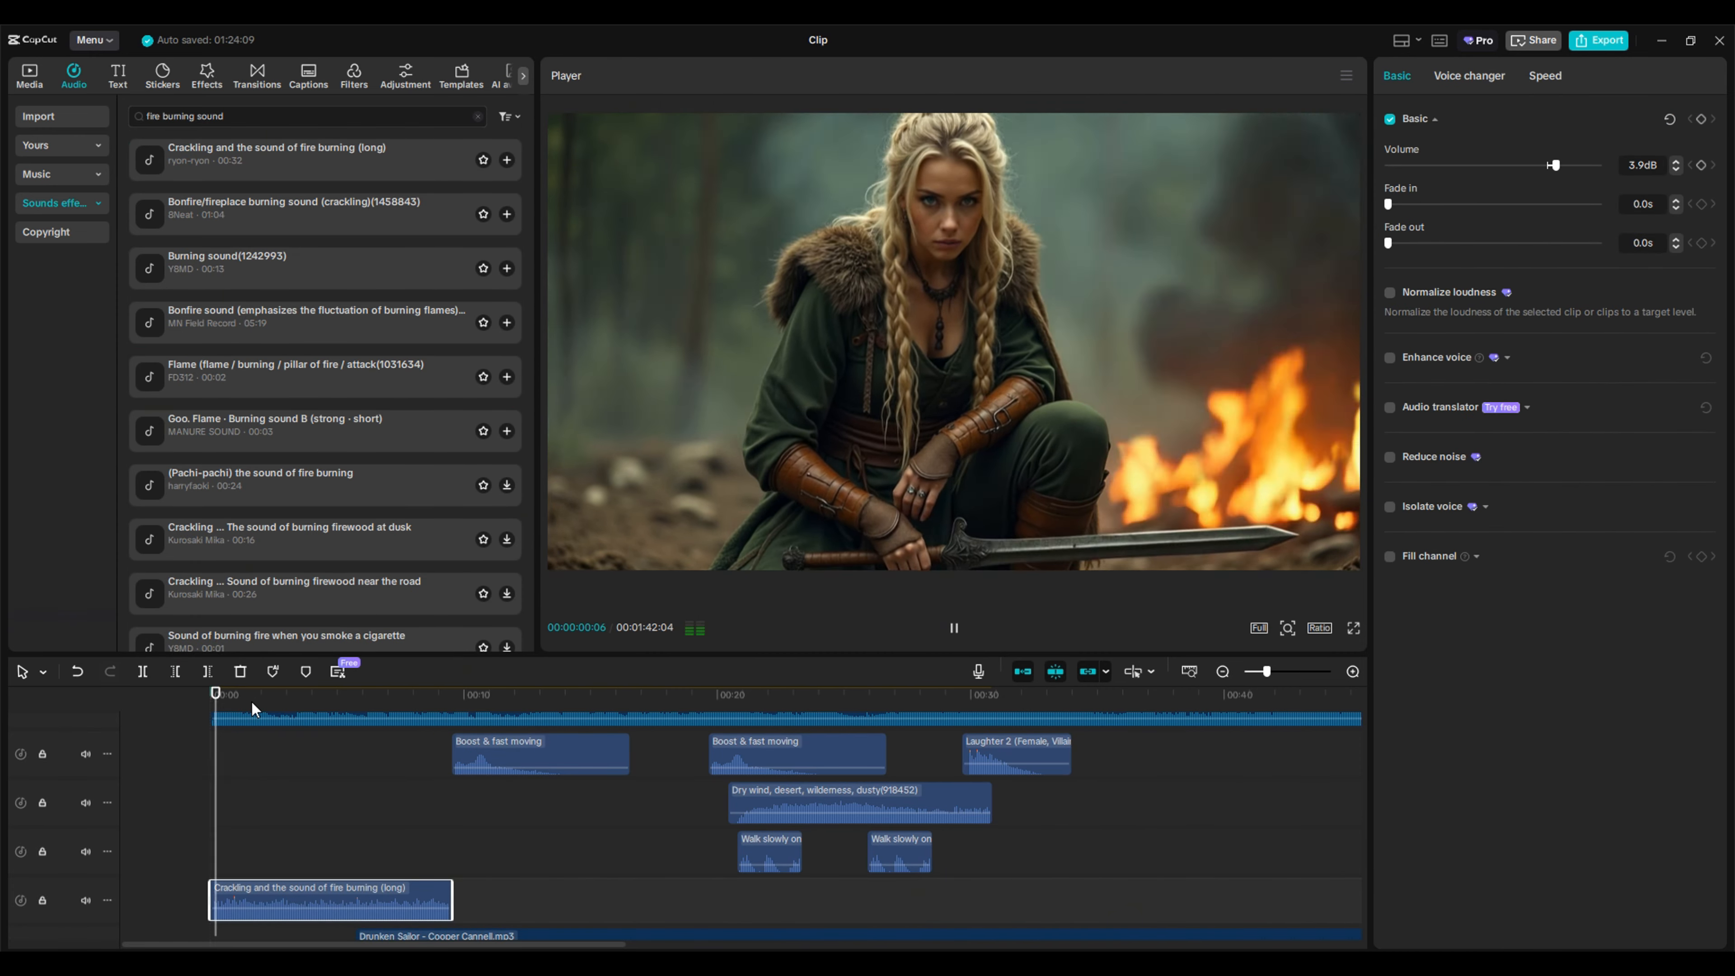
Preview the favorite sound effects and place Title impact at the transition between Work (3) and Work (4)
scroll(252, 708, up, 2)
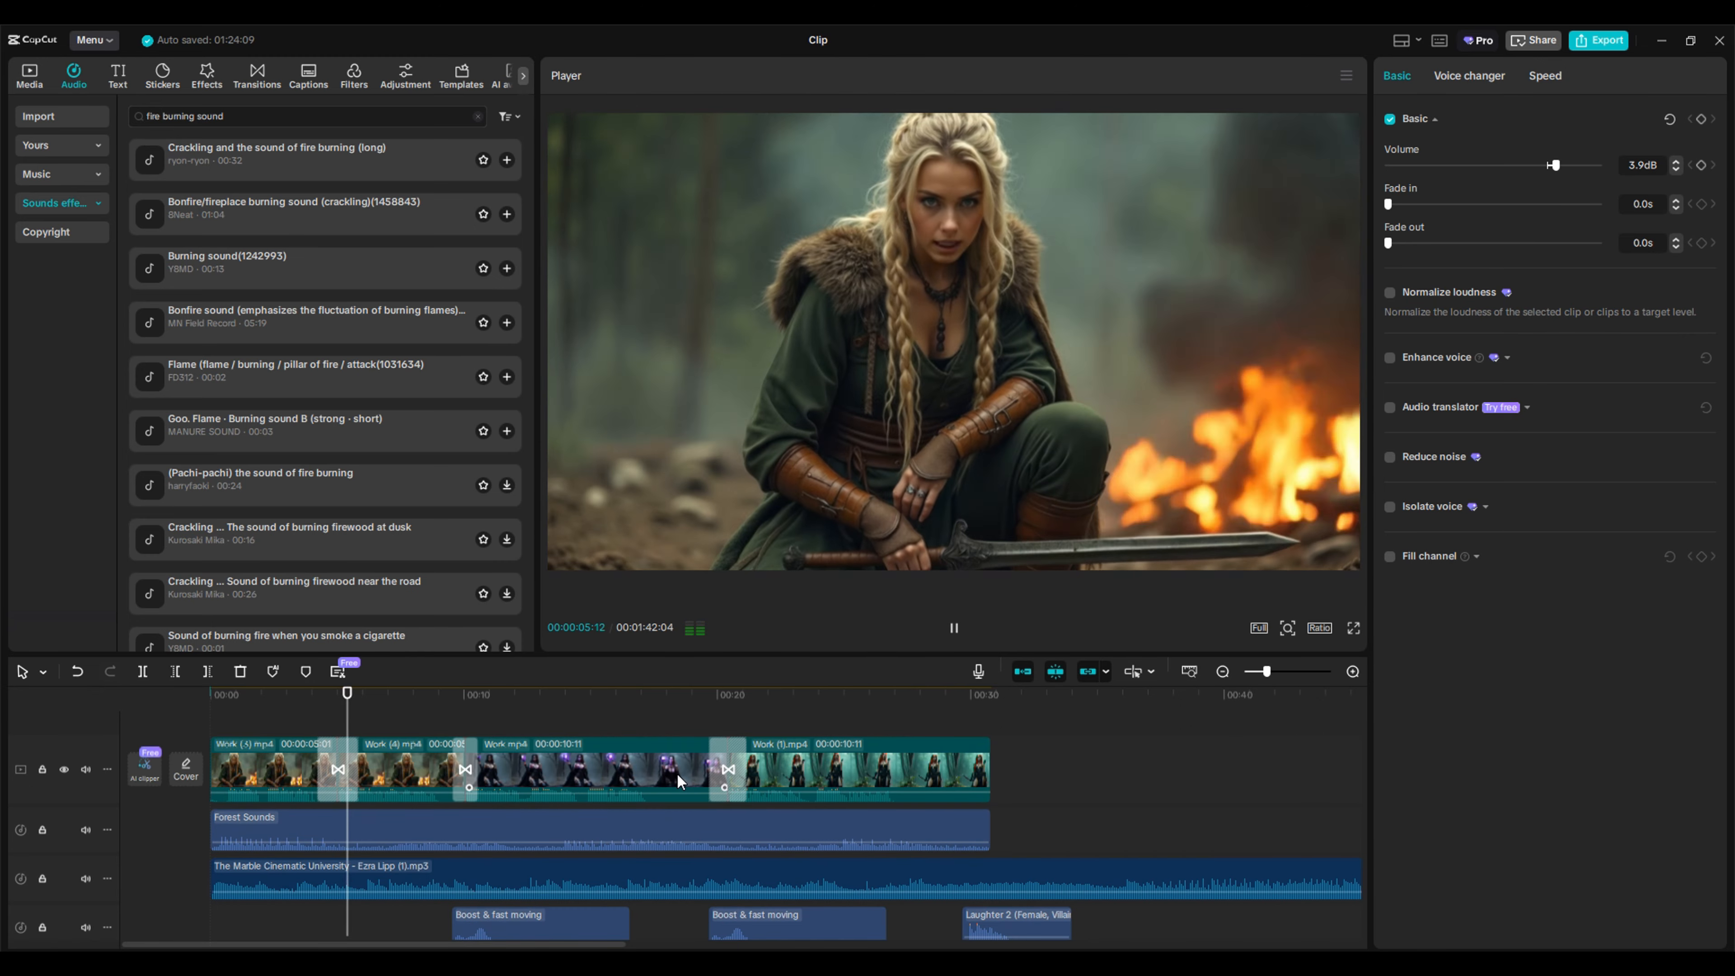
click(61, 145)
click(345, 540)
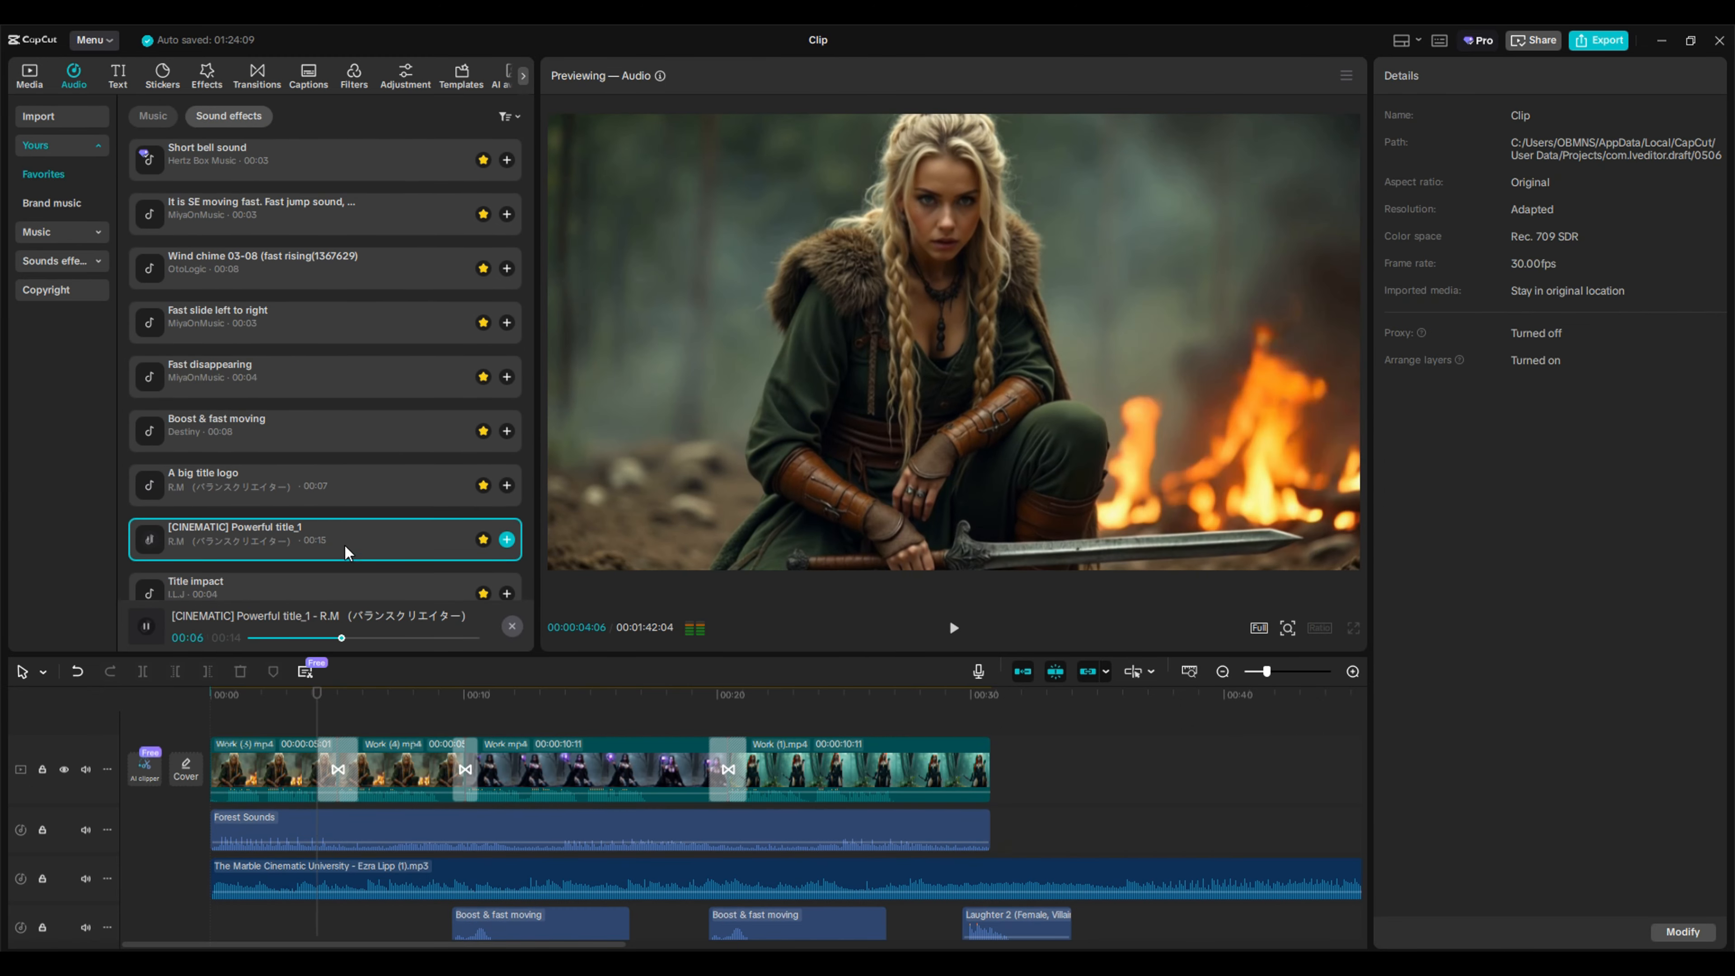
click(321, 587)
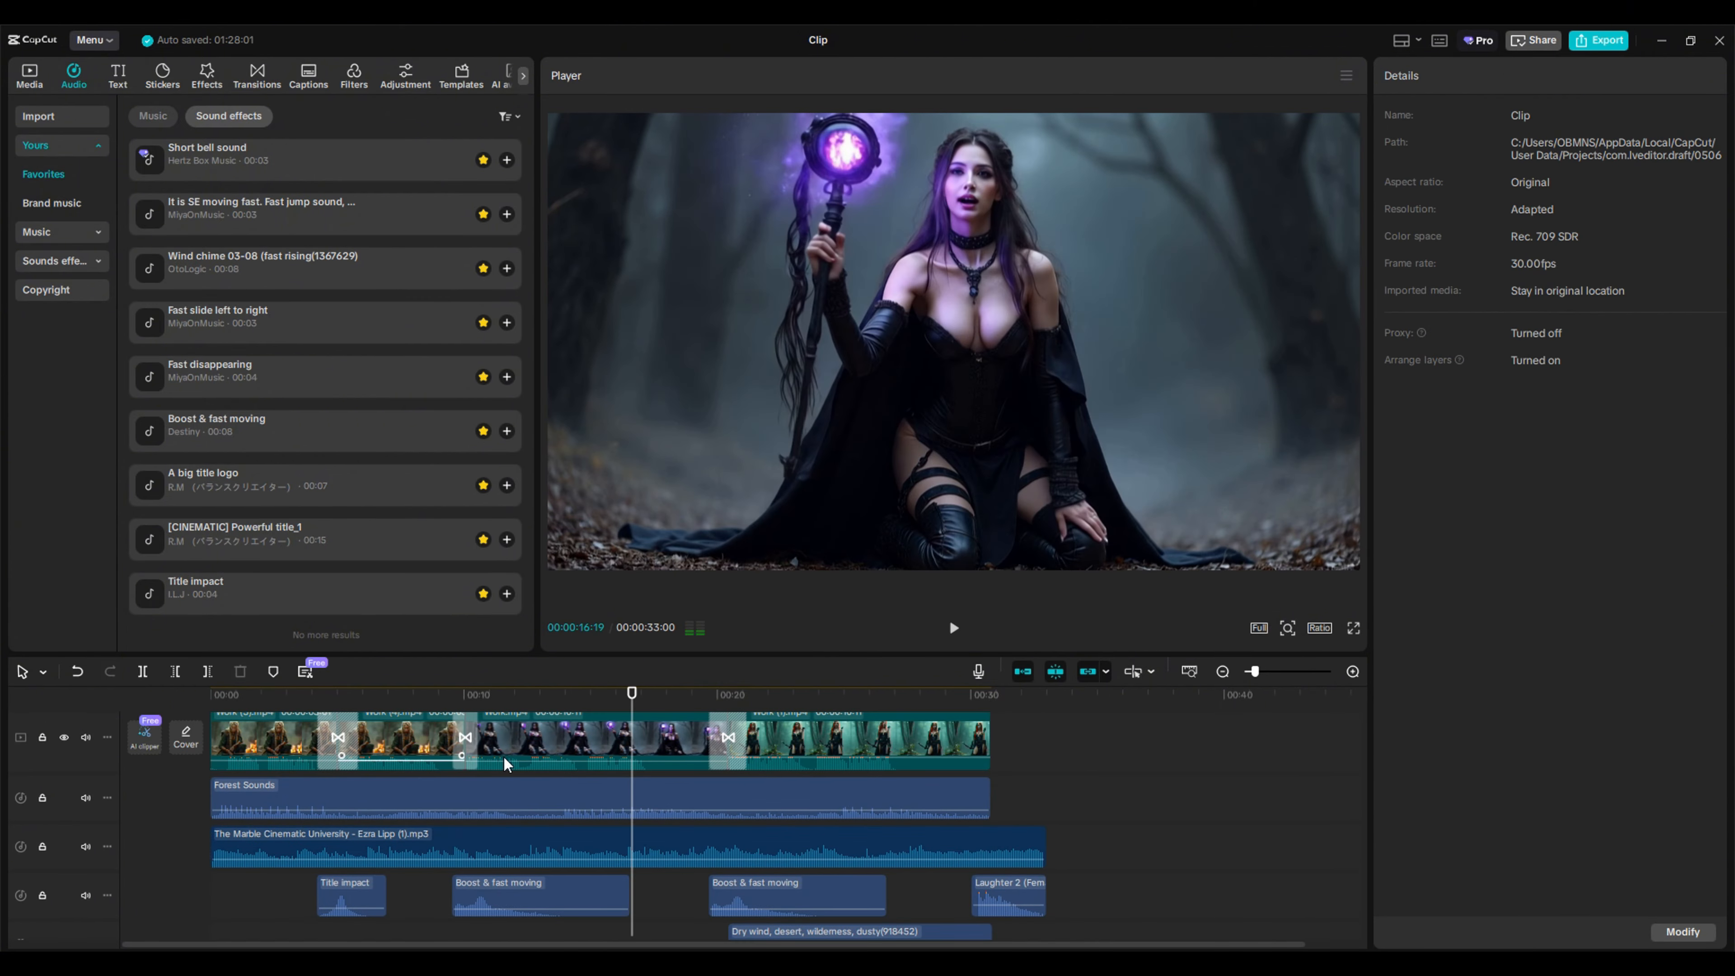
Favorite the first three "blade sound" results and place Sword blade sword Kakeen Shakin 02(917302) just after the first transition at -11.6 dB
click(503, 752)
click(213, 705)
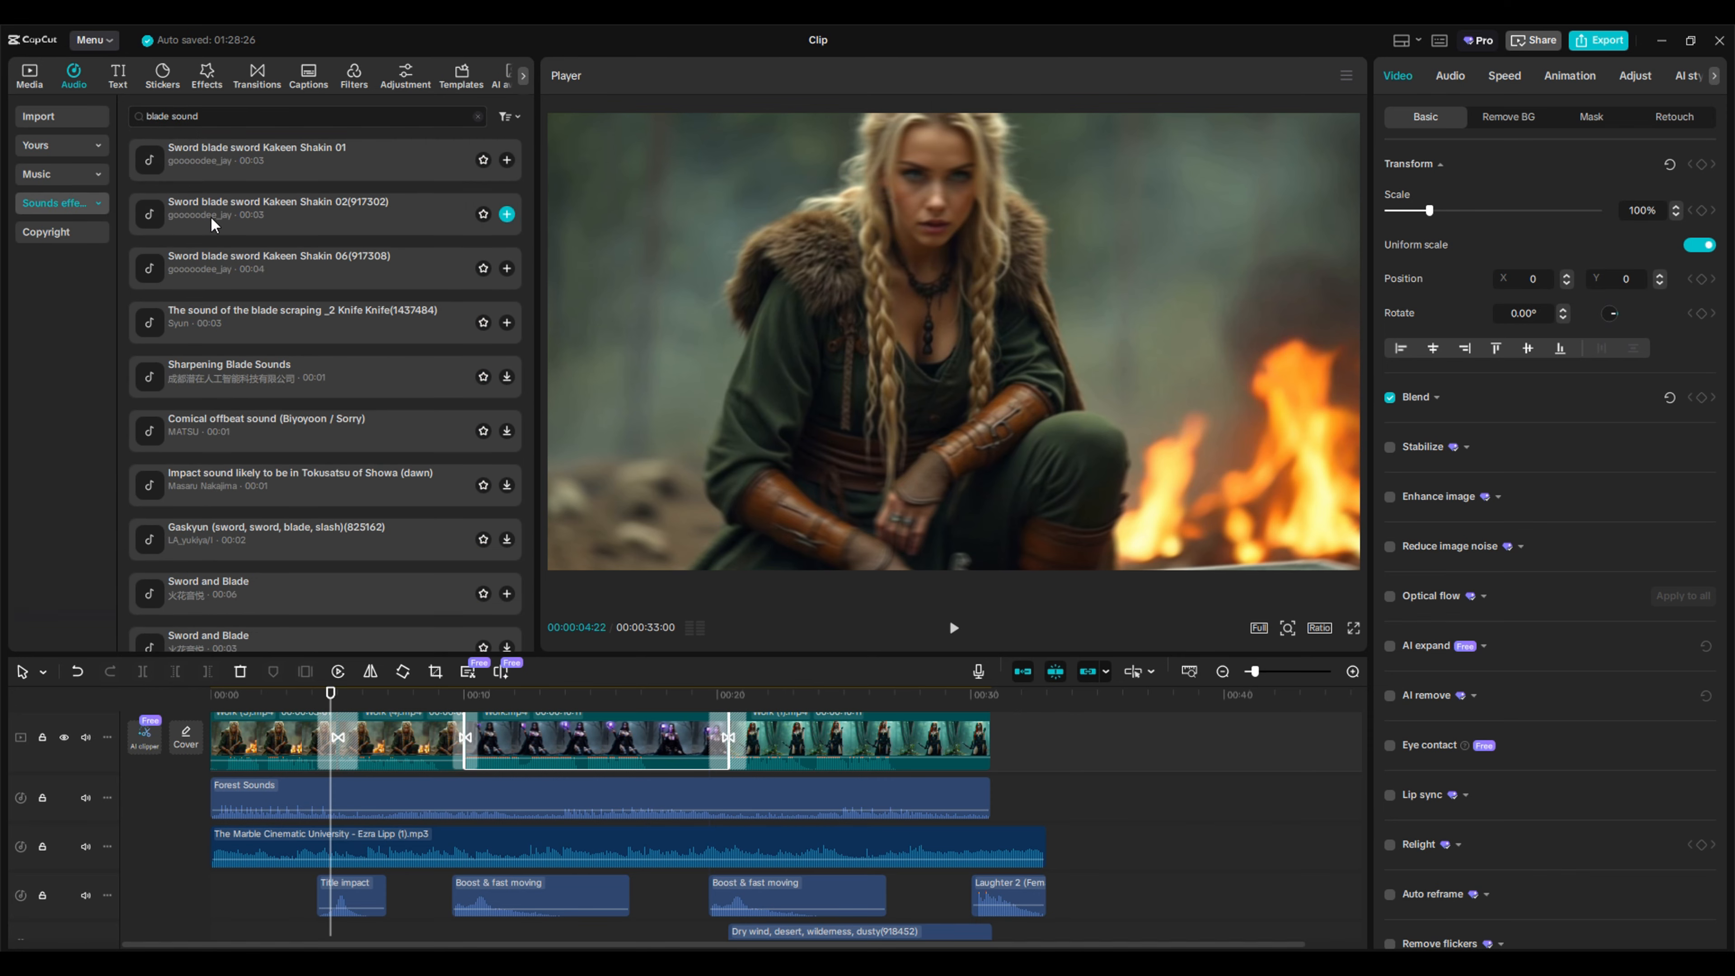
click(462, 199)
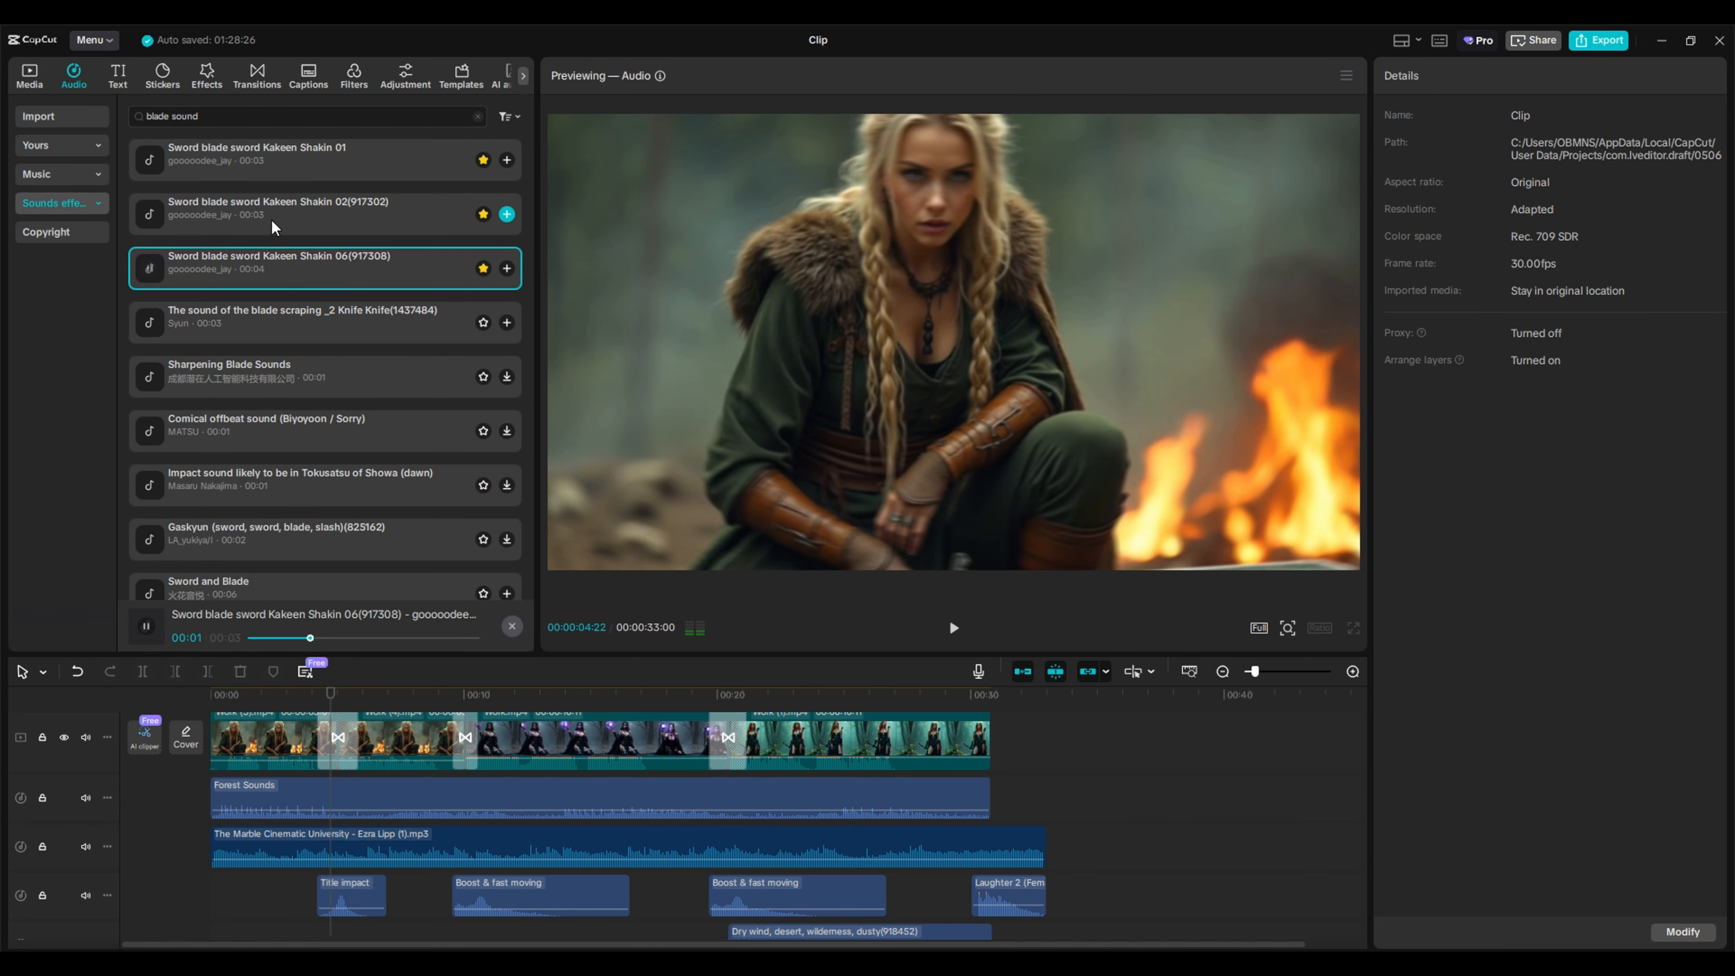
drag(274, 228, 362, 894)
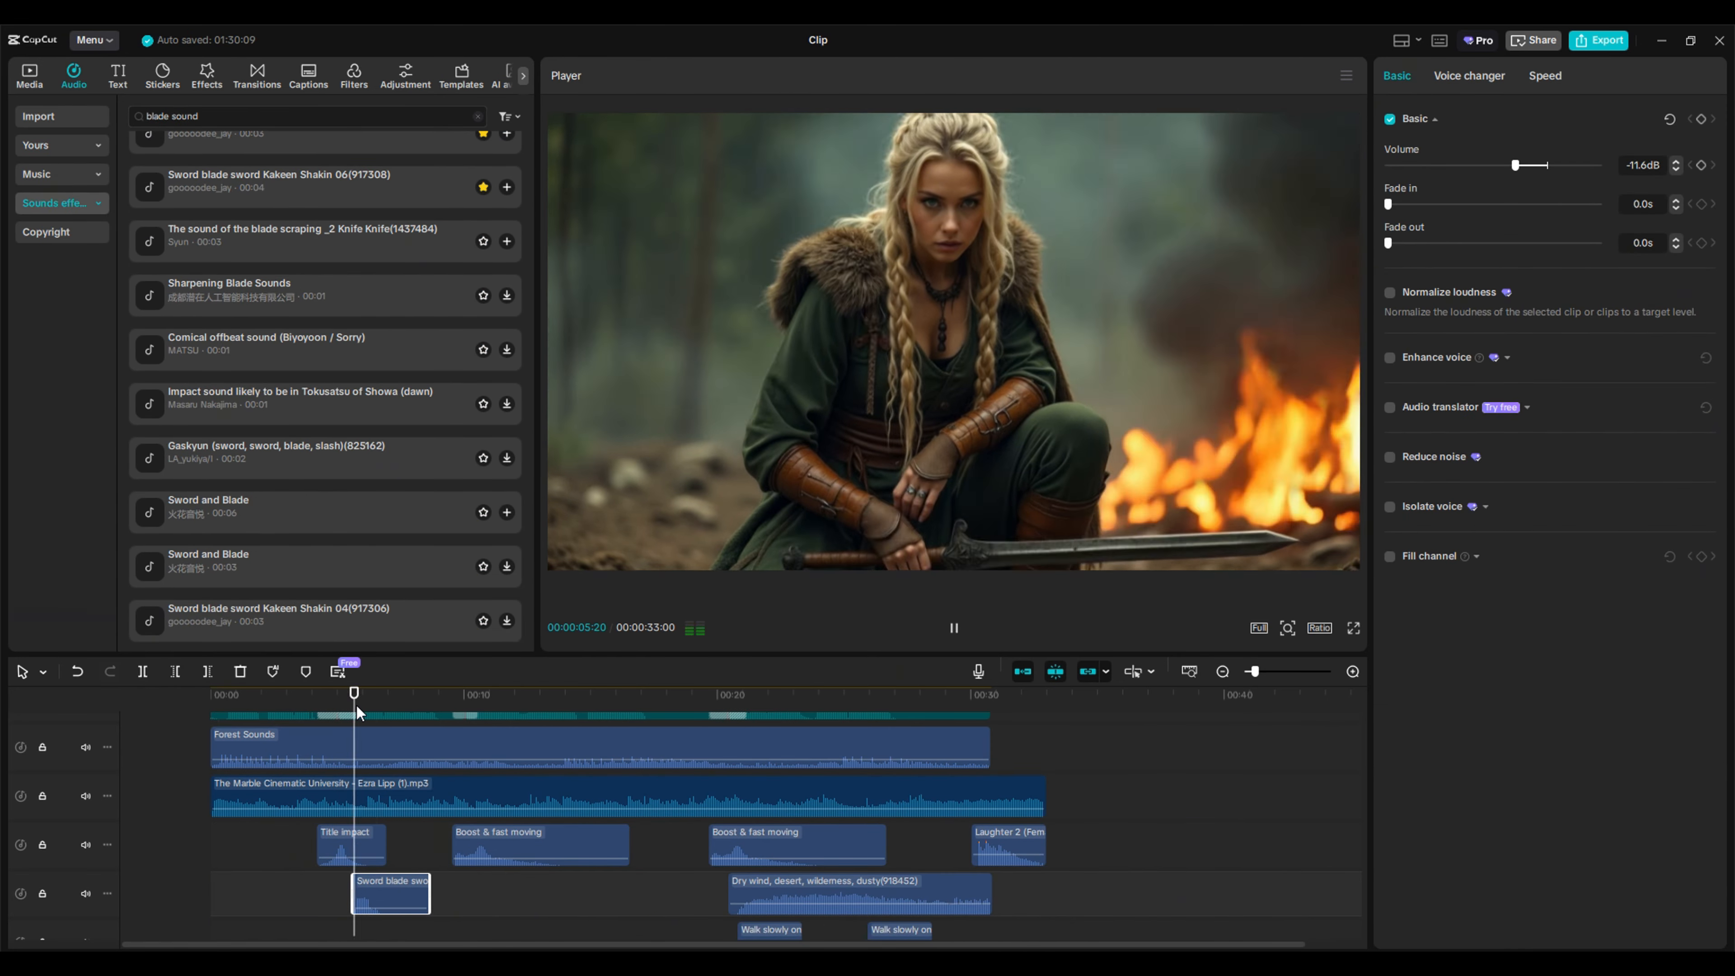